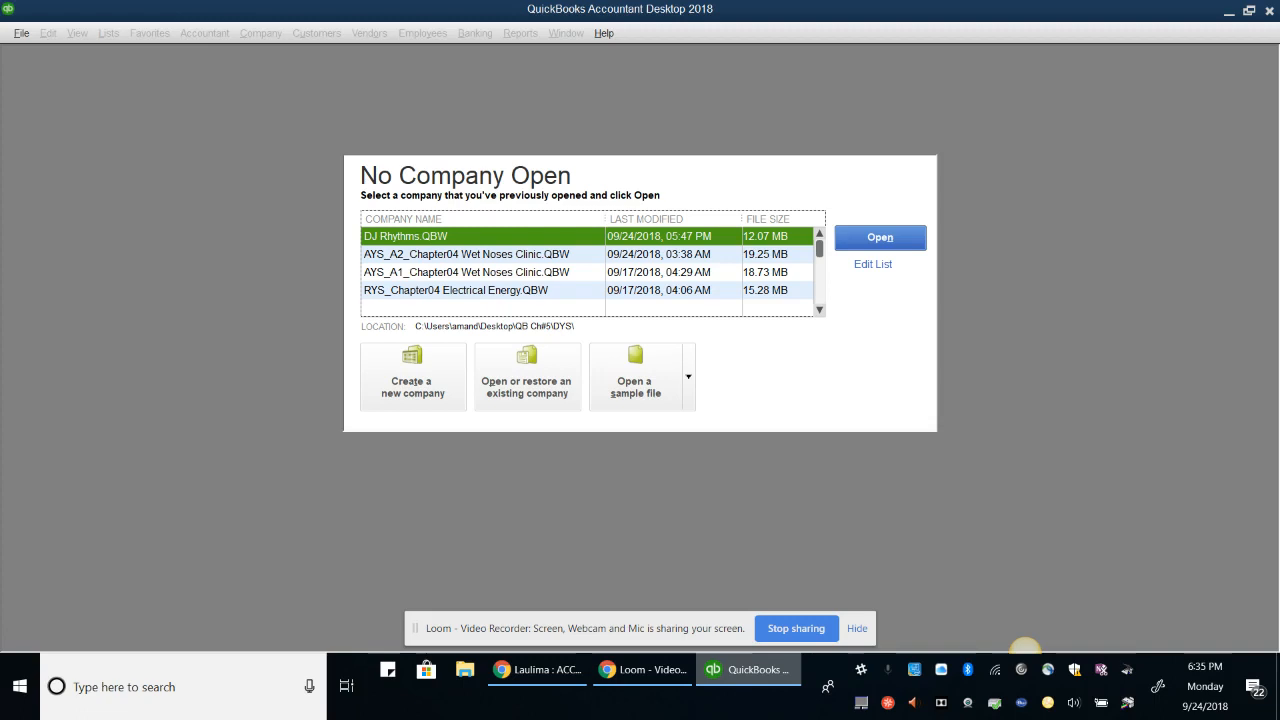
Switch QuickBooks to the Pro edition and restart it
{"action": "left_click", "coordinate": [21, 33]}
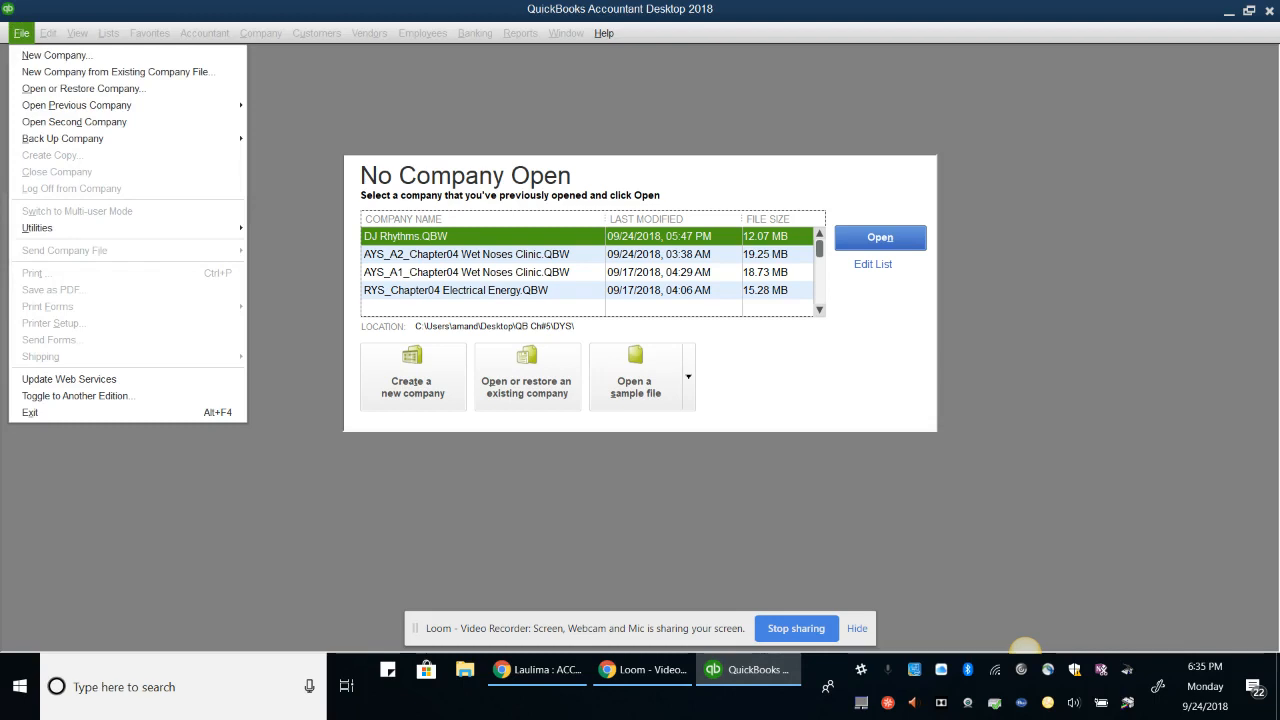
{"action": "left_click", "coordinate": [77, 395]}
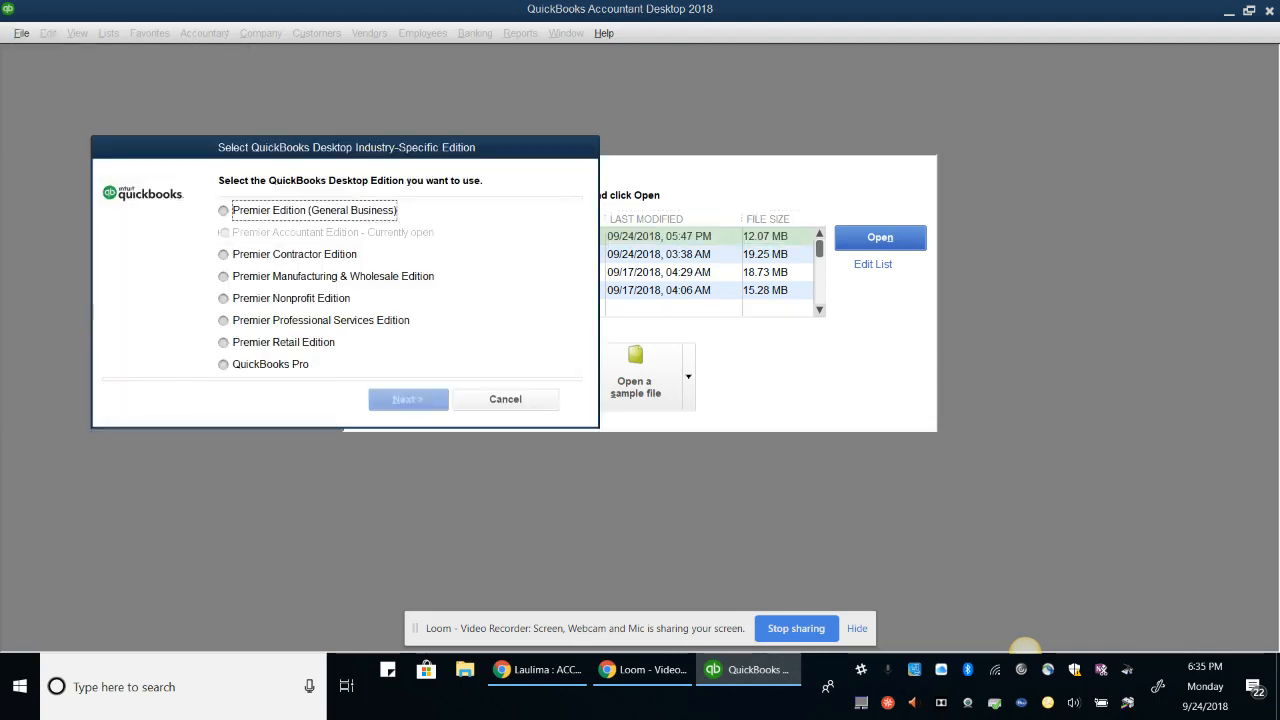
{"action": "left_click", "coordinate": [224, 365]}
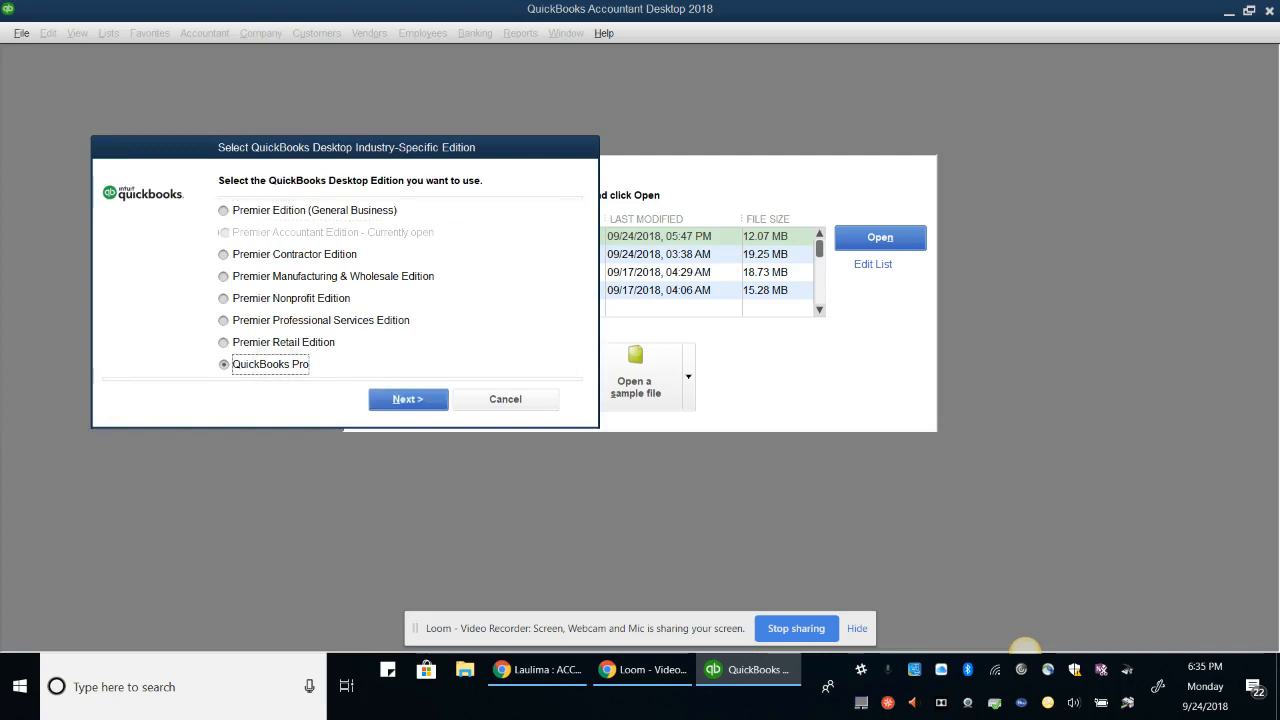
{"action": "left_click", "coordinate": [408, 399]}
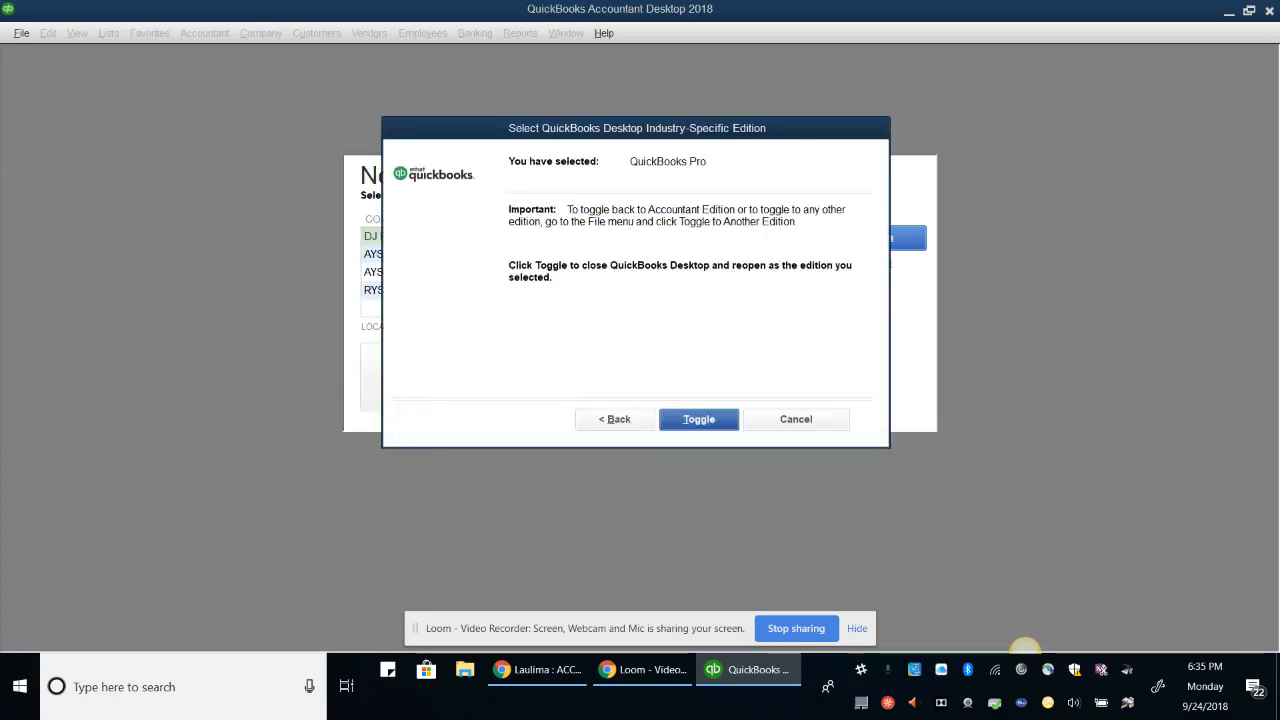
{"action": "left_click", "coordinate": [700, 419]}
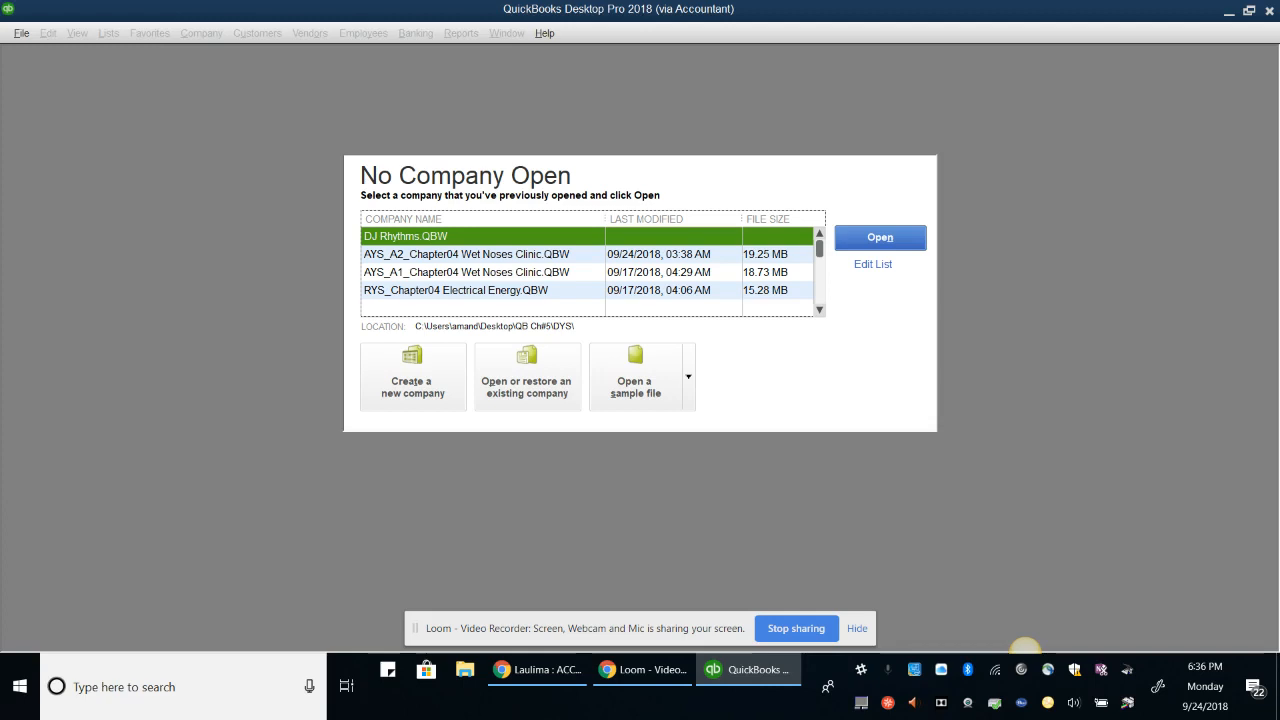
Start a new company through Advanced Setup to open the EasyStep Interview
{"action": "left_click", "coordinate": [413, 377]}
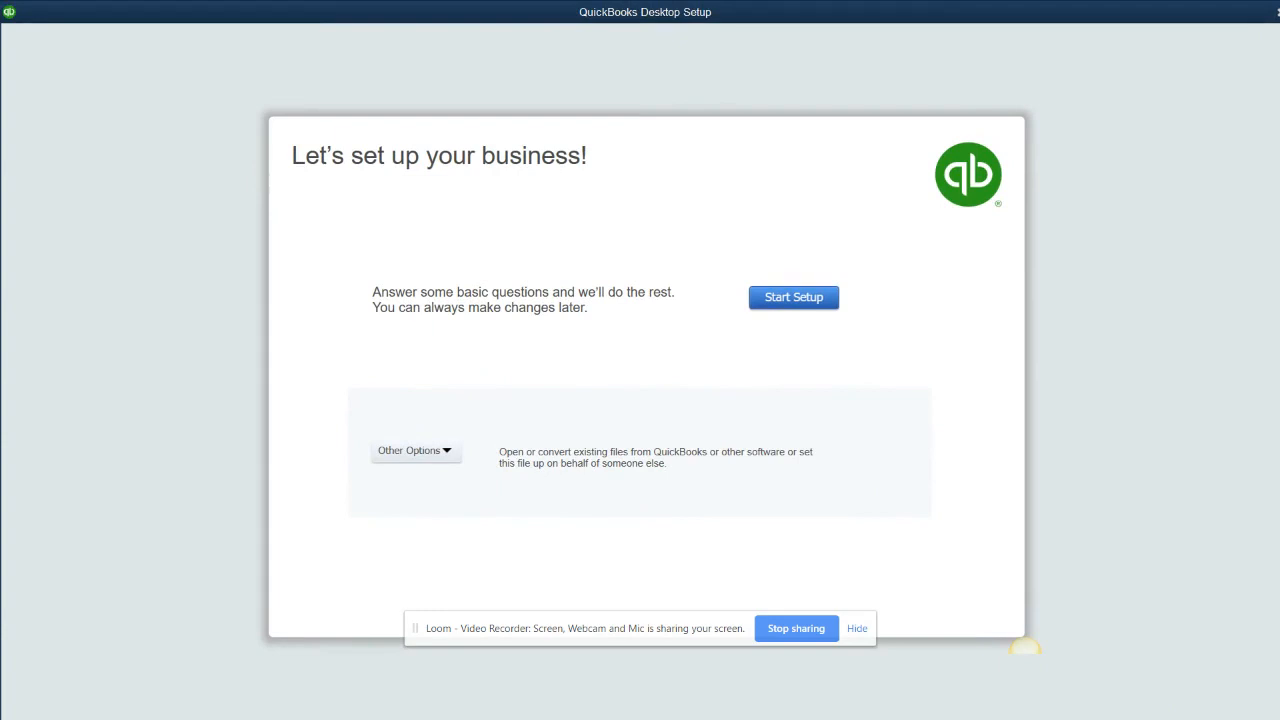
{"action": "left_click", "coordinate": [416, 451]}
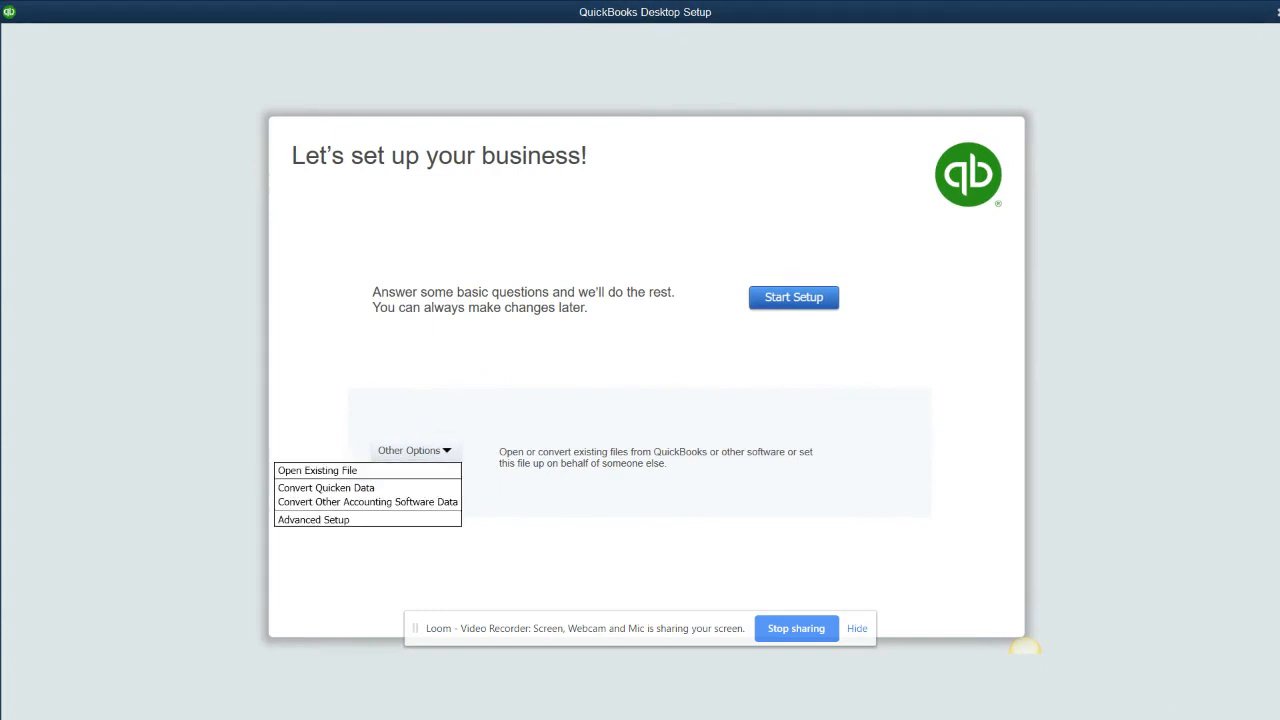
{"action": "left_click", "coordinate": [318, 519]}
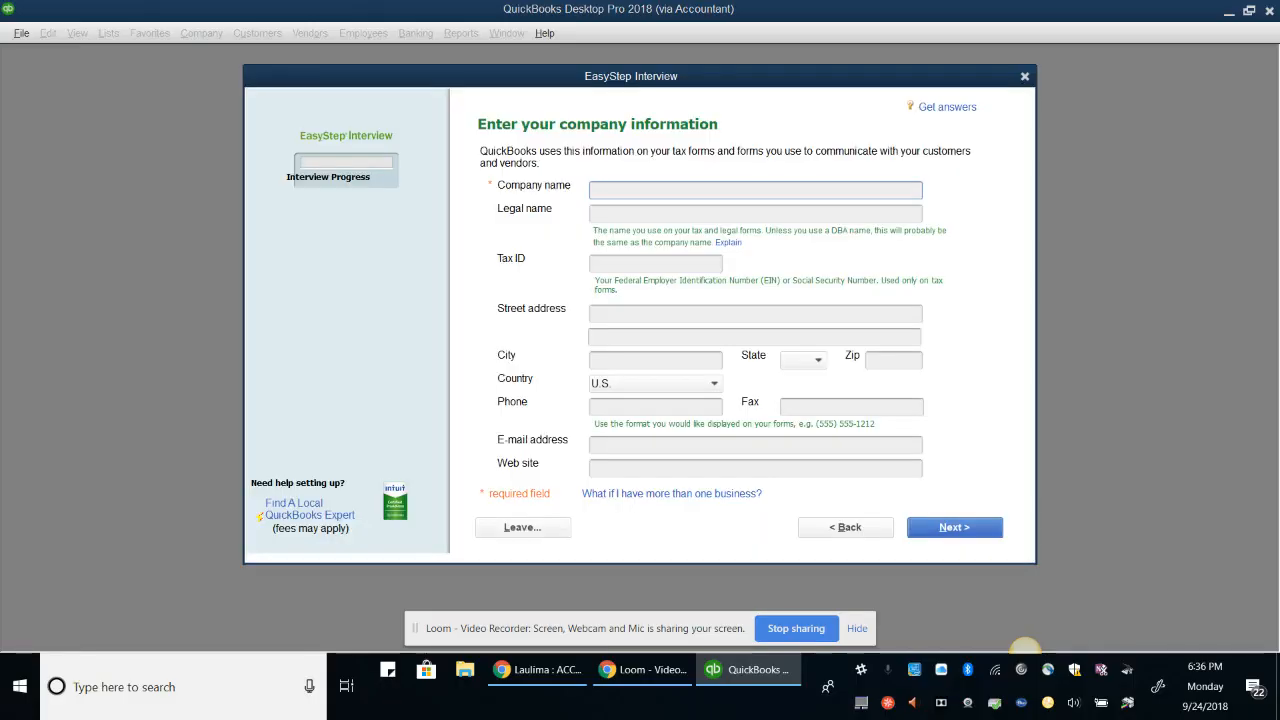
Enter DJ Rhythms as company and legal name, and fill in the tax ID
{"action": "key", "text": "Tab"}
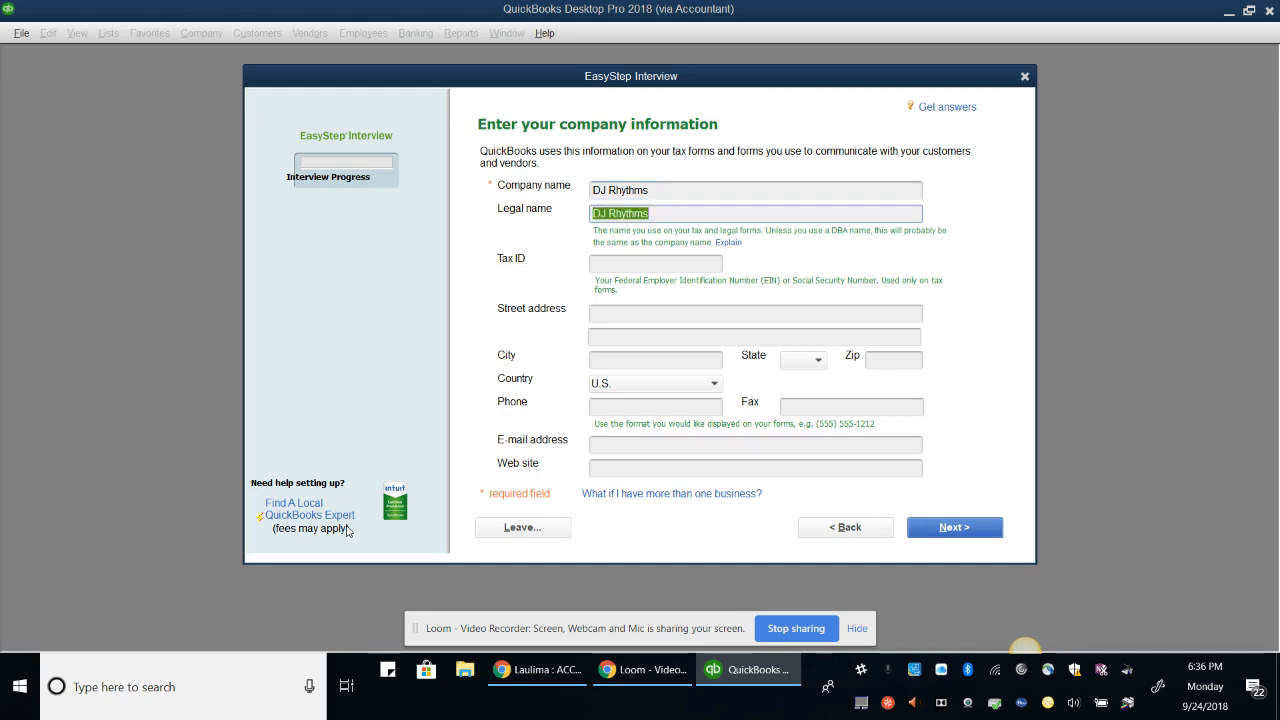
{"action": "key", "text": "Tab"}
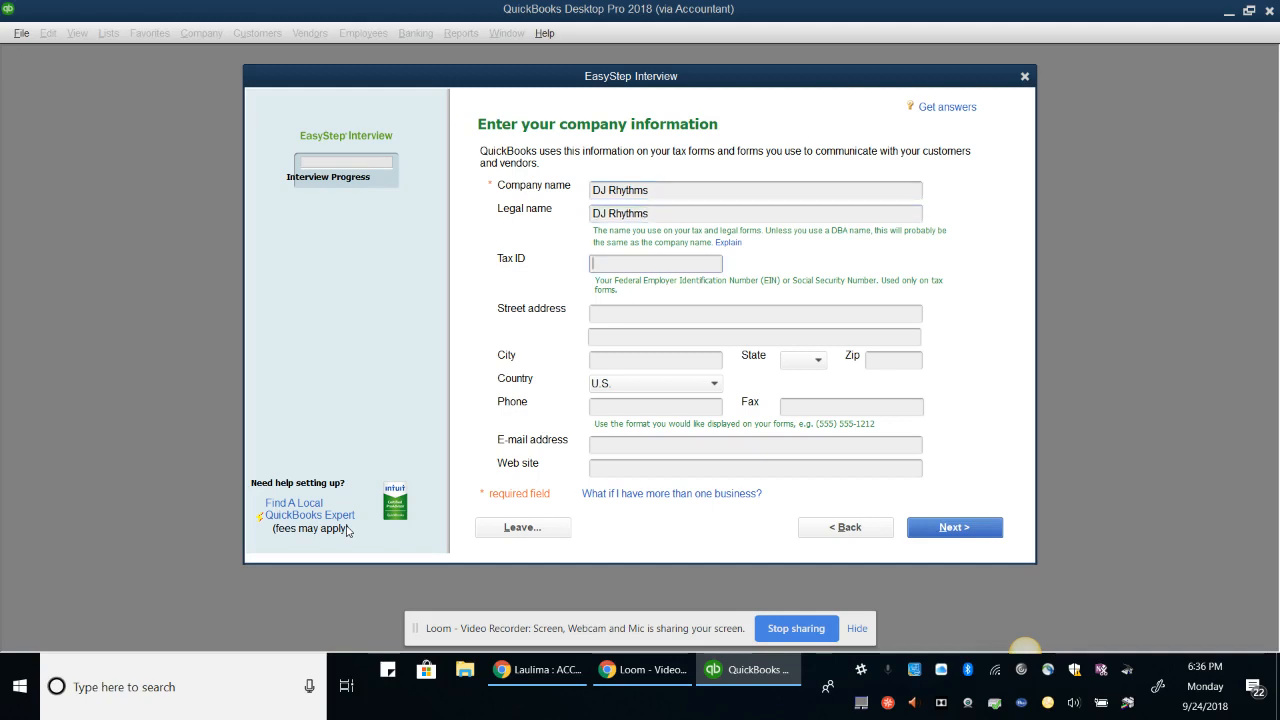
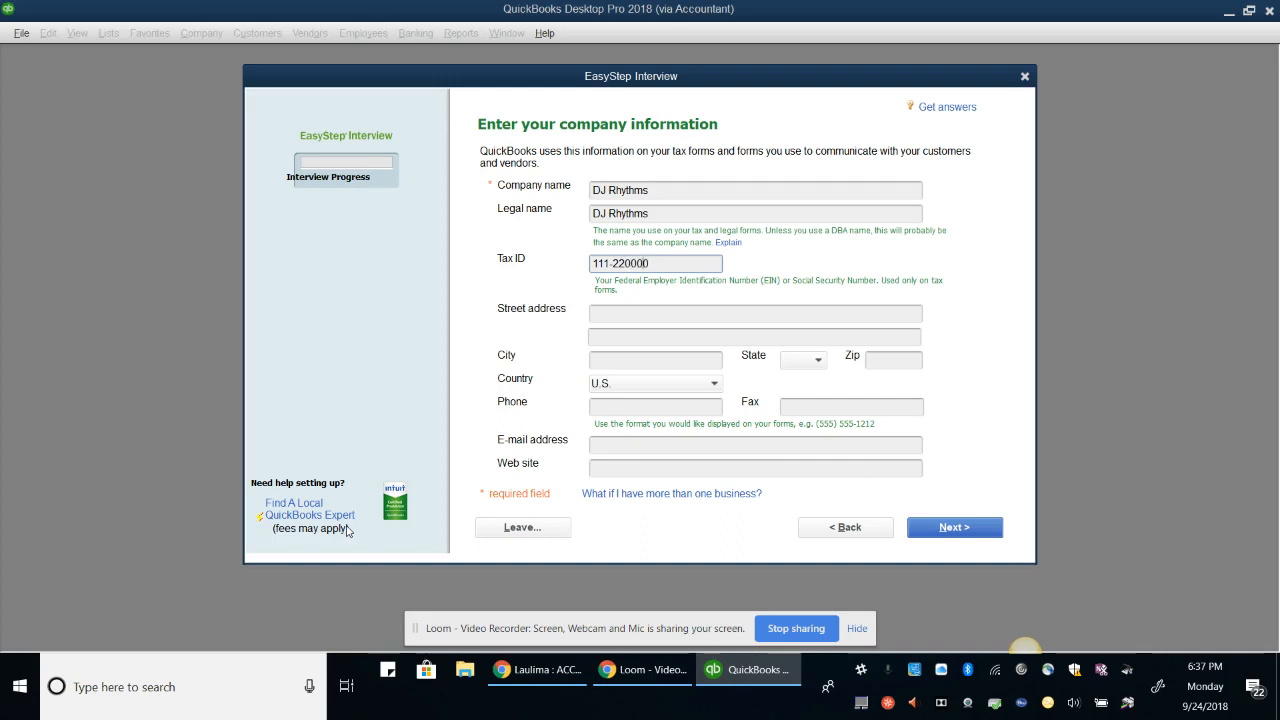
{"action": "key", "text": "Left"}
{"action": "key", "text": "Tab"}
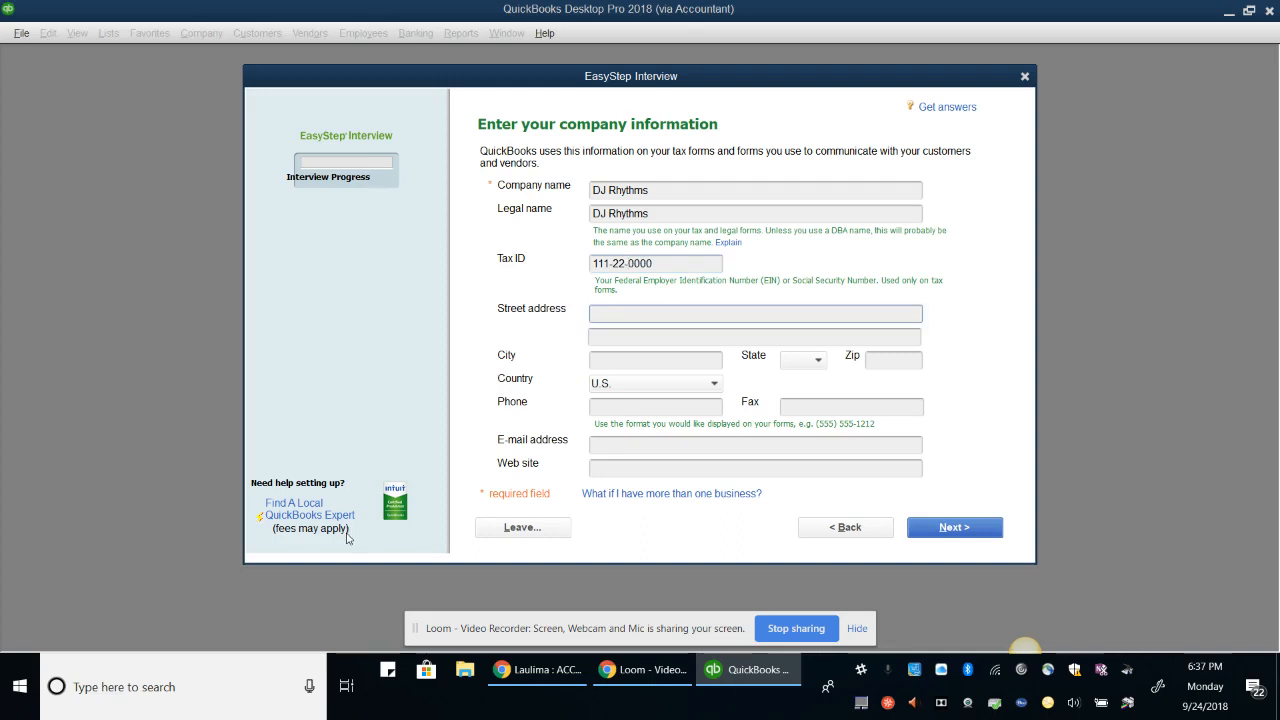
Fill in the company's street address, city, NY as state, and Zip code
{"action": "key", "text": "Tab"}
{"action": "key", "text": "Tab"}
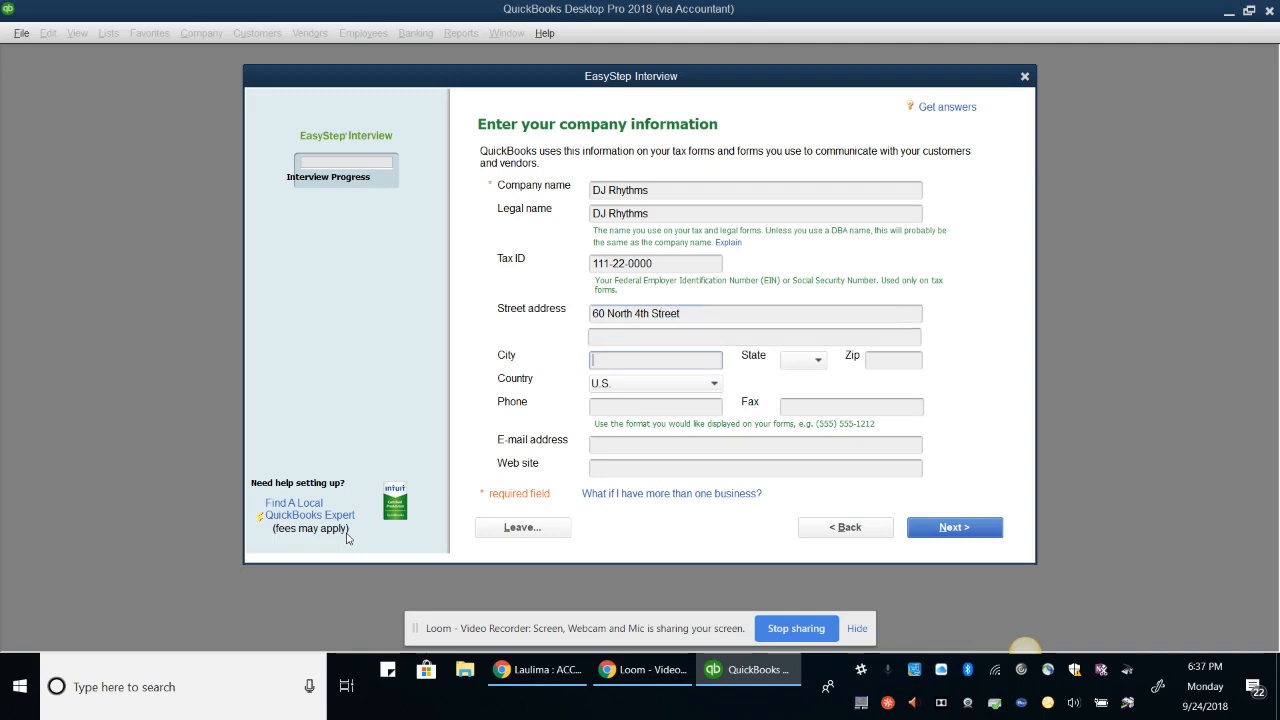
{"action": "type", "text": "Brooklyn"}
{"action": "key", "text": "Tab"}
{"action": "type", "text": "n"}
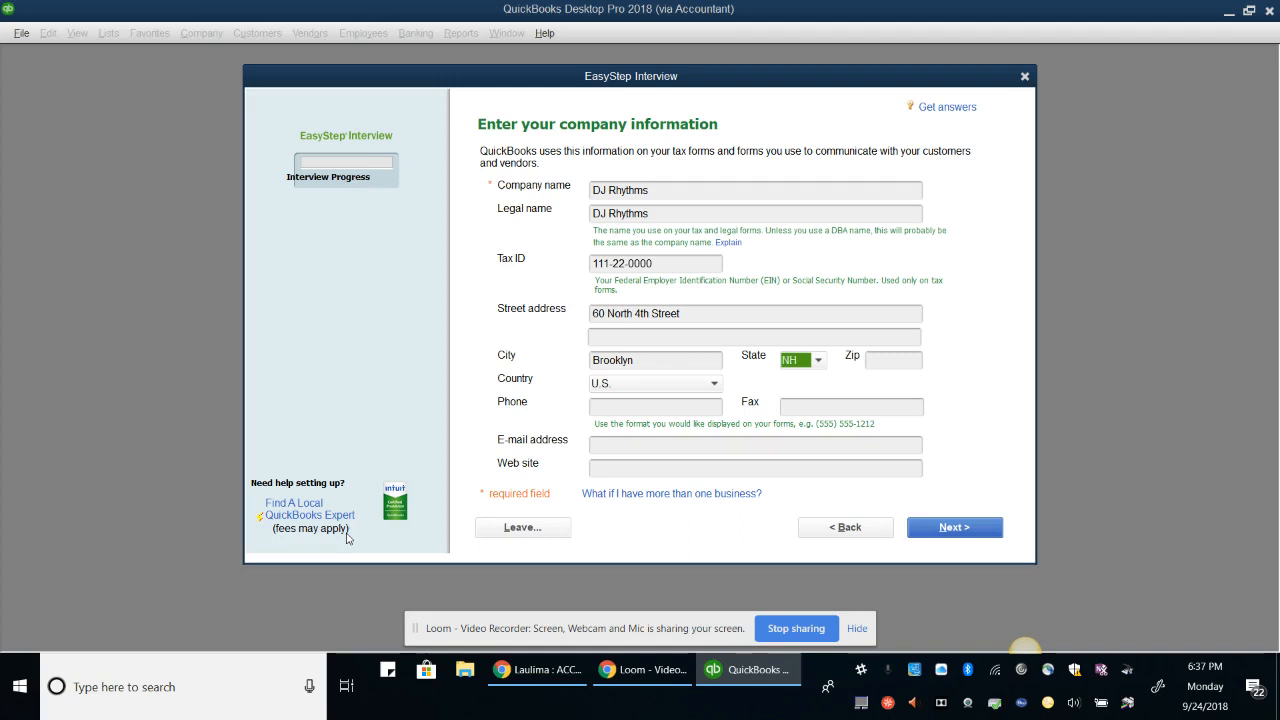
{"action": "key", "text": "n"}
{"action": "key", "text": "n"}
{"action": "key", "text": "Tab"}
{"action": "type", "text": "11249"}
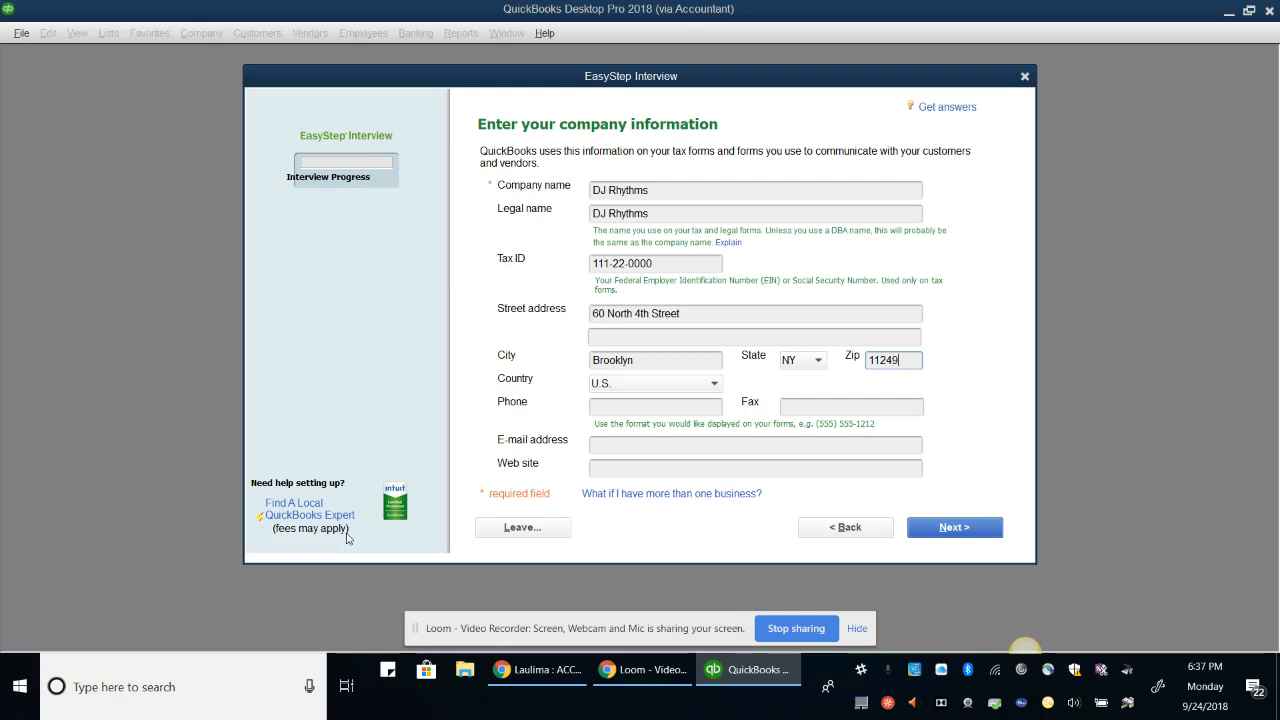
{"action": "key", "text": "Tab"}
{"action": "key", "text": "Tab"}
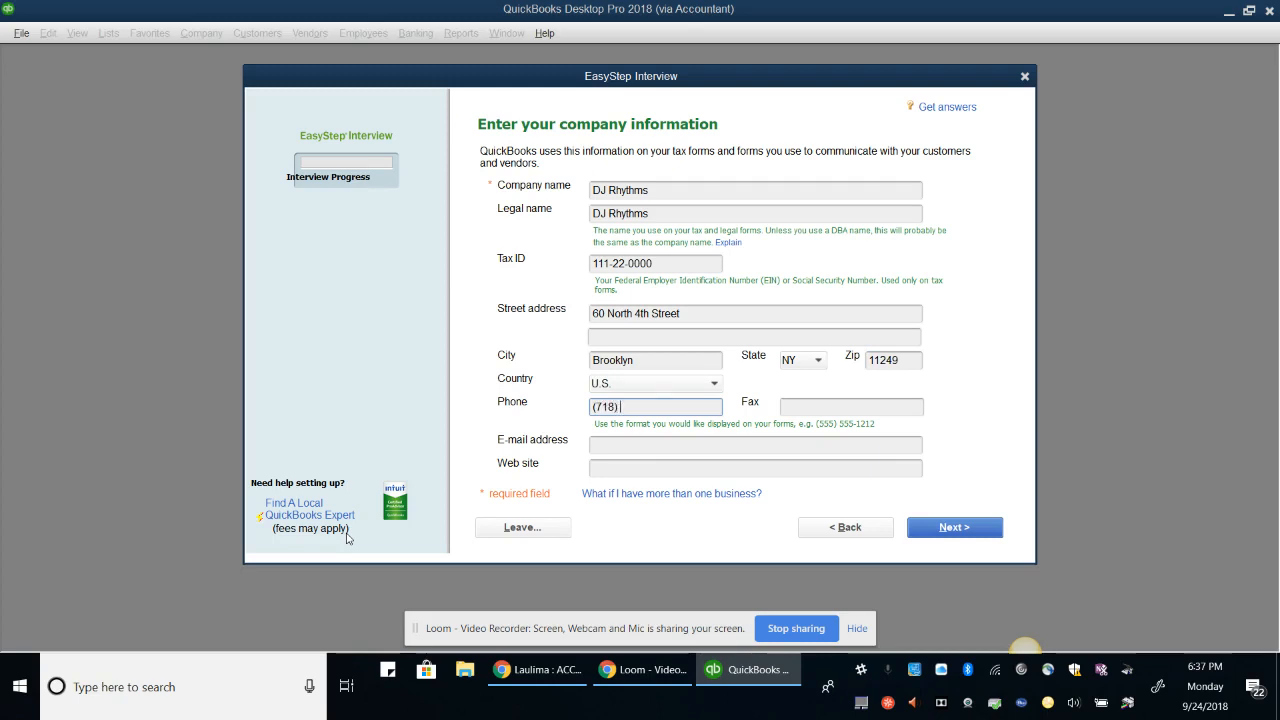
Fill in the company's phone number and the contact e-mail address
{"action": "key", "text": "Left"}
{"action": "key", "text": "Left"}
{"action": "key", "text": "Tab"}
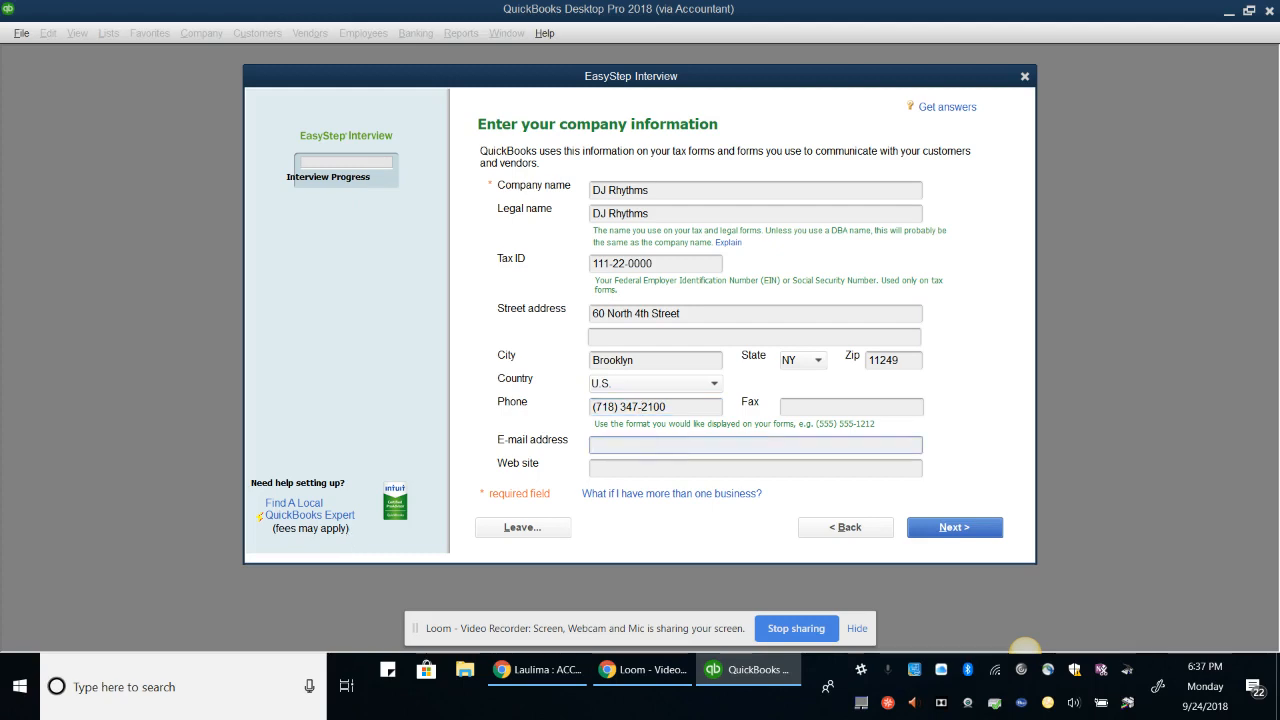
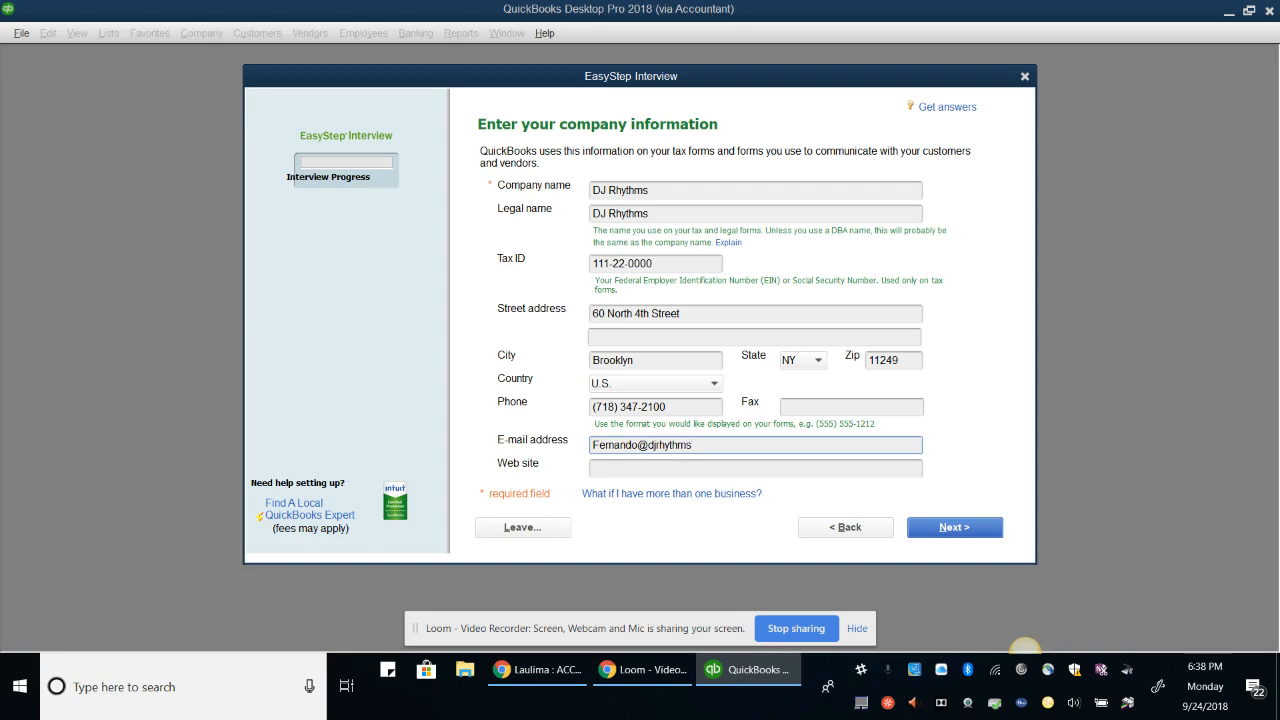
{"action": "key", "text": "Tab"}
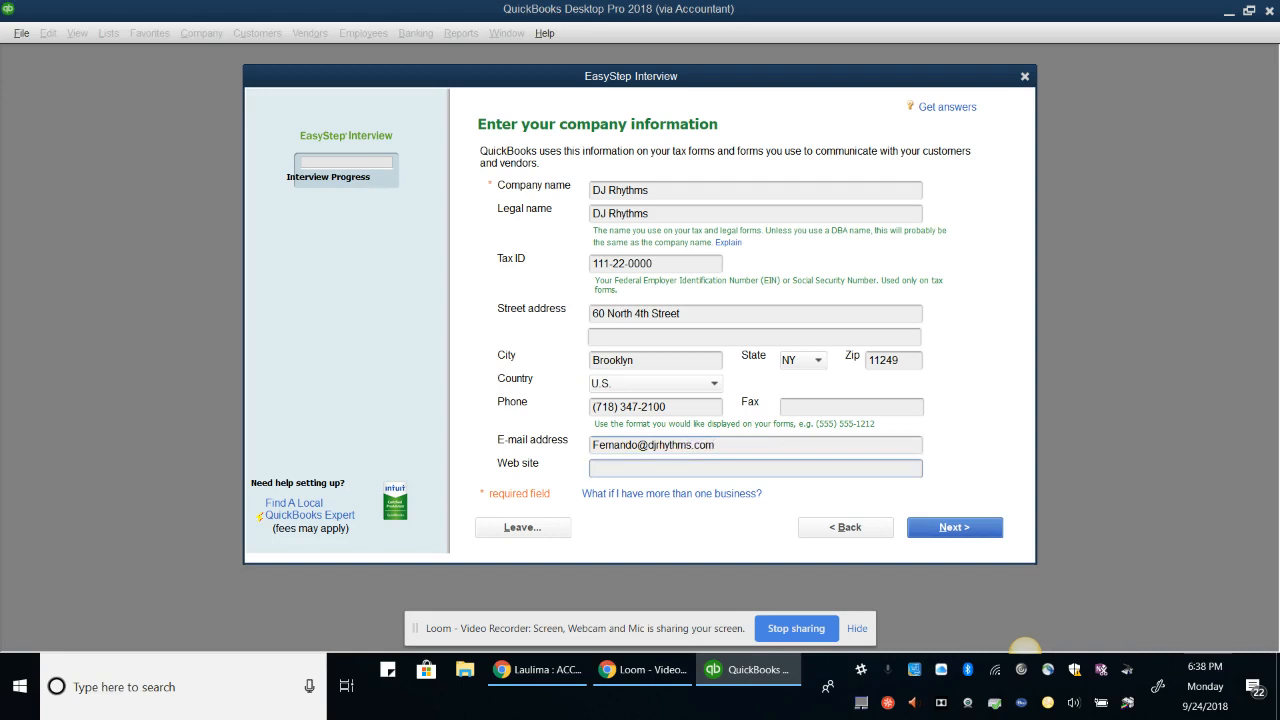
{"action": "type", "text": "www."}
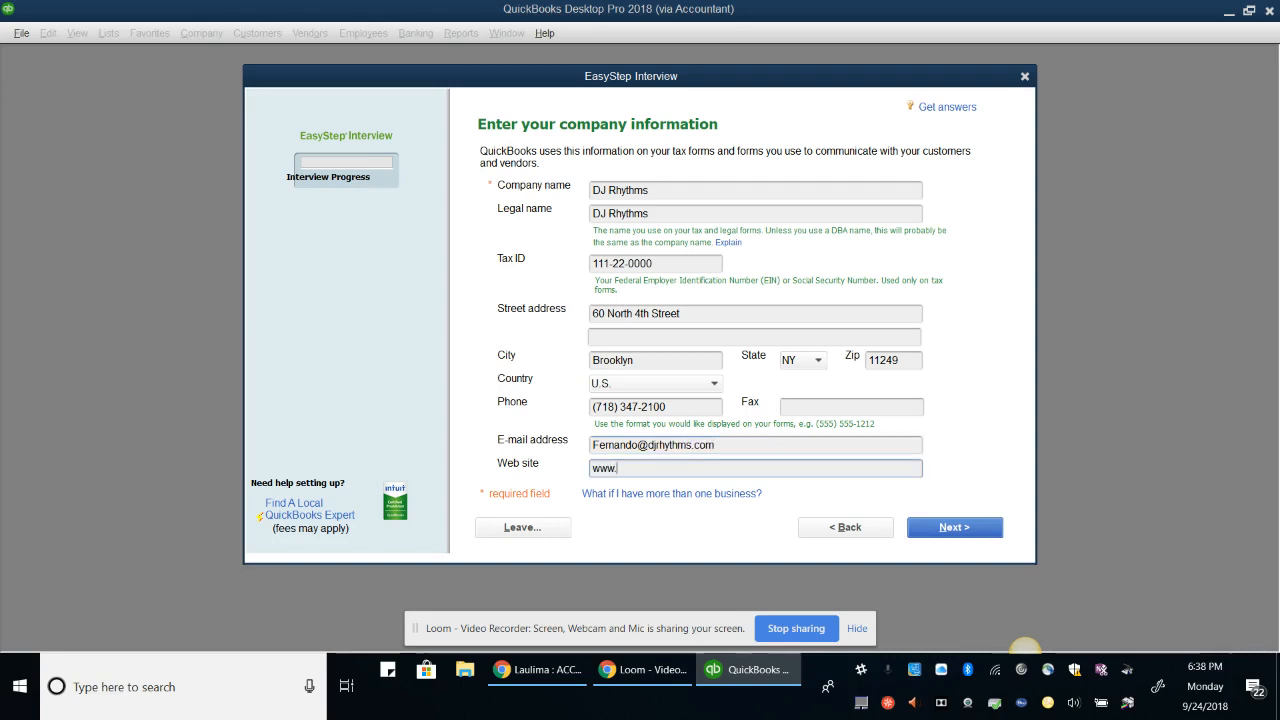
{"action": "type", "text": "djrhmth"}
{"action": "key", "text": "BackSpace"}
{"action": "key", "text": "BackSpace"}
{"action": "key", "text": "BackSpace"}
{"action": "key", "text": "BackSpace"}
{"action": "key", "text": "BackSpace"}
{"action": "type", "text": "rhyth"}
{"action": "type", "text": "ms.com"}
{"action": "key", "text": "Return"}
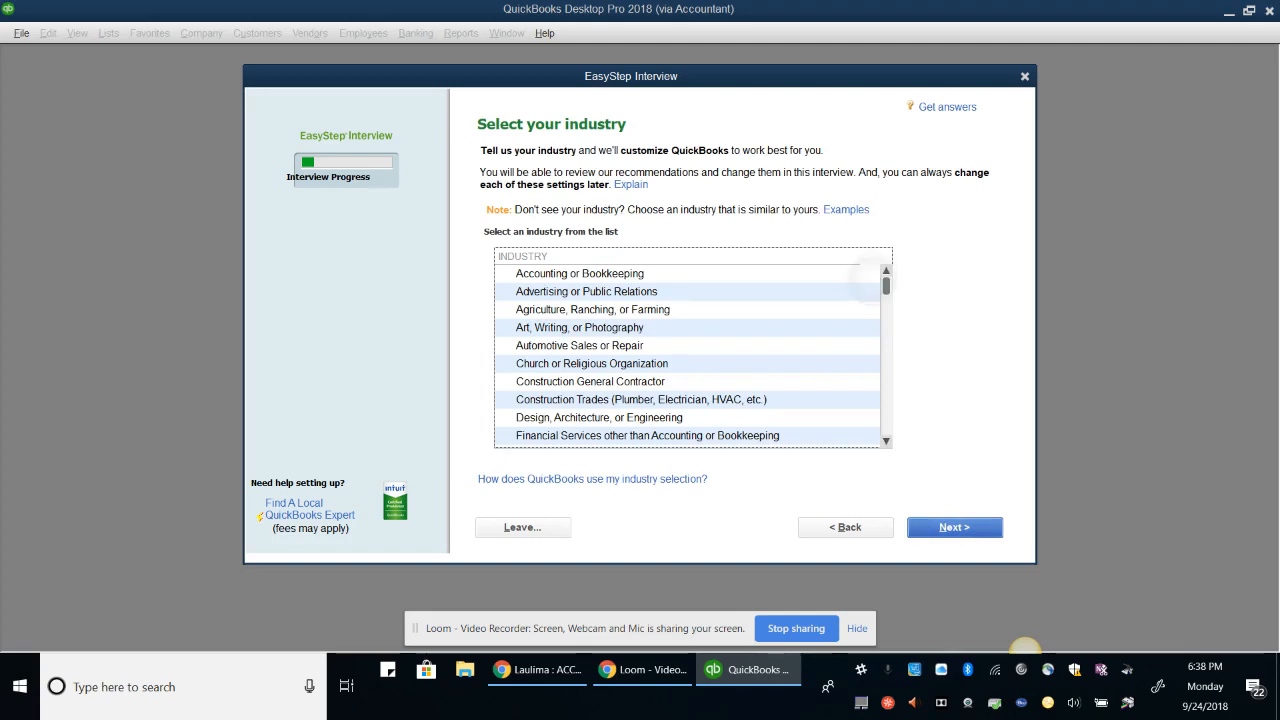
Choose General Service-based Business as the company's industry
{"action": "scroll", "coordinate": [690, 350], "scroll_direction": "down", "scroll_amount": 3}
{"action": "scroll", "coordinate": [690, 350], "scroll_direction": "down", "scroll_amount": 5}
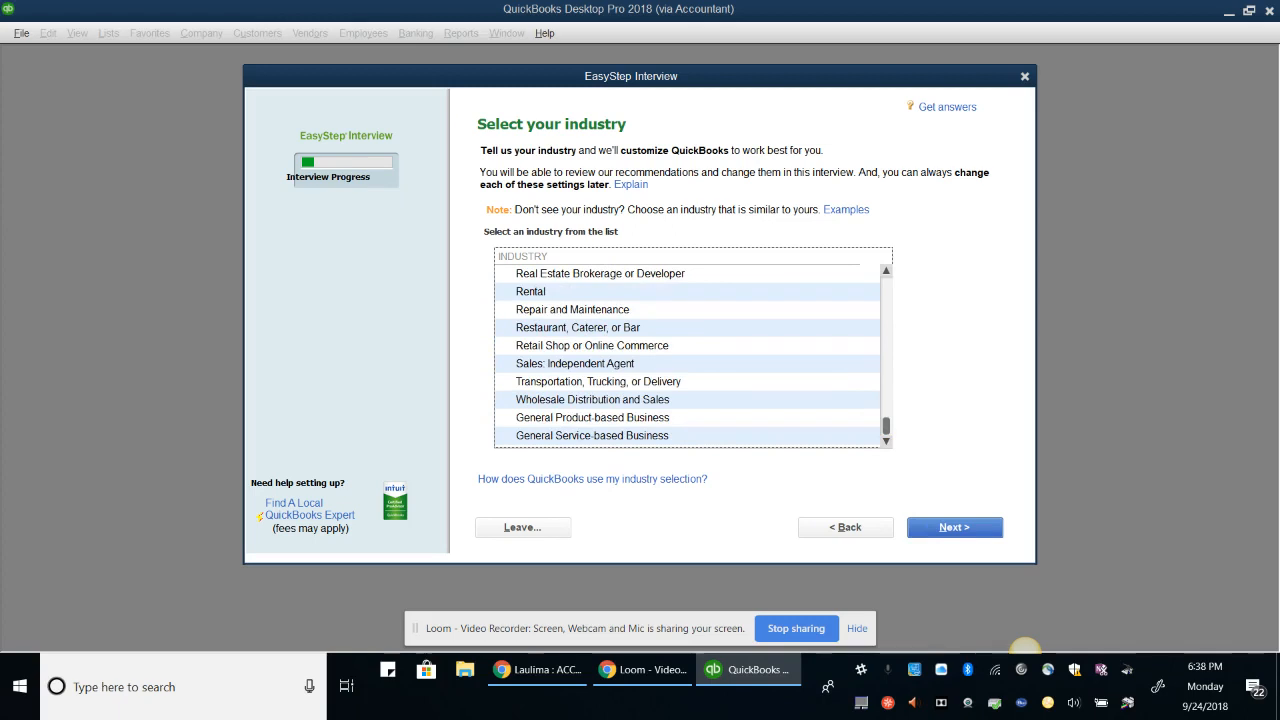
{"action": "left_click", "coordinate": [612, 436]}
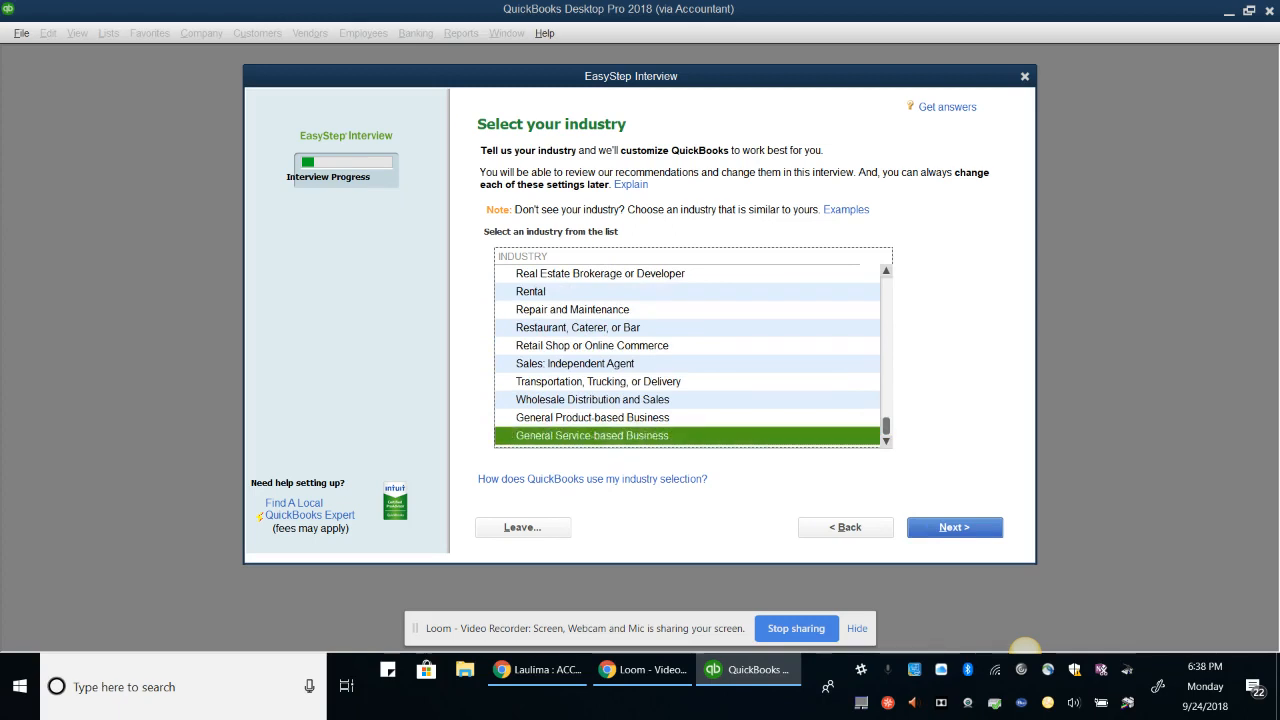
{"action": "left_click", "coordinate": [955, 527]}
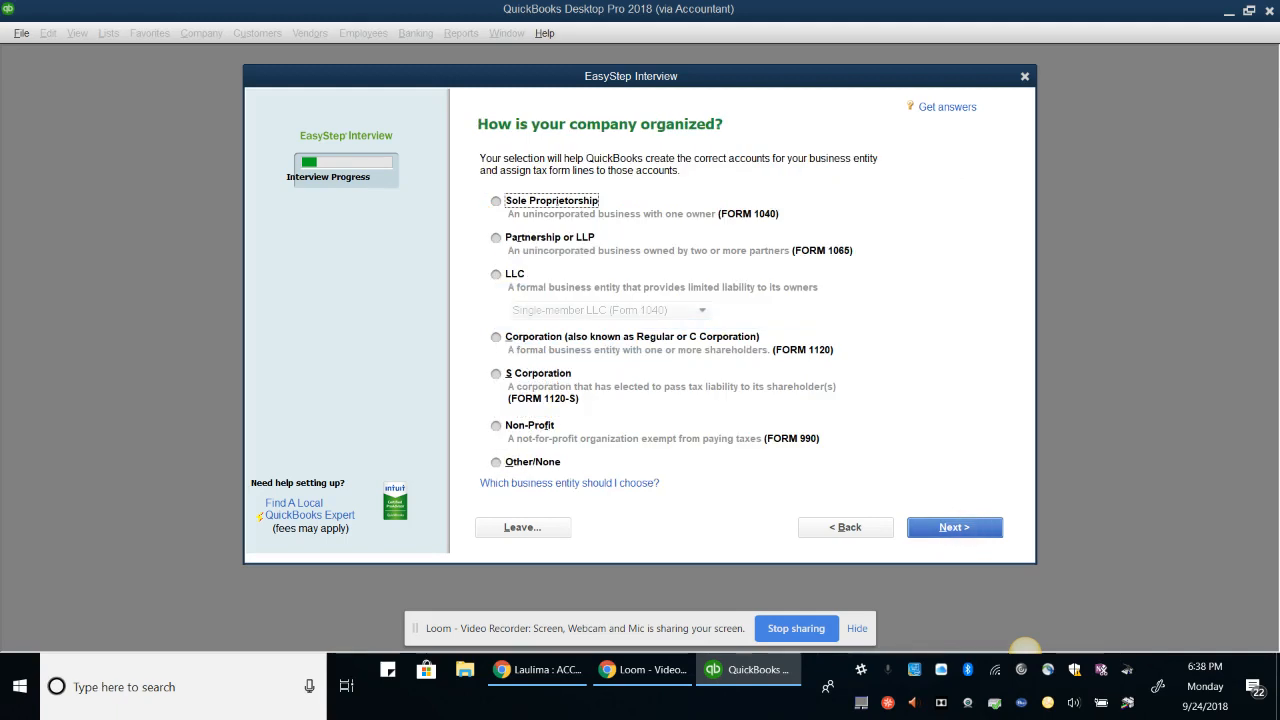
Make the company a Sole Proprietorship with the fiscal year starting in January
{"action": "left_click", "coordinate": [496, 200]}
{"action": "left_click", "coordinate": [955, 527]}
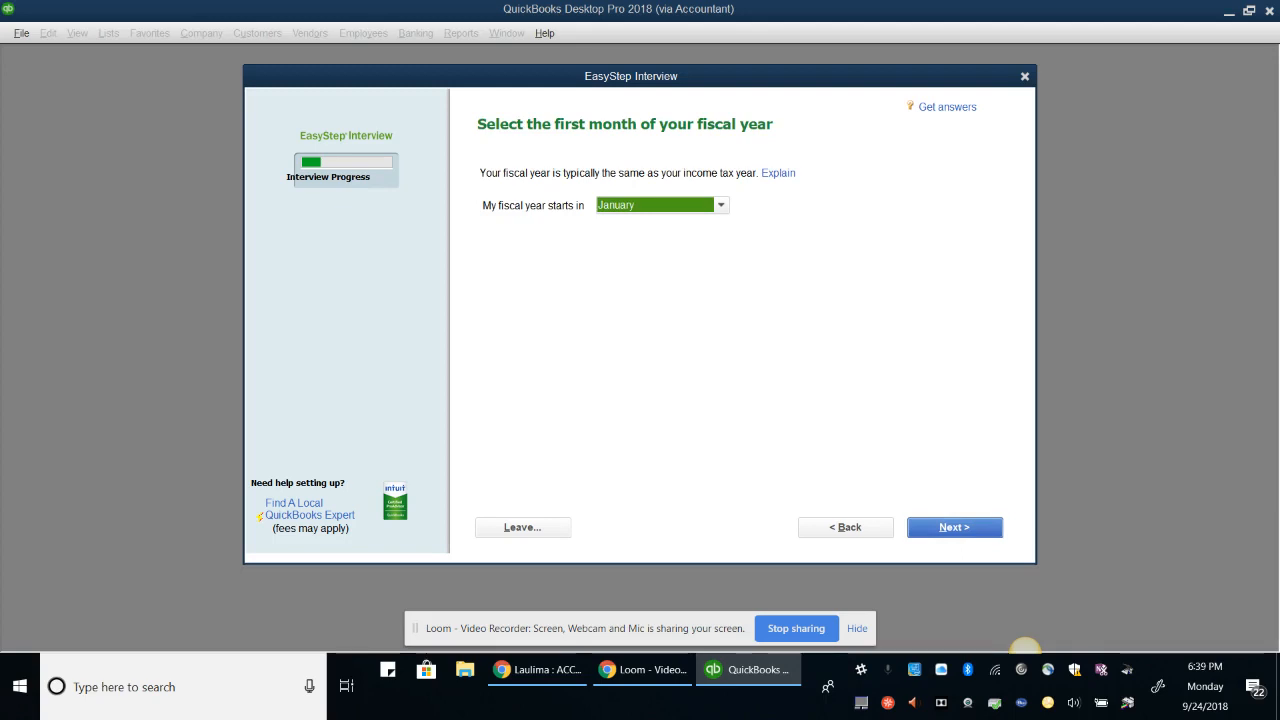
{"action": "left_click", "coordinate": [955, 527]}
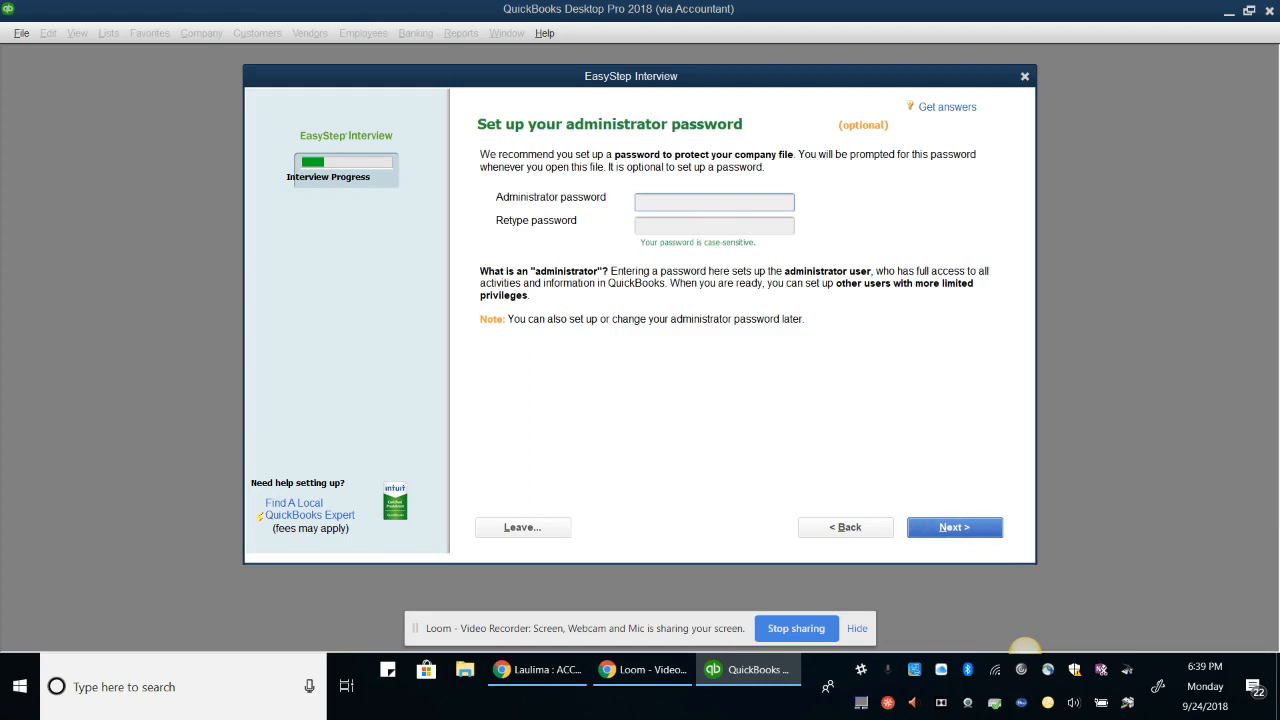
Set and confirm the administrator password, then proceed to saving the company file
{"action": "type", "text": "a"}
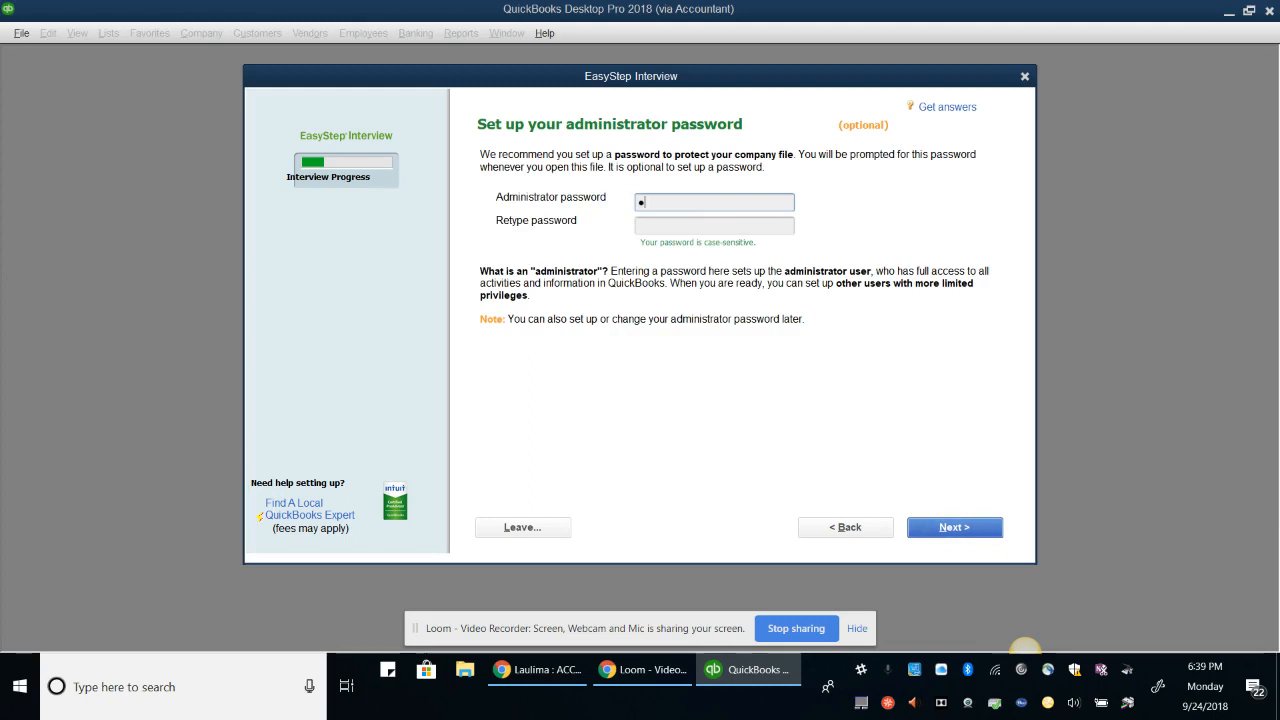
{"action": "type", "text": "dmin12345"}
{"action": "key", "text": "Tab"}
{"action": "type", "text": "a"}
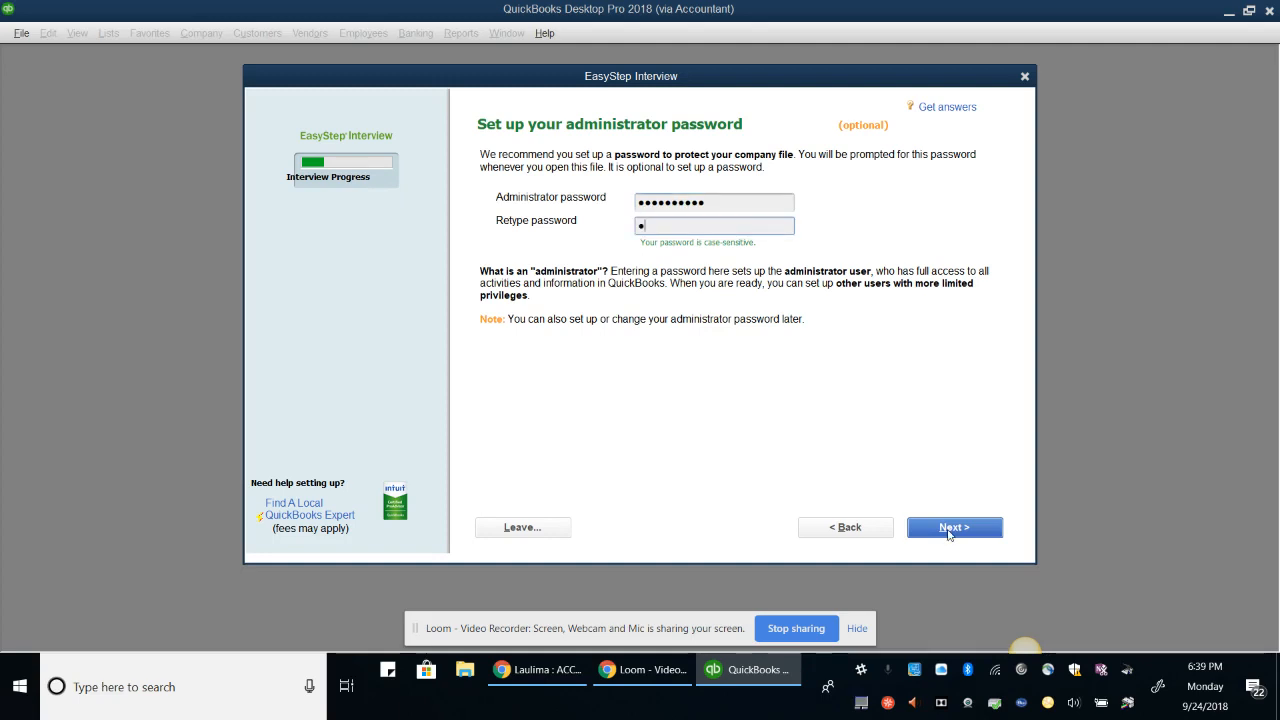
{"action": "type", "text": "bcde12345"}
{"action": "left_click", "coordinate": [948, 530]}
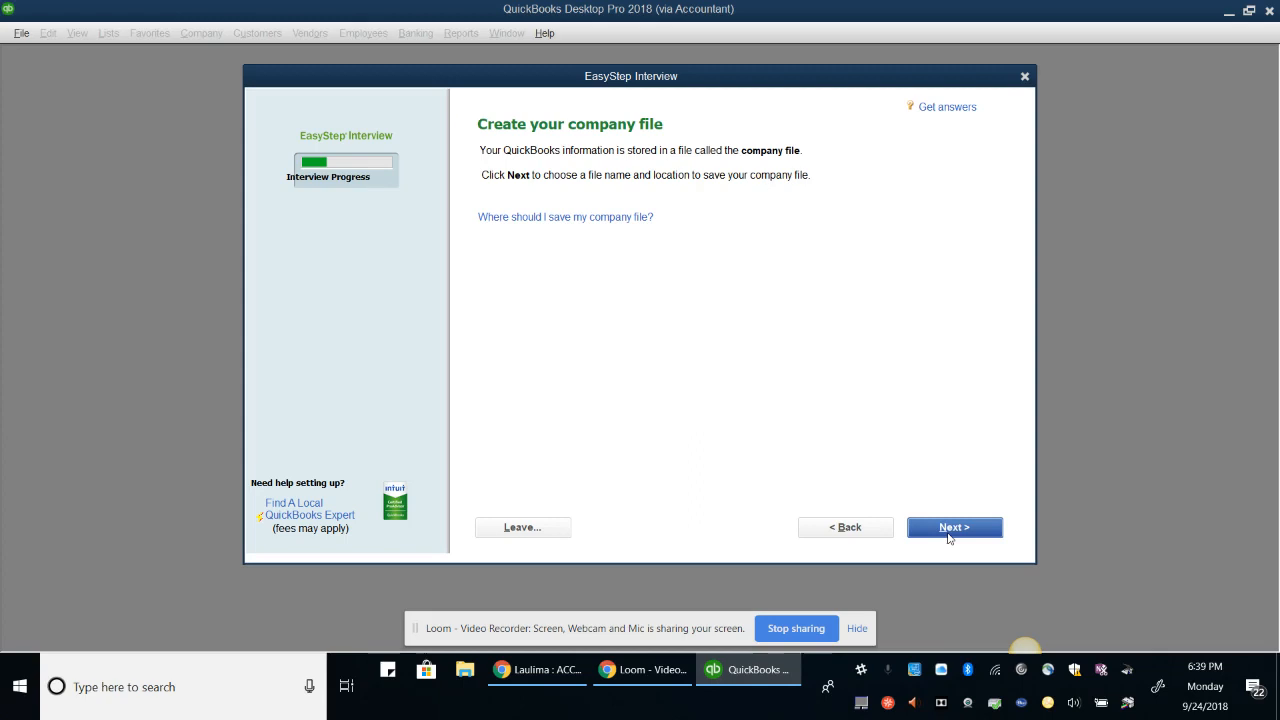
{"action": "left_click", "coordinate": [948, 530]}
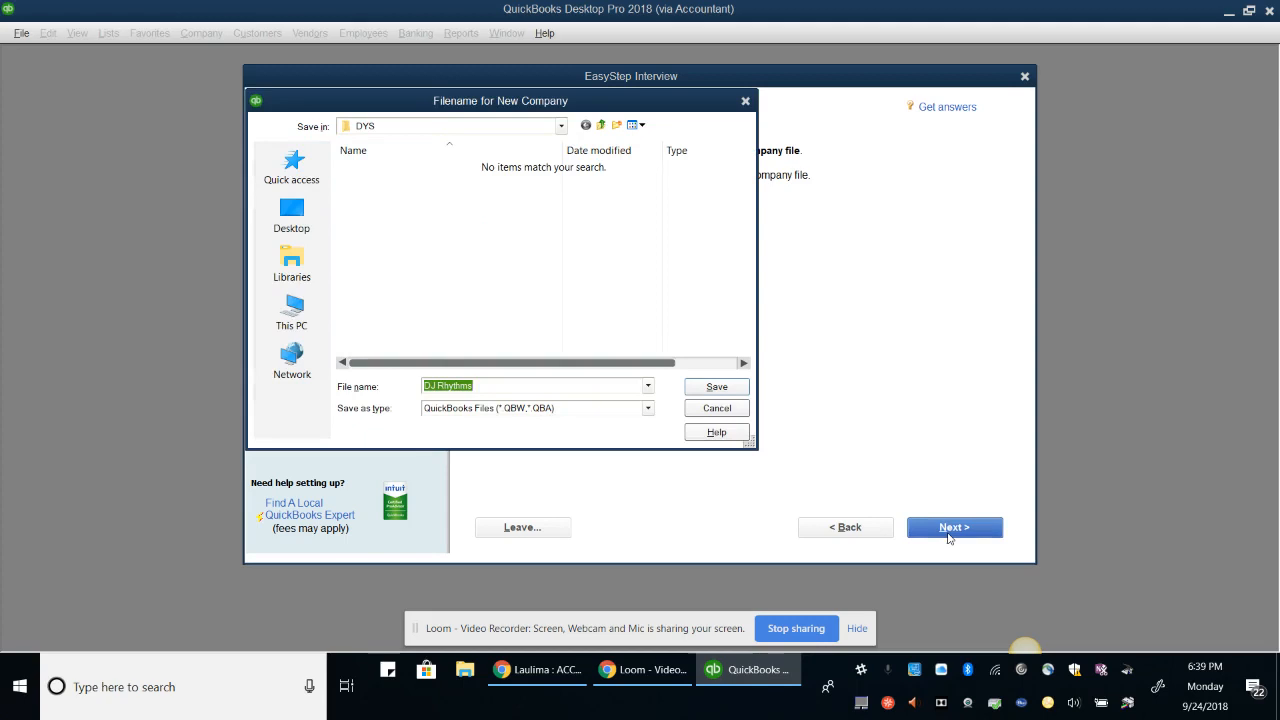
Save the DJ Rhythms company file in Desktop > QB Ch#5 > DYS
{"action": "left_click", "coordinate": [292, 264]}
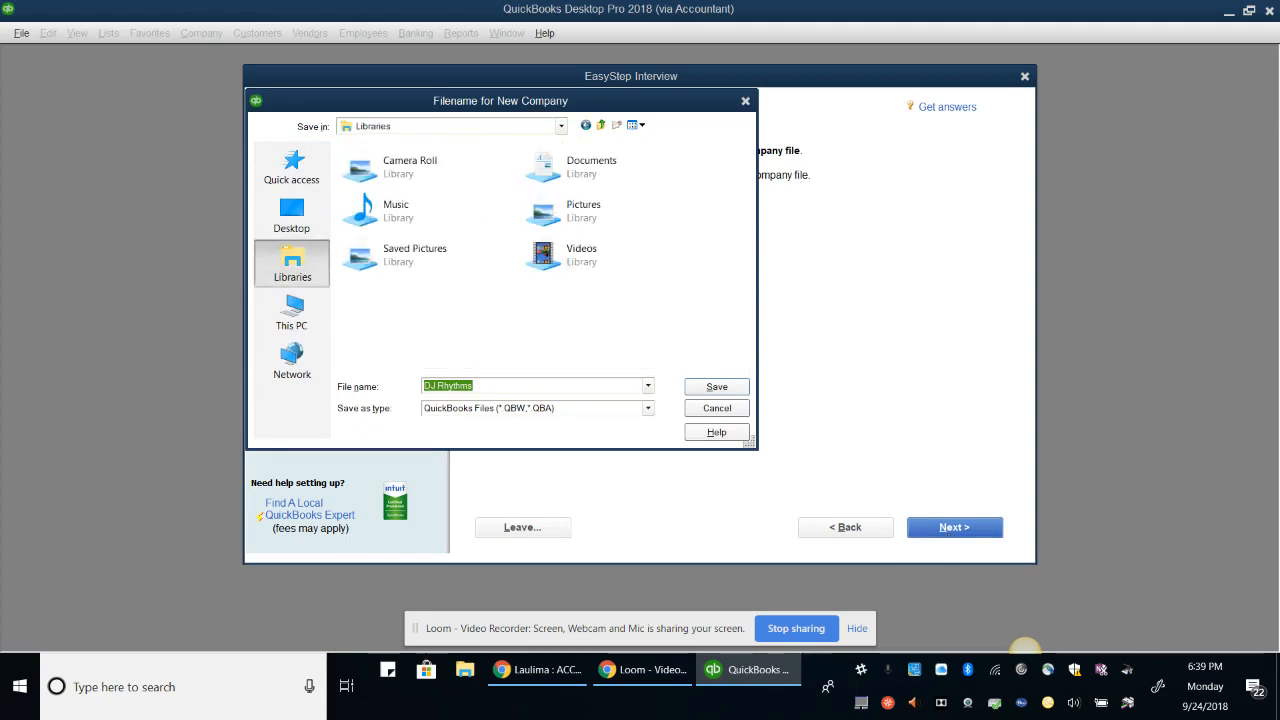
{"action": "left_click", "coordinate": [292, 215]}
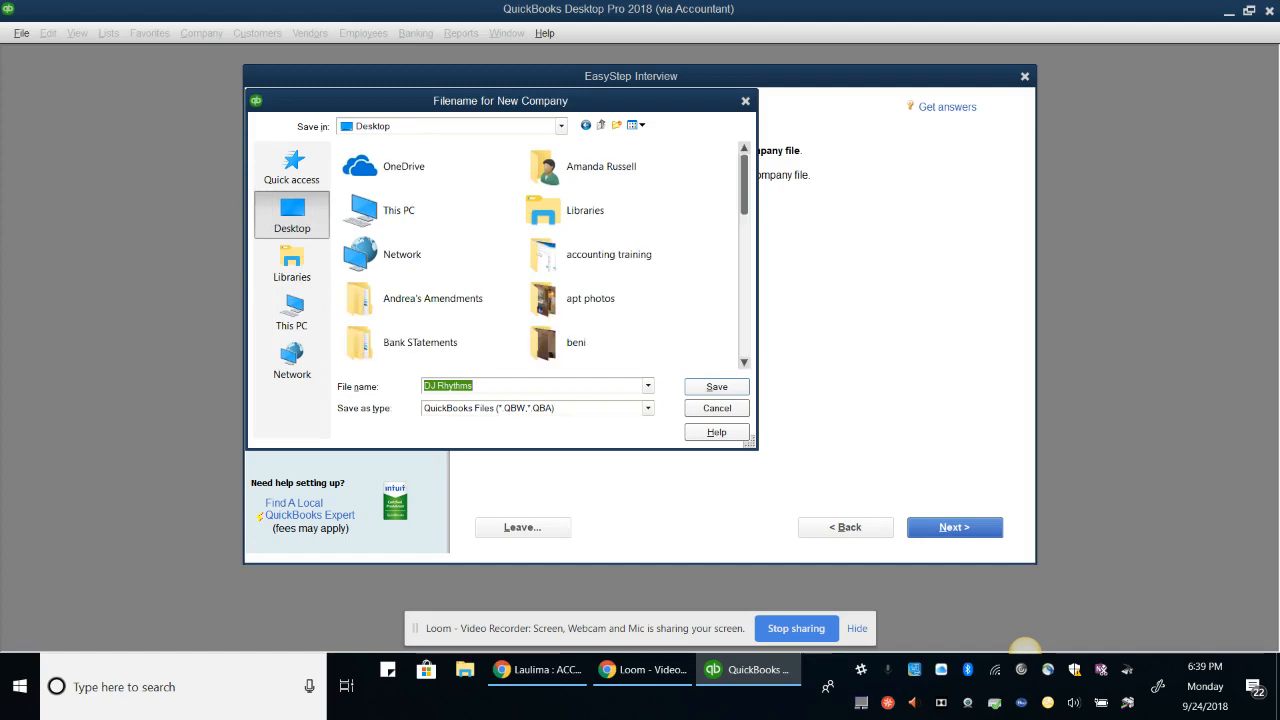
{"action": "scroll", "coordinate": [540, 256], "scroll_direction": "down", "scroll_amount": 2}
{"action": "scroll", "coordinate": [545, 255], "scroll_direction": "down", "scroll_amount": 6}
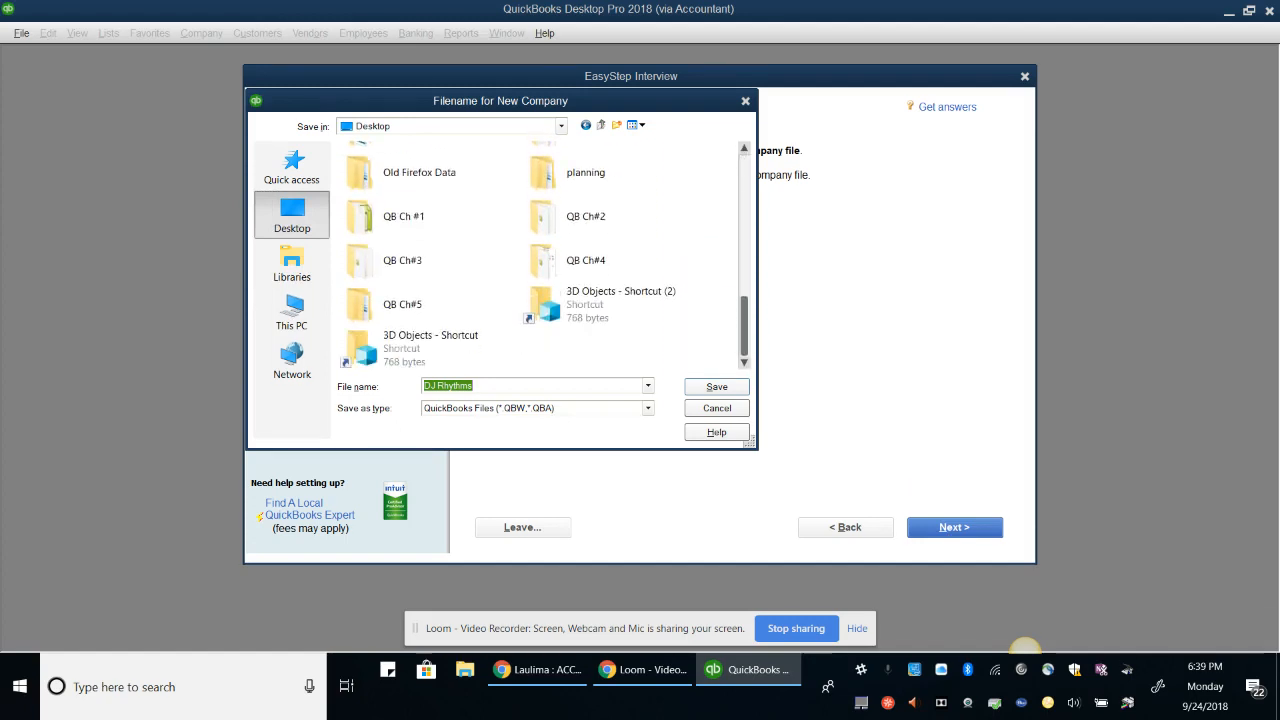
{"action": "double_click", "coordinate": [402, 305]}
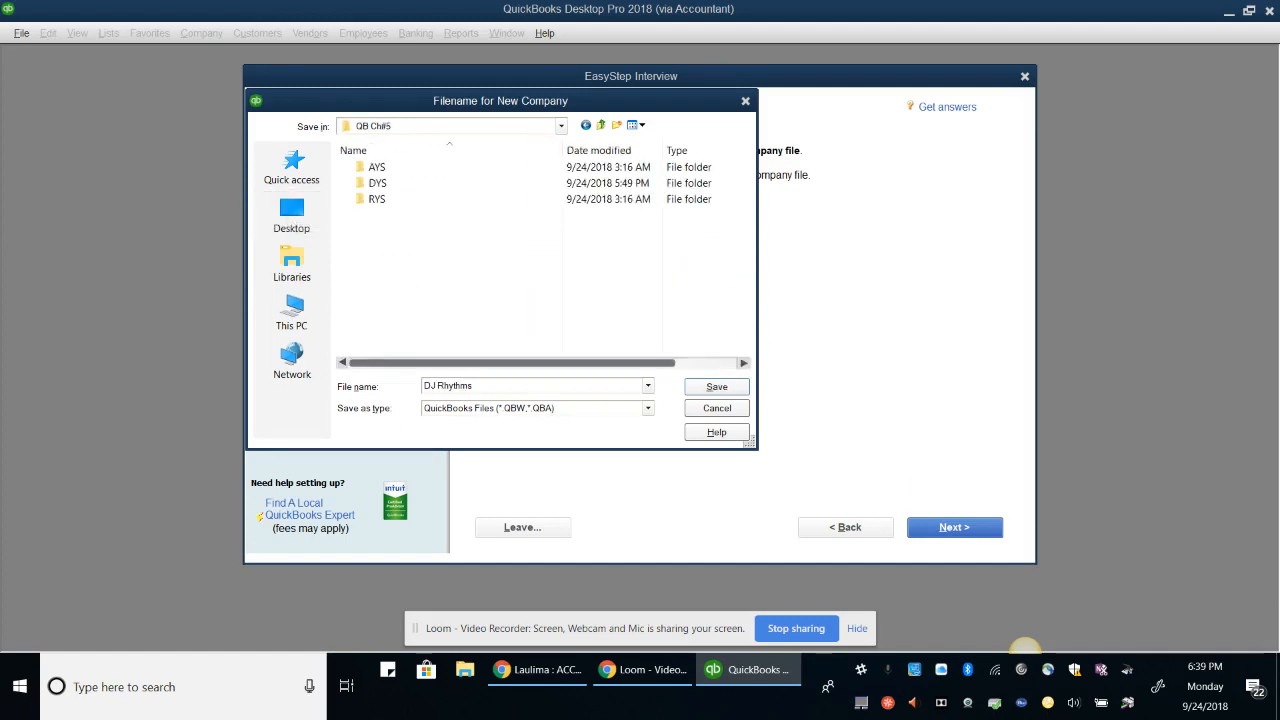
{"action": "left_click", "coordinate": [377, 168]}
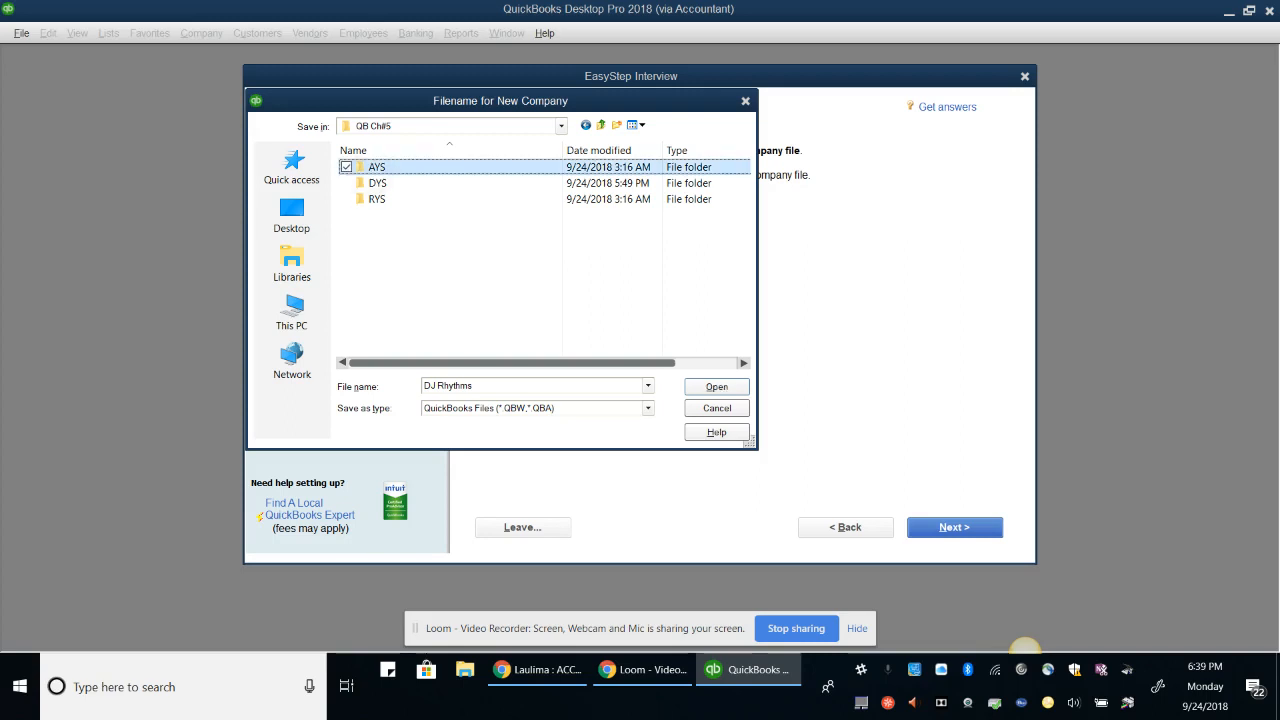
{"action": "left_click", "coordinate": [382, 184]}
{"action": "double_click", "coordinate": [381, 183]}
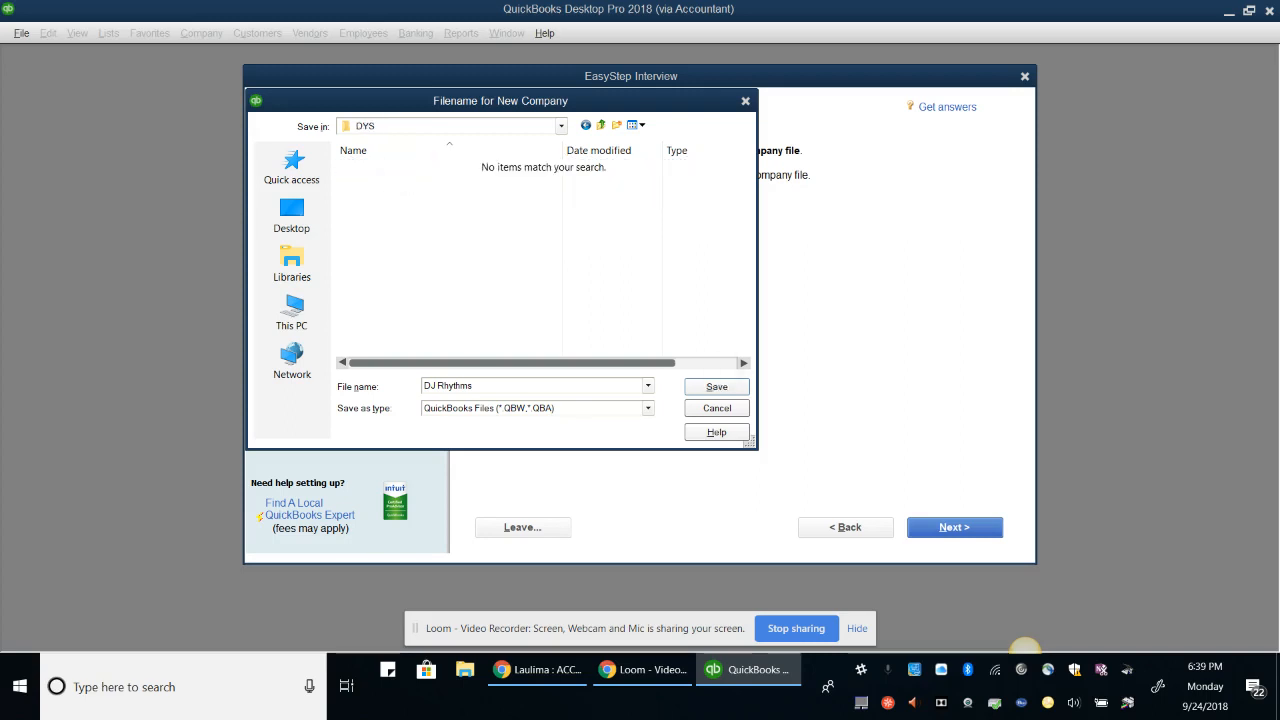
{"action": "left_click", "coordinate": [711, 386]}
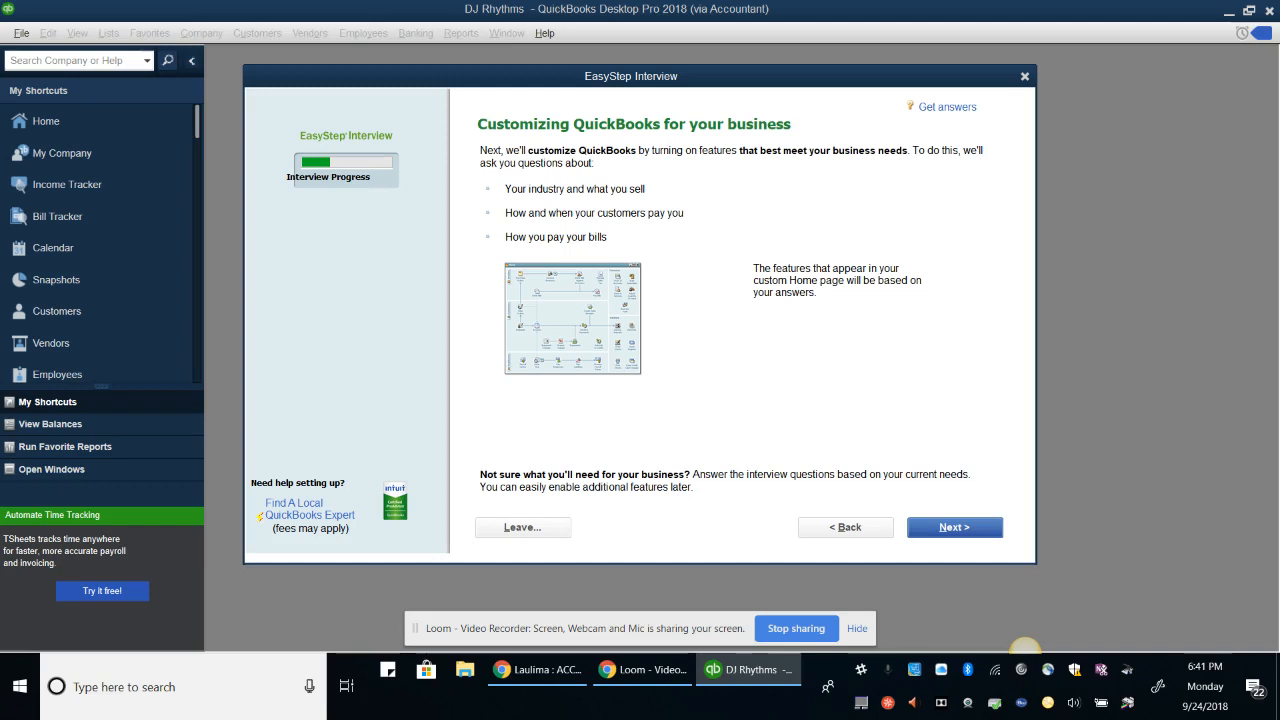
Answer services only, no sales tax, and yes to estimates, statements, progress invoicing, bills and time tracking
{"action": "key", "text": "Return"}
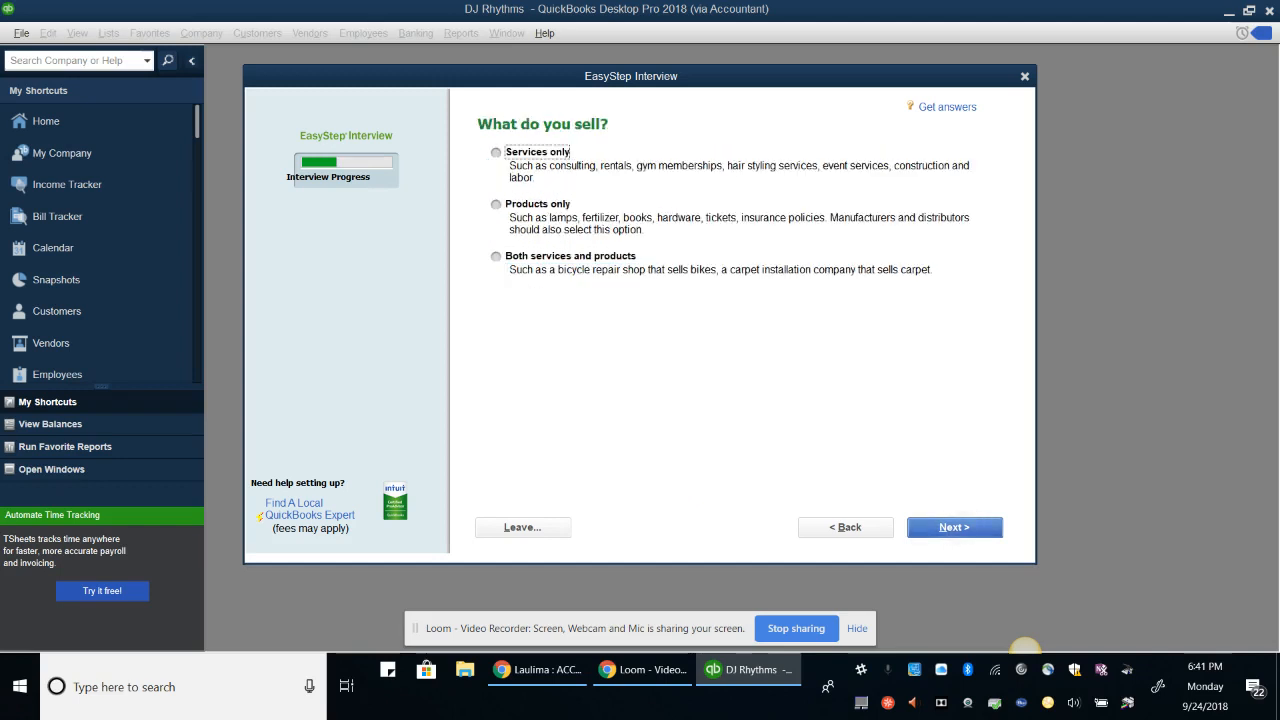
{"action": "key", "text": "space"}
{"action": "key", "text": "Return"}
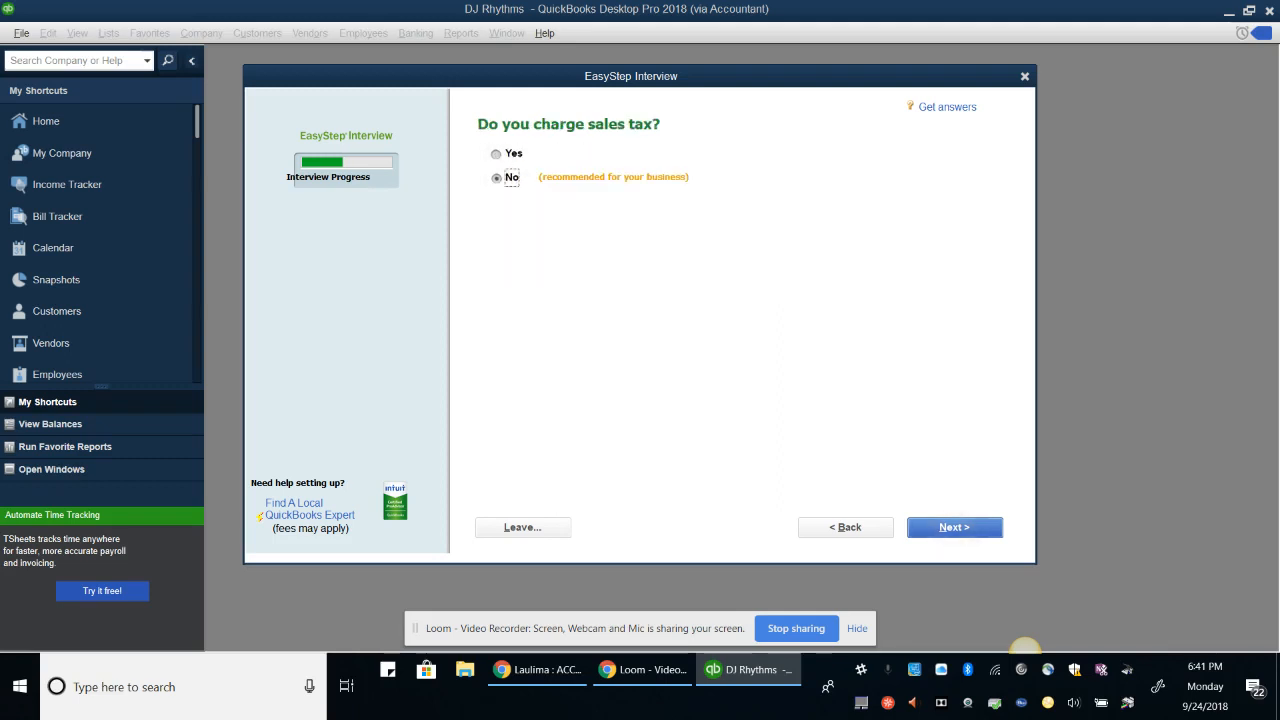
{"action": "key", "text": "Return"}
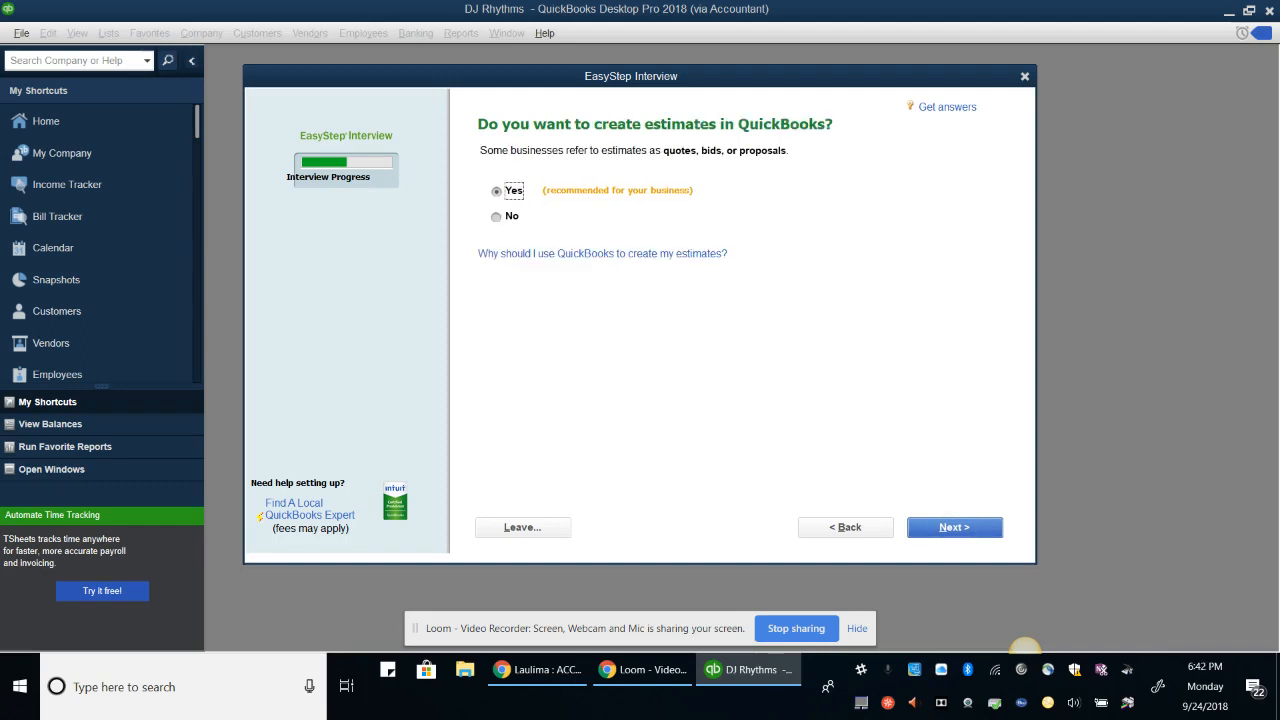
{"action": "key", "text": "Return"}
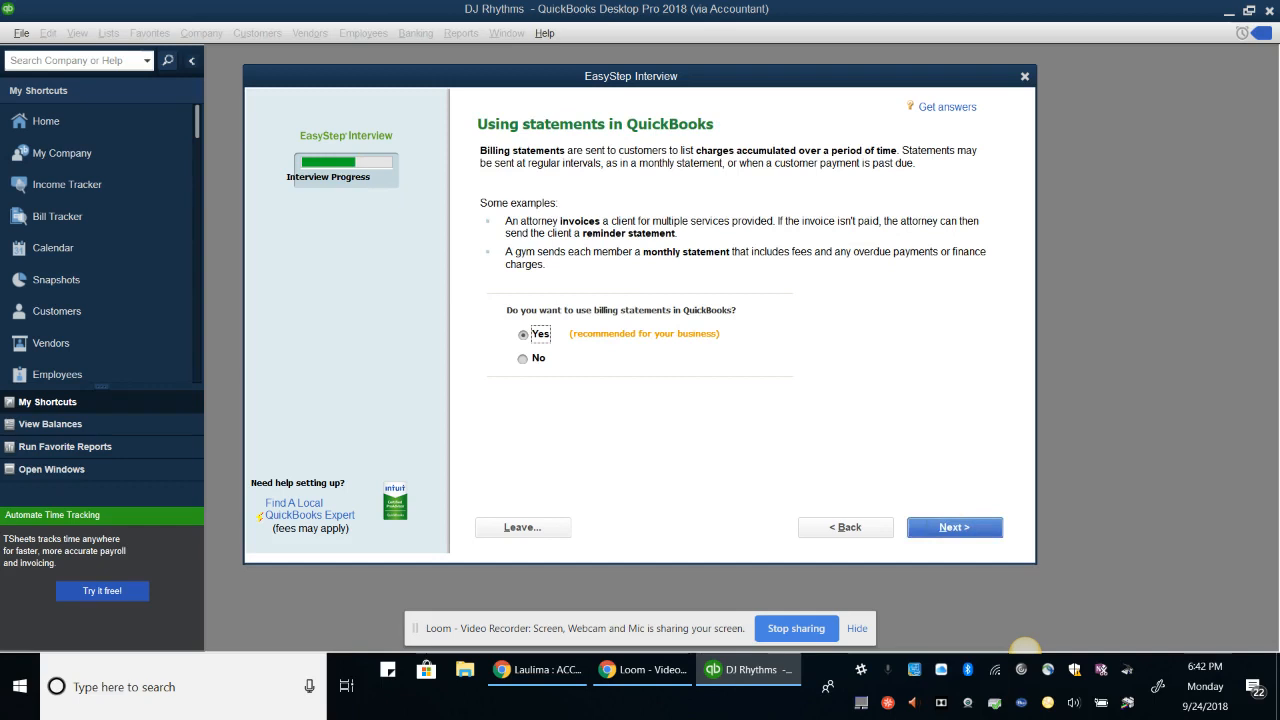
{"action": "key", "text": "Return"}
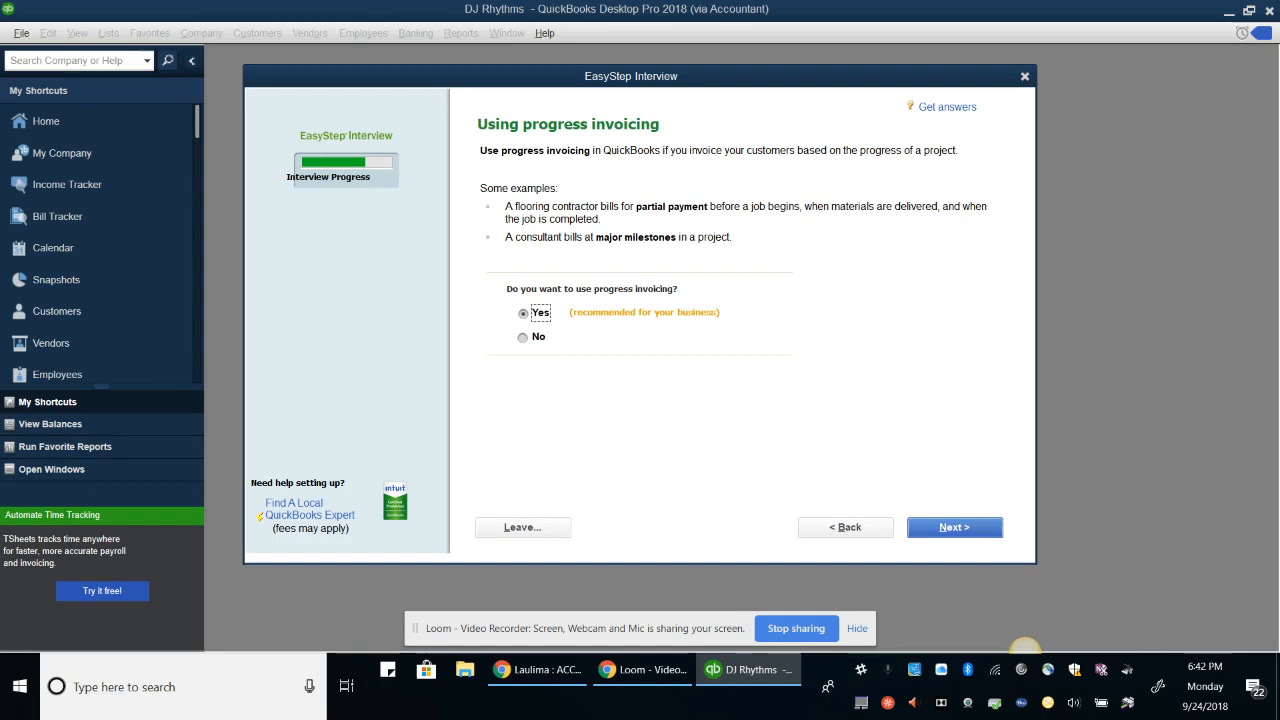
{"action": "key", "text": "Return"}
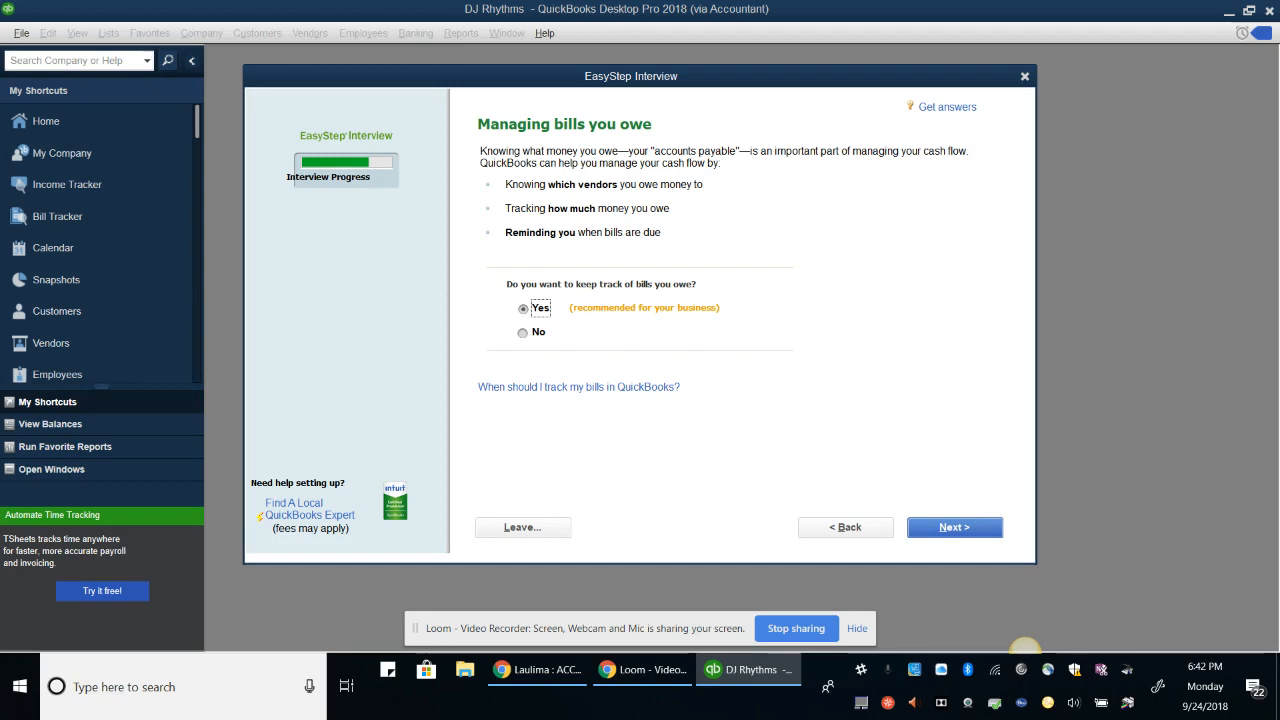
{"action": "key", "text": "Return"}
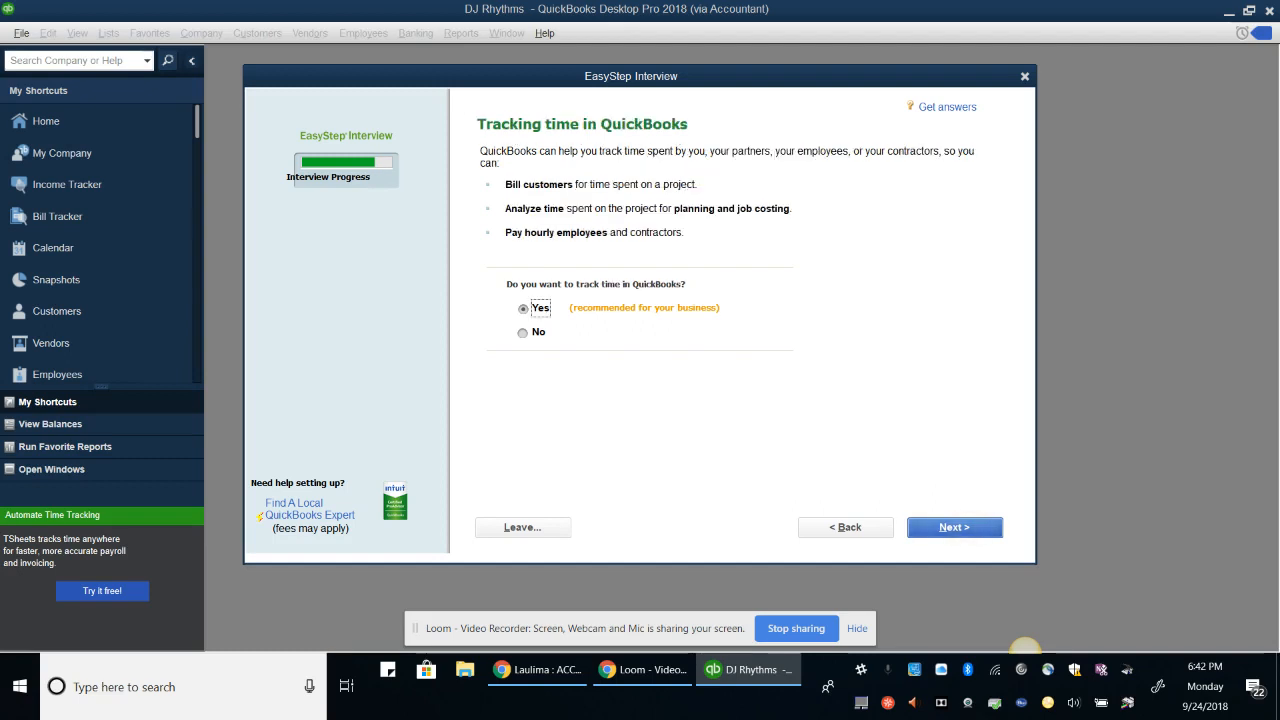
{"action": "key", "text": "Return"}
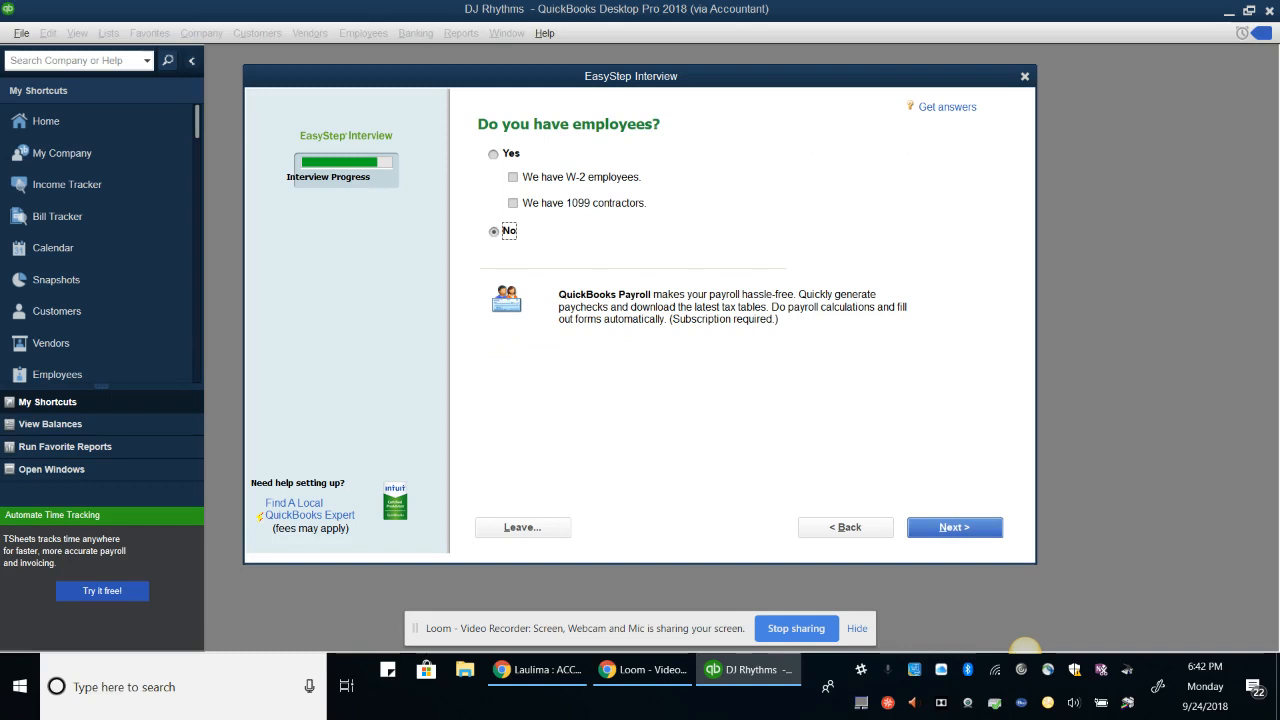
Confirm No employees and advance to the chart of accounts introduction
{"action": "key", "text": "Return"}
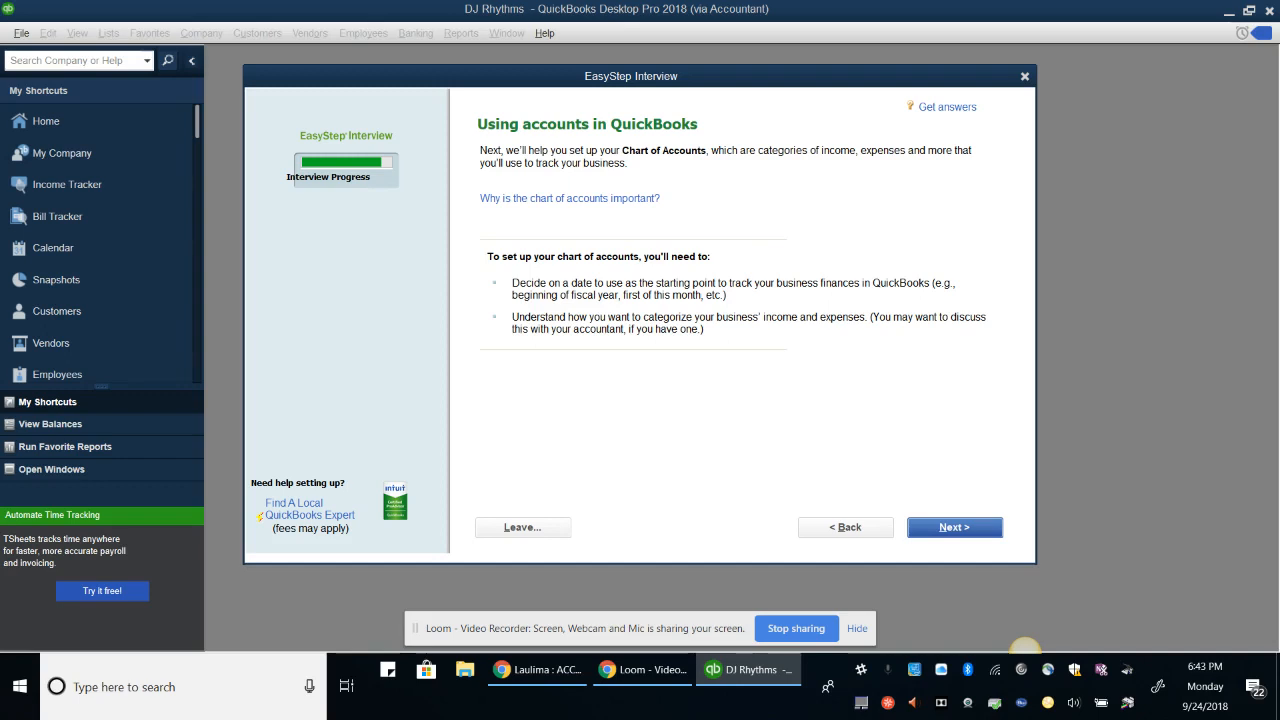
Set 01/01/2023 as the start date for tracking the company's finances
{"action": "key", "text": "Return"}
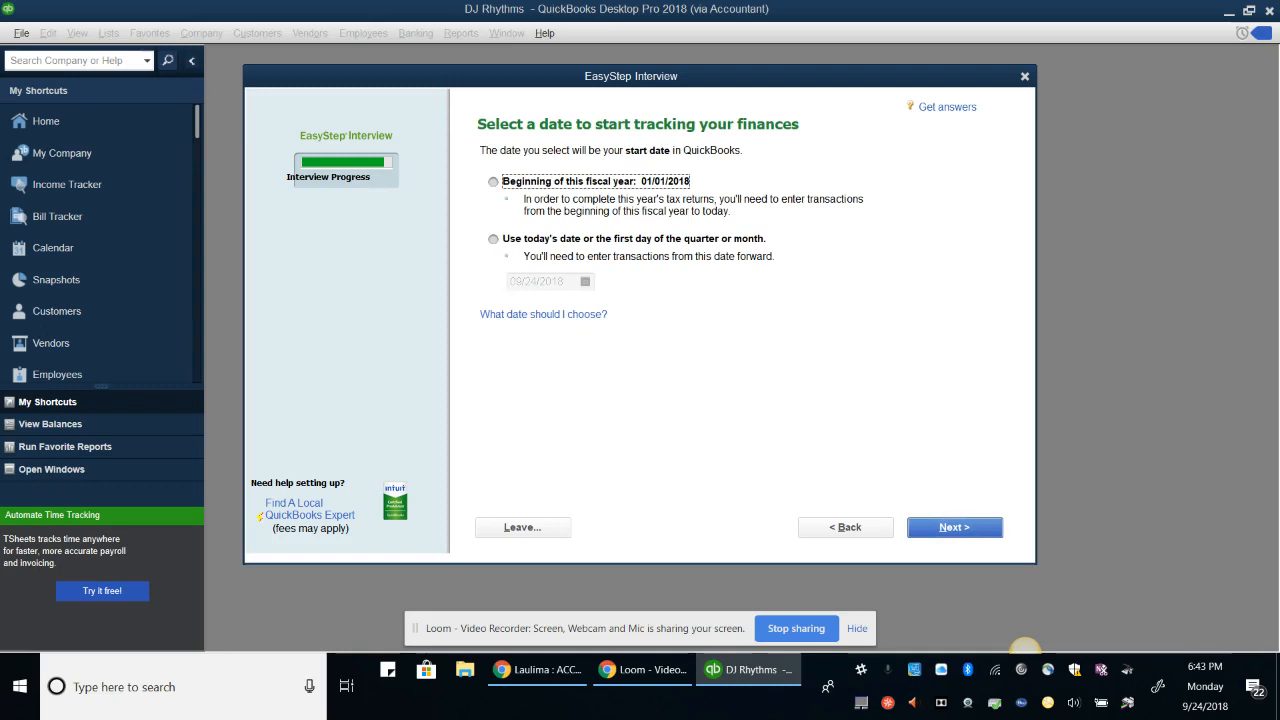
{"action": "left_click", "coordinate": [493, 239]}
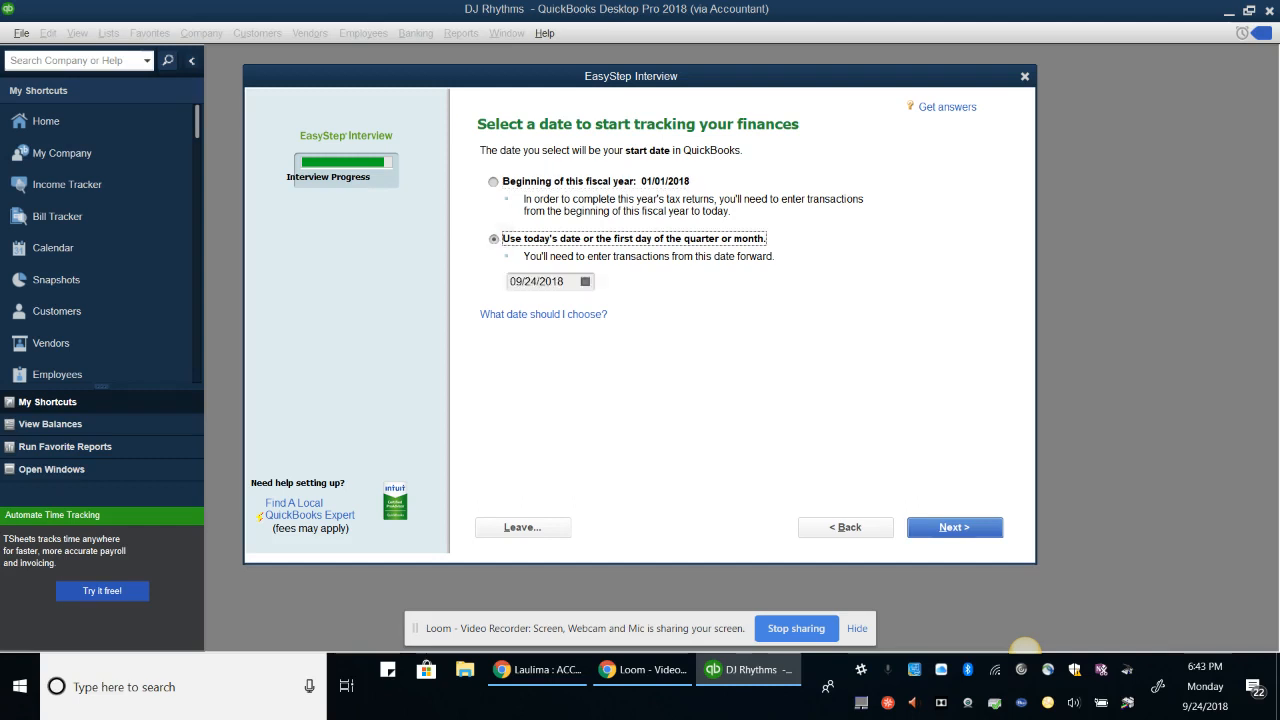
{"action": "left_click", "coordinate": [546, 282]}
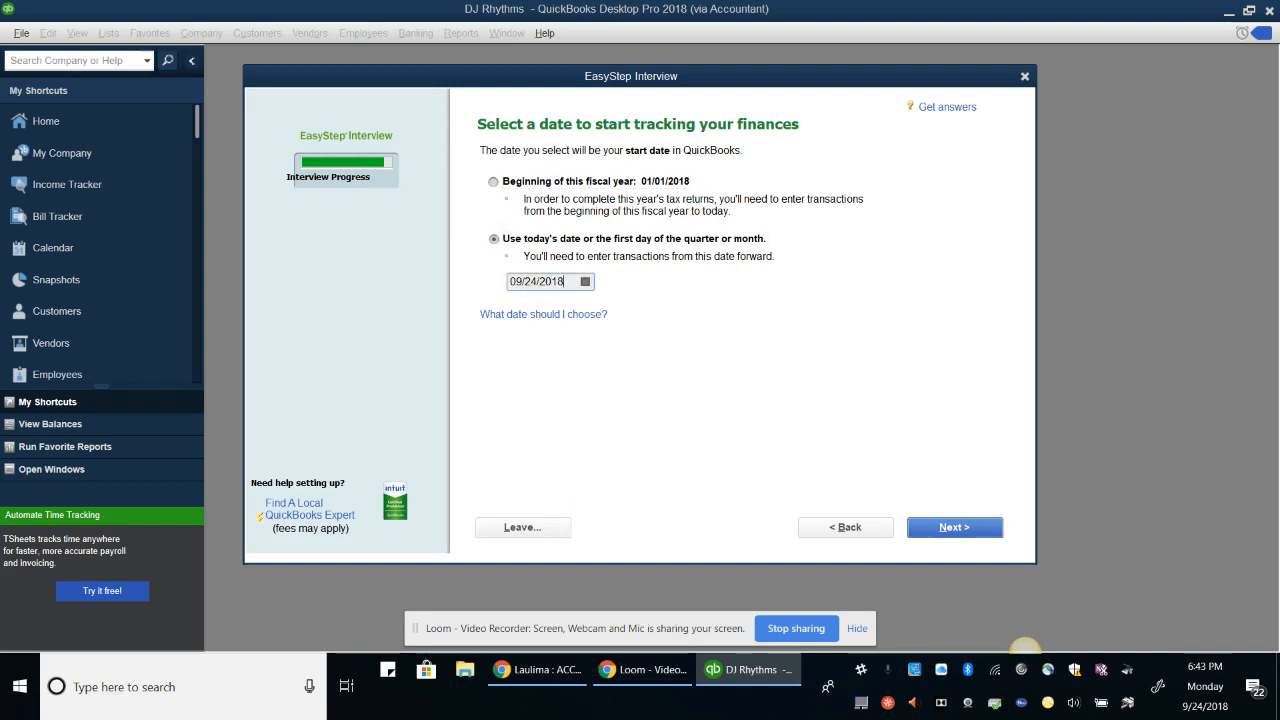
{"action": "key", "text": "BackSpace"}
{"action": "key", "text": "BackSpace"}
{"action": "key", "text": "BackSpace"}
{"action": "key", "text": "BackSpace"}
{"action": "key", "text": "BackSpace"}
{"action": "key", "text": "BackSpace"}
{"action": "key", "text": "BackSpace"}
{"action": "key", "text": "BackSpace"}
{"action": "key", "text": "BackSpace"}
{"action": "key", "text": "BackSpace"}
{"action": "type", "text": "010123"}
{"action": "key", "text": "Tab"}
{"action": "left_click", "coordinate": [971, 527]}
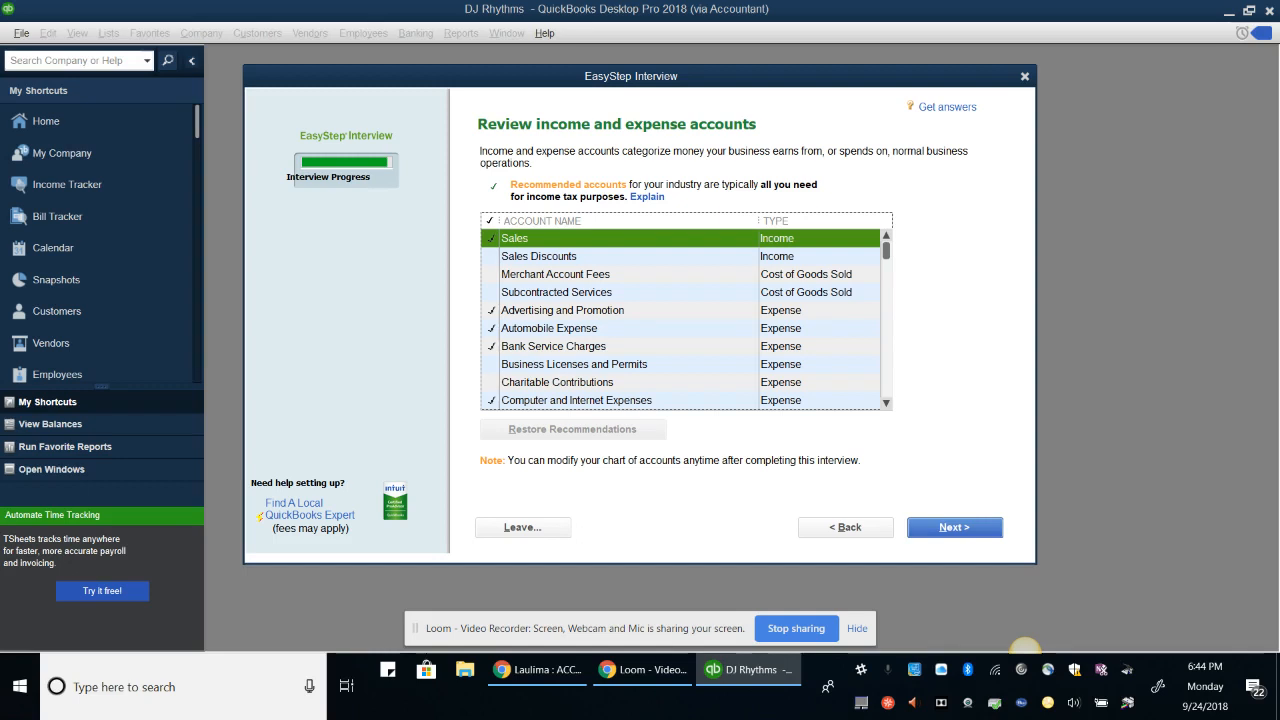
Include the Sales Discounts through Business Licenses, Equipment Rental and Interest Income accounts and finish the review
{"action": "left_click_drag", "start_coordinate": [491, 364], "coordinate": [491, 256]}
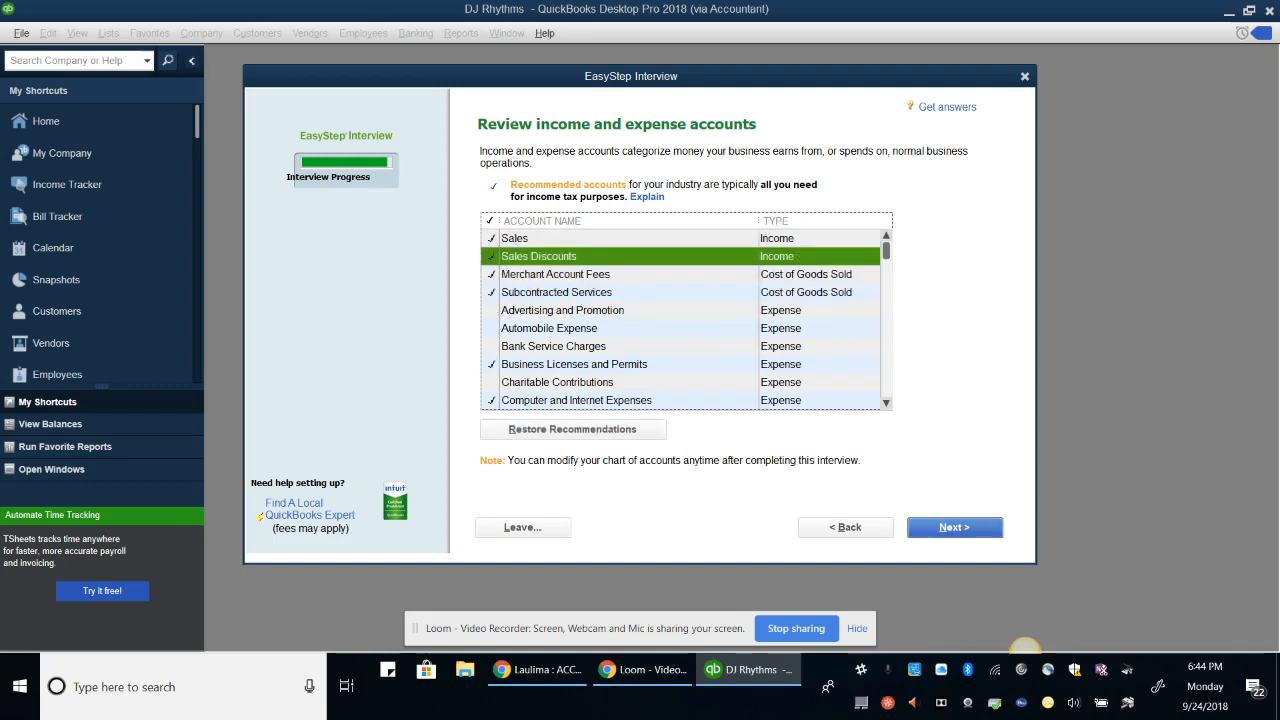
{"action": "left_click_drag", "start_coordinate": [885, 251], "coordinate": [885, 291]}
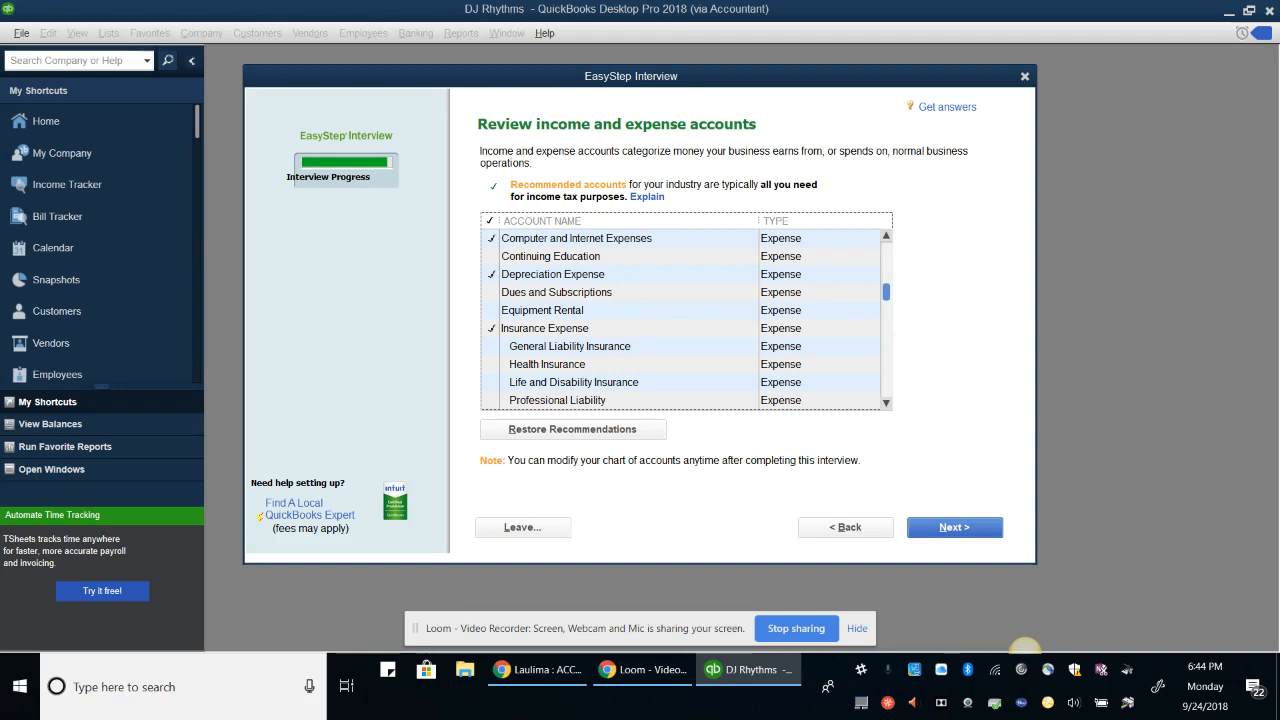
{"action": "left_click", "coordinate": [491, 310]}
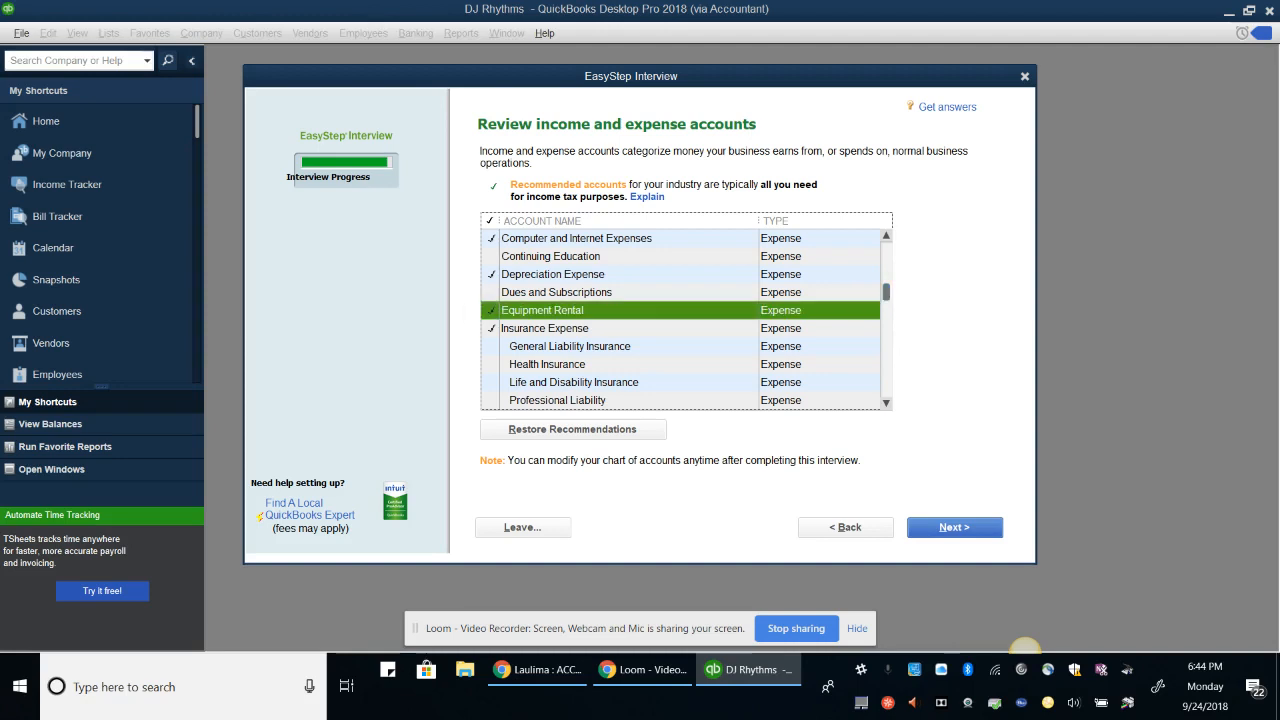
{"action": "left_click_drag", "start_coordinate": [886, 293], "coordinate": [885, 402]}
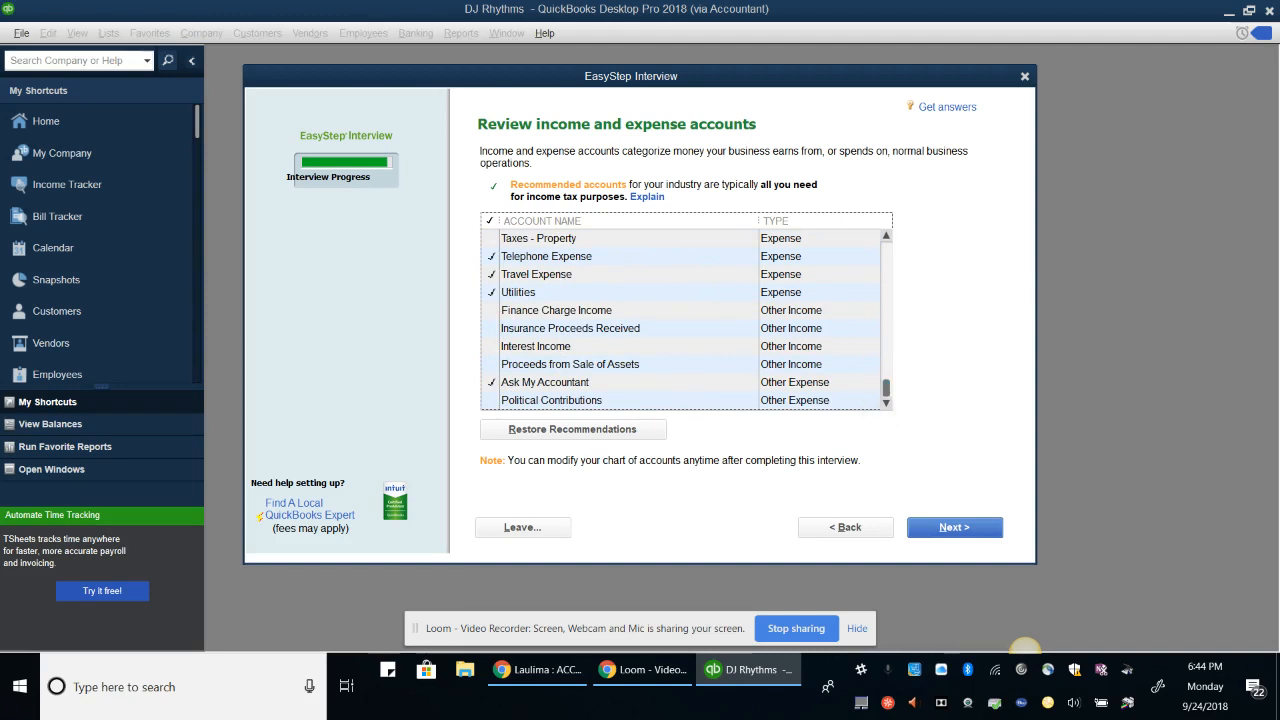
{"action": "left_click", "coordinate": [491, 346]}
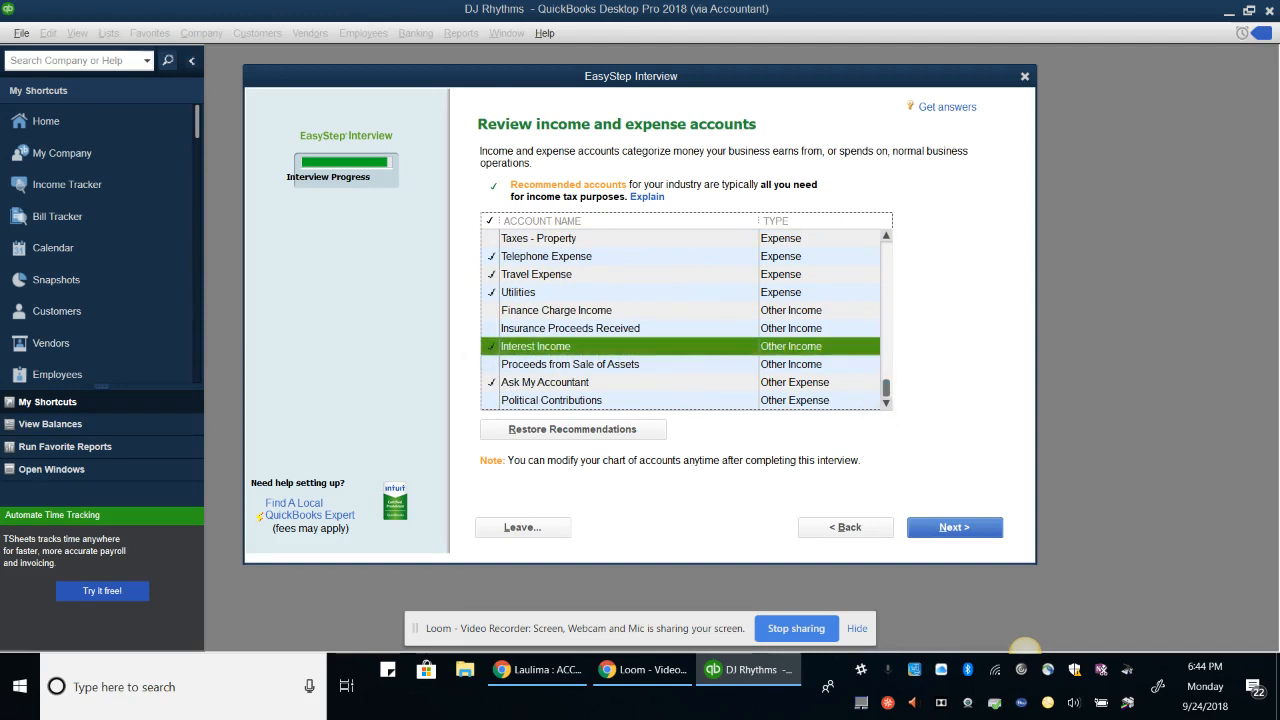
{"action": "left_click", "coordinate": [954, 527]}
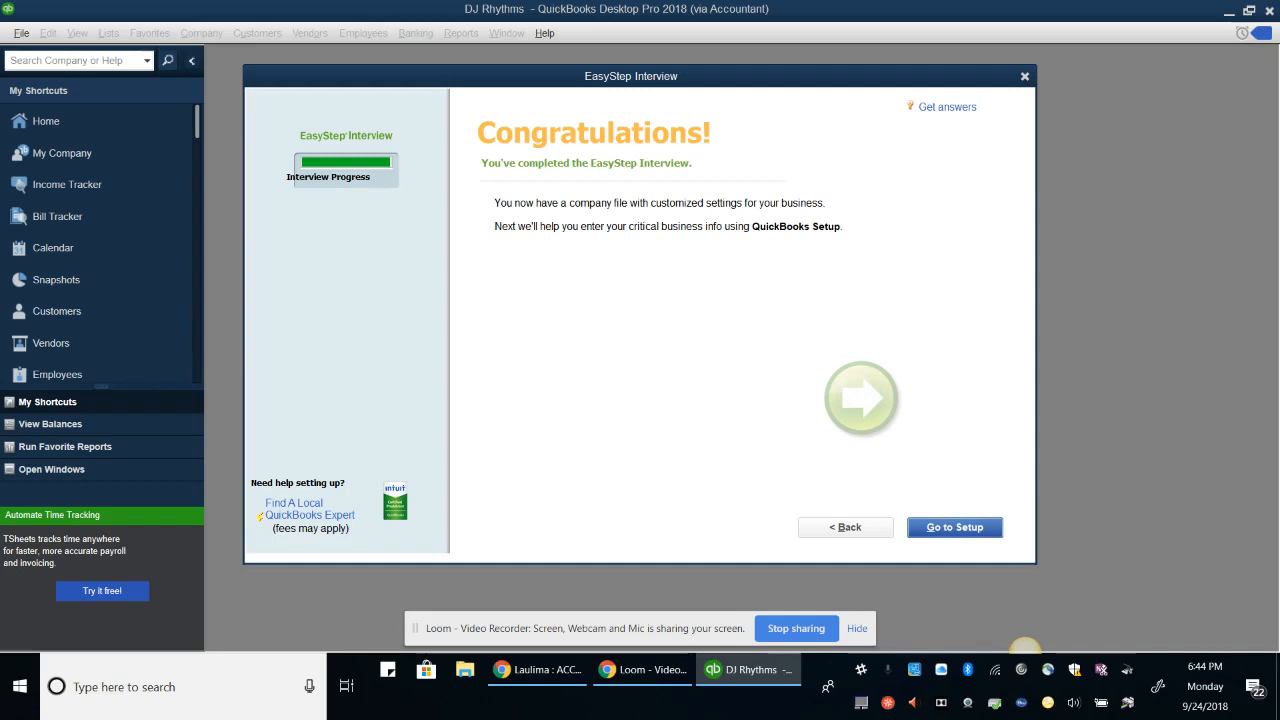
Leave the Congratulations page and go to the company Setup window
{"action": "left_click", "coordinate": [955, 527]}
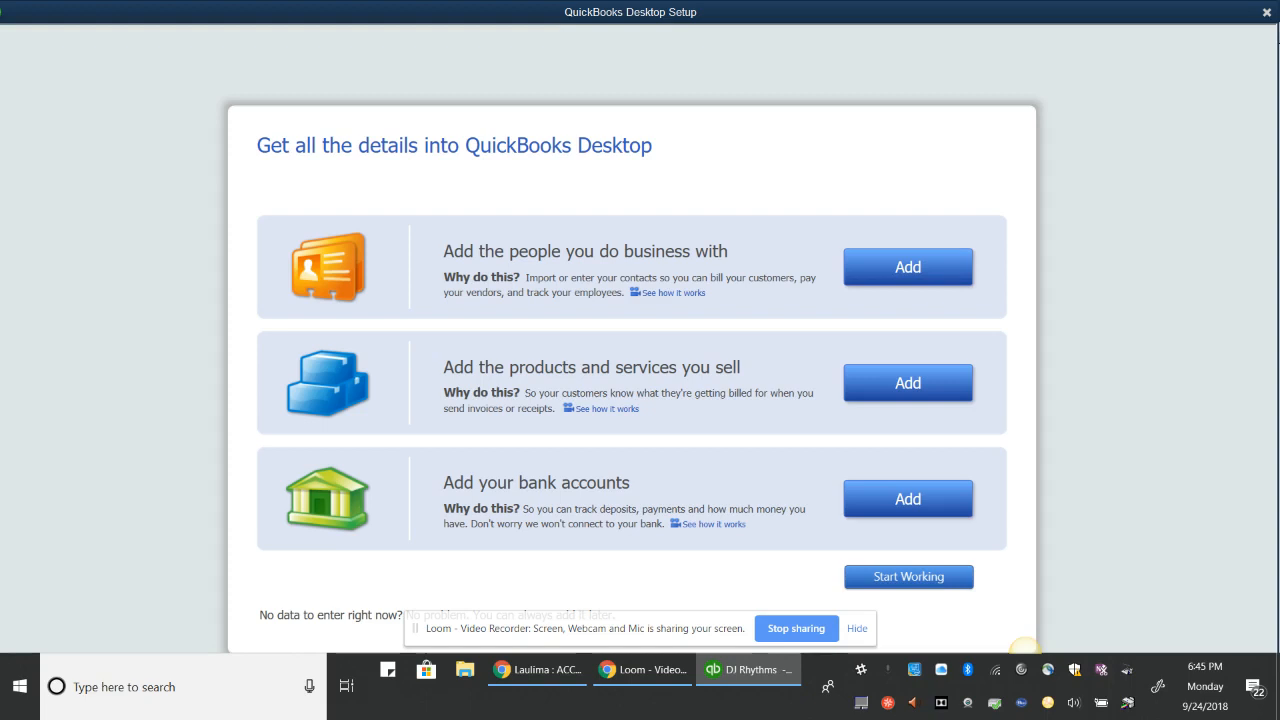
Add people by entering them manually, reaching the empty contacts grid
{"action": "left_click", "coordinate": [906, 268]}
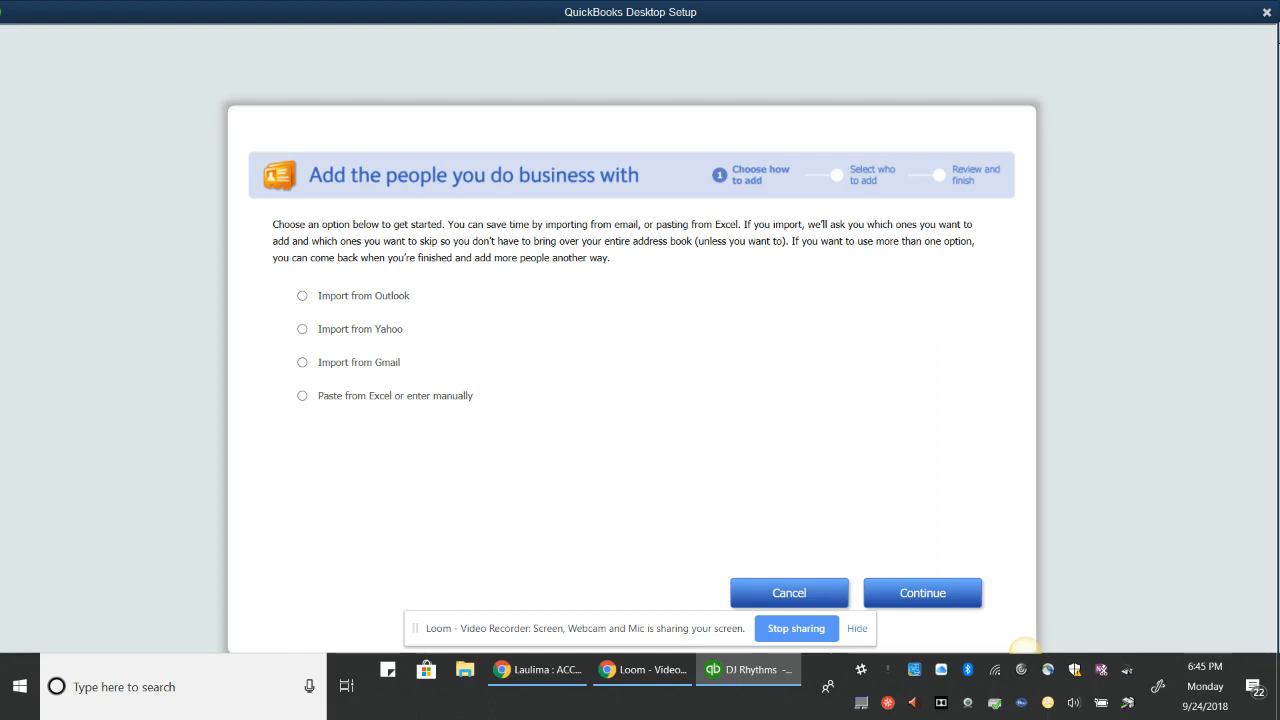
{"action": "left_click", "coordinate": [325, 396]}
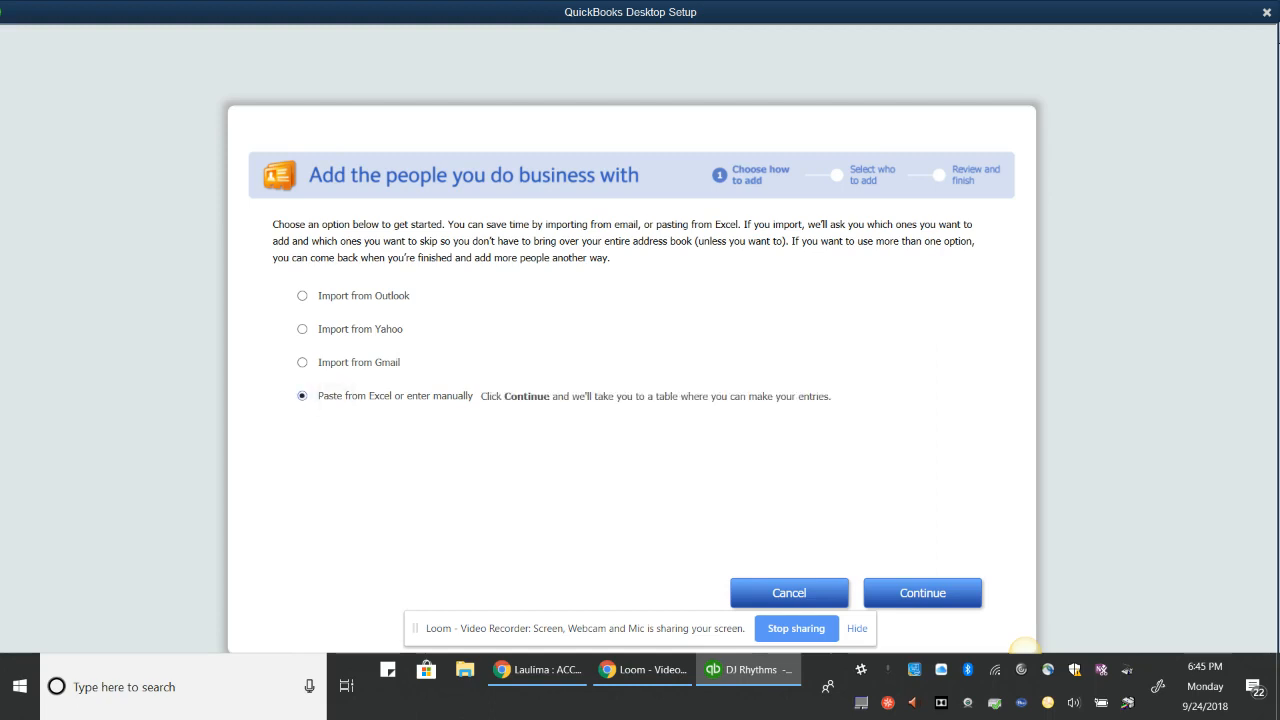
{"action": "left_click", "coordinate": [928, 595]}
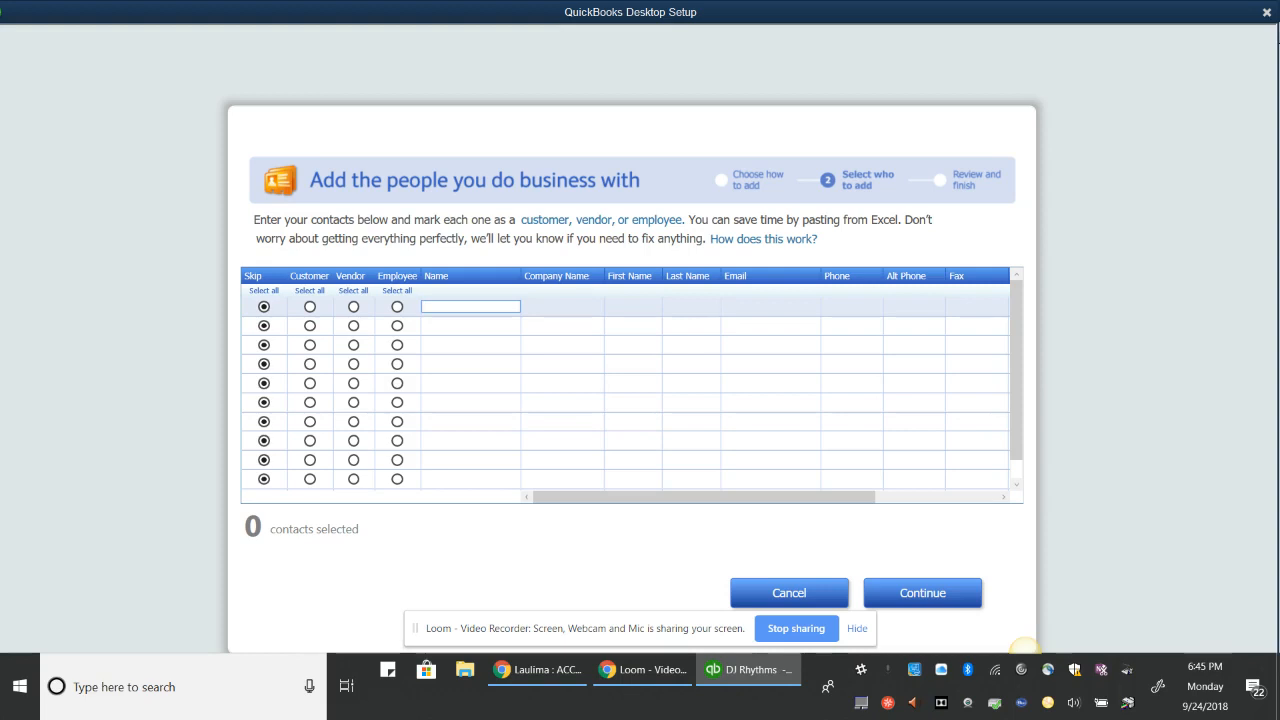
Mark the first contact row as a Customer and enter the customer's full name
{"action": "left_click", "coordinate": [310, 307]}
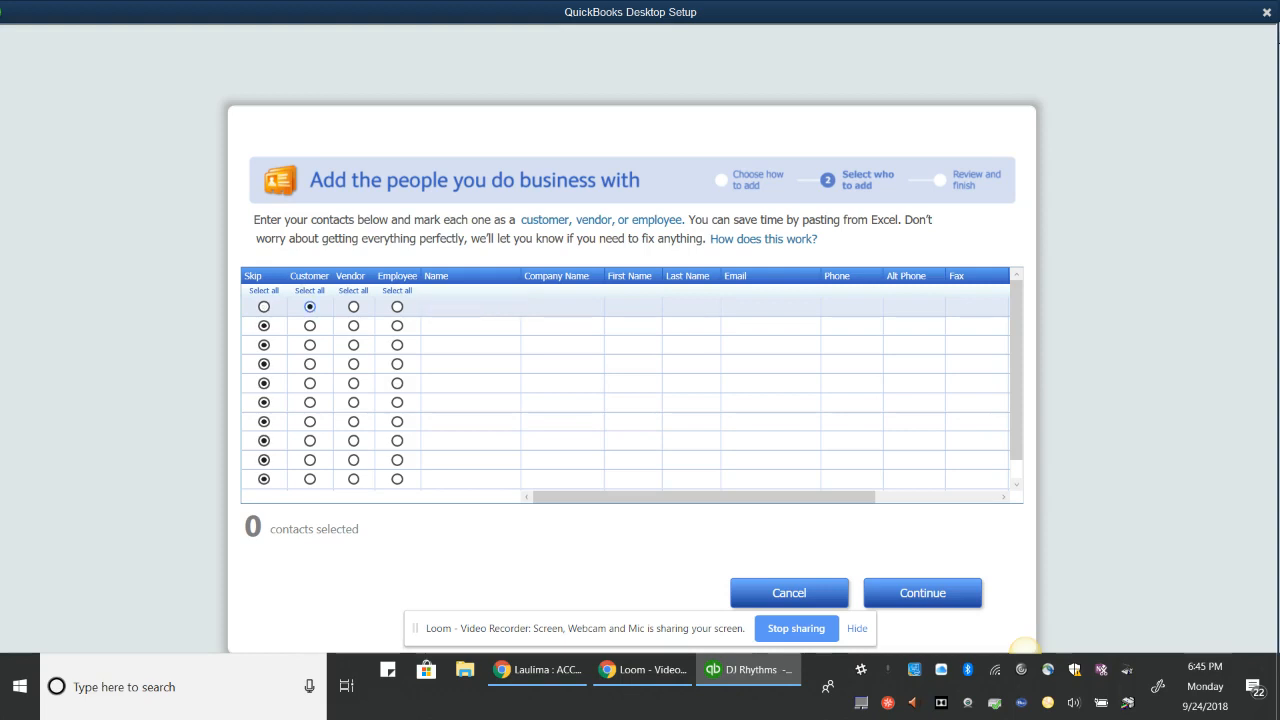
{"action": "left_click", "coordinate": [470, 307]}
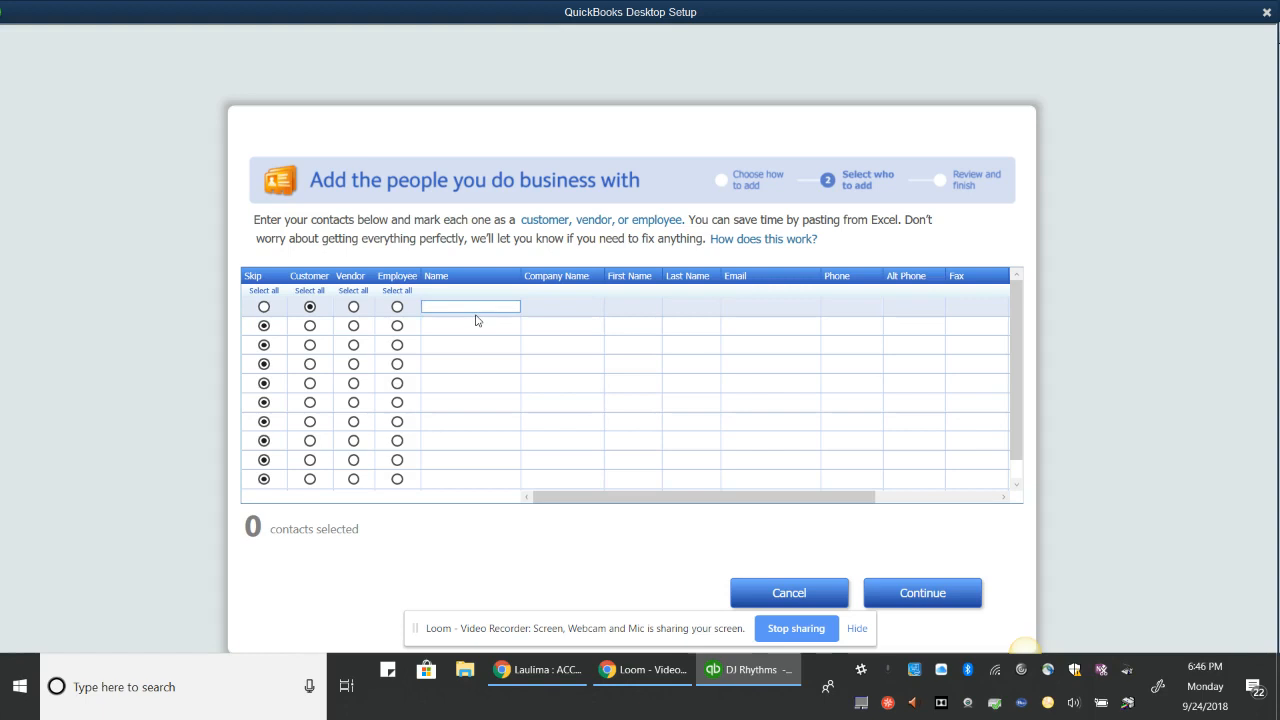
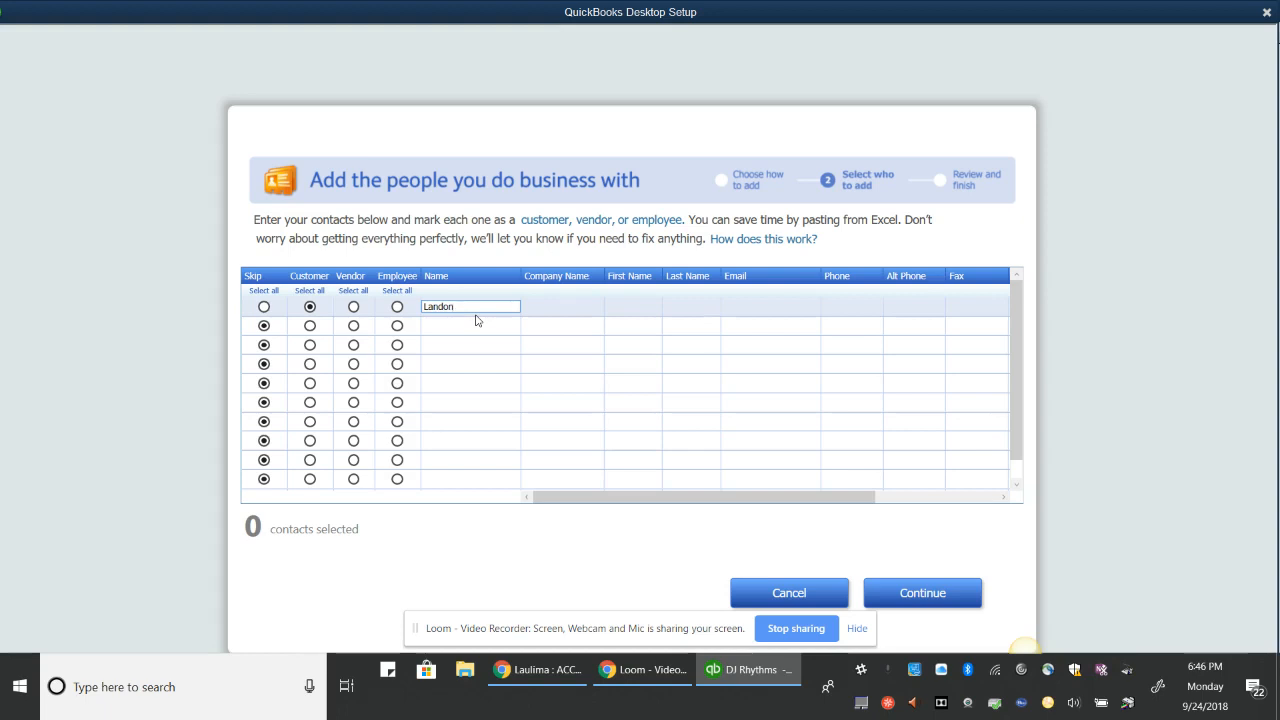
{"action": "key", "text": "Tab"}
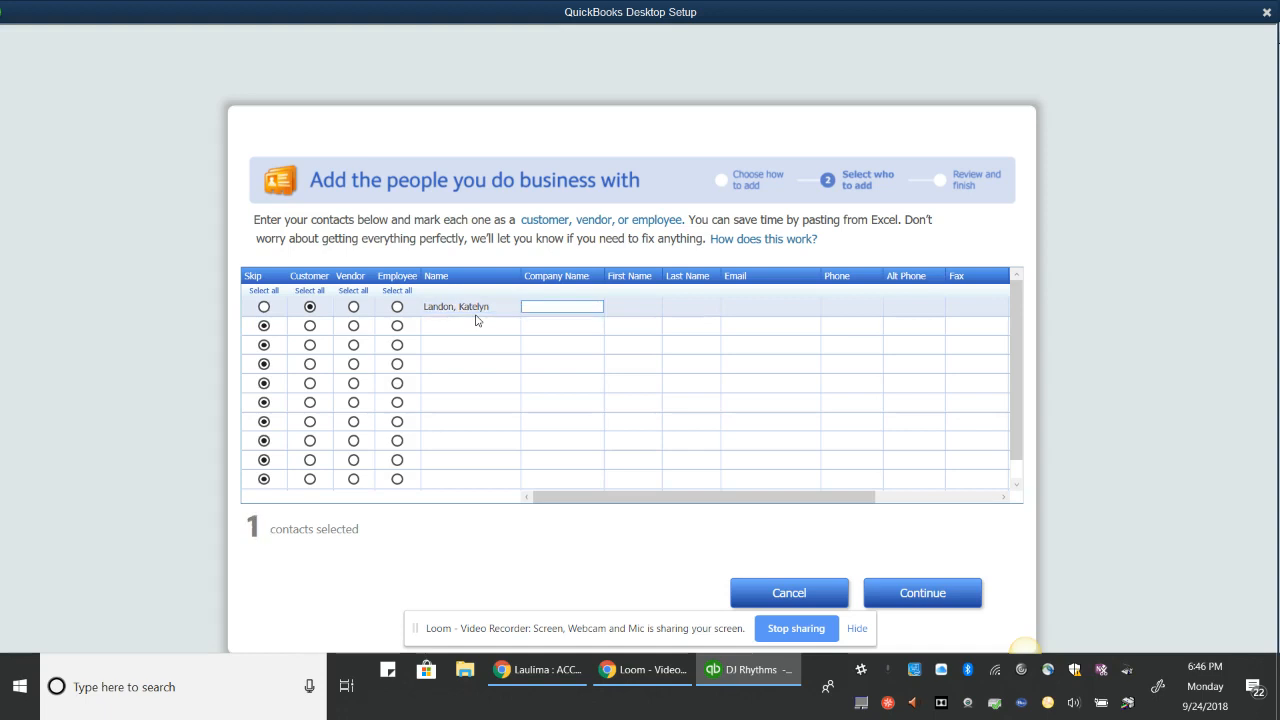
Fill in the customer's first name, last name, e-mail address and phone number
{"action": "key", "text": "Tab"}
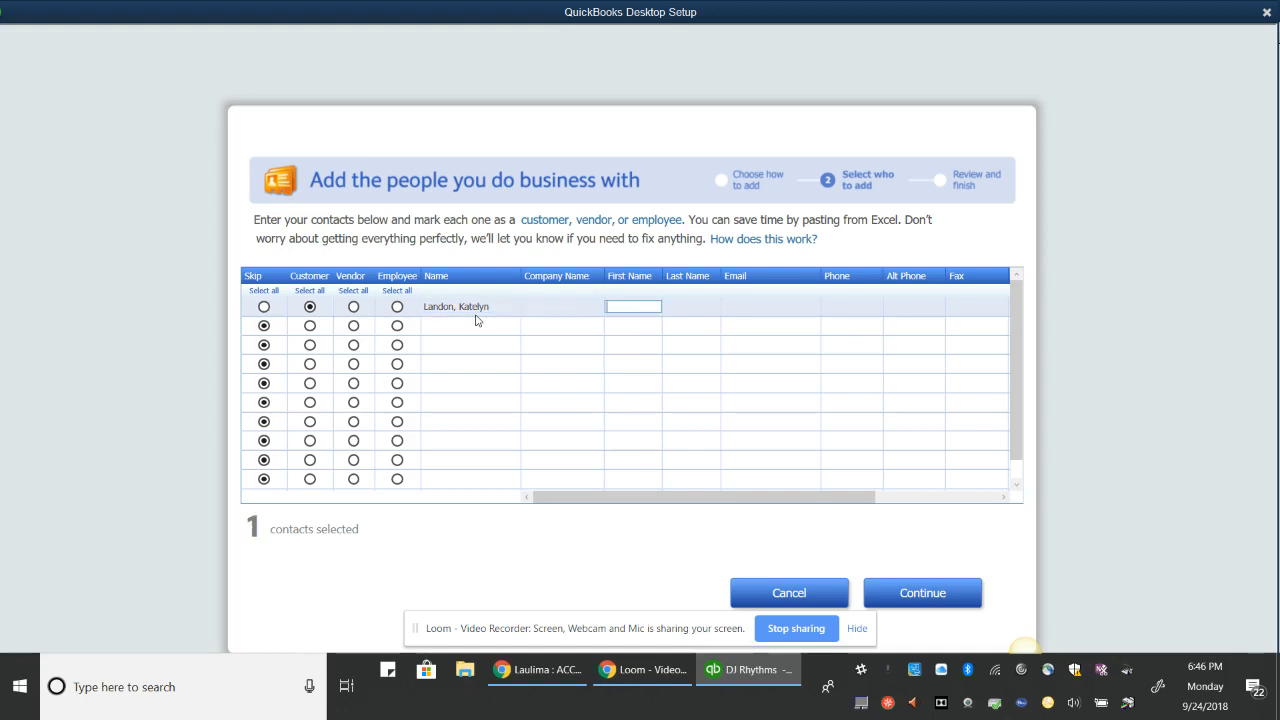
{"action": "key", "text": "Tab"}
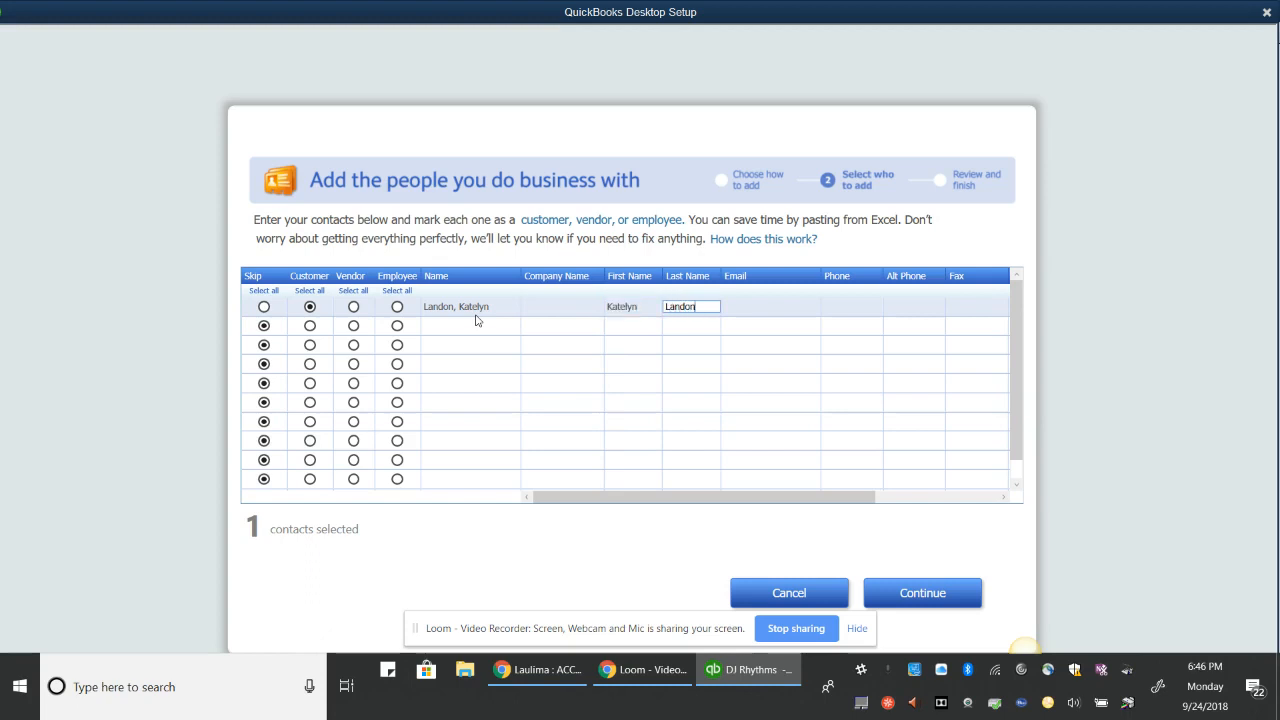
{"action": "key", "text": "Tab"}
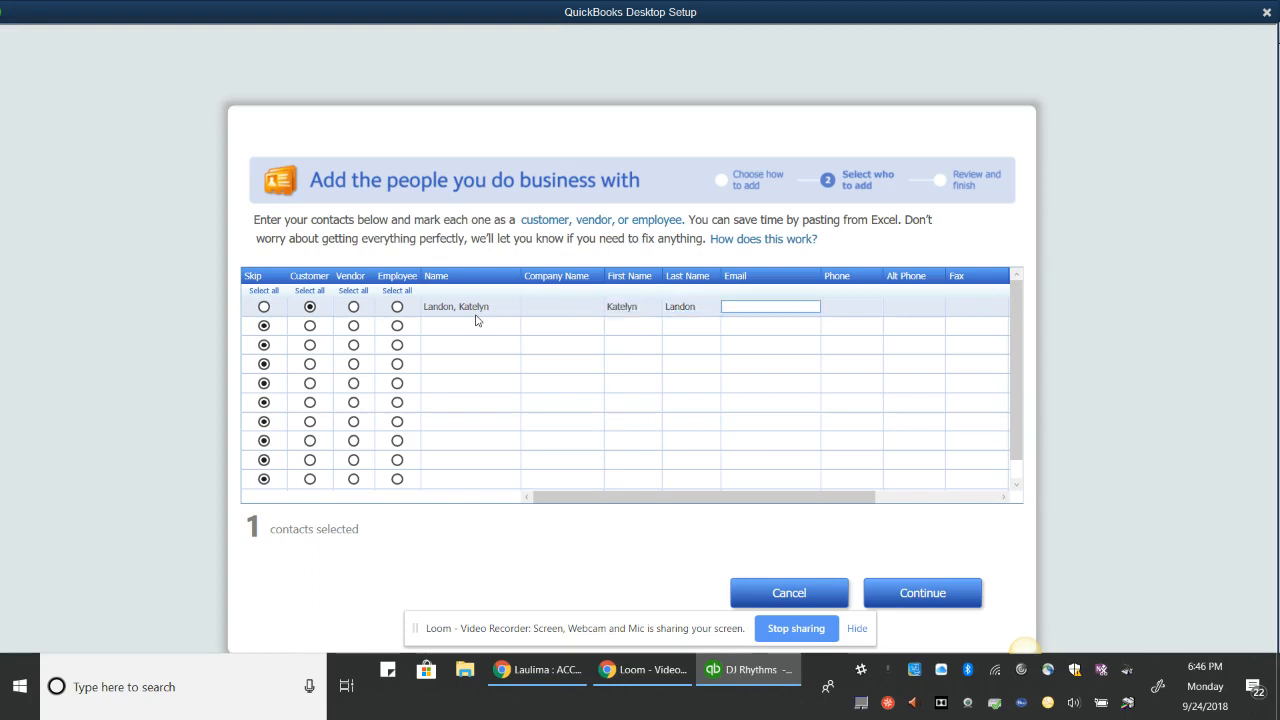
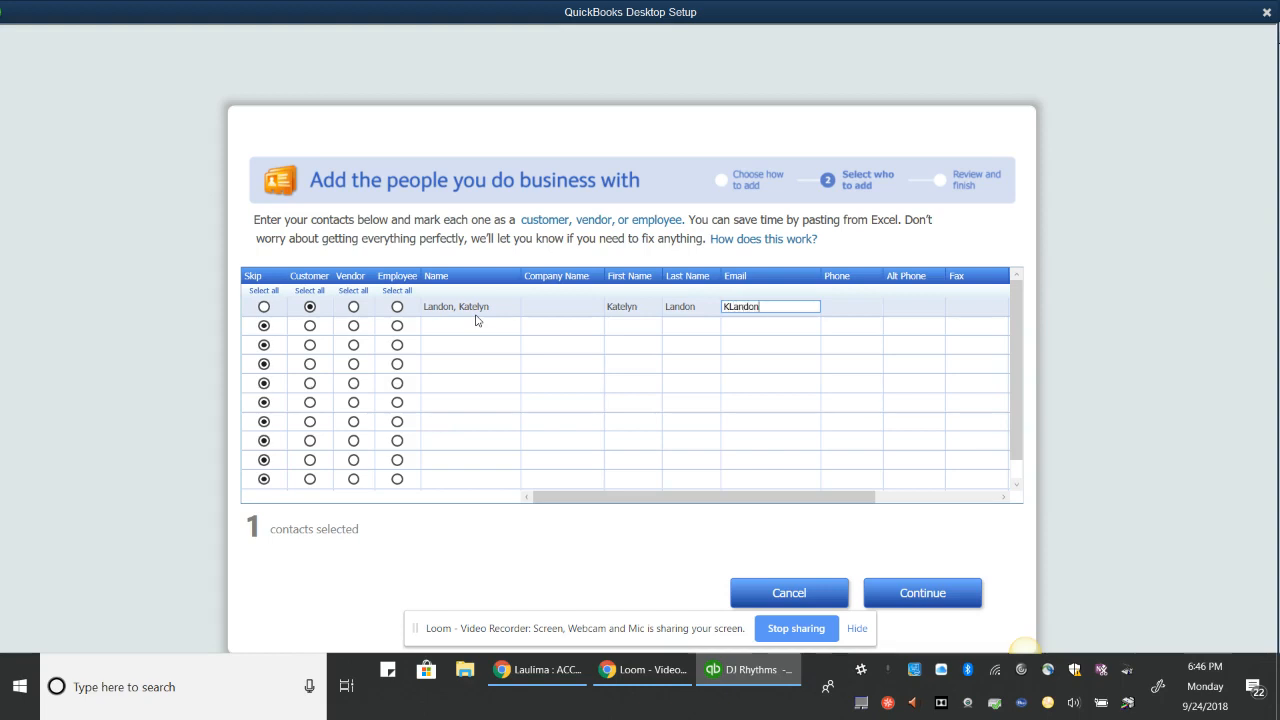
{"action": "key", "text": "Tab"}
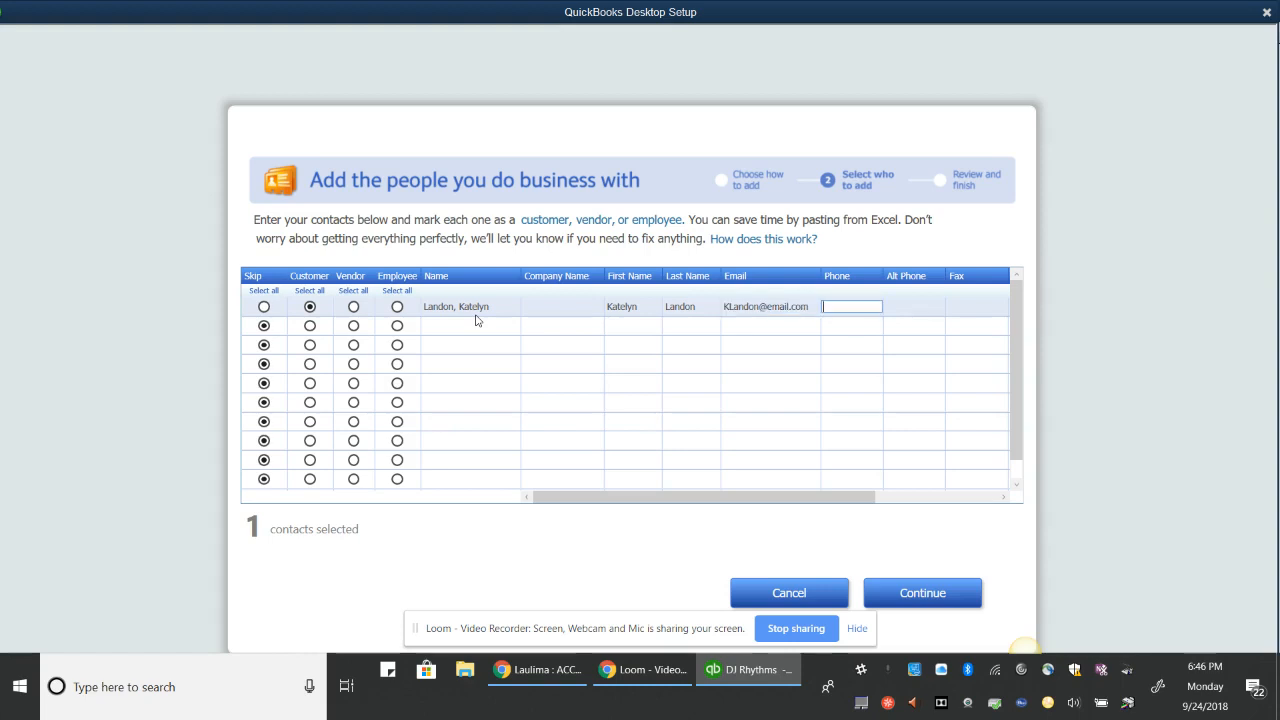
Enter the customer's street address and city, state and zip, then move to row 2
{"action": "key", "text": "Tab"}
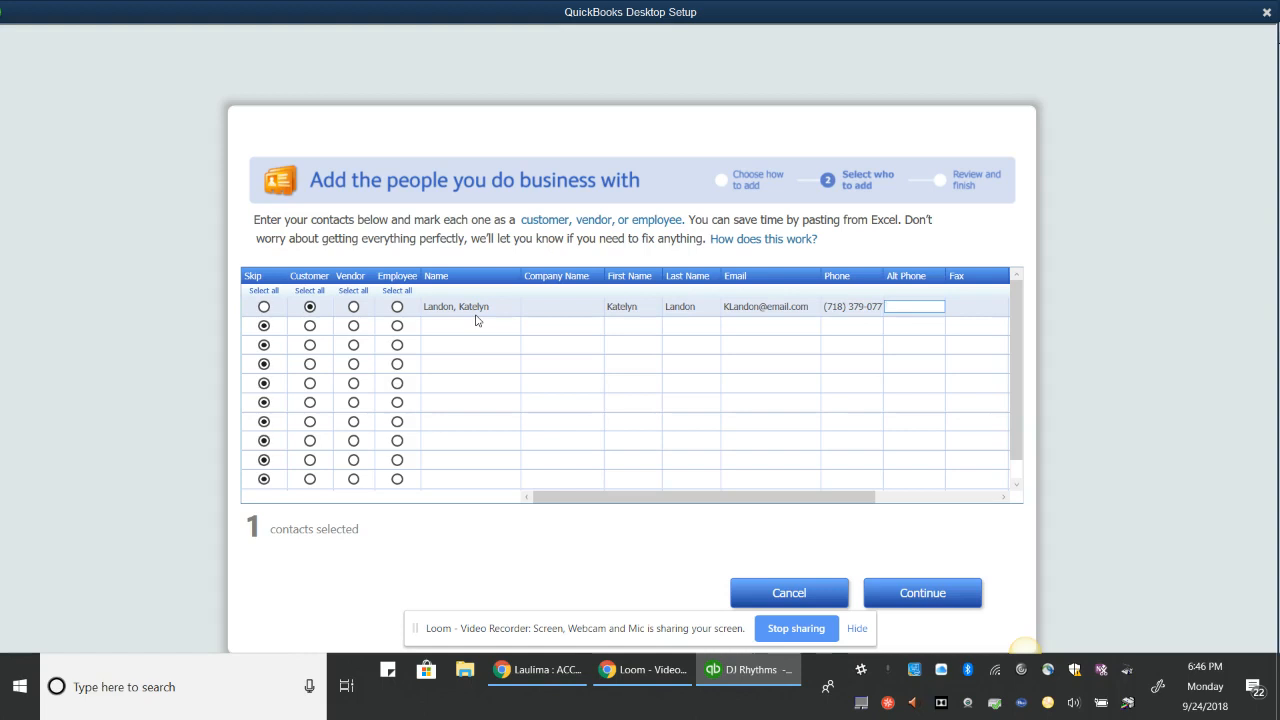
{"action": "key", "text": "Tab"}
{"action": "key", "text": "Tab"}
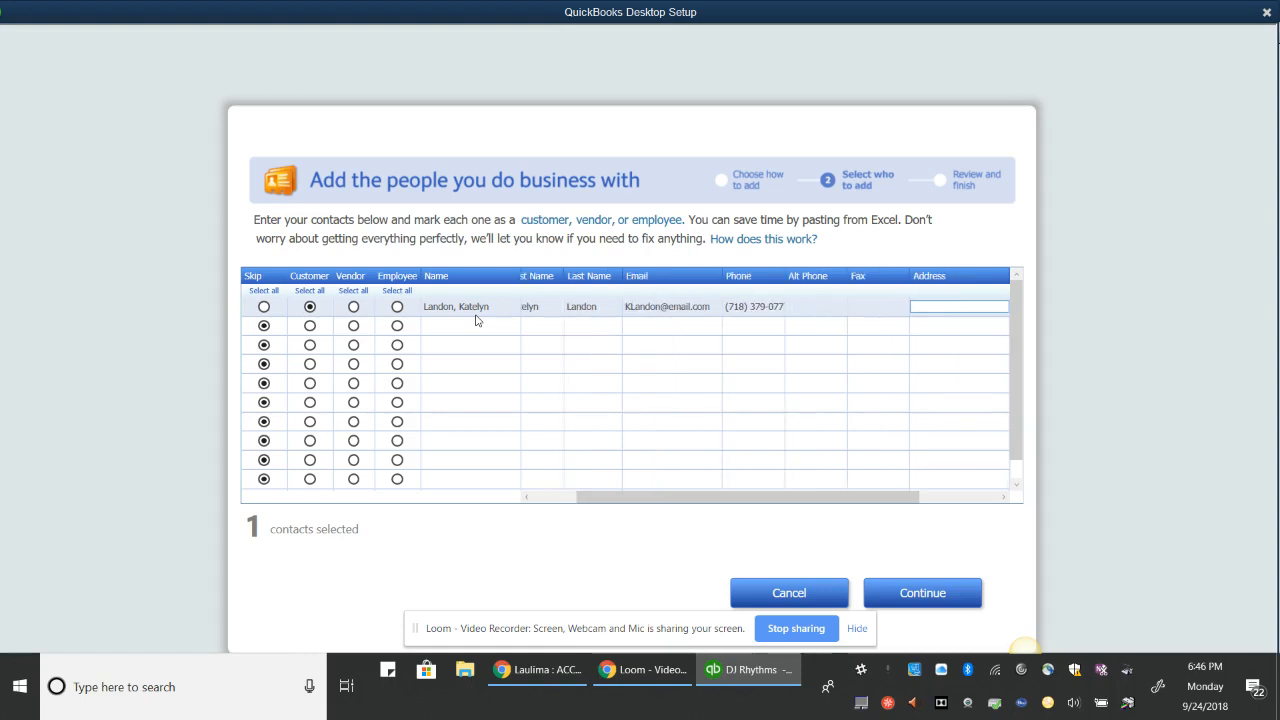
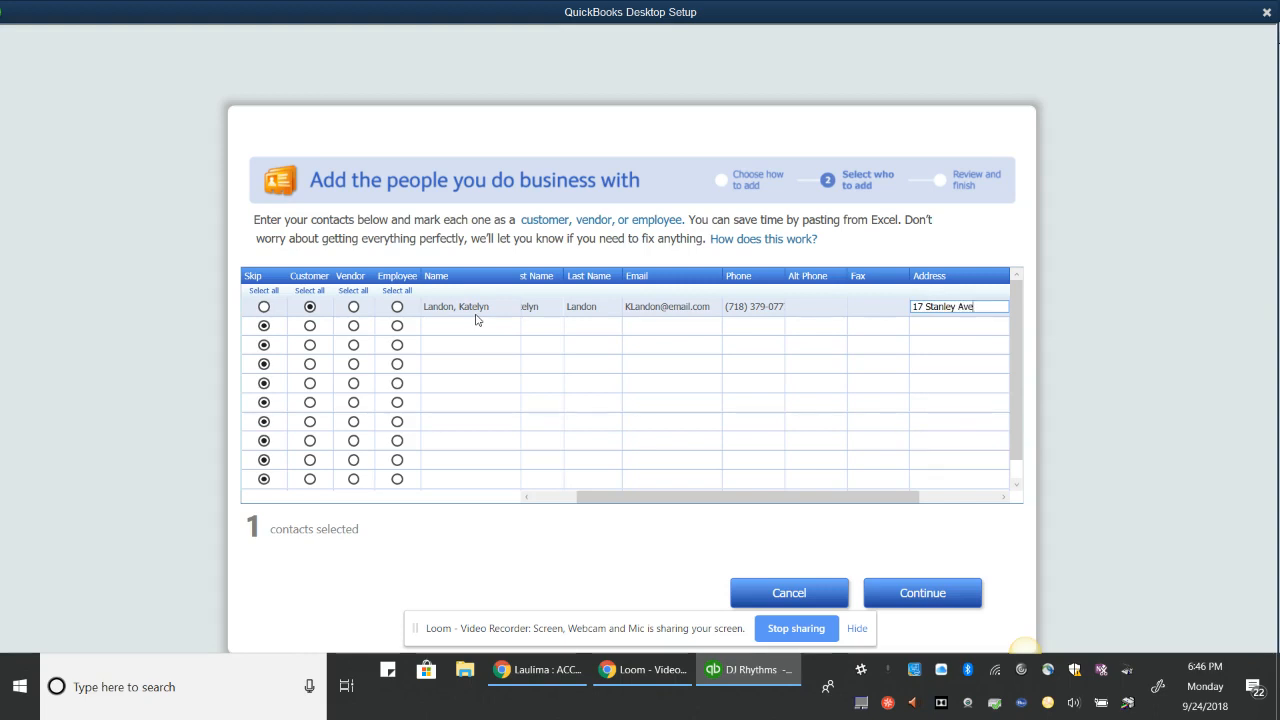
{"action": "key", "text": "Tab"}
{"action": "type", "text": "B"}
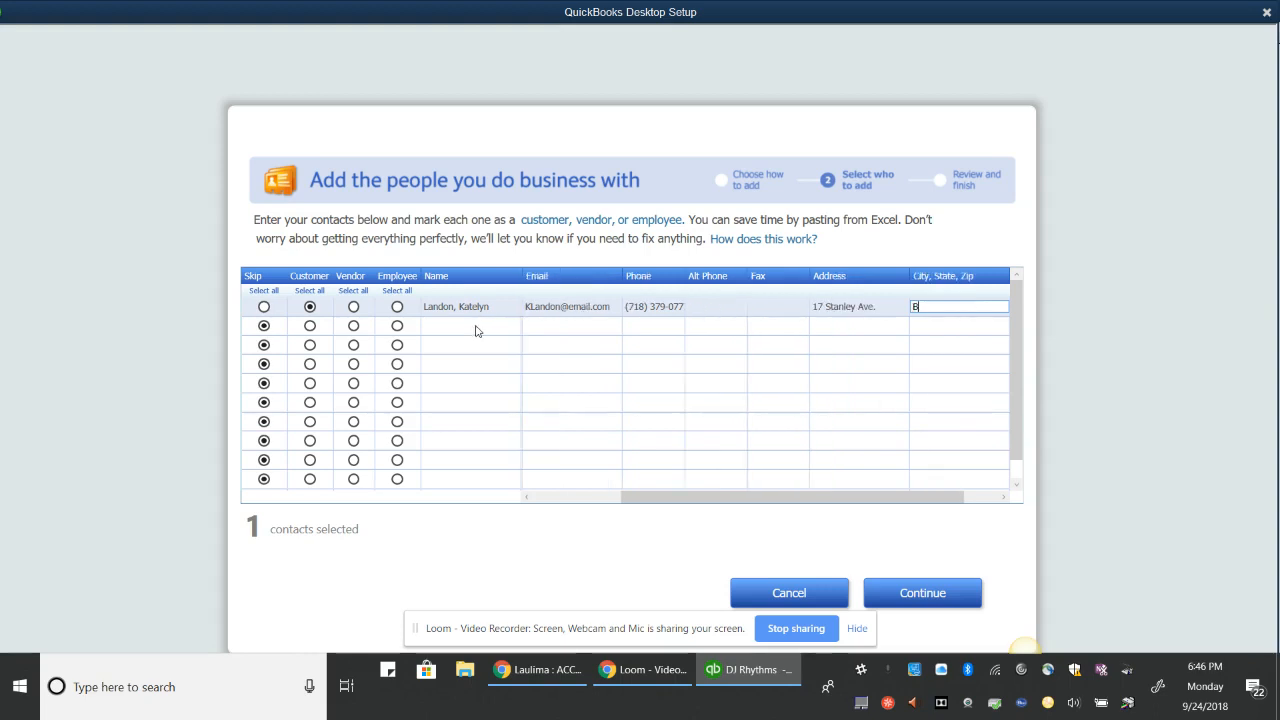
{"action": "type", "text": "rooklyn, NY 1"}
{"action": "type", "text": "120"}
{"action": "type", "text": "1"}
{"action": "type", "text": "6"}
{"action": "key", "text": "Tab"}
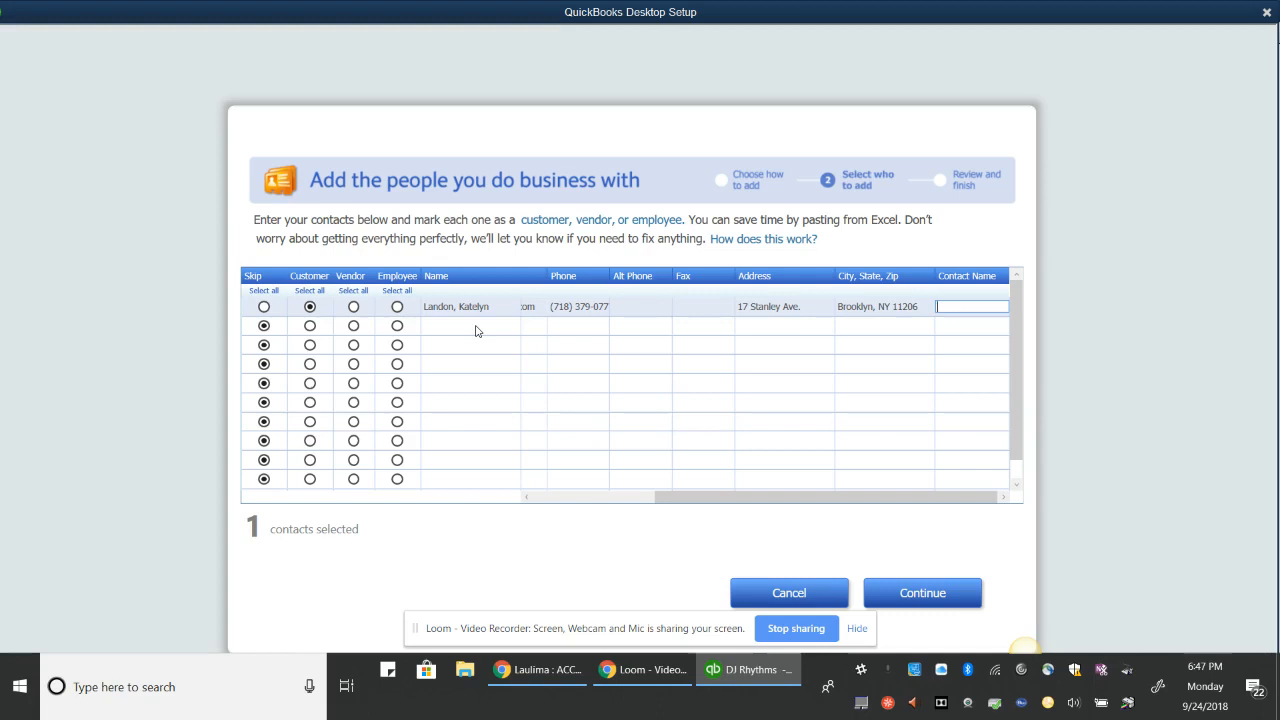
{"action": "key", "text": "Tab"}
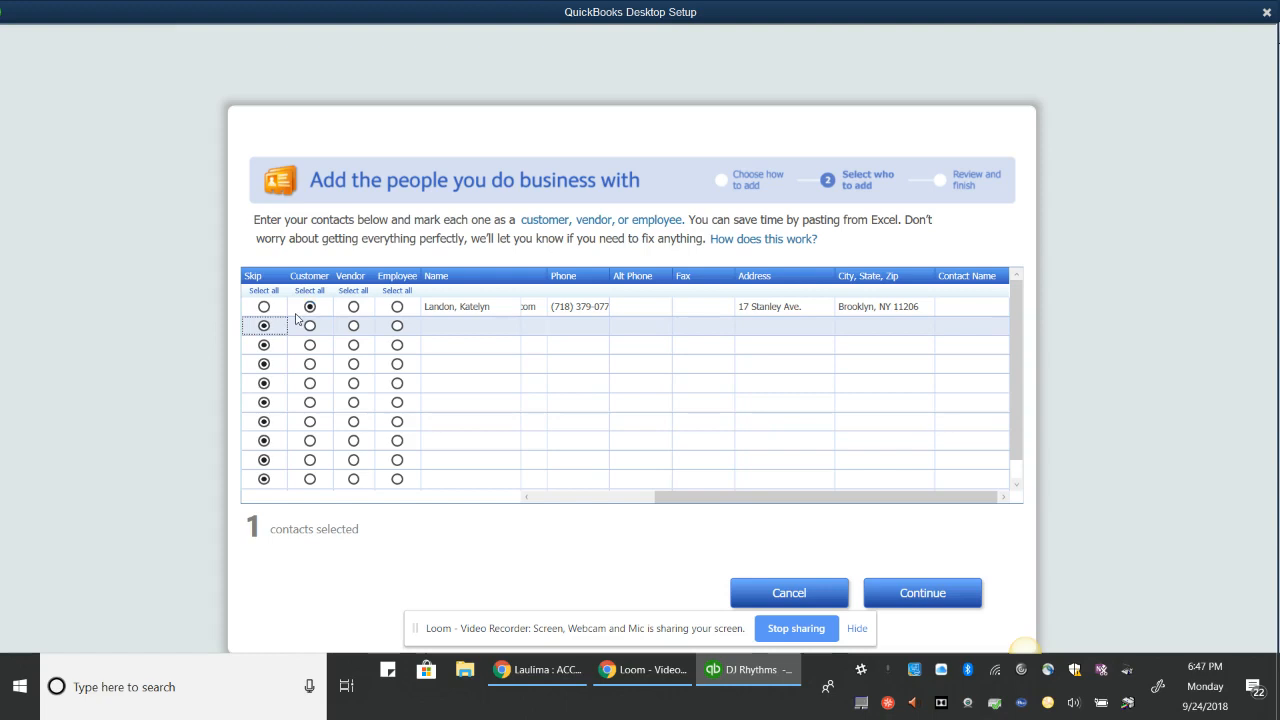
Mark row 2 as a Vendor, enter the contact's full name and company NE Electric
{"action": "left_click", "coordinate": [354, 326]}
{"action": "key", "text": "Tab"}
{"action": "key", "text": "Tab"}
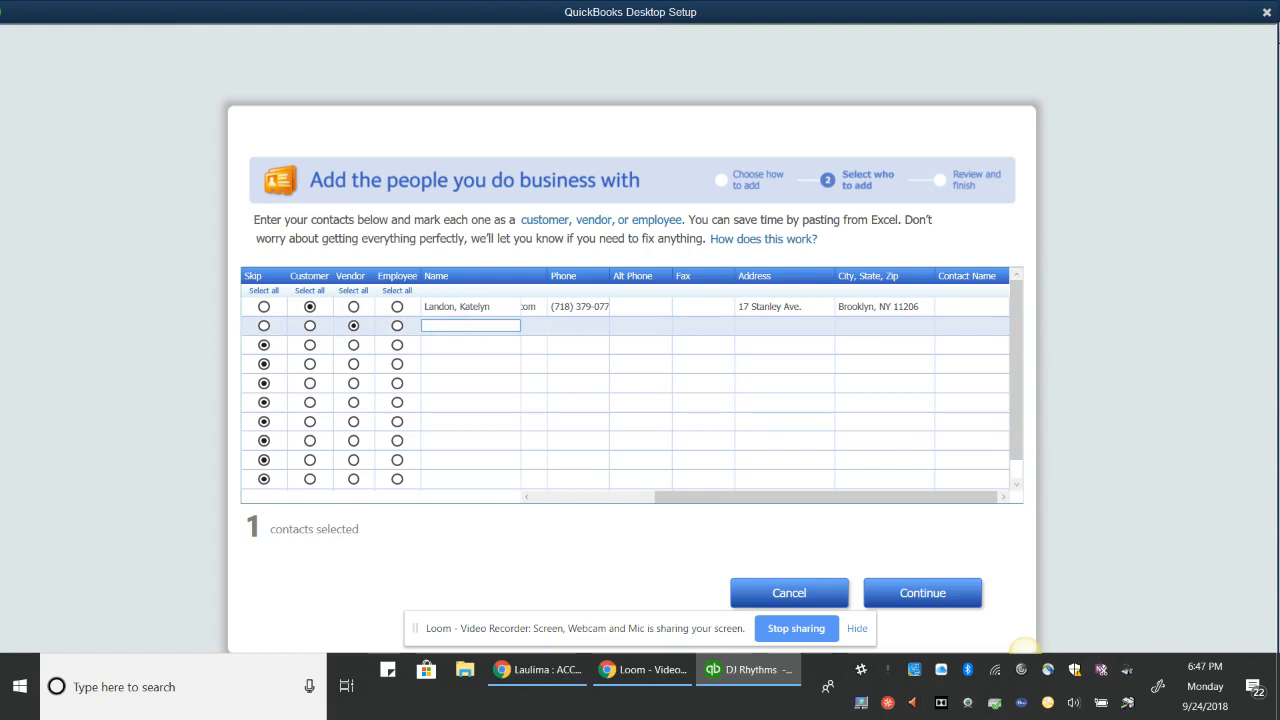
{"action": "key", "text": "Tab"}
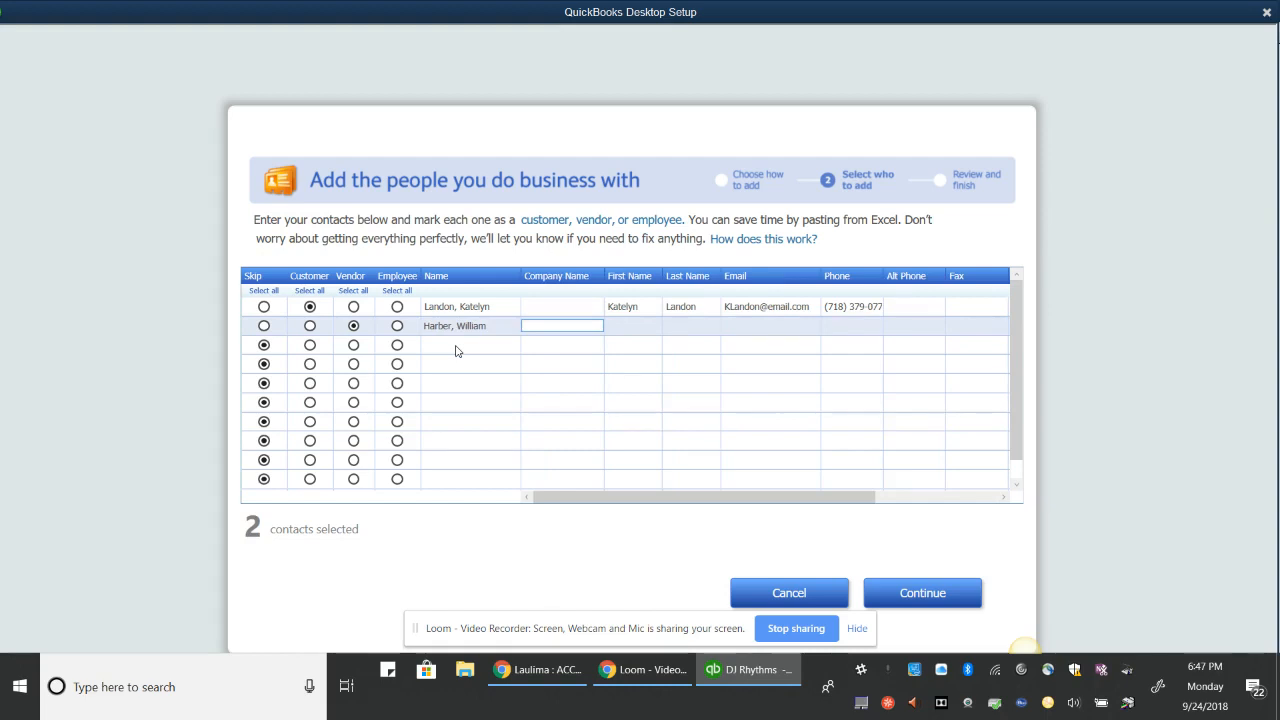
{"action": "key", "text": "Tab"}
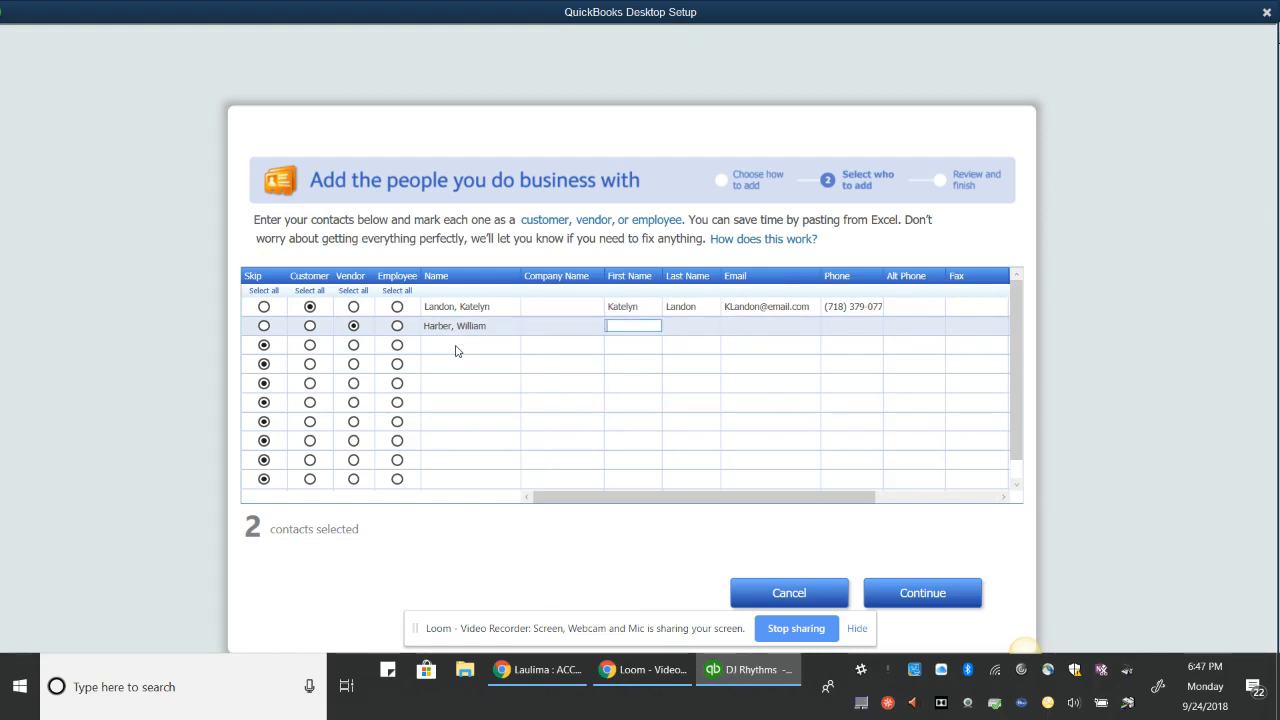
{"action": "key", "text": "shift+Tab"}
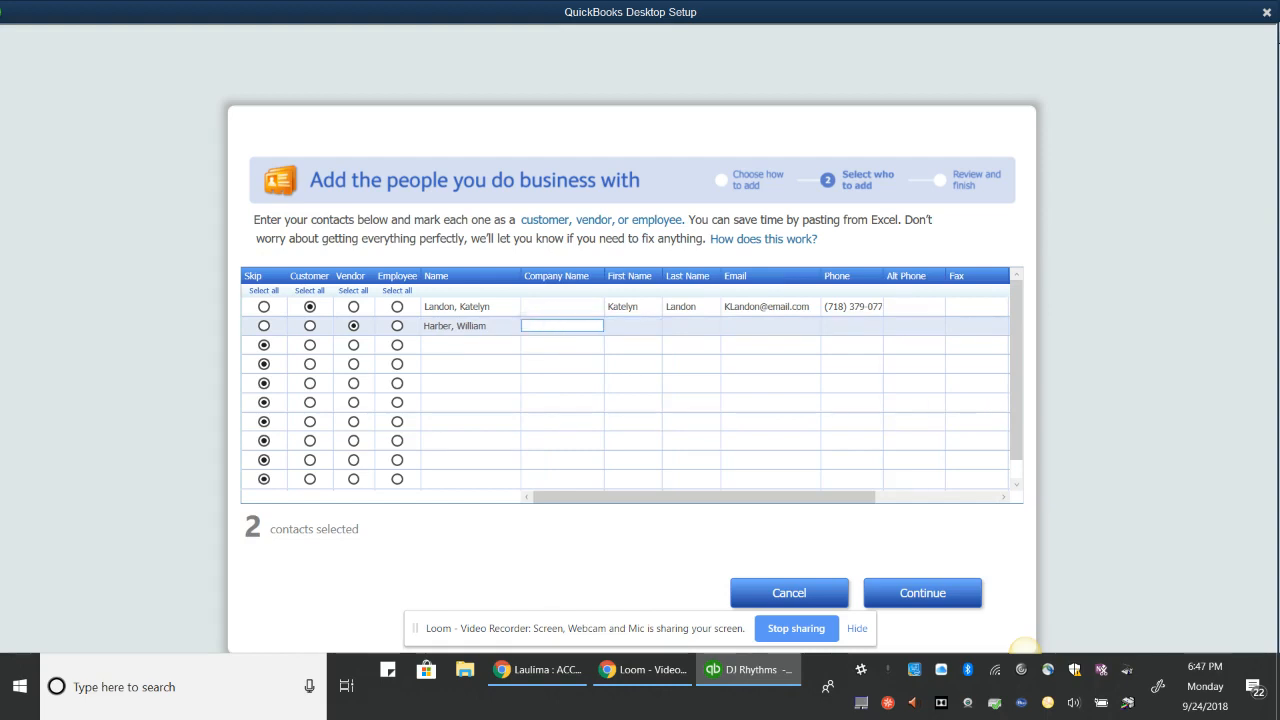
{"action": "type", "text": "NE Electric"}
{"action": "key", "text": "Tab"}
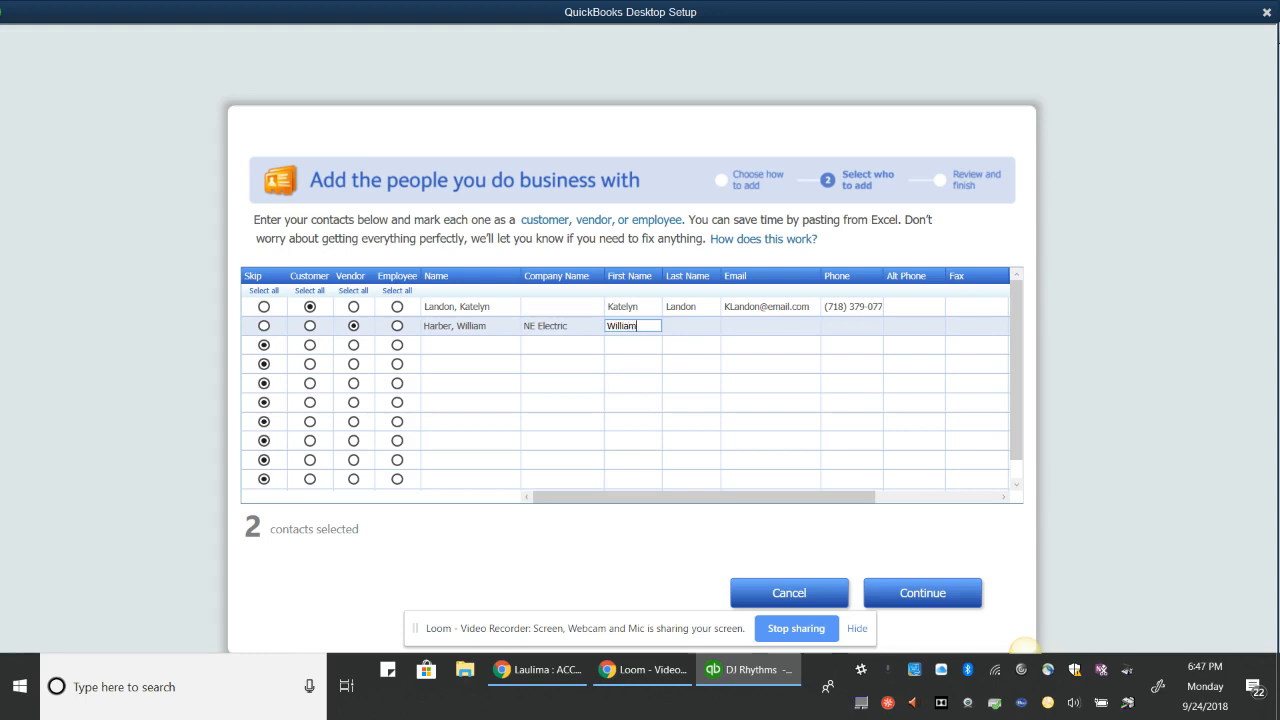
Fill in the vendor contact's first name, last name, e-mail address and phone number
{"action": "key", "text": "Tab"}
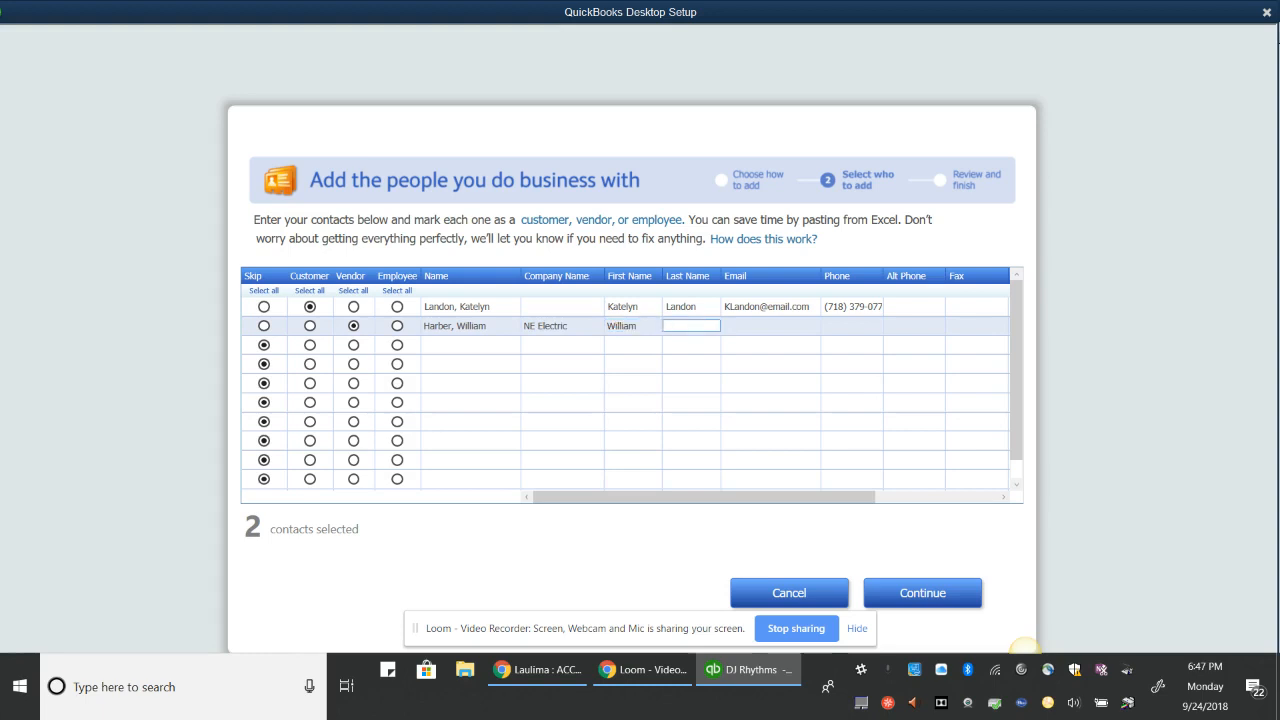
{"action": "key", "text": "Tab"}
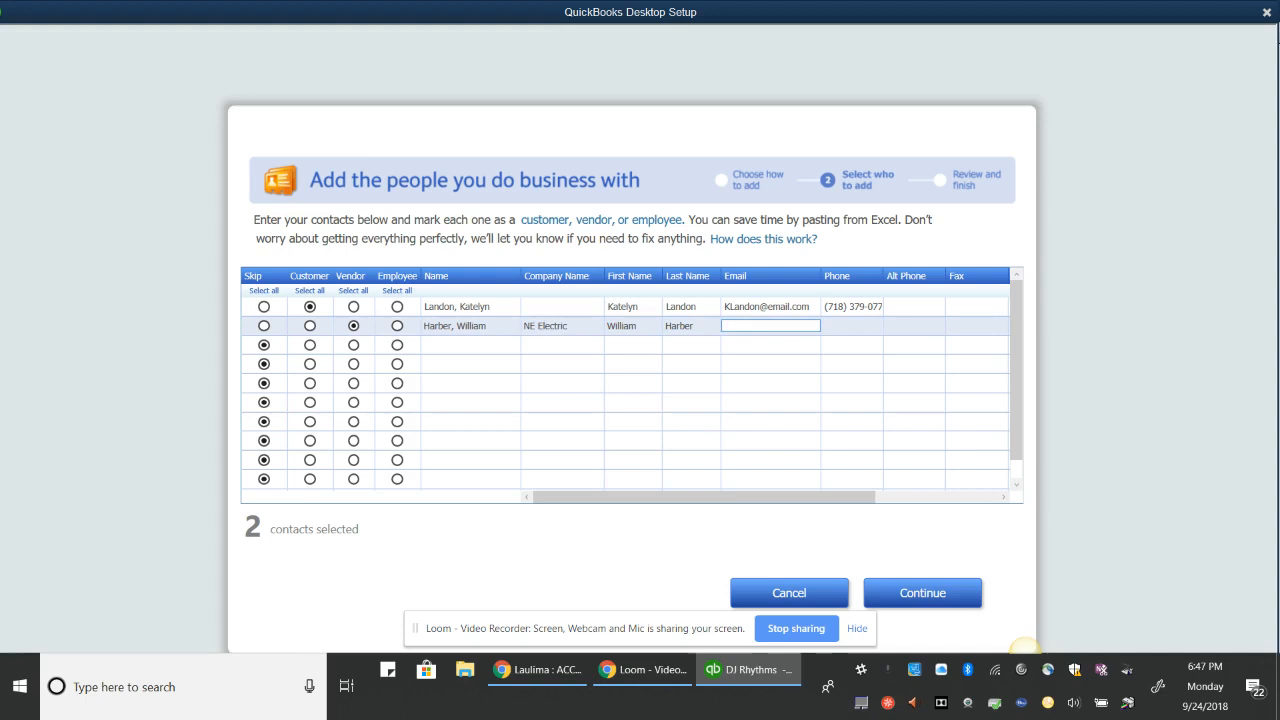
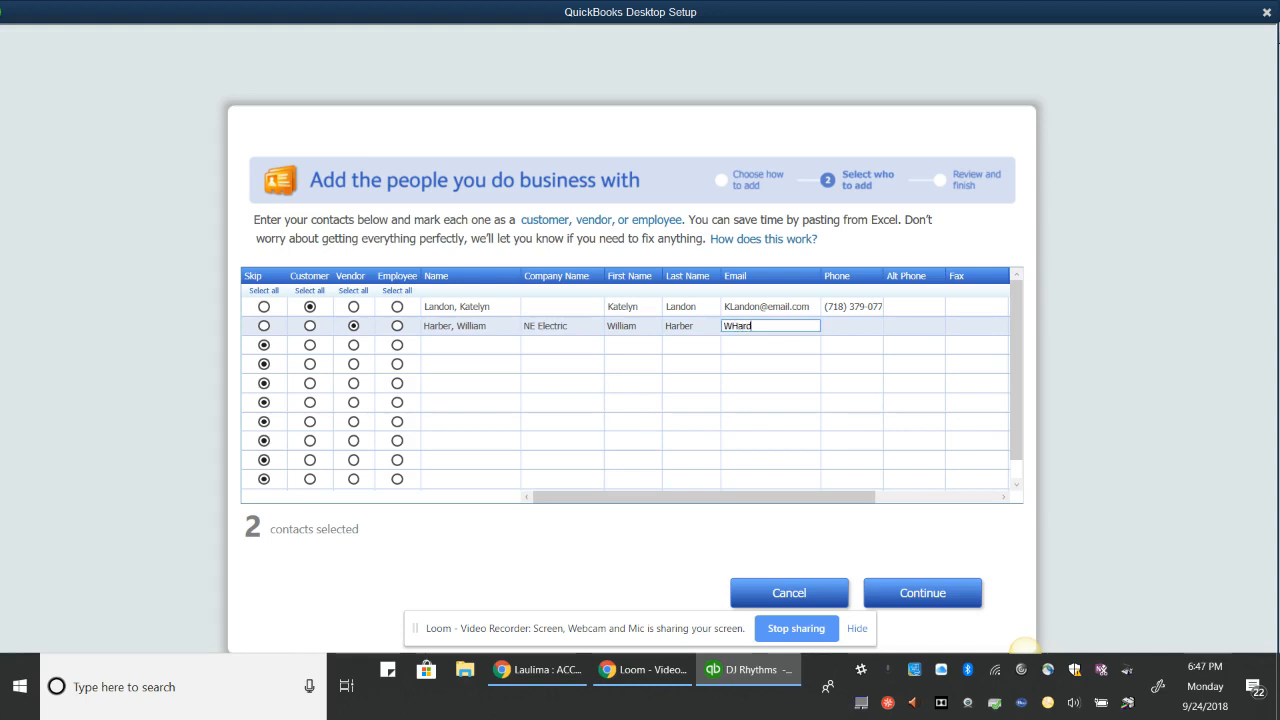
{"action": "key", "text": "Tab"}
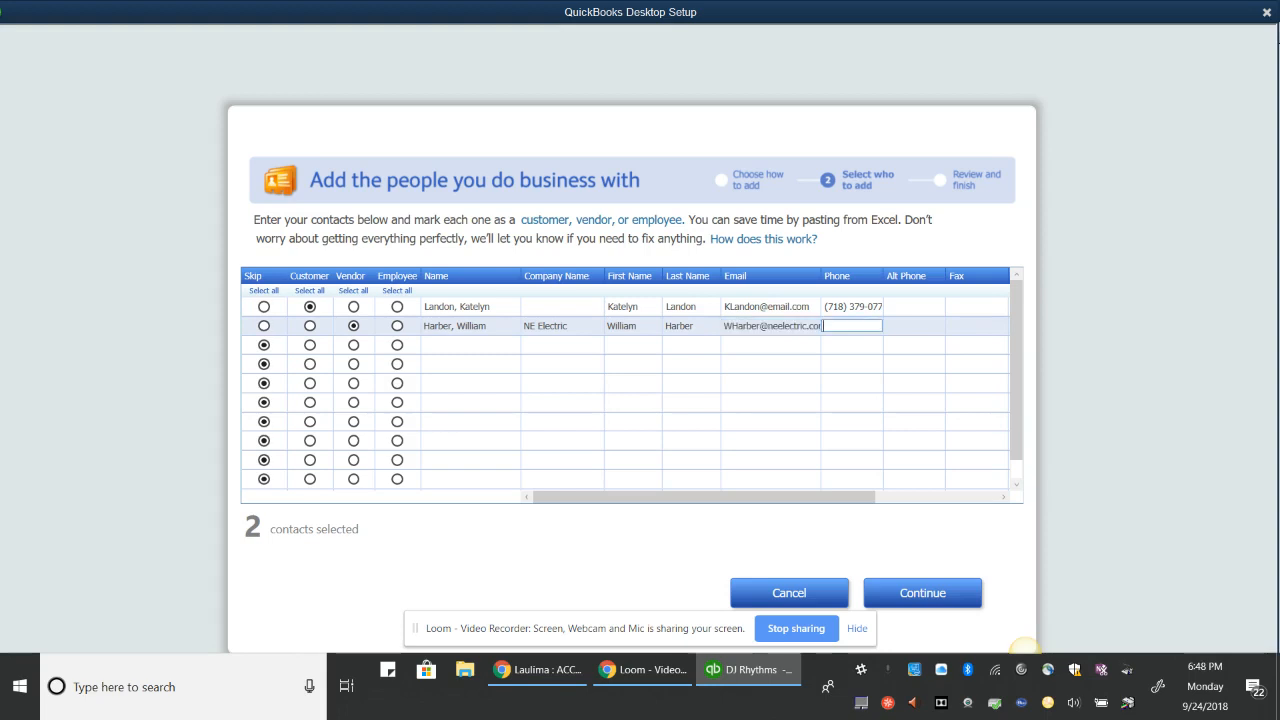
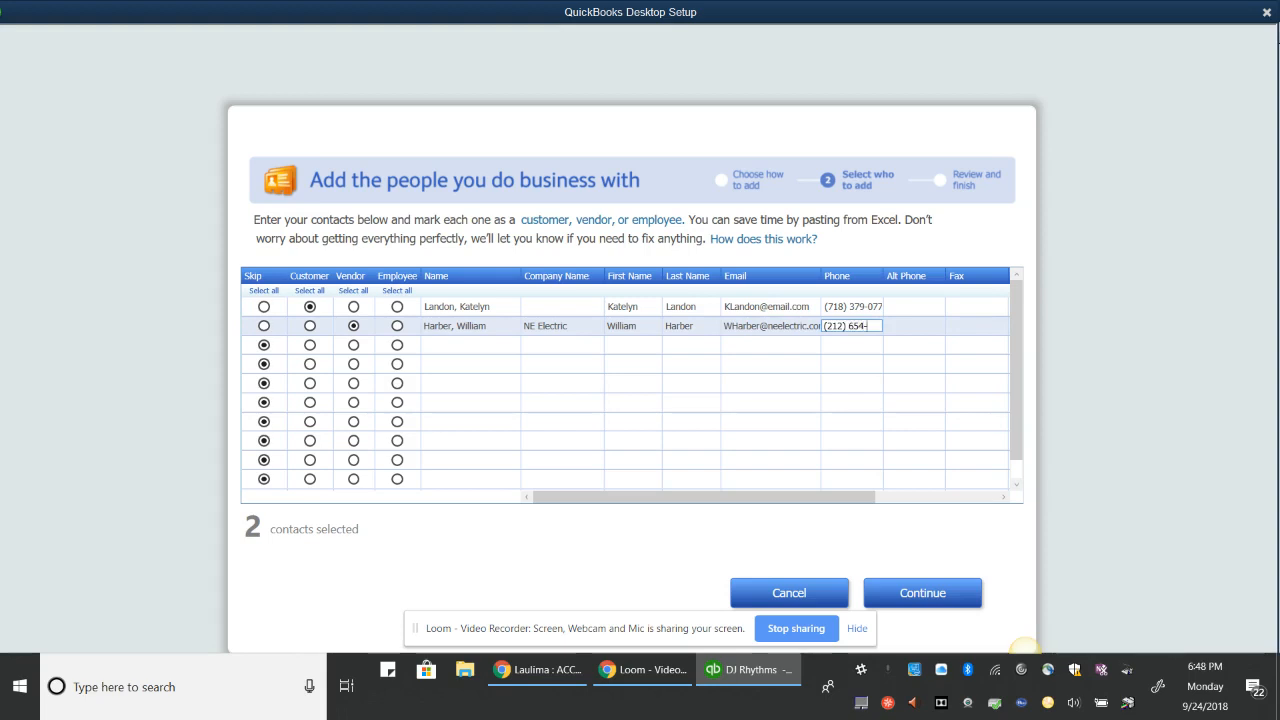
Enter the vendor's street address and city, state and zip, finishing the row
{"action": "key", "text": "Tab"}
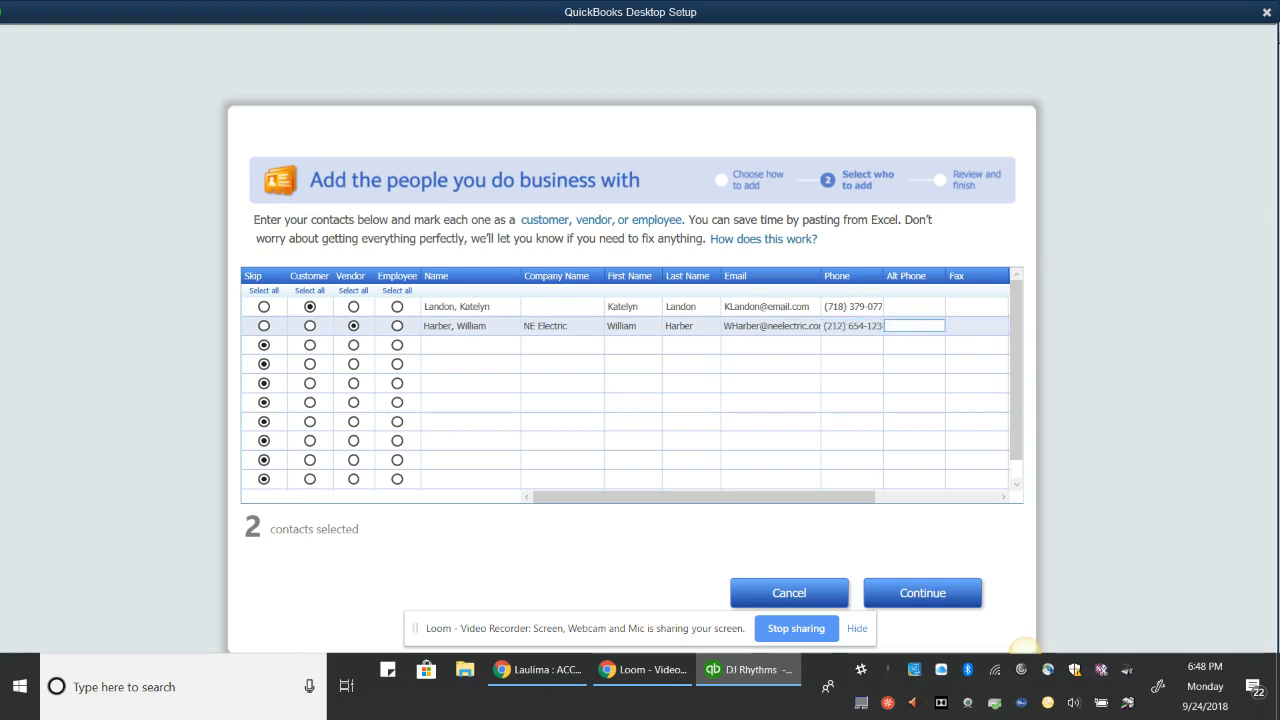
{"action": "key", "text": "Tab"}
{"action": "key", "text": "Tab"}
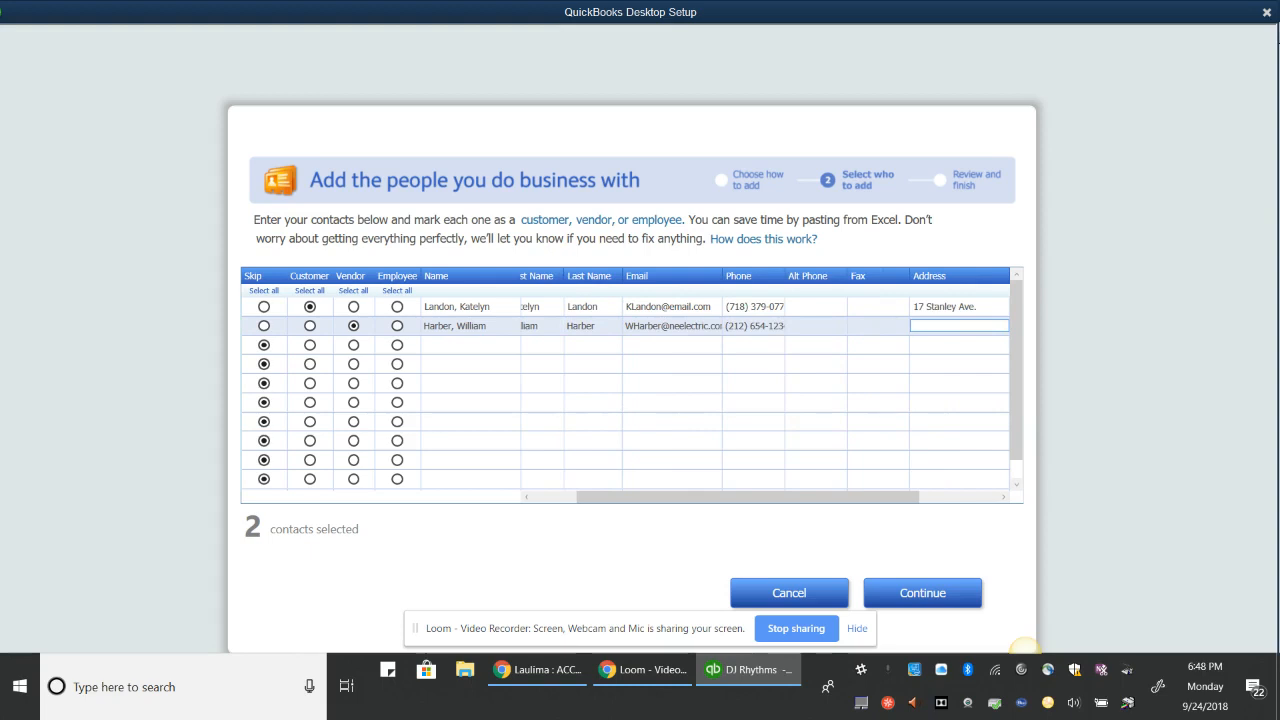
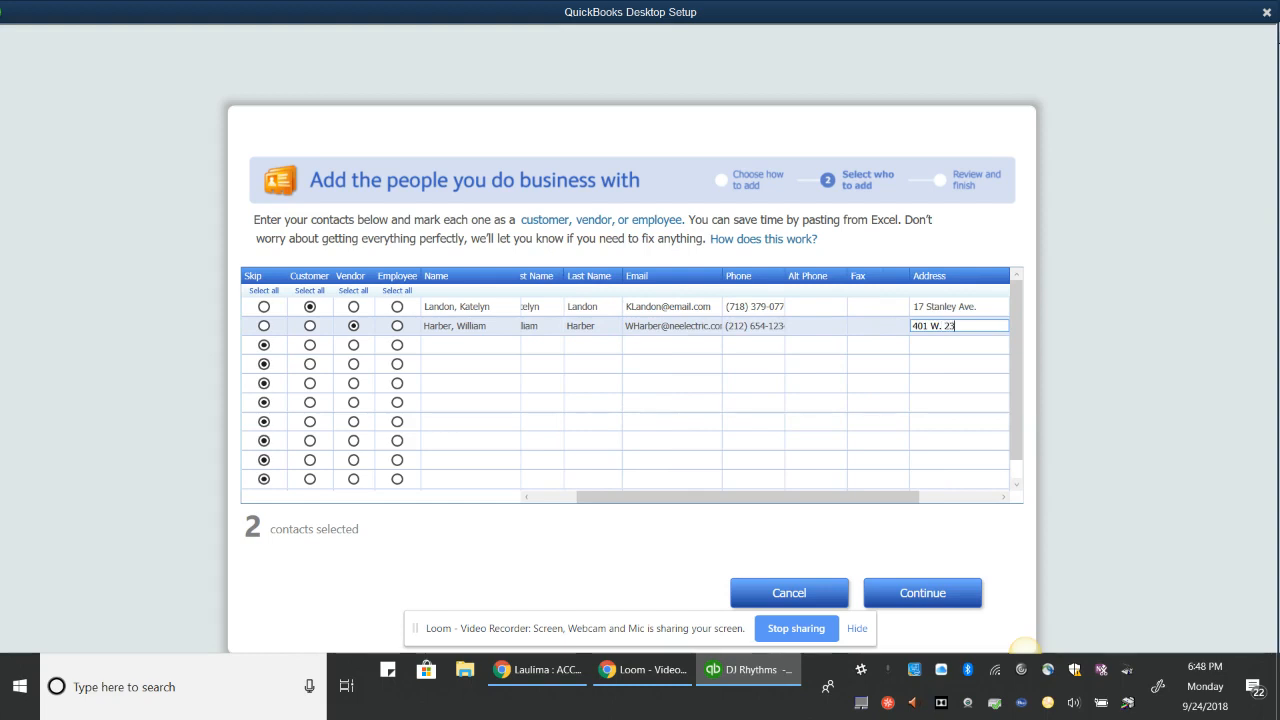
{"action": "key", "text": "Tab"}
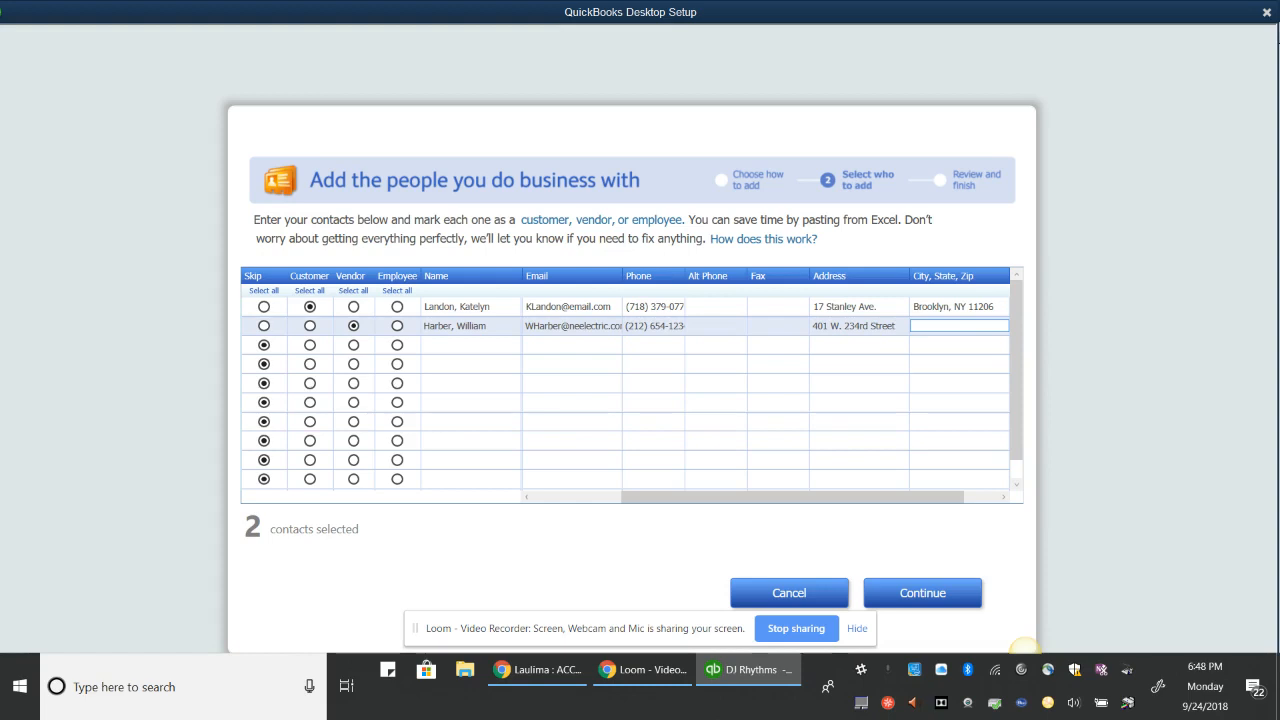
{"action": "type", "text": "New York, NY 10004"}
{"action": "key", "text": "Tab"}
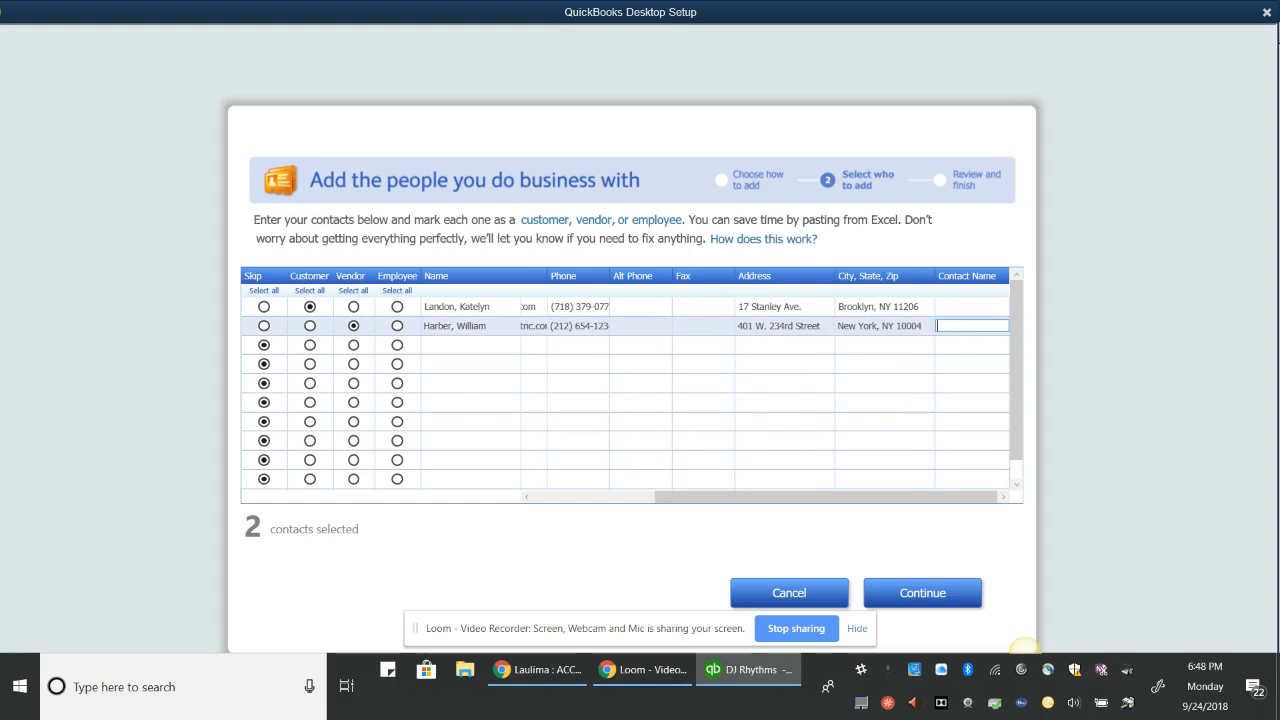
{"action": "key", "text": "Tab"}
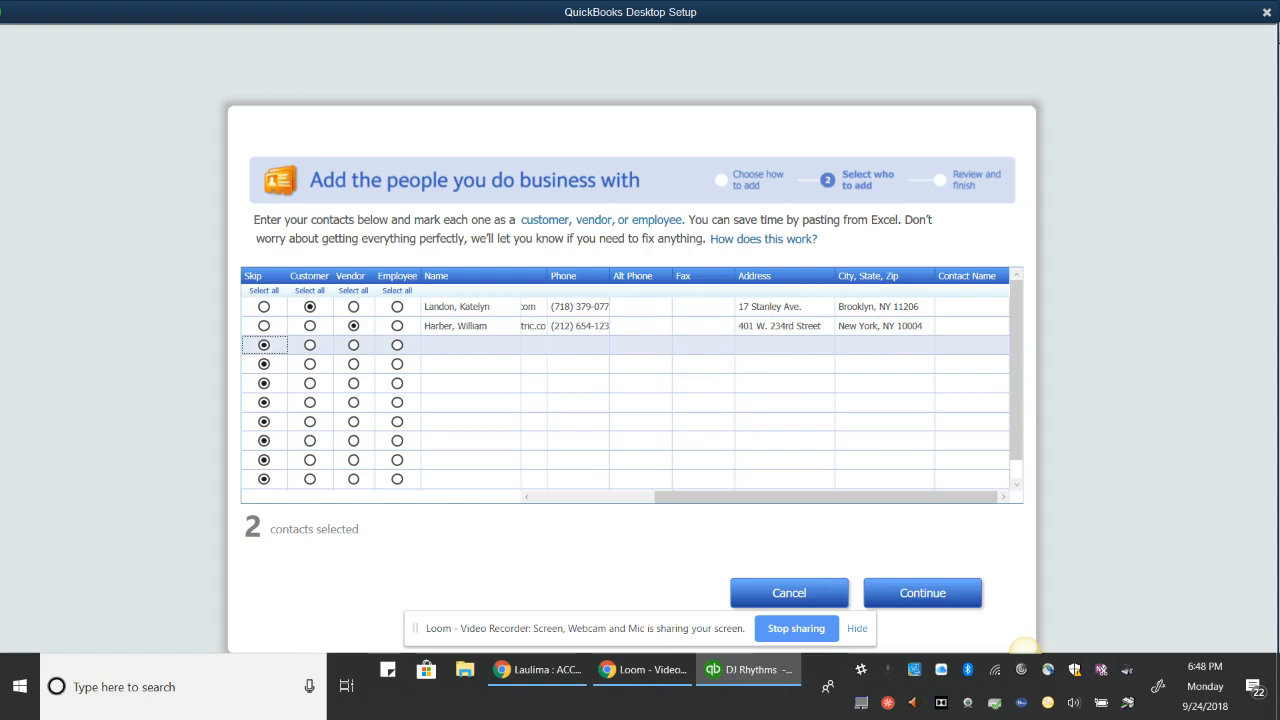
Review the two entered contacts and add them, giving 1 customer and 1 vendor
{"action": "left_click", "coordinate": [922, 593]}
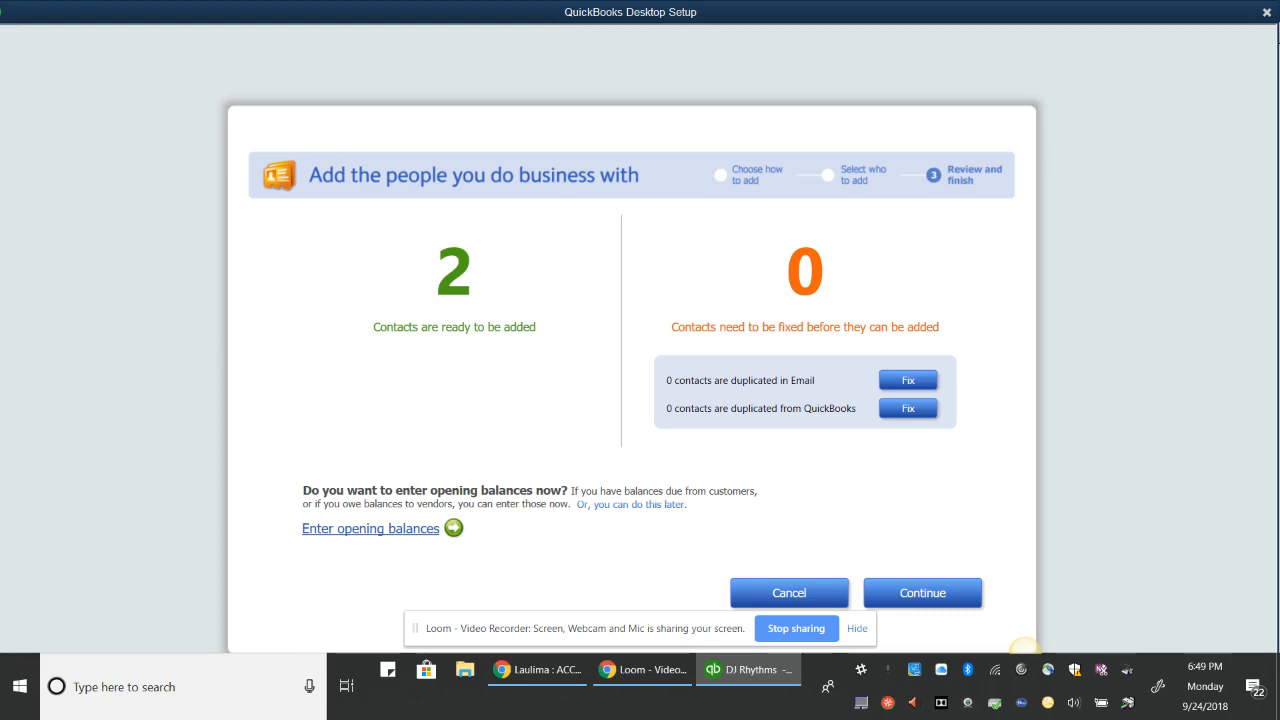
{"action": "left_click", "coordinate": [923, 593]}
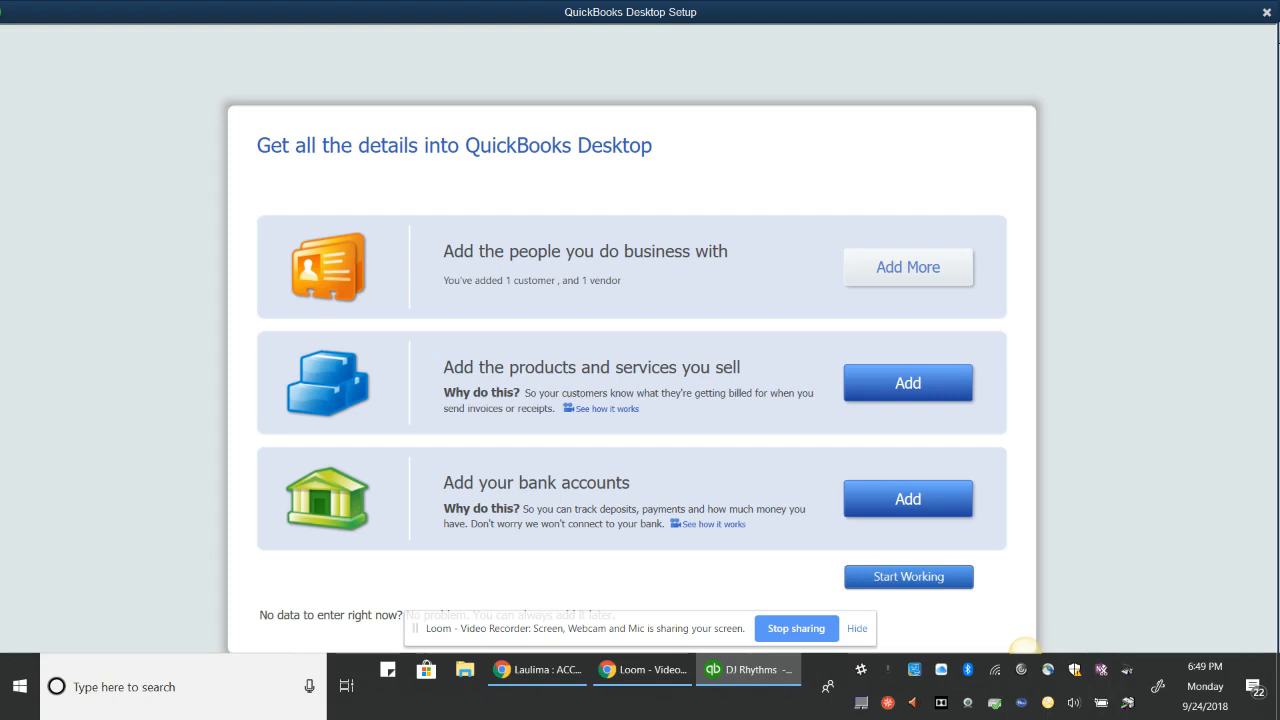
Start adding products and services with Service as the item type
{"action": "left_click", "coordinate": [908, 384]}
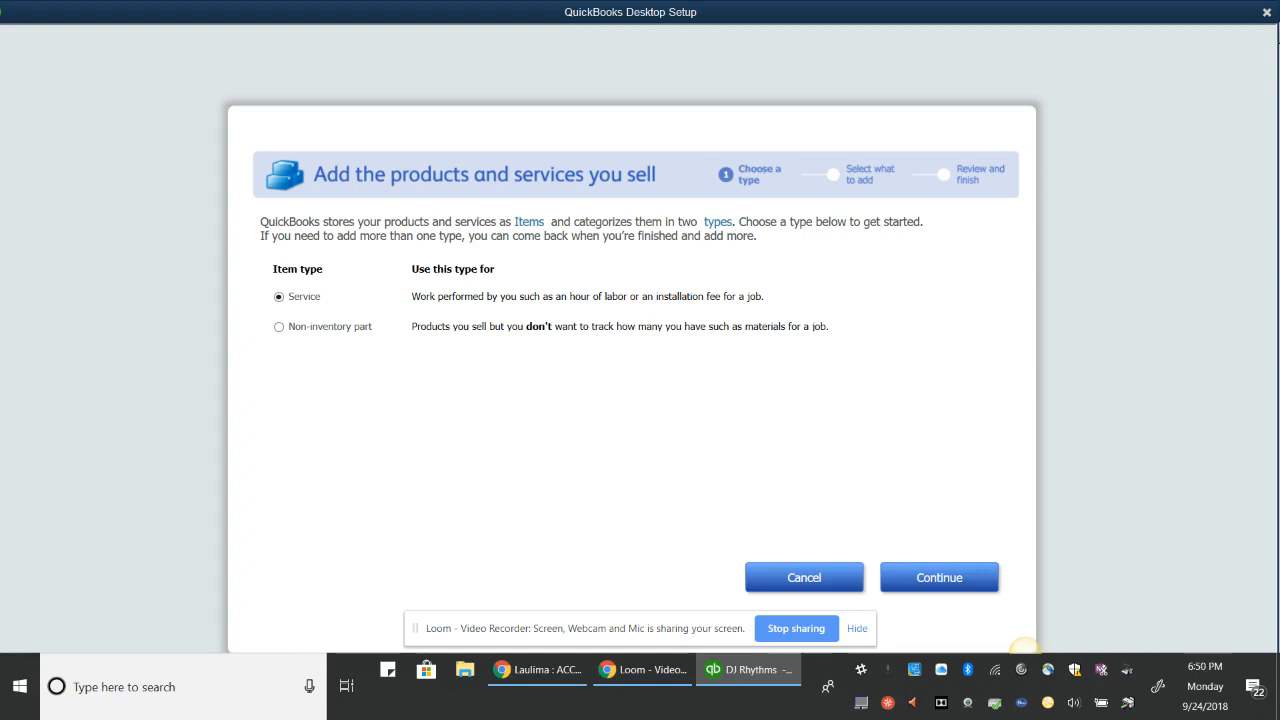
{"action": "left_click", "coordinate": [939, 578]}
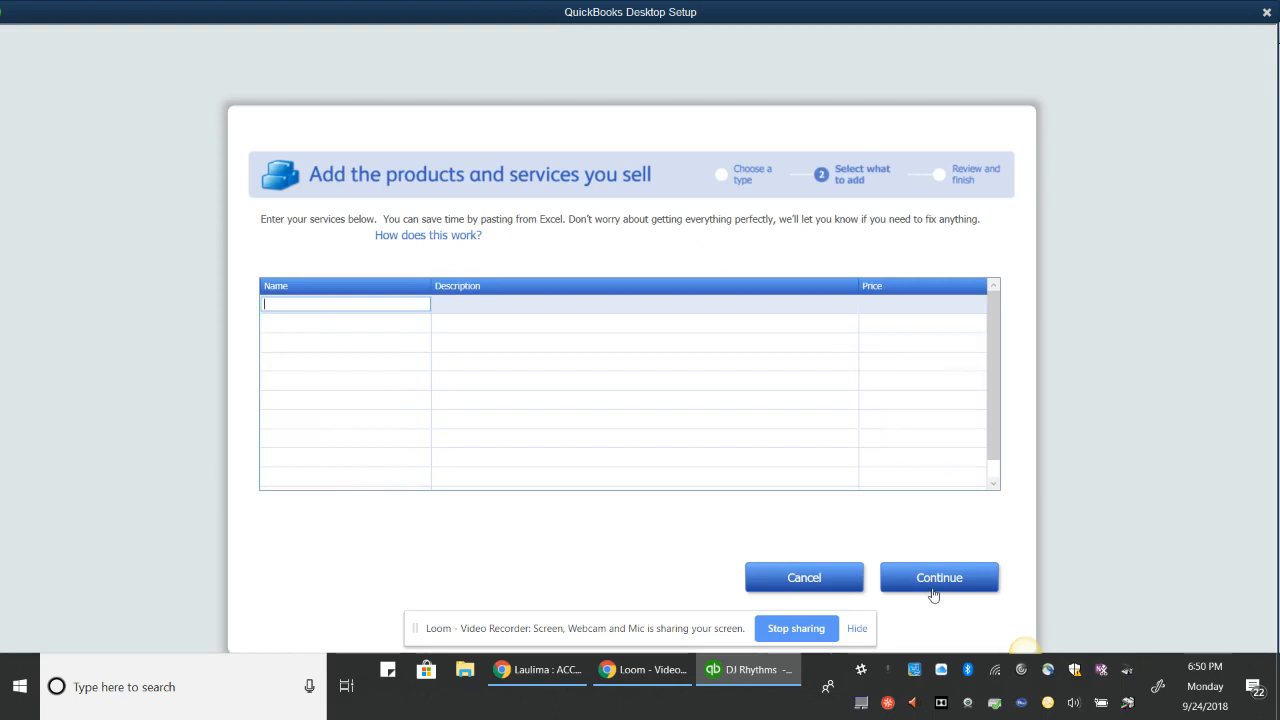
Add service 110 Corporate Base Package: 'Live Turntable. 1 DJ, light show - 1 hour', price 75
{"action": "type", "text": "110 Corporate Base Package"}
{"action": "key", "text": "Tab"}
{"action": "type", "text": "L"}
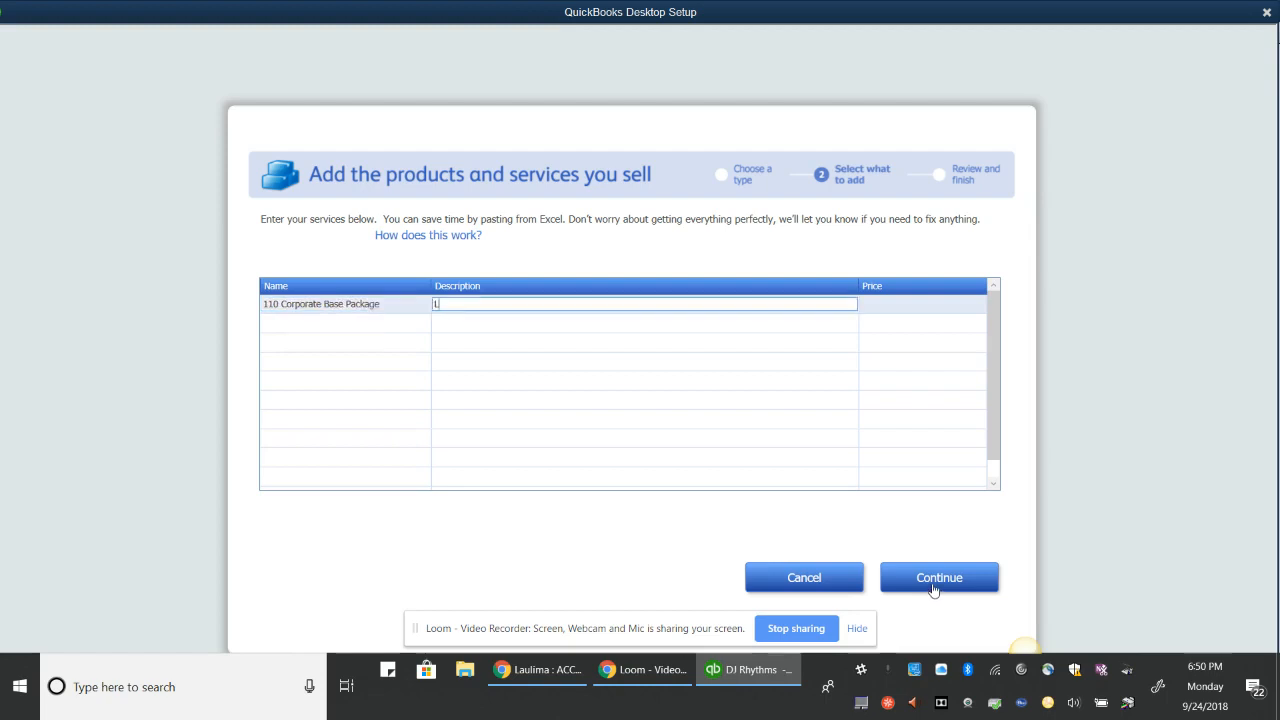
{"action": "type", "text": "ive Turntable"}
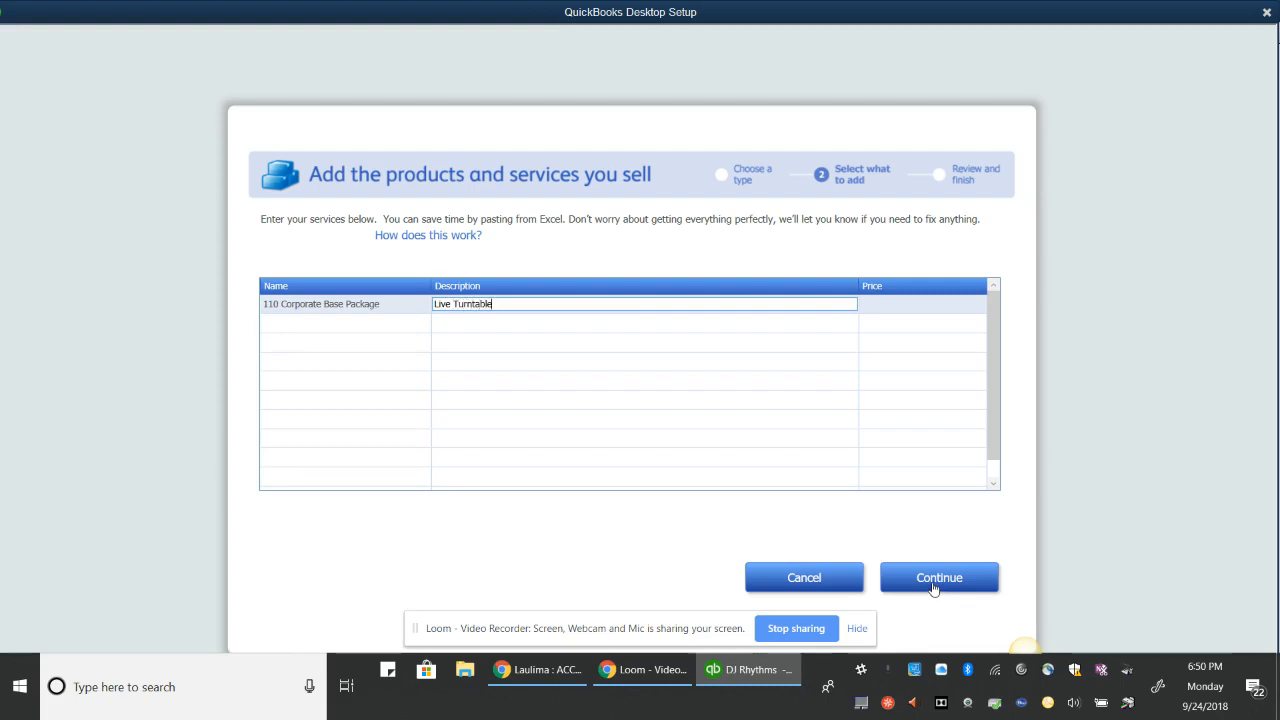
{"action": "type", "text": "."}
{"action": "type", "text": " 1"}
{"action": "type", "text": " DJ"}
{"action": "type", "text": ","}
{"action": "type", "text": " light show"}
{"action": "type", "text": " -"}
{"action": "type", "text": " 1 hour"}
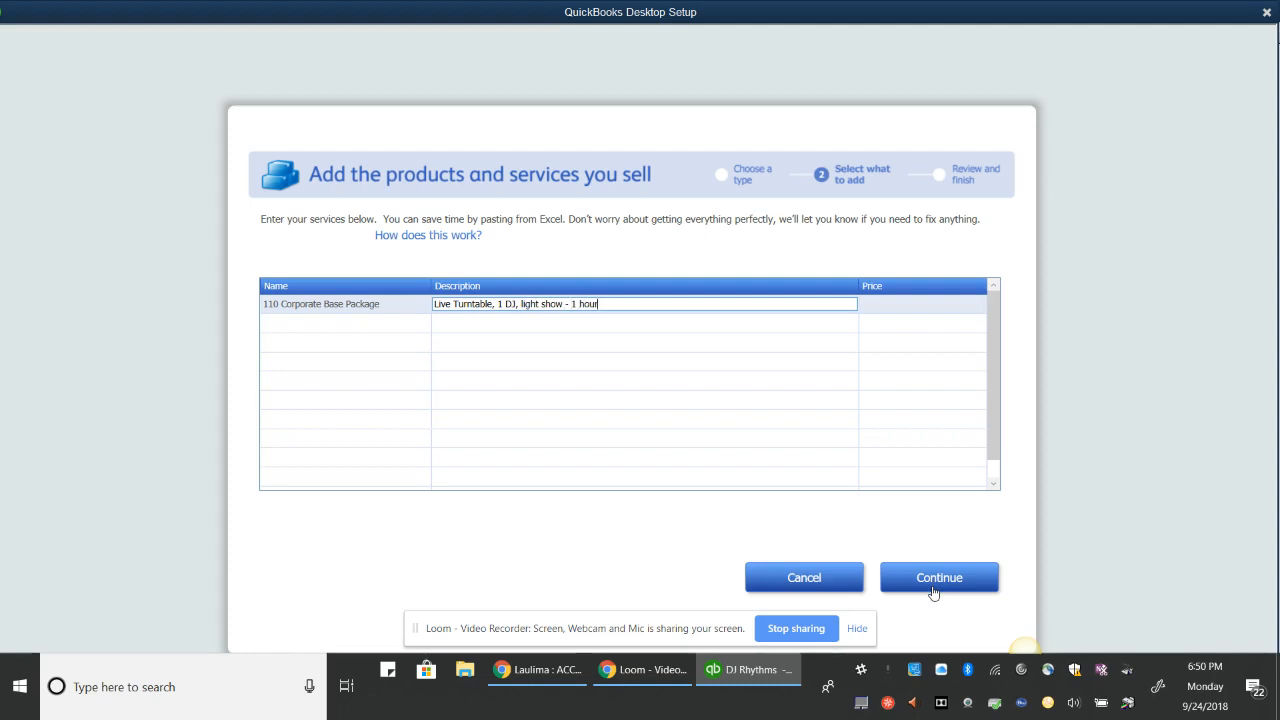
{"action": "key", "text": "Tab"}
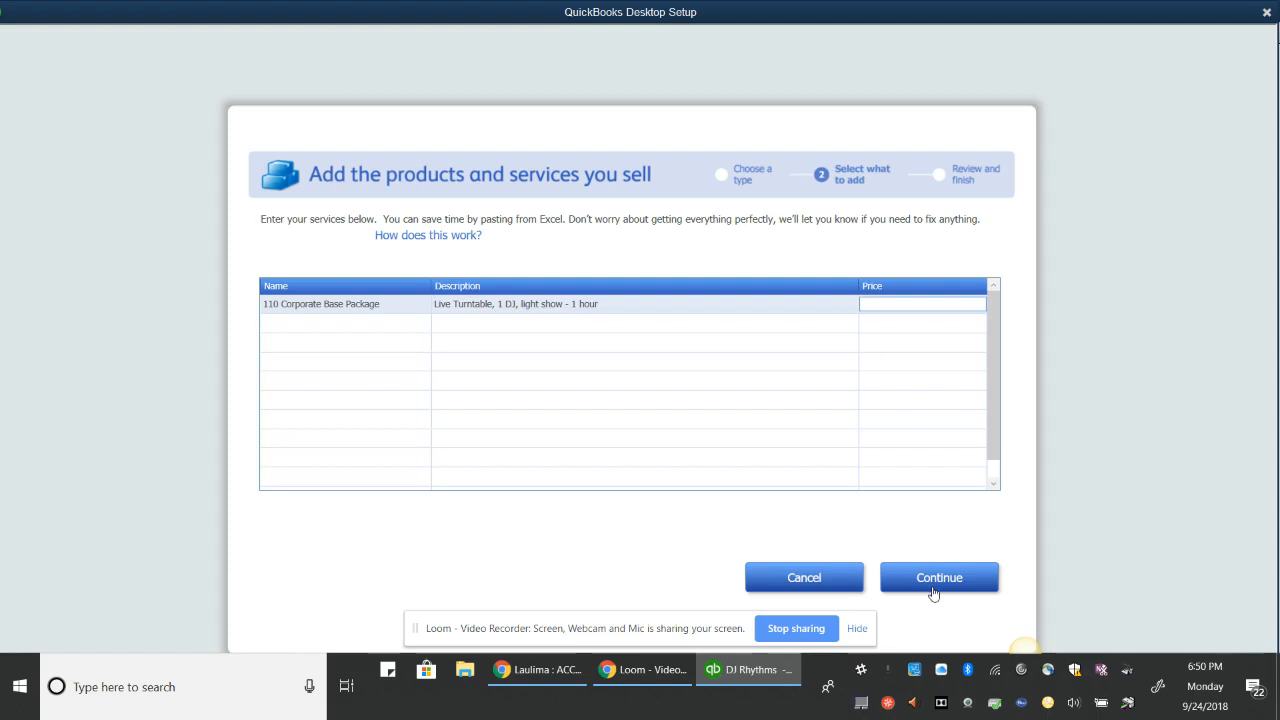
{"action": "type", "text": "75"}
{"action": "key", "text": "Tab"}
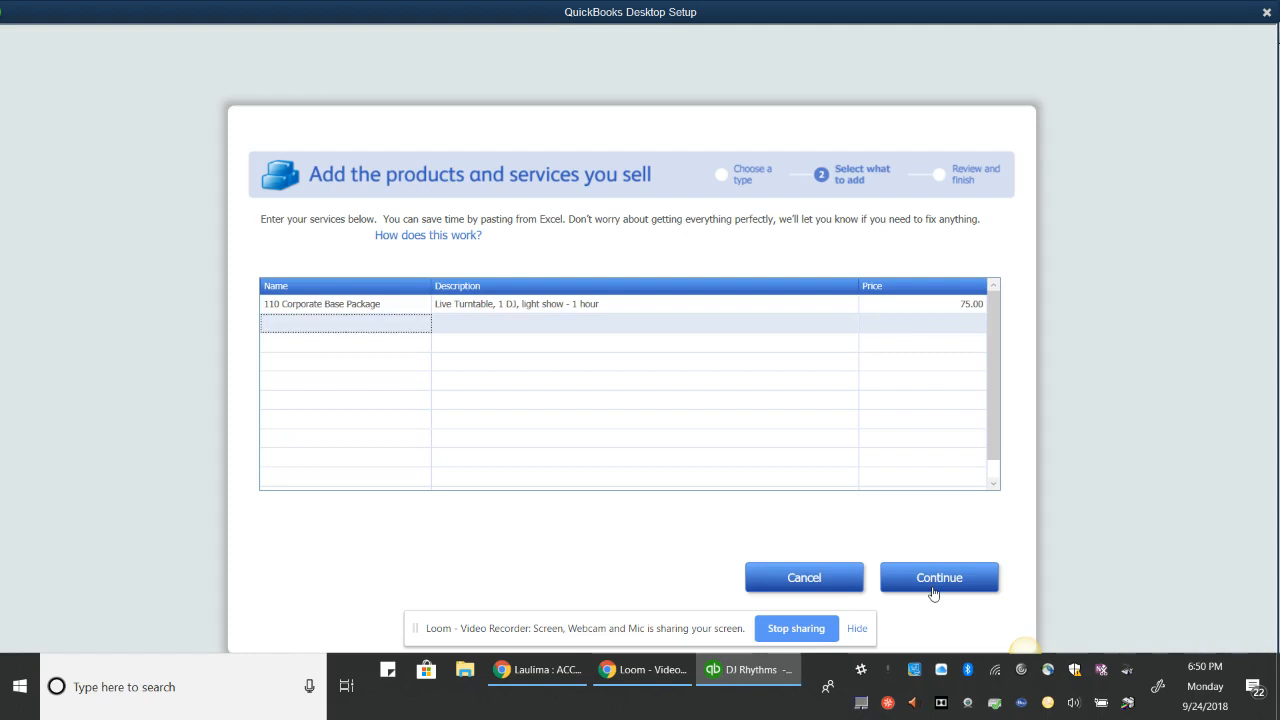
Name the second service row 210 Wedding Base Package
{"action": "type", "text": "210"}
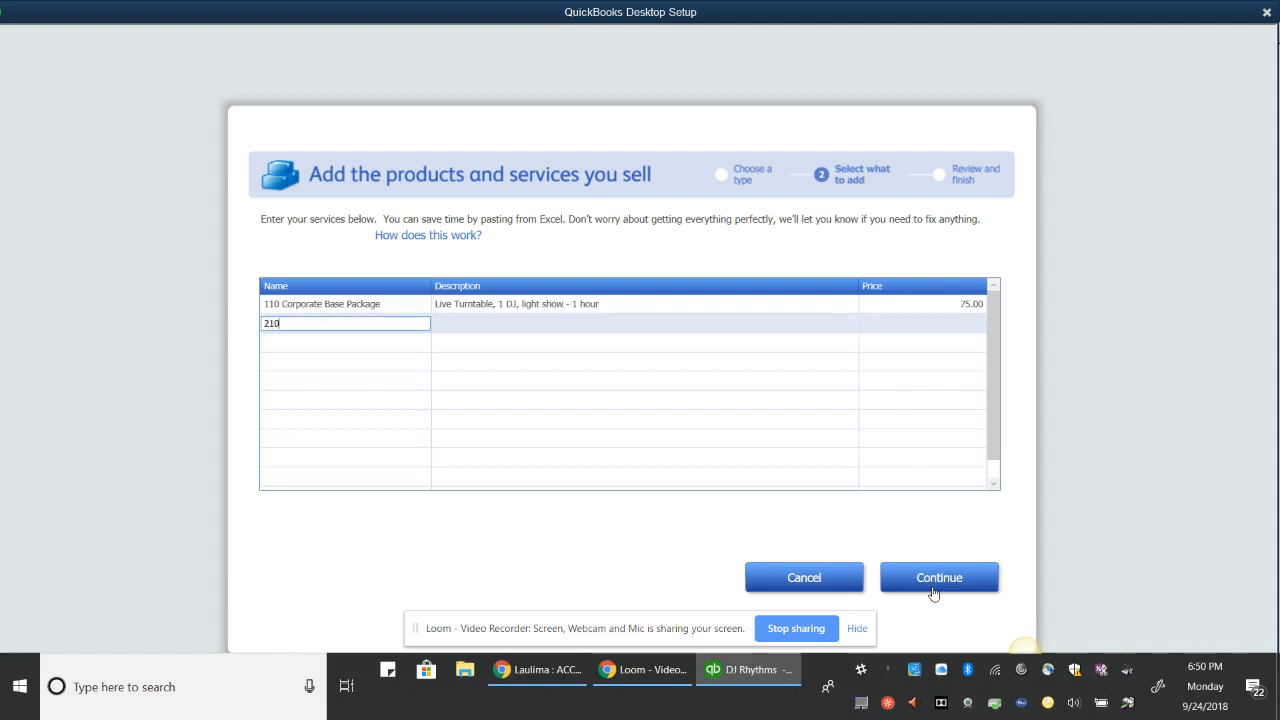
{"action": "key", "text": "Tab"}
{"action": "key", "text": "shift+Tab"}
{"action": "key", "text": "Tab"}
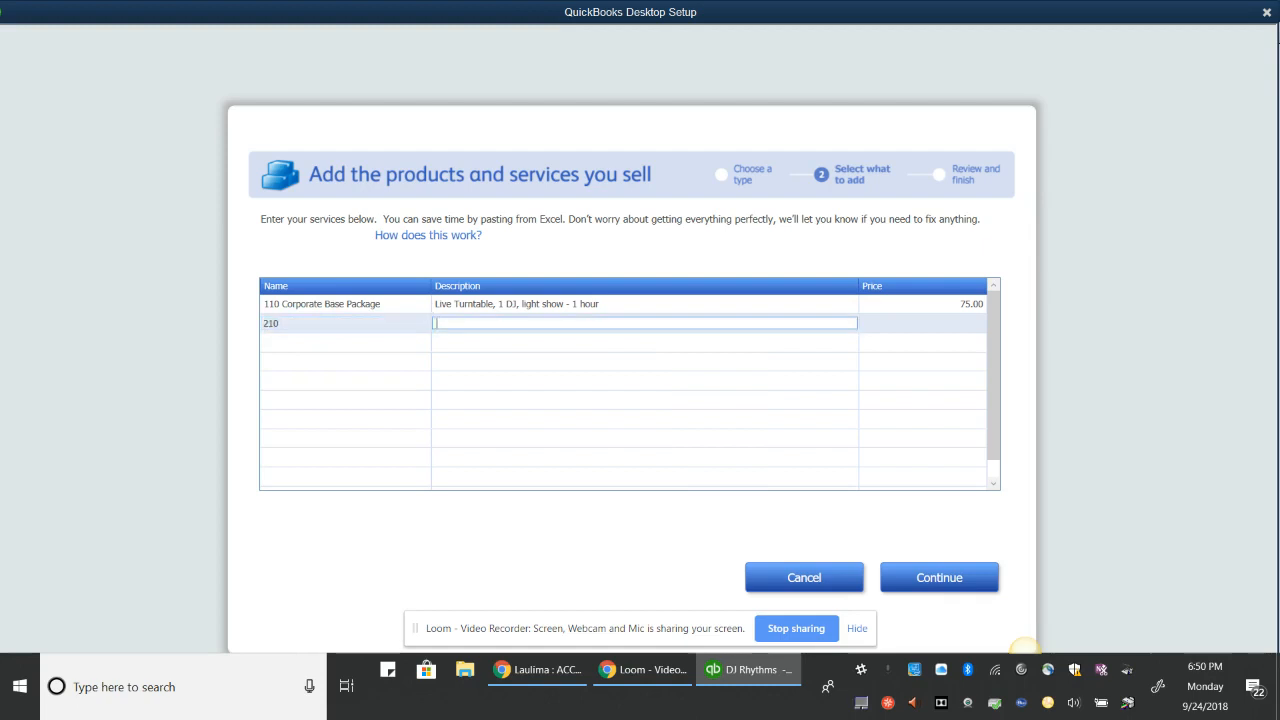
{"action": "left_click", "coordinate": [347, 345]}
{"action": "left_click", "coordinate": [310, 306]}
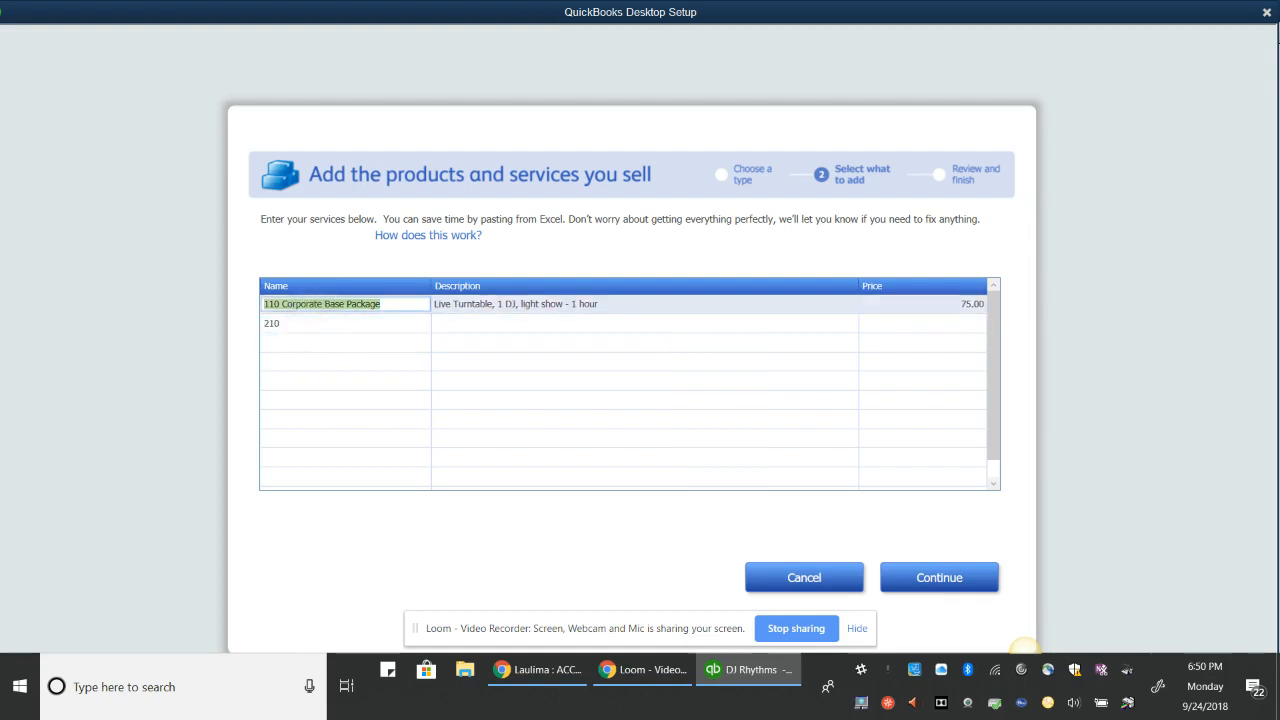
{"action": "left_click", "coordinate": [316, 324]}
{"action": "key", "text": "Tab"}
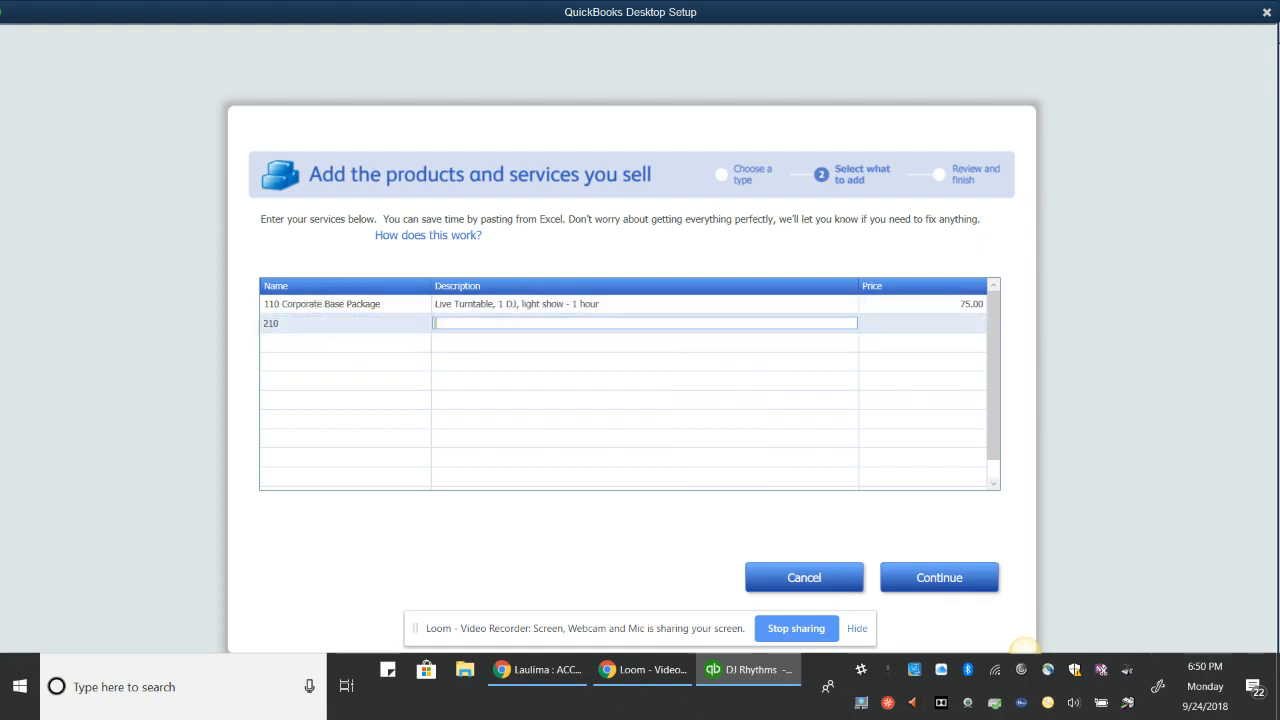
{"action": "key", "text": "shift+Tab"}
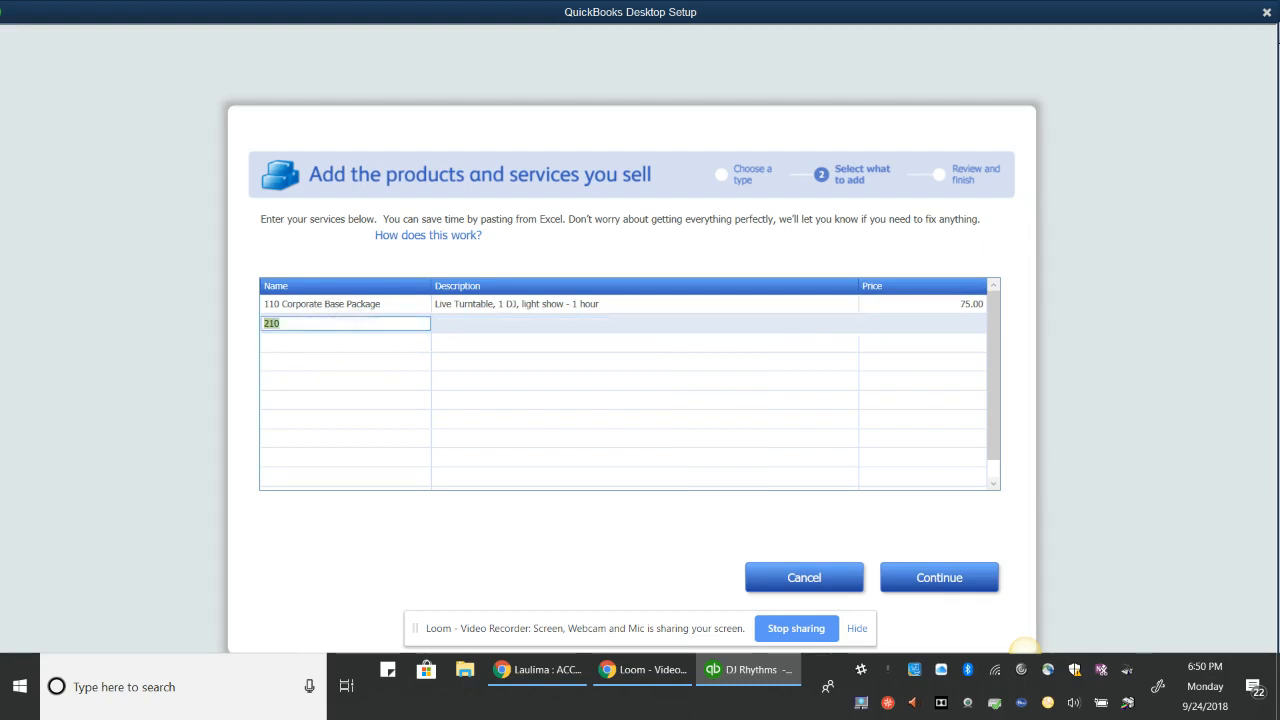
{"action": "type", "text": "210 Wedding"}
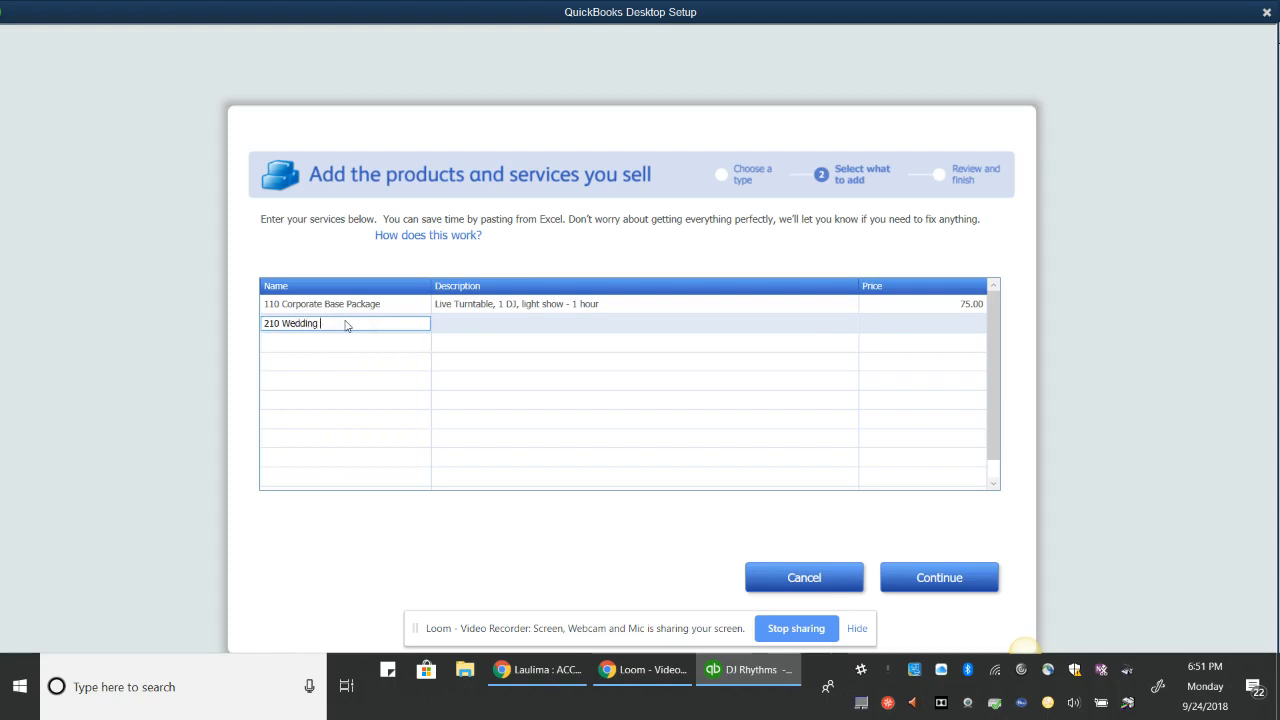
{"action": "type", "text": " Base Package"}
Describe it as 'Live Turntable, 2 DJs, light show - 1 hour' with price 150
{"action": "key", "text": "Tab"}
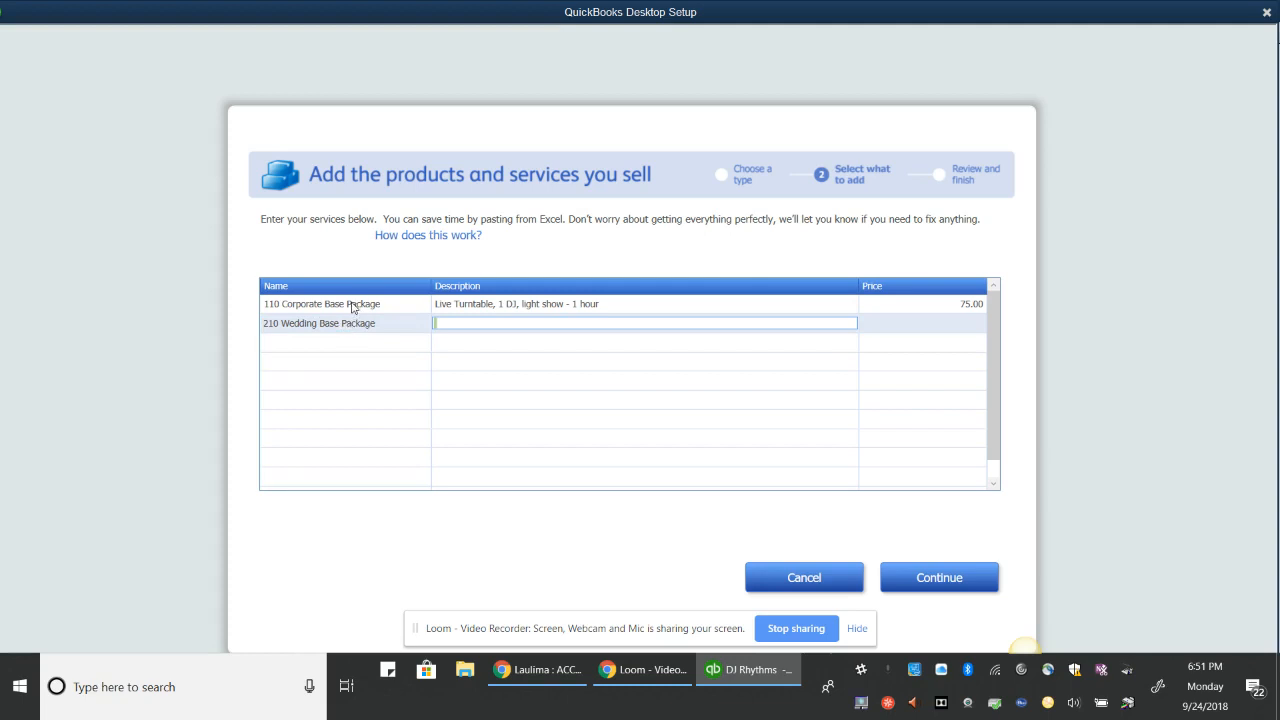
{"action": "type", "text": "Live Turntable, "}
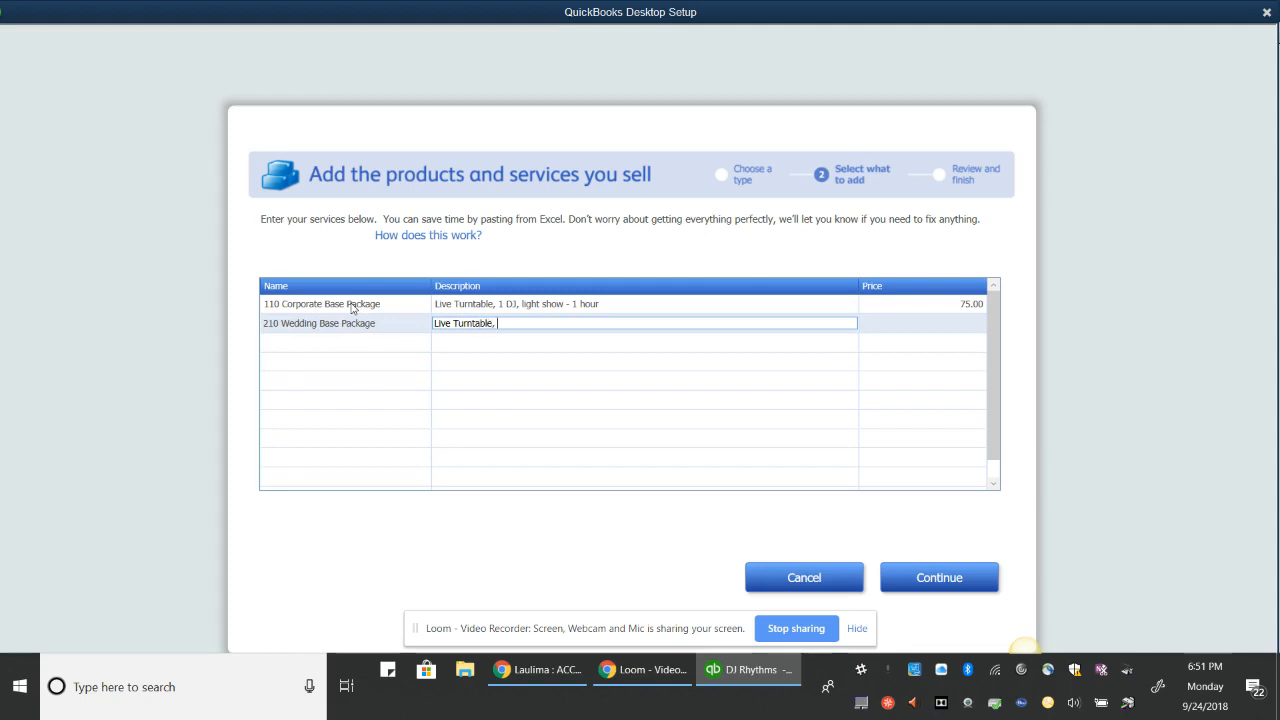
{"action": "type", "text": "2 DJs, light show - 1 hour"}
{"action": "key", "text": "Tab"}
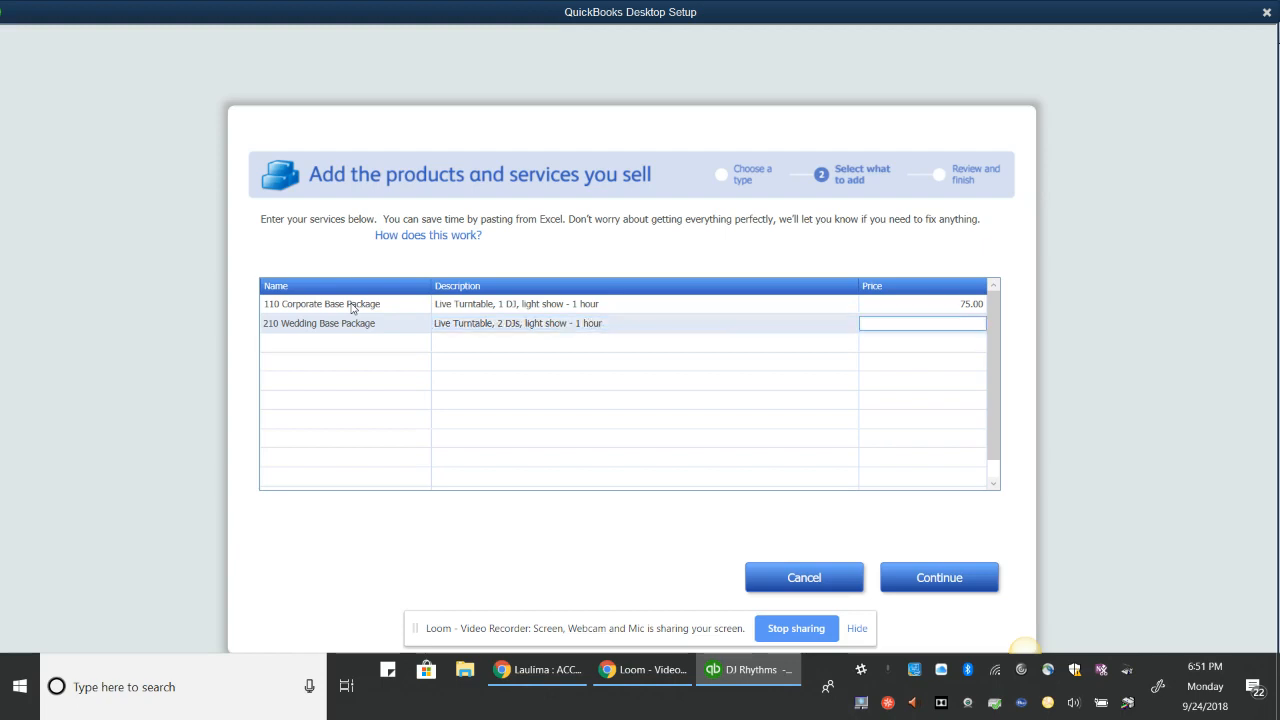
{"action": "type", "text": "150"}
{"action": "key", "text": "Tab"}
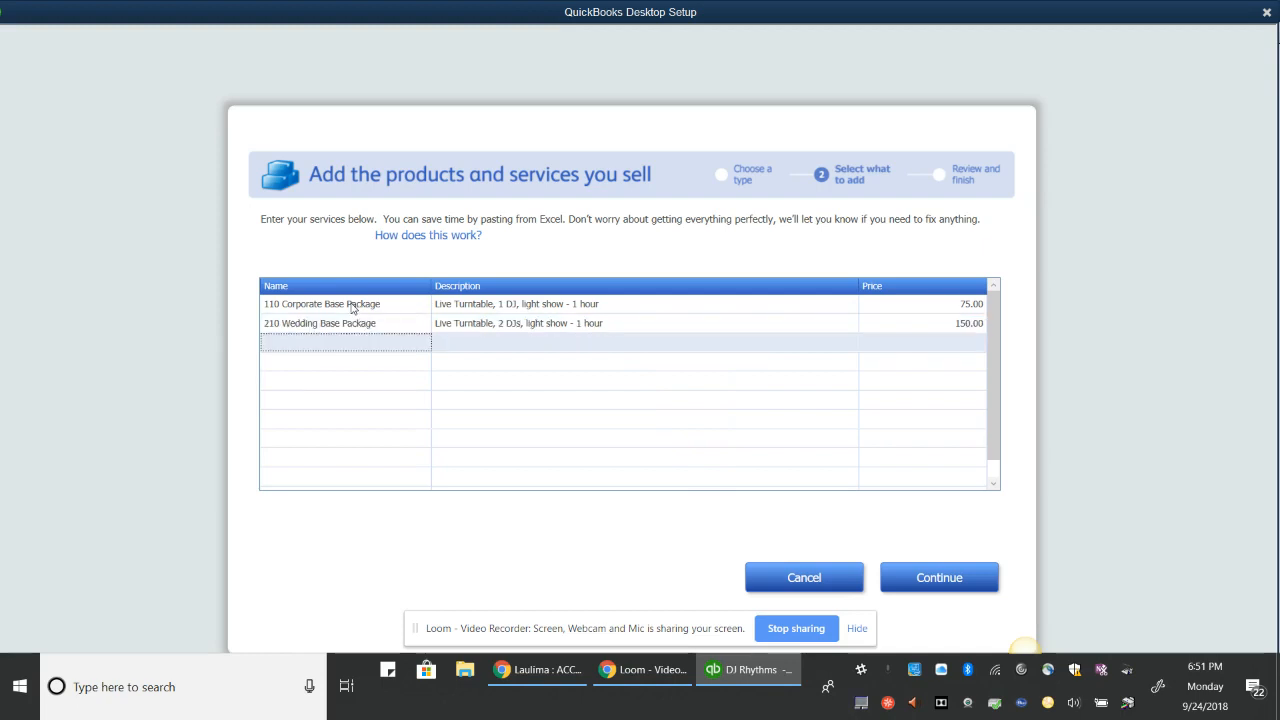
Confirm adding the two services and start entering a bank account
{"action": "left_click", "coordinate": [939, 579]}
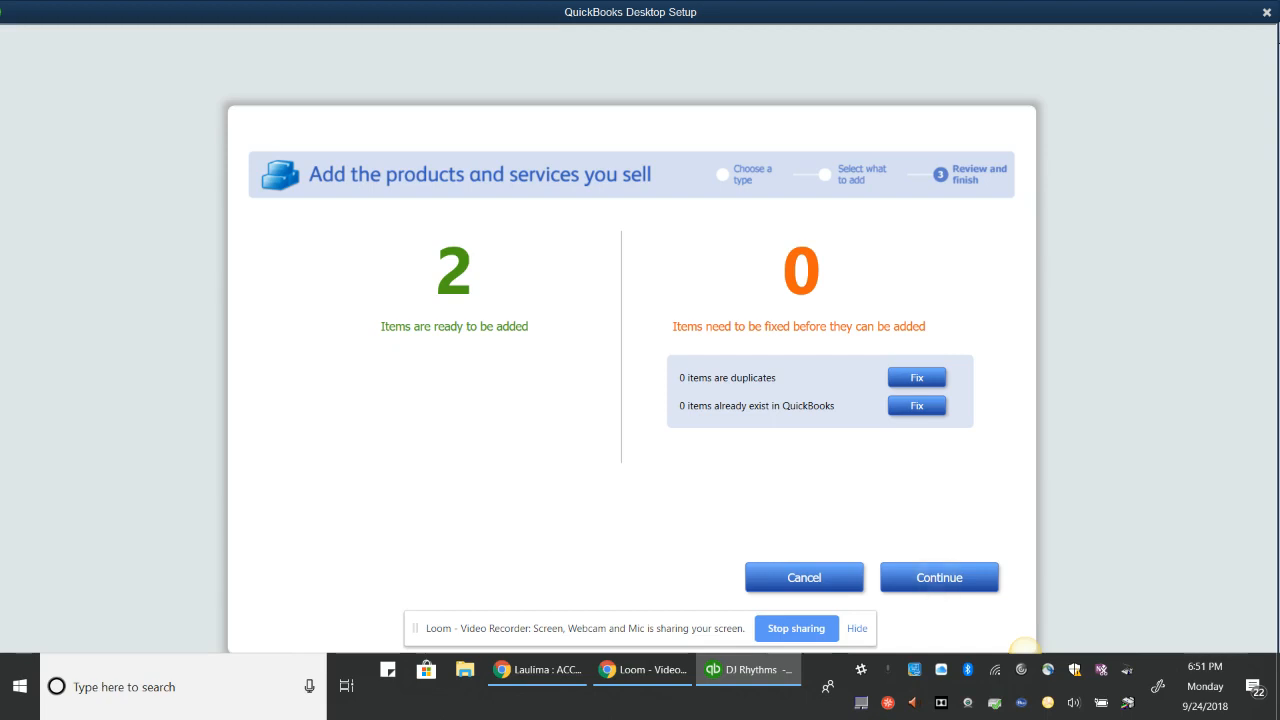
{"action": "left_click", "coordinate": [939, 578]}
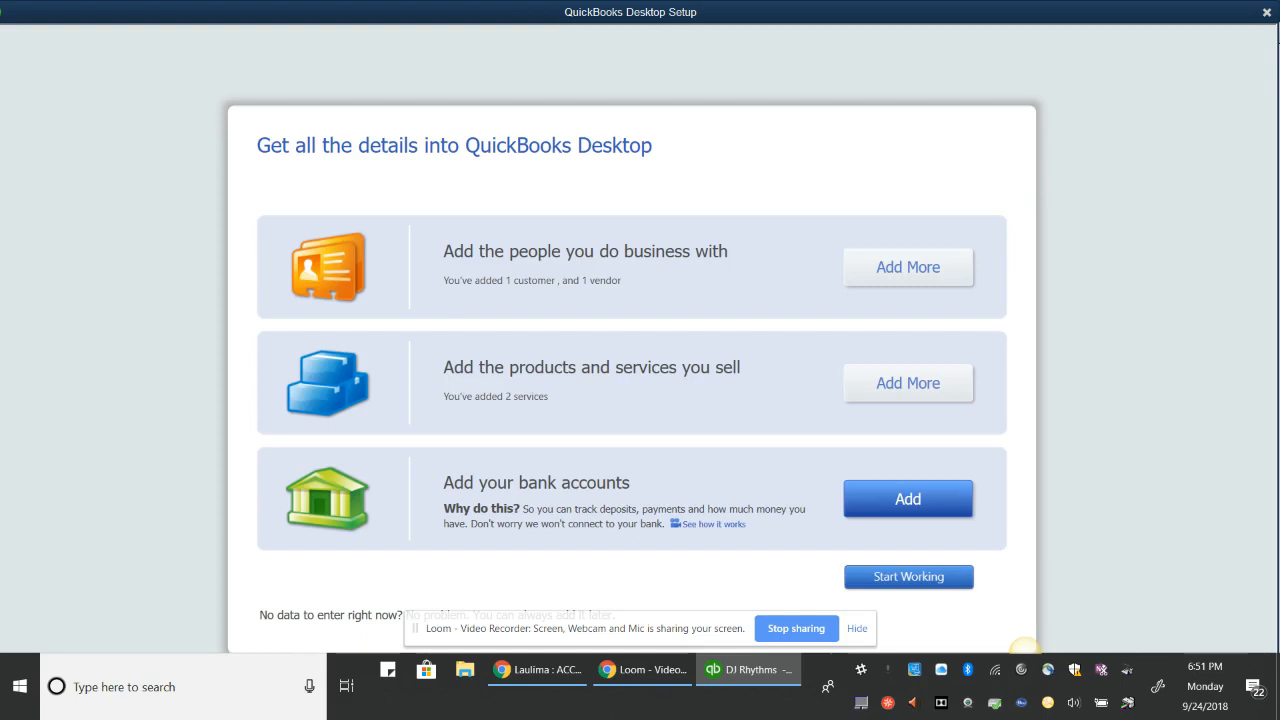
{"action": "left_click", "coordinate": [908, 499]}
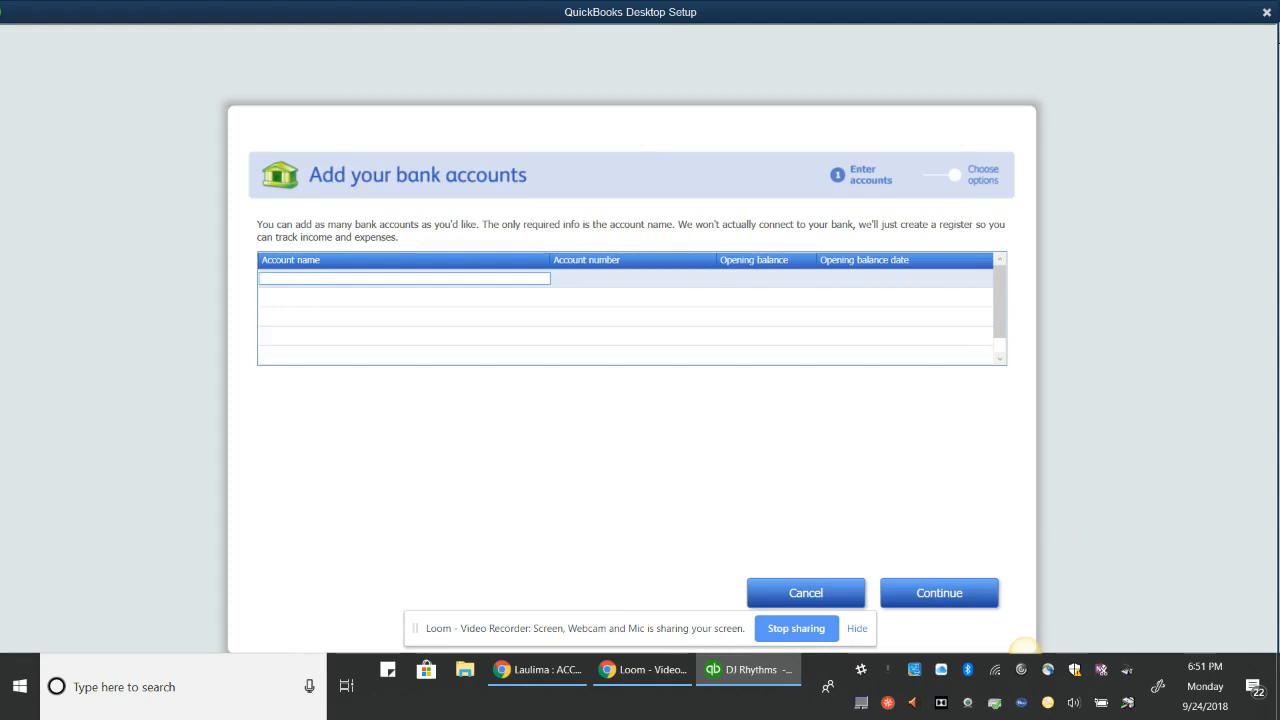
Enter a Checking account with its account number and a 45,000 opening balance
{"action": "type", "text": "Checking"}
{"action": "key", "text": "Tab"}
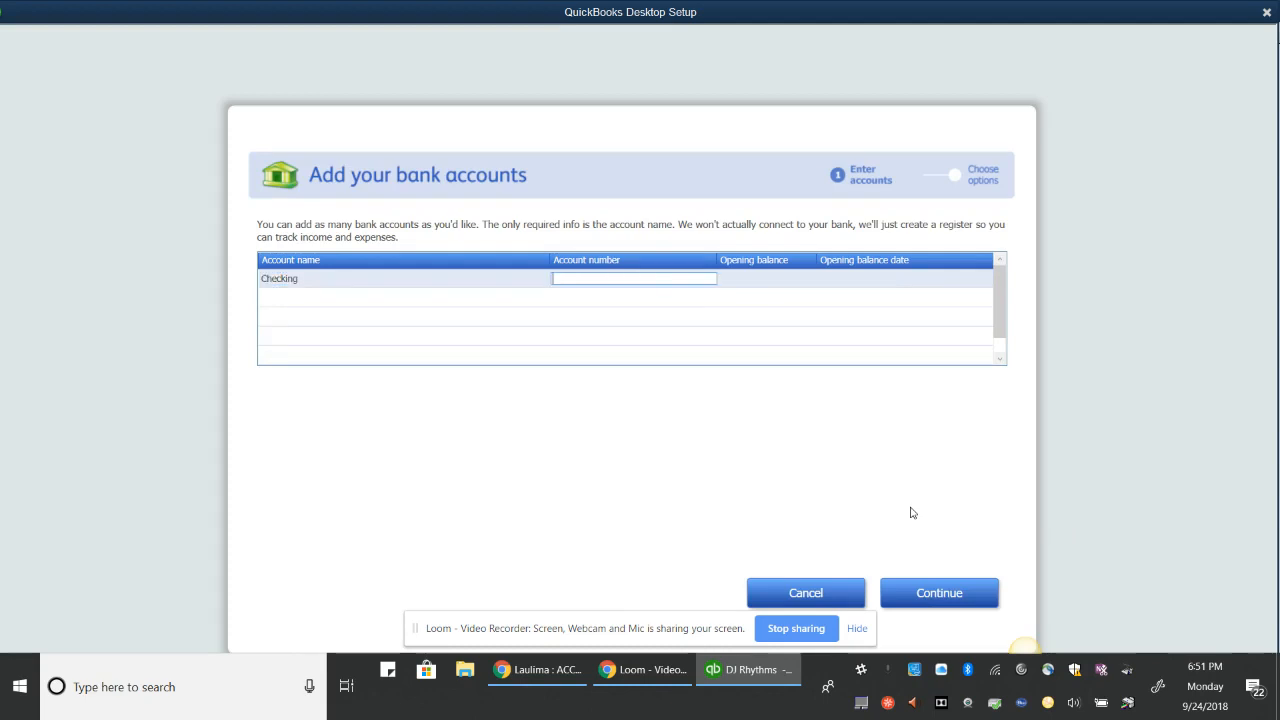
{"action": "key", "text": "Tab"}
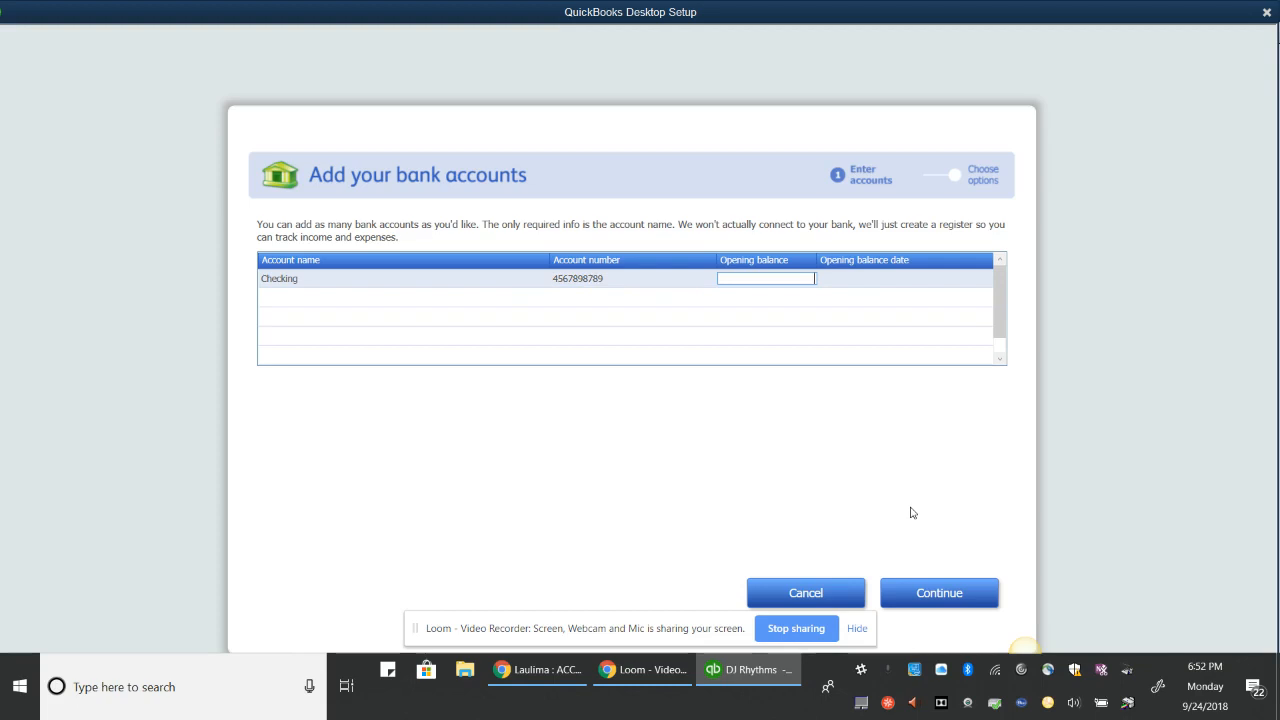
{"action": "type", "text": "45,000"}
{"action": "key", "text": "Tab"}
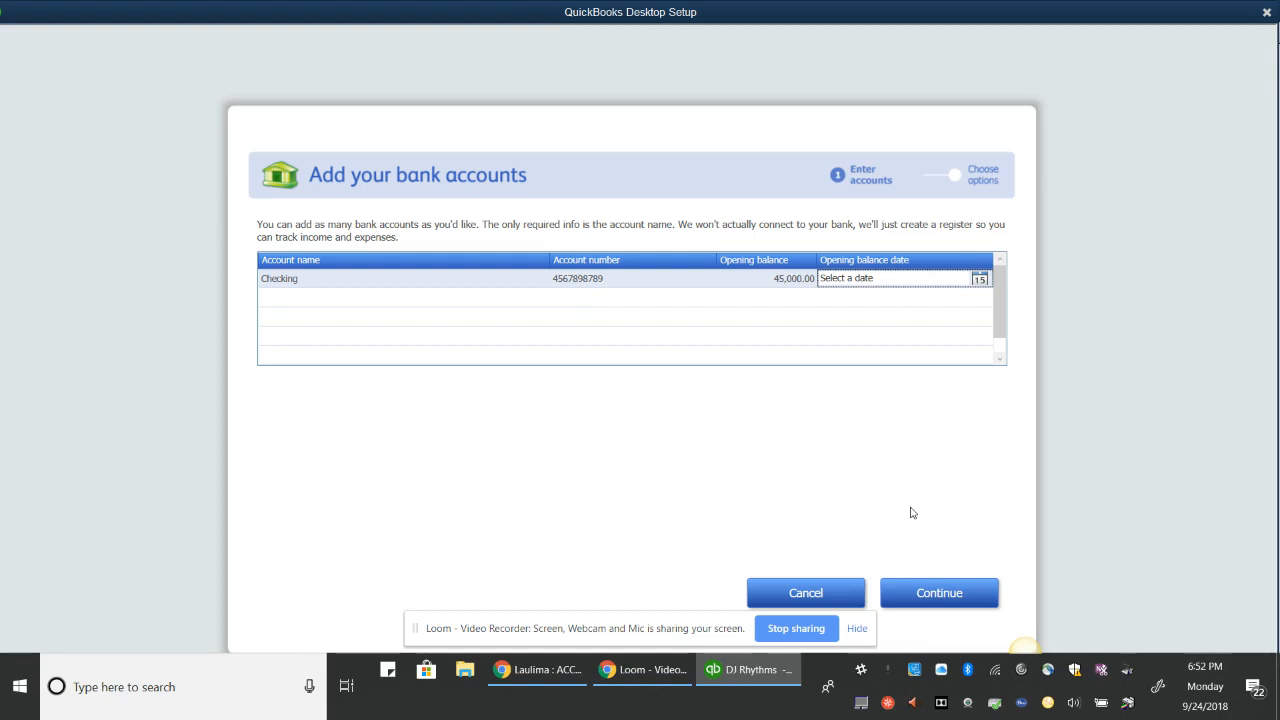
Date the Checking opening balance 12/31/2022 and continue past the table
{"action": "left_click", "coordinate": [809, 463]}
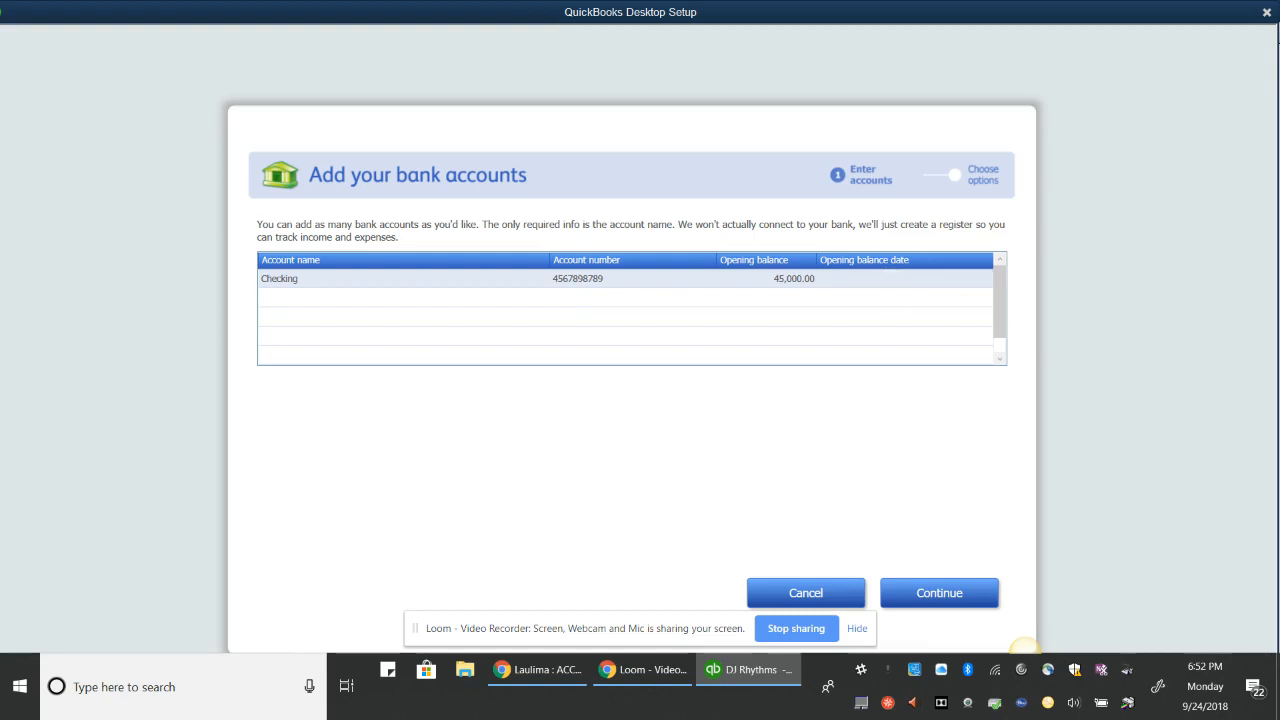
{"action": "left_click", "coordinate": [894, 279]}
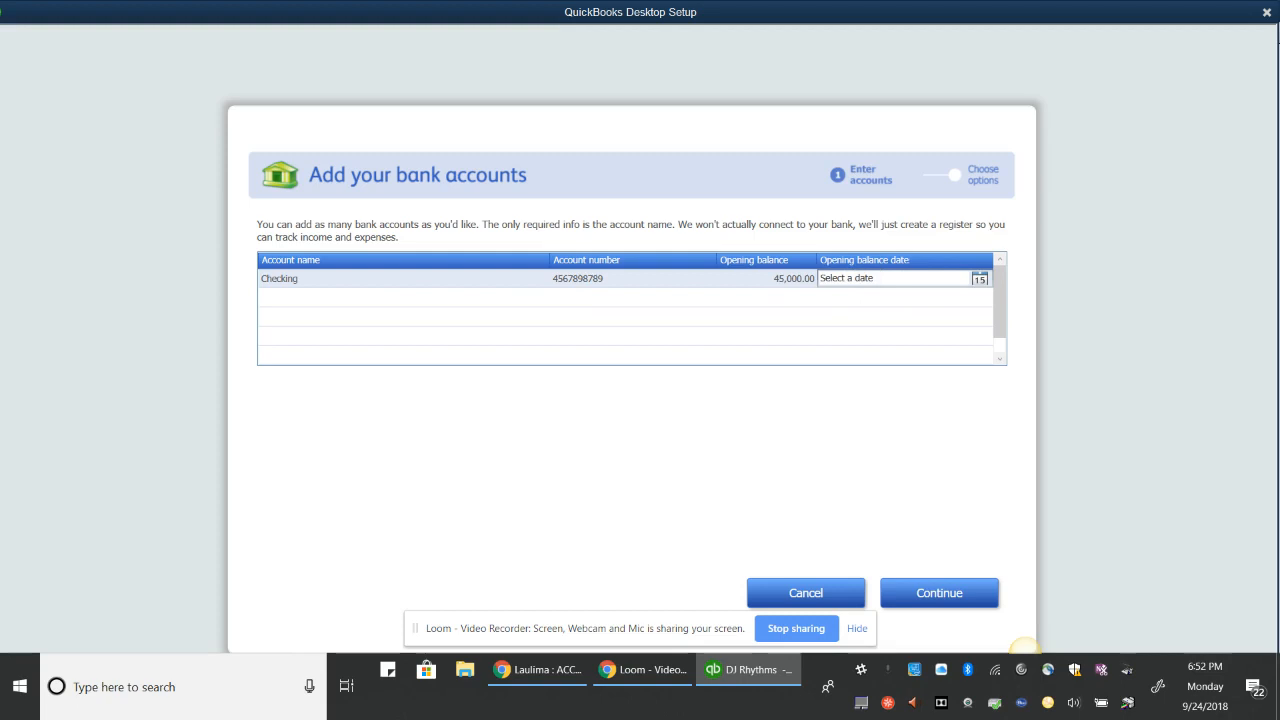
{"action": "left_click", "coordinate": [868, 279]}
{"action": "type", "text": "12"}
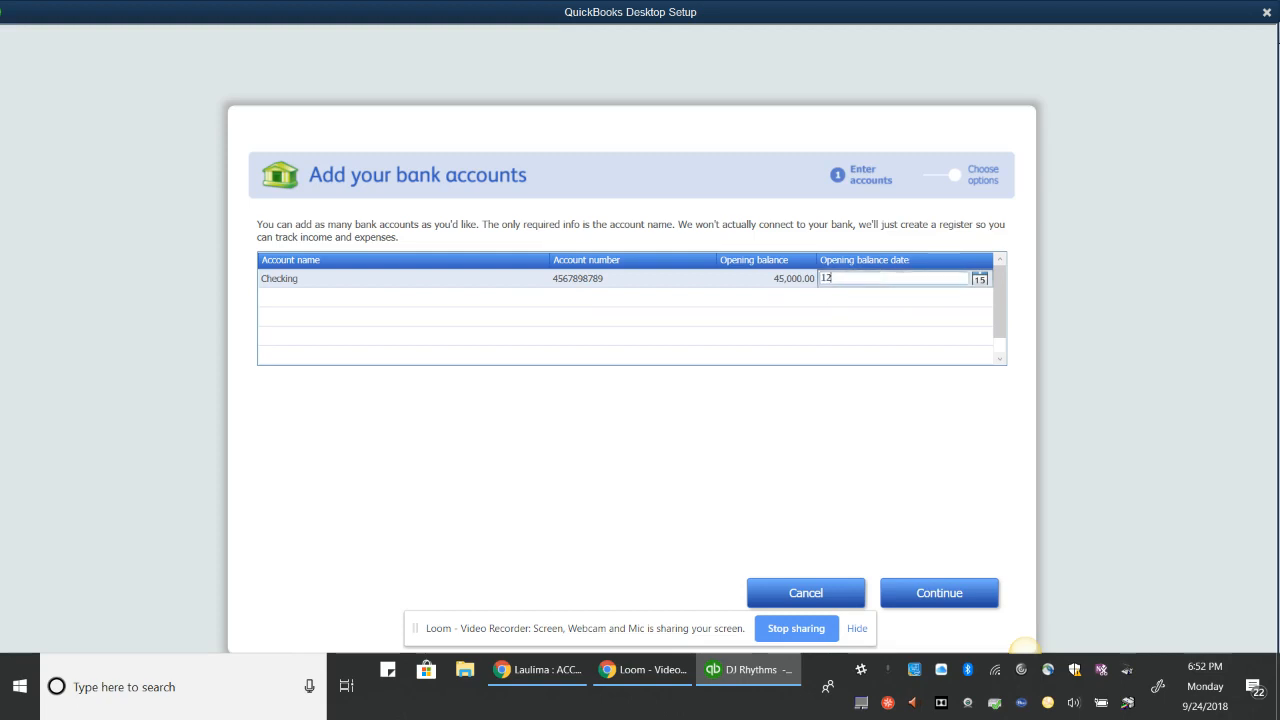
{"action": "type", "text": "/31/2022"}
{"action": "key", "text": "Tab"}
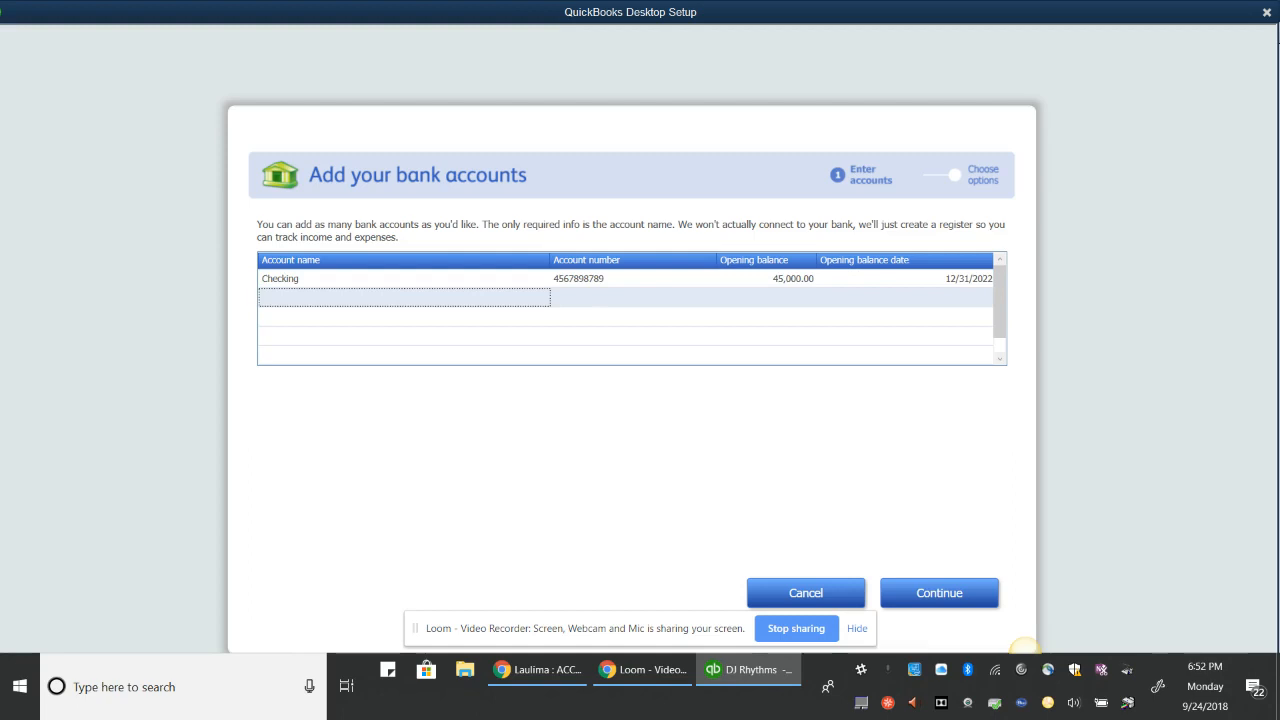
{"action": "left_click", "coordinate": [939, 593]}
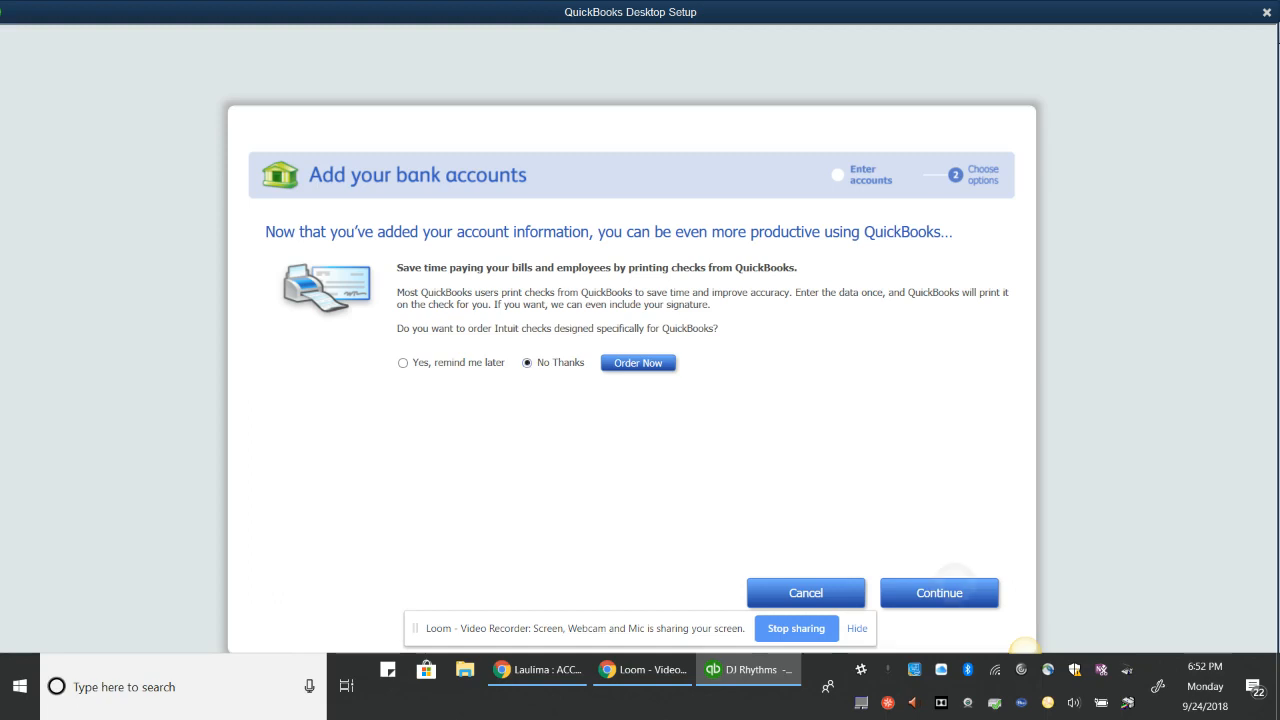
Skip ordering checks, finish setup to the DJ Rhythms Home page, and dismiss the feature tour
{"action": "left_click", "coordinate": [940, 593]}
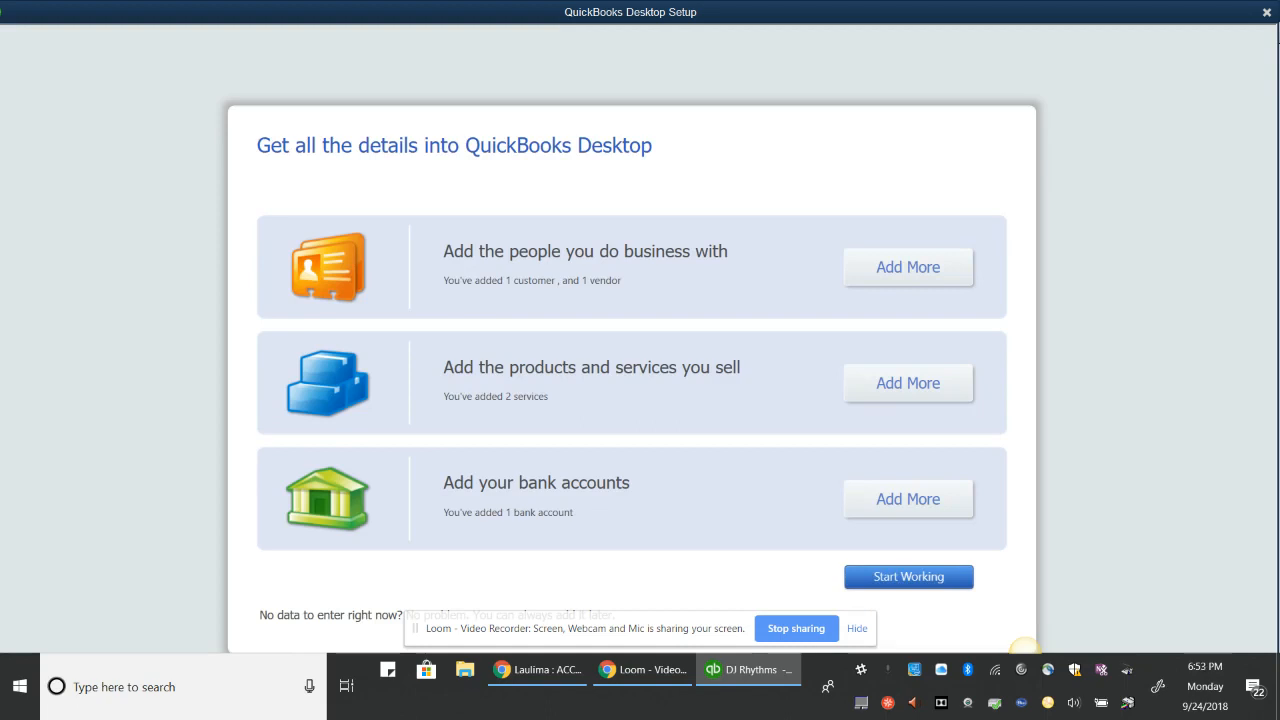
{"action": "left_click", "coordinate": [957, 586]}
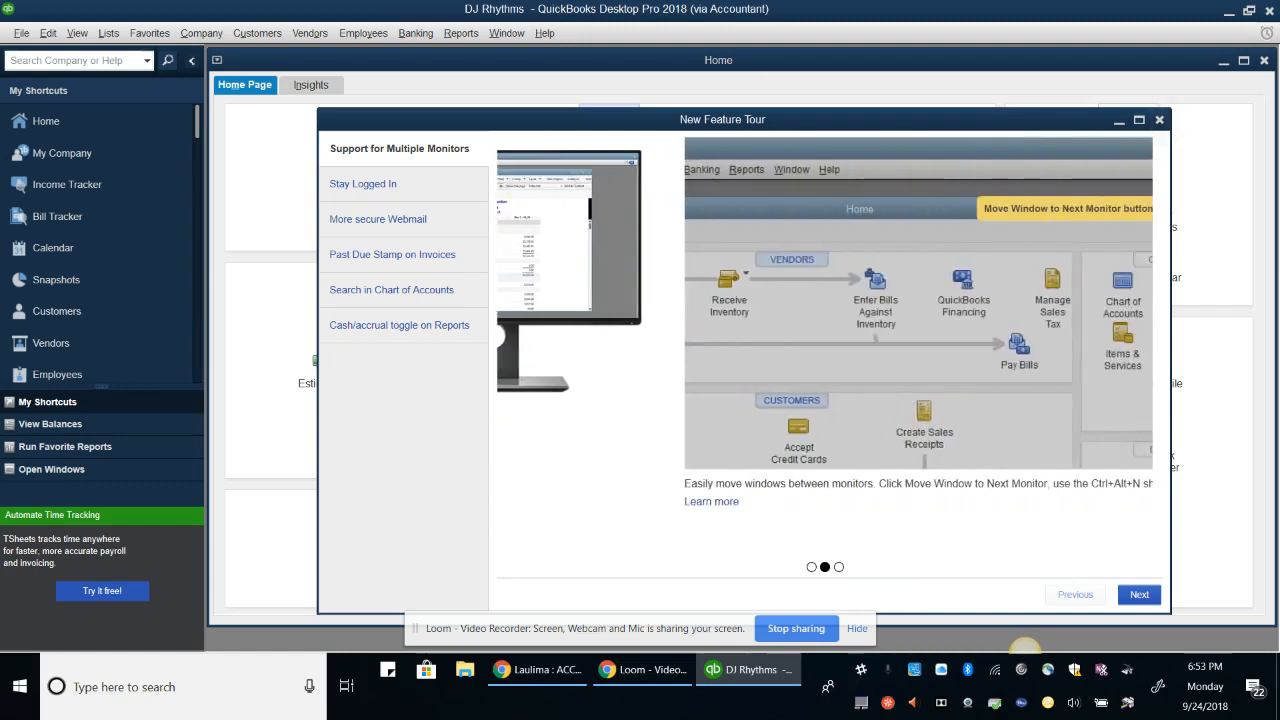
{"action": "key", "text": "Escape"}
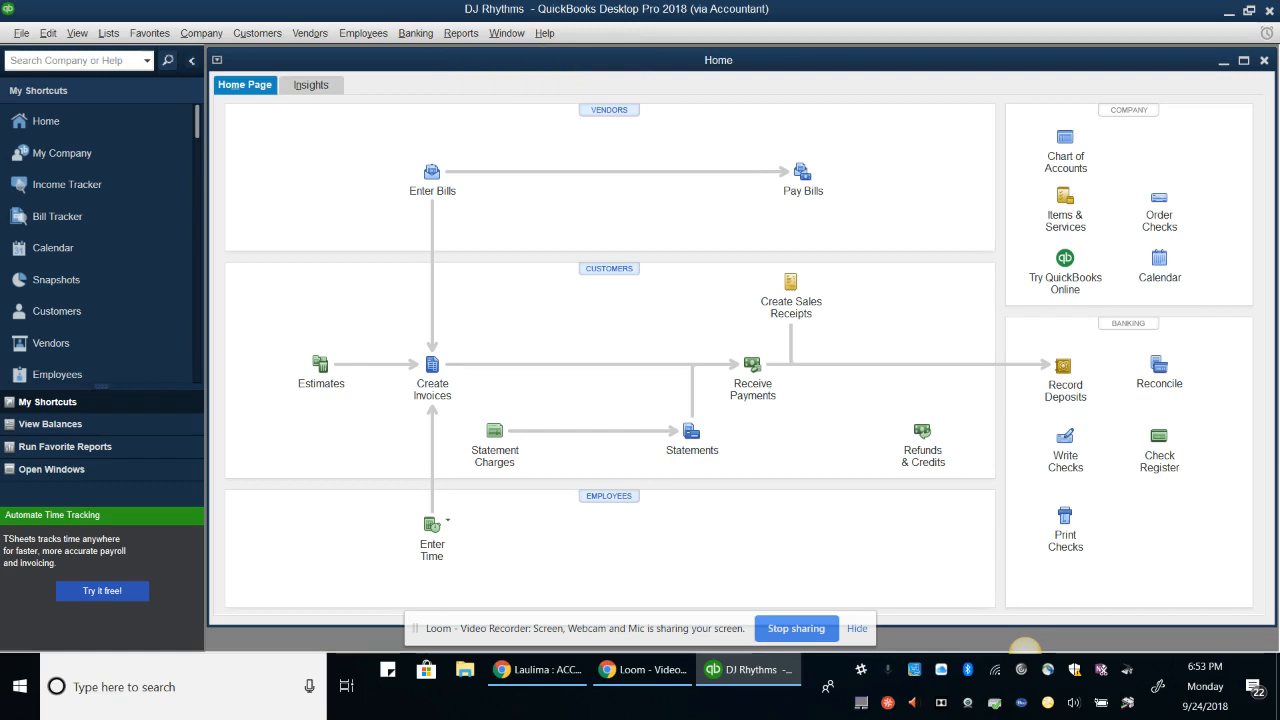
{"action": "key", "text": "alt+e"}
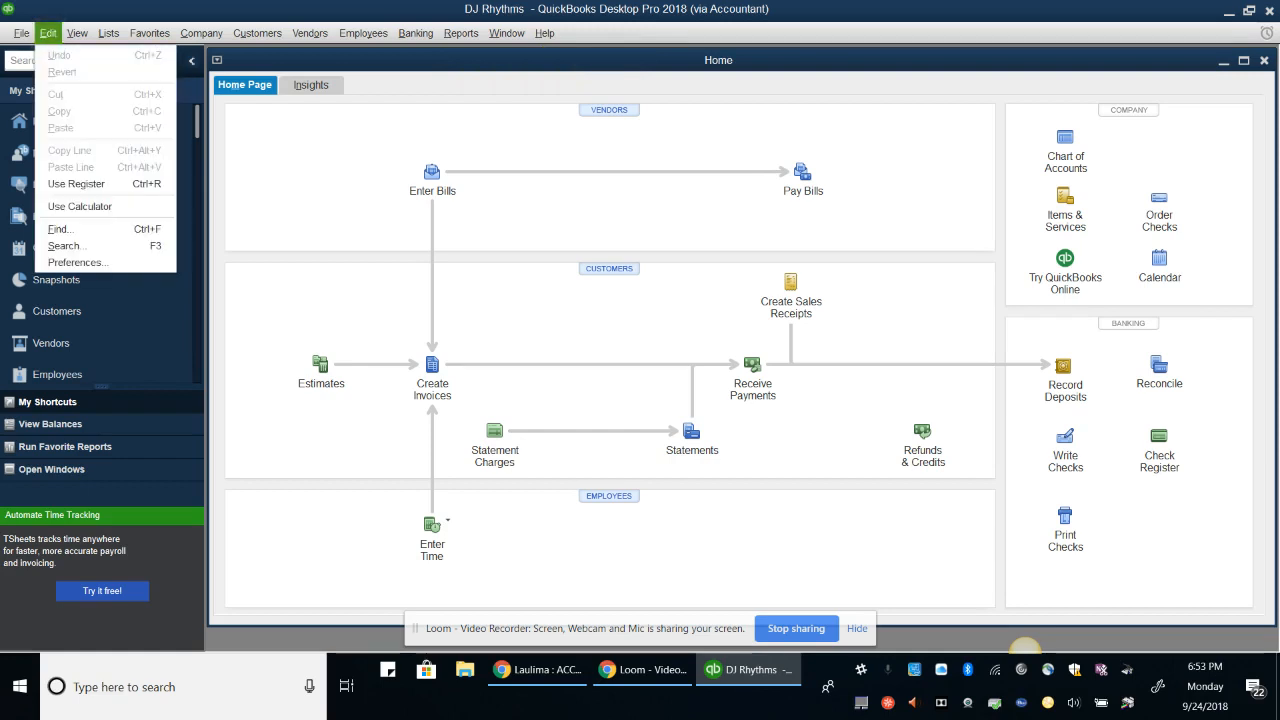
Turn on Use account numbers in Accounting company preferences, then switch to the Laulima course page
{"action": "left_click", "coordinate": [90, 262]}
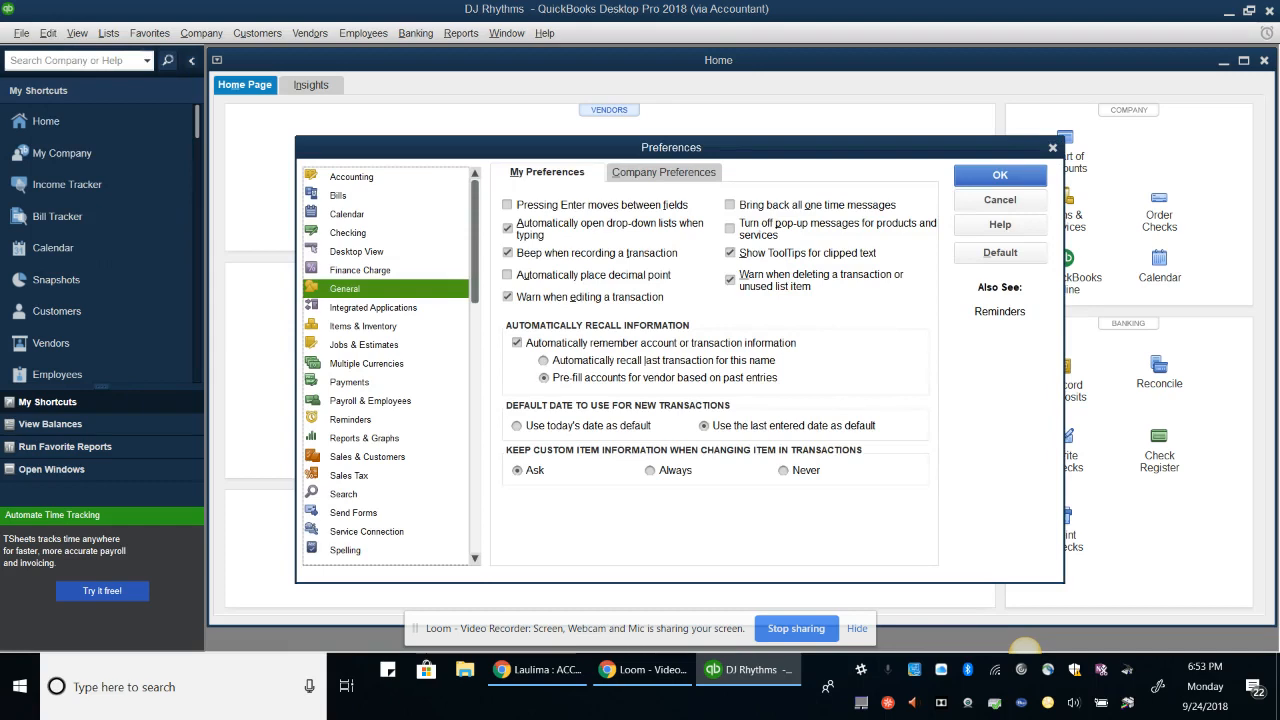
{"action": "left_click", "coordinate": [352, 177]}
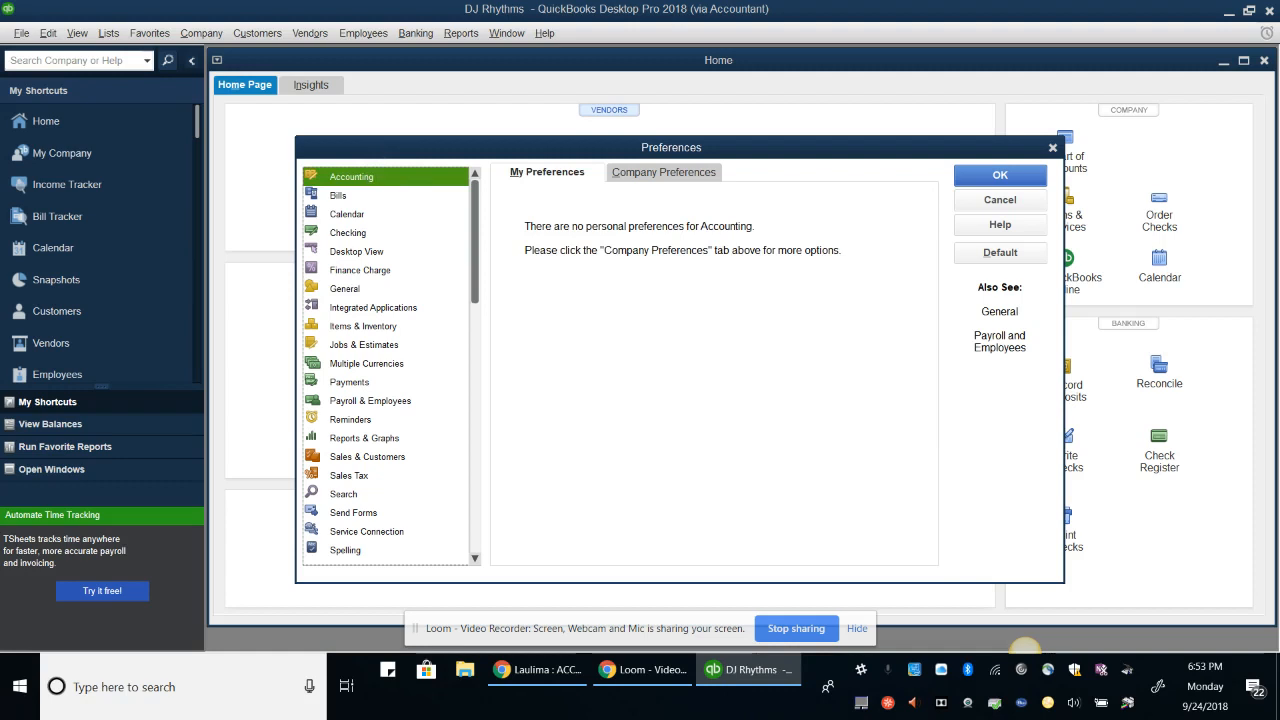
{"action": "left_click", "coordinate": [663, 173]}
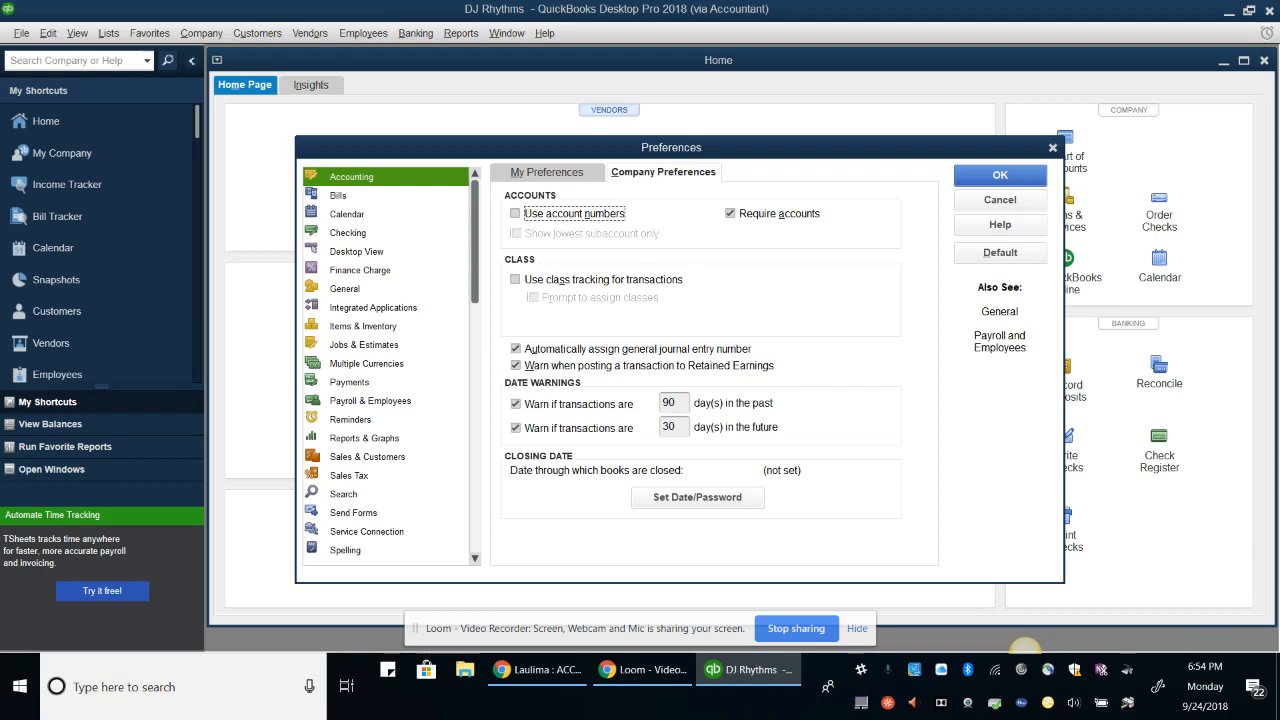
{"action": "key", "text": "space"}
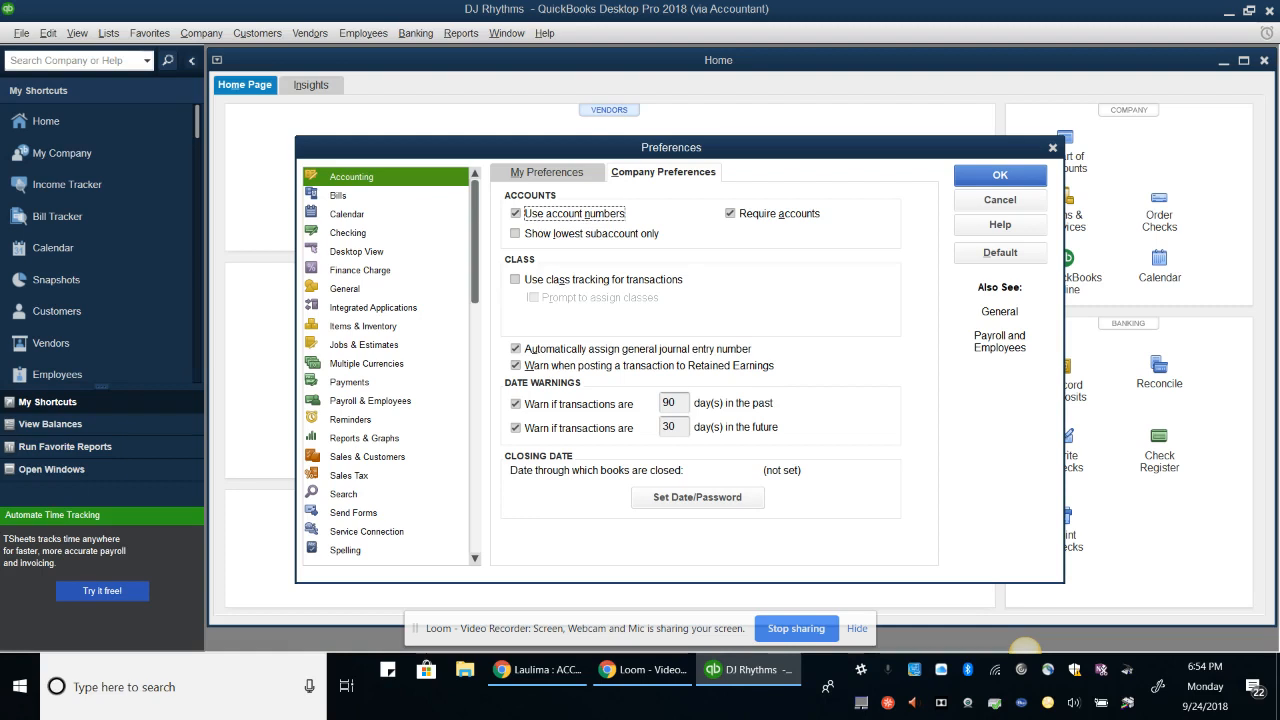
{"action": "key", "text": "alt+Tab"}
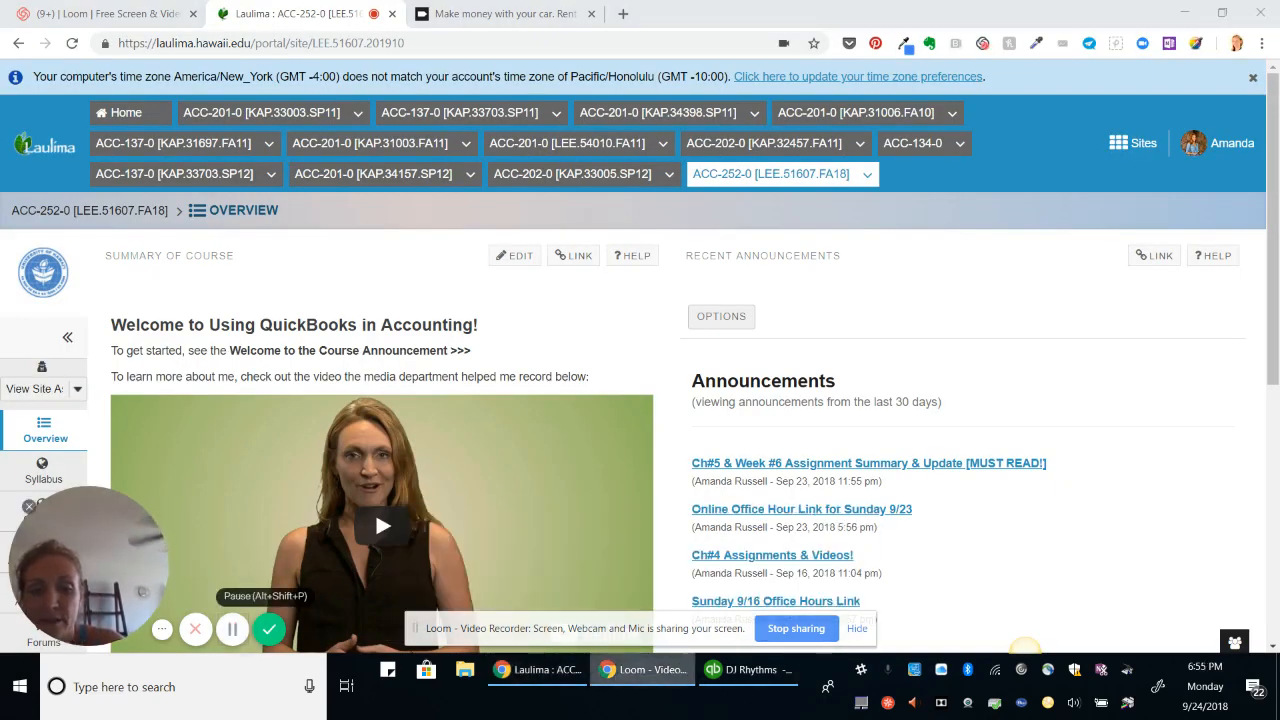
Switch from the Laulima course page back to the QuickBooks Preferences window
{"action": "key", "text": "alt+Tab"}
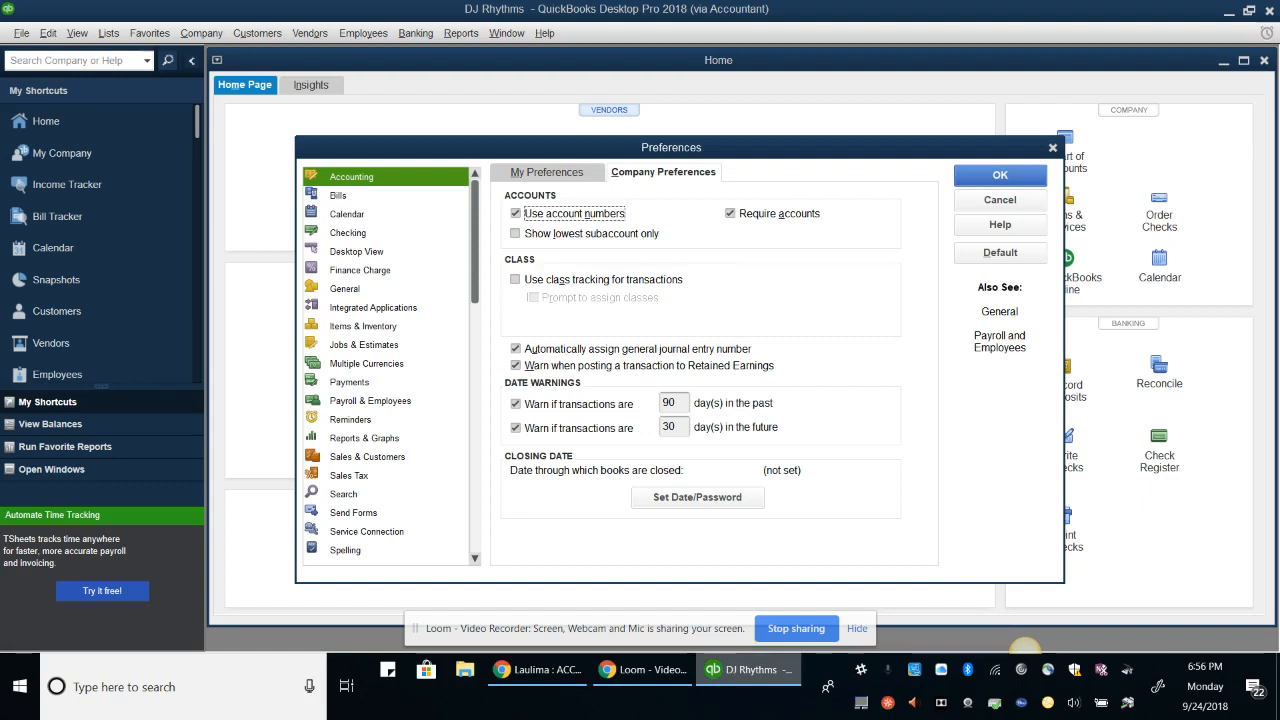
Save the account-number change and make the Reminders List show when the company opens
{"action": "left_click", "coordinate": [351, 420]}
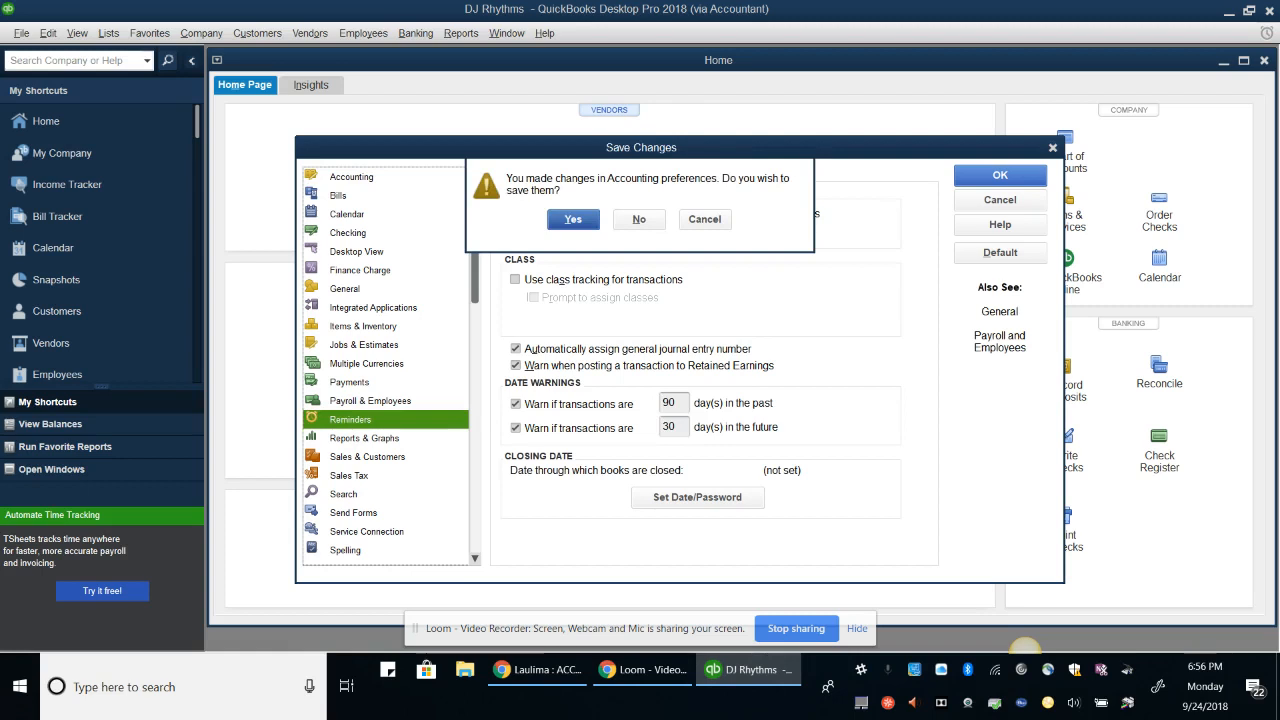
{"action": "key", "text": "Return"}
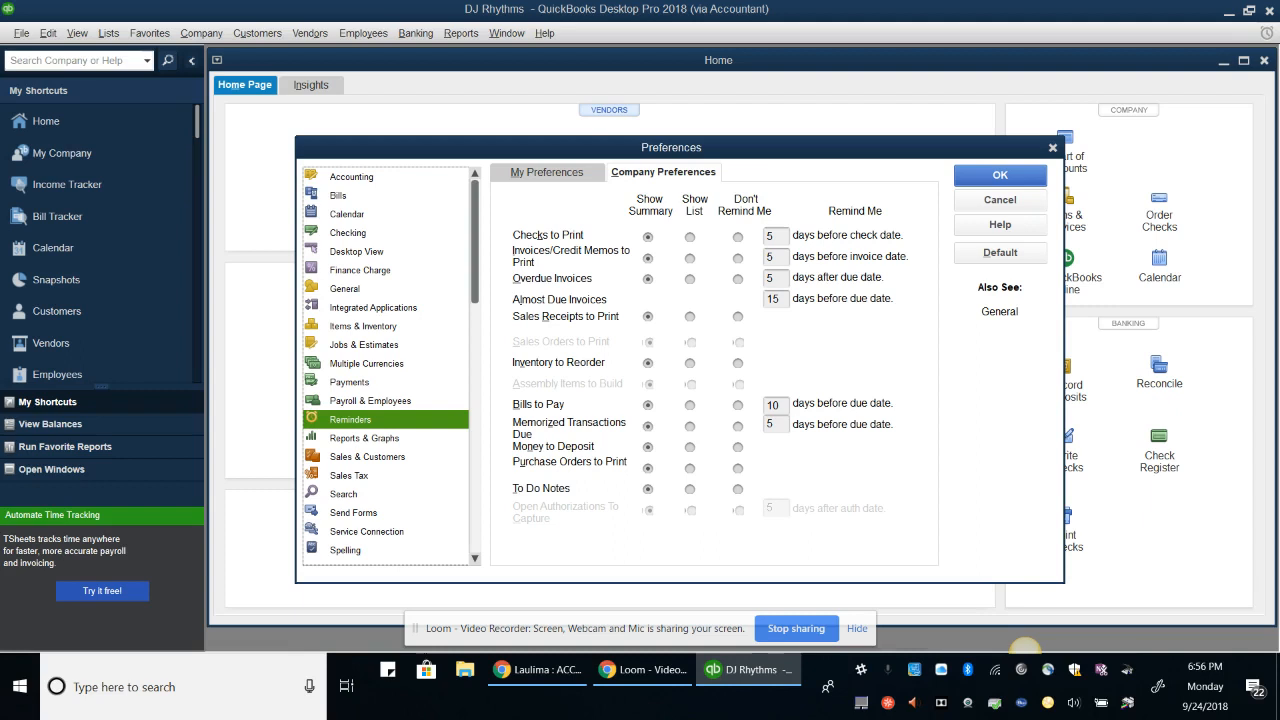
{"action": "left_click", "coordinate": [547, 172]}
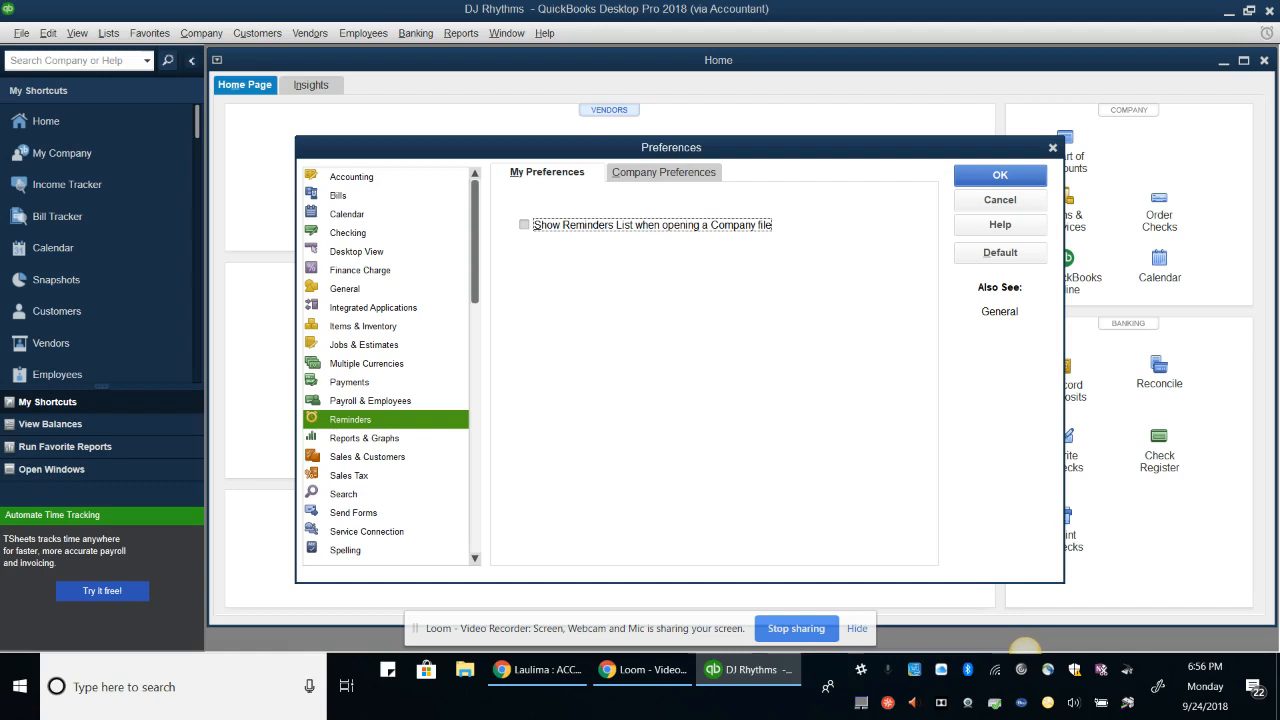
{"action": "left_click", "coordinate": [524, 224]}
{"action": "key", "text": "Return"}
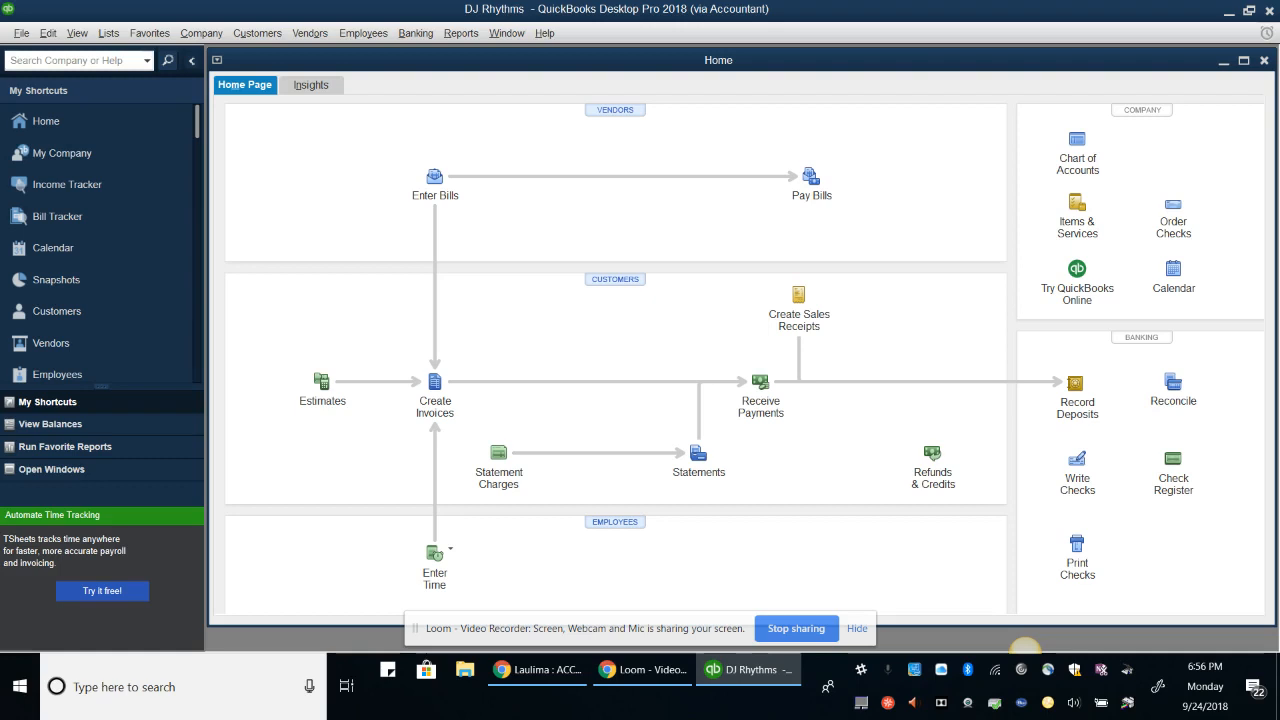
Close the DJ Rhythms company file, attempt reopening DJ Rhythms.QBW, and dismiss the error warning
{"action": "key", "text": "alt+f"}
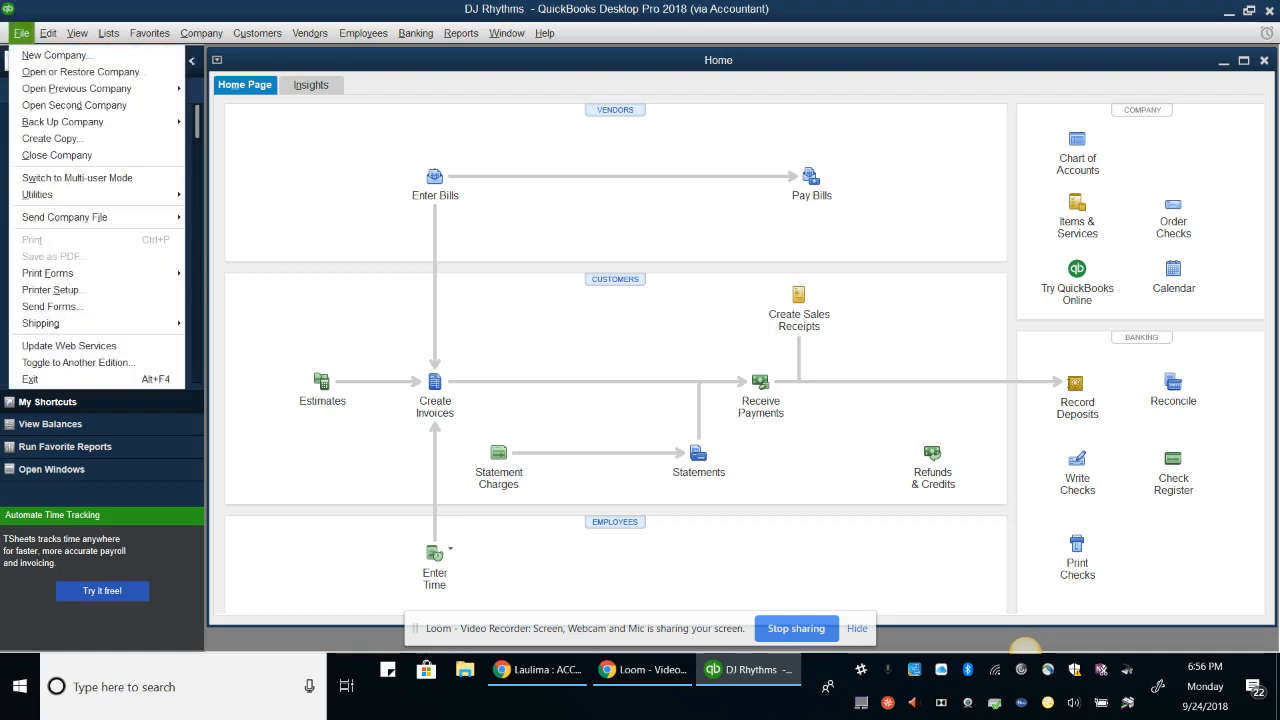
{"action": "left_click", "coordinate": [62, 155]}
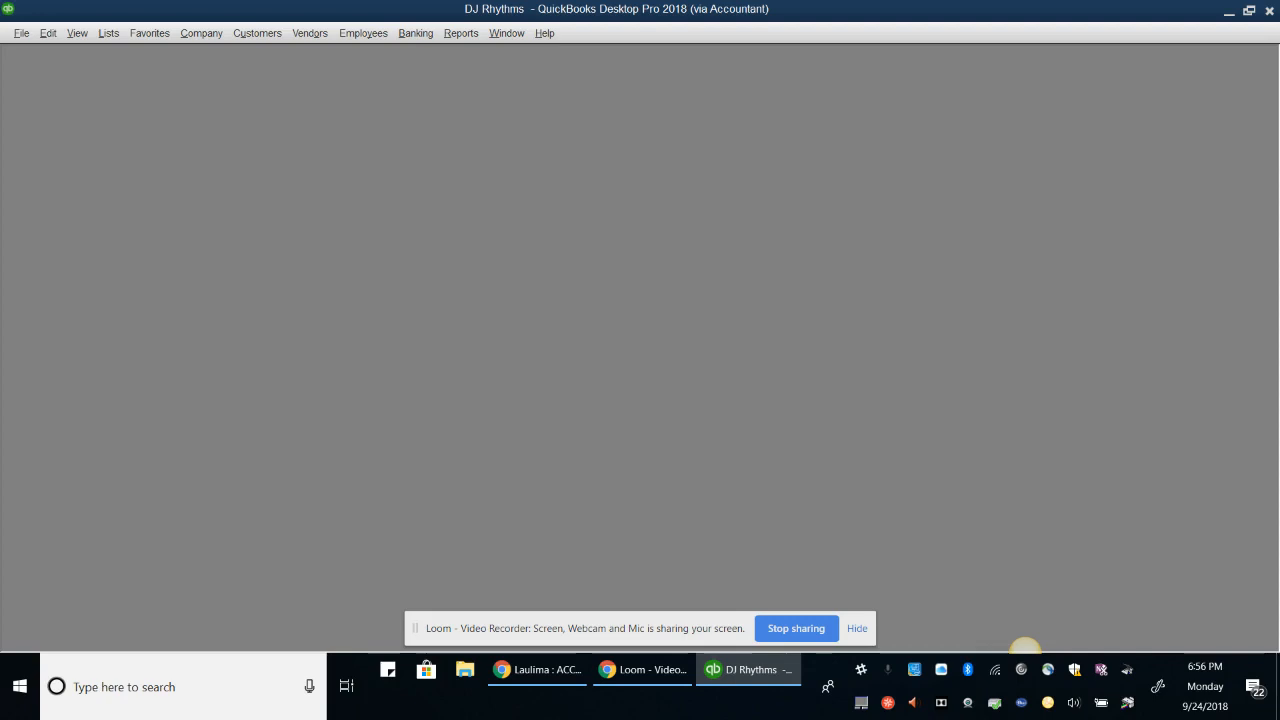
{"action": "key", "text": "alt+f"}
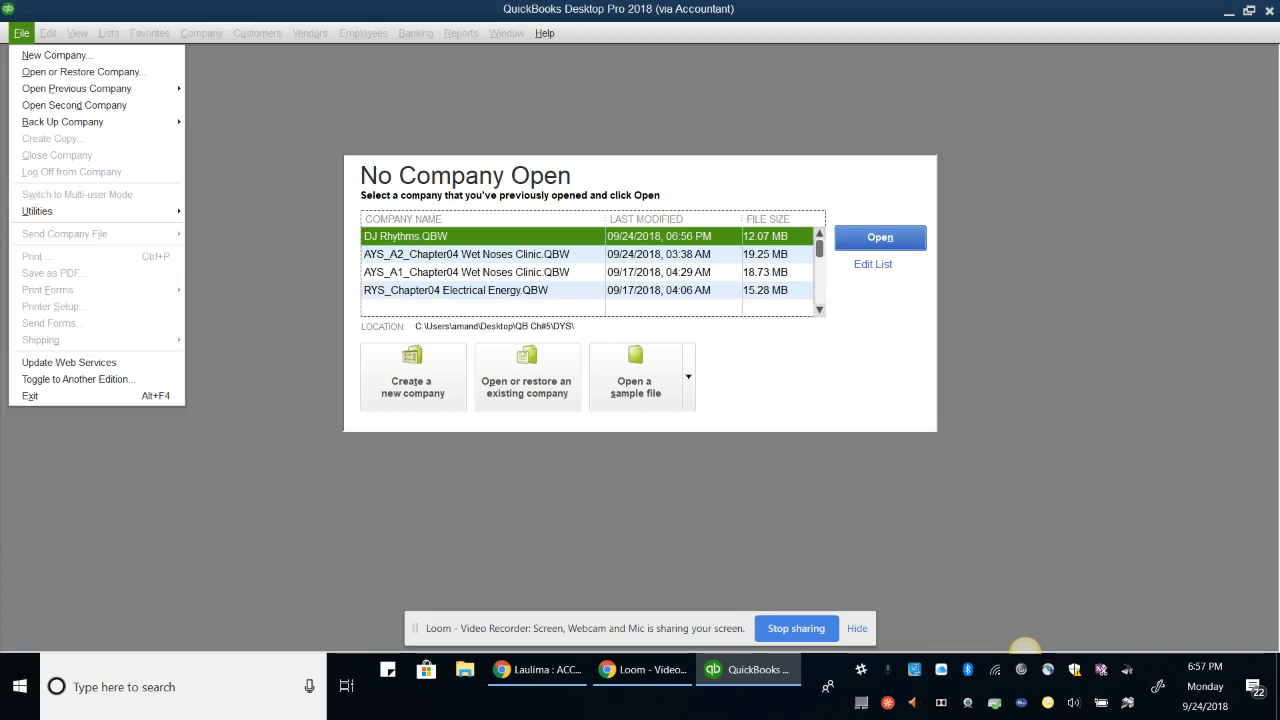
{"action": "left_click", "coordinate": [898, 236]}
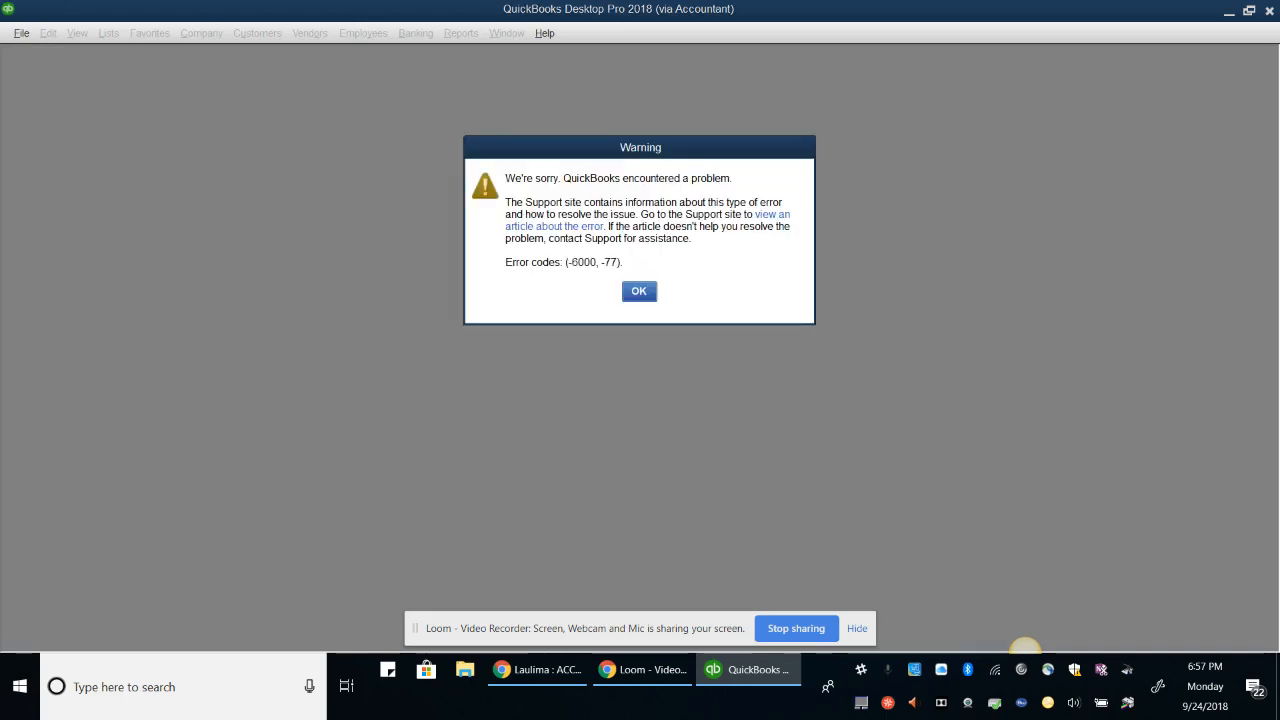
{"action": "left_click", "coordinate": [640, 291]}
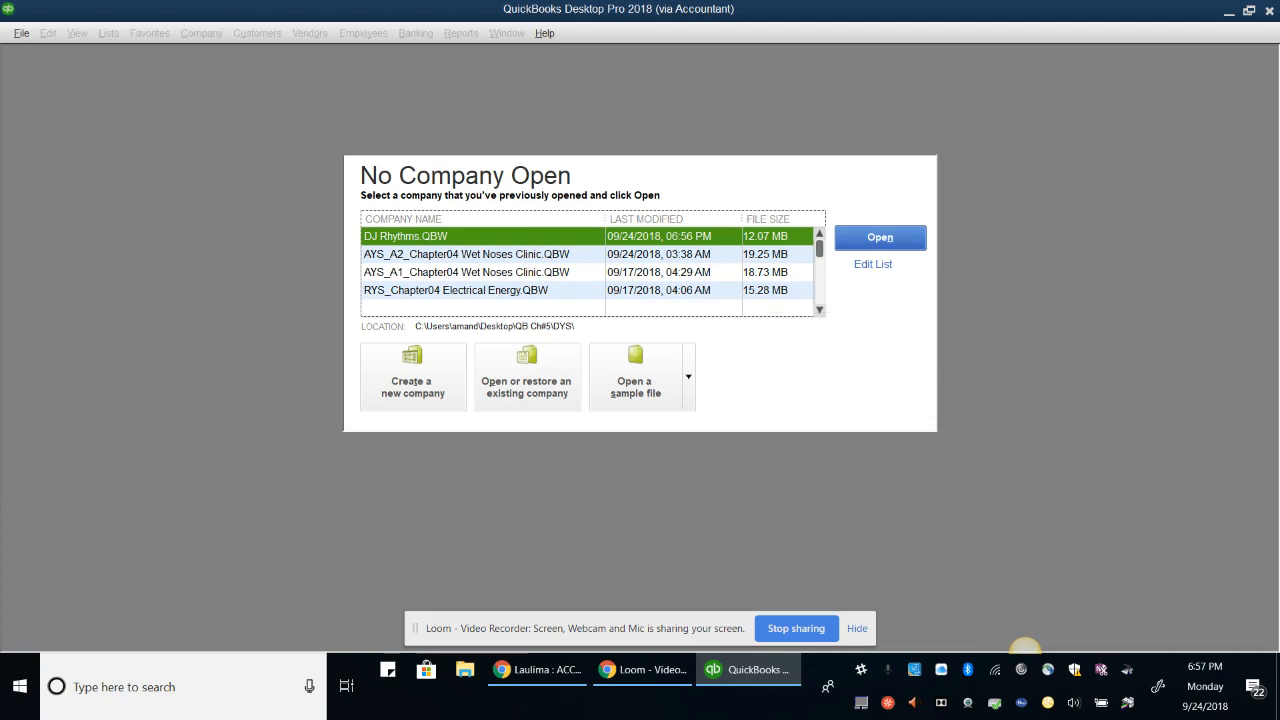
Reopen DJ Rhythms as administrator, re-entering the password after an incorrect first attempt
{"action": "left_click", "coordinate": [880, 238]}
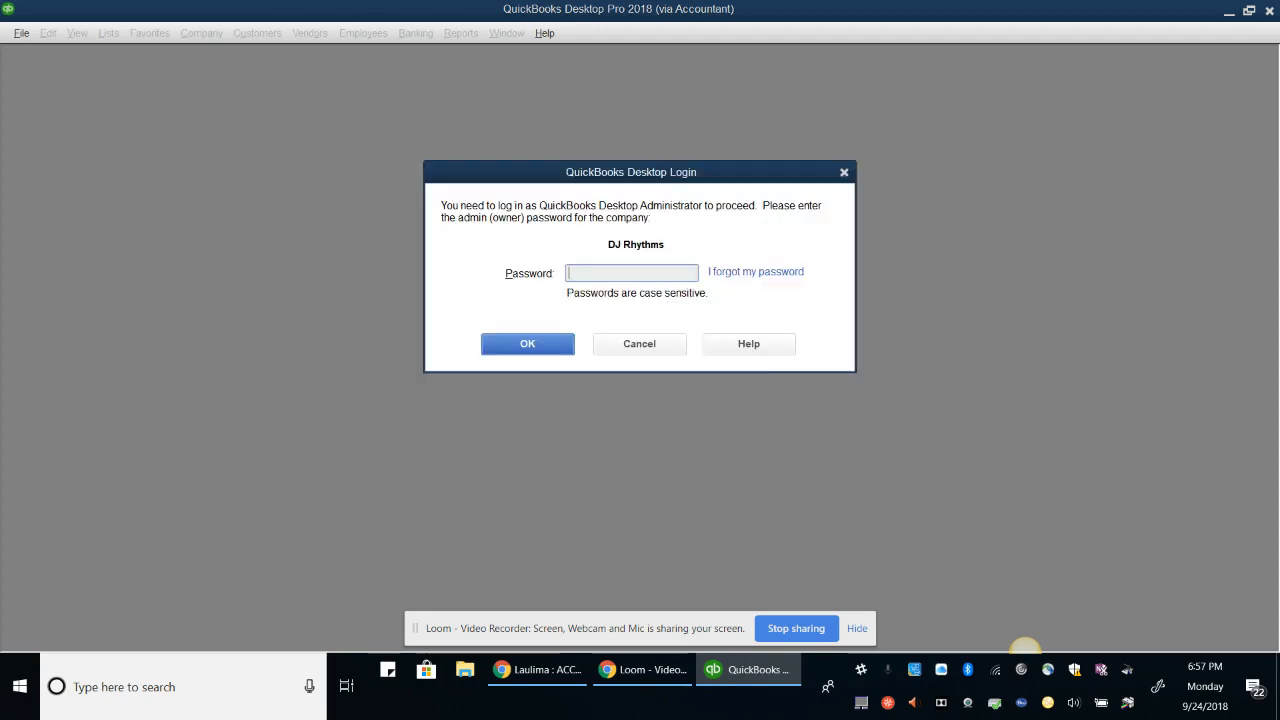
{"action": "type", "text": "*********"}
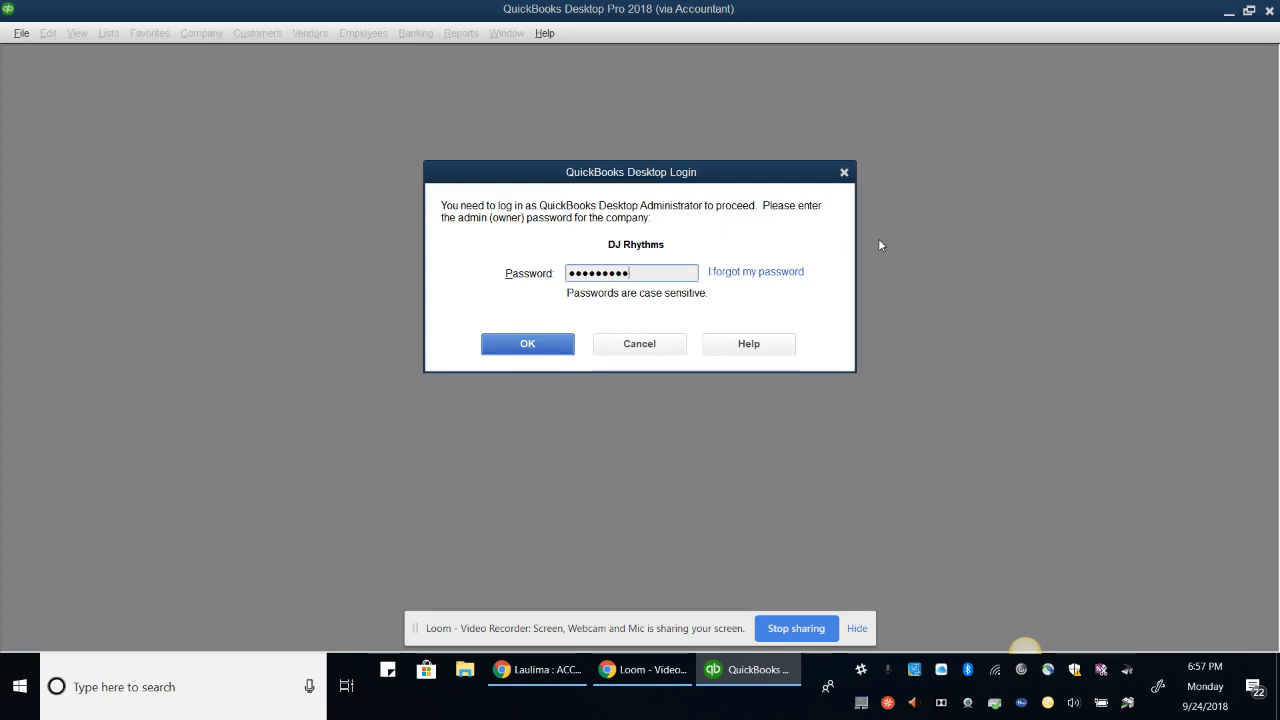
{"action": "key", "text": "Return"}
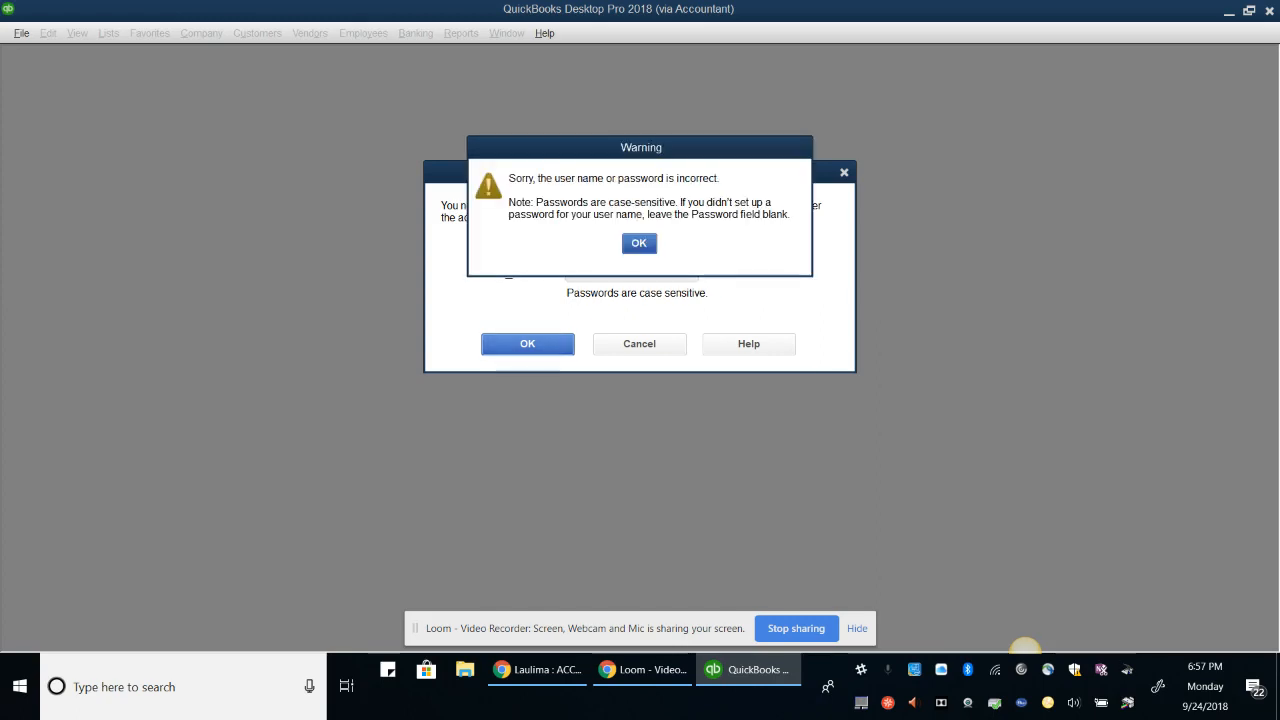
{"action": "key", "text": "Return"}
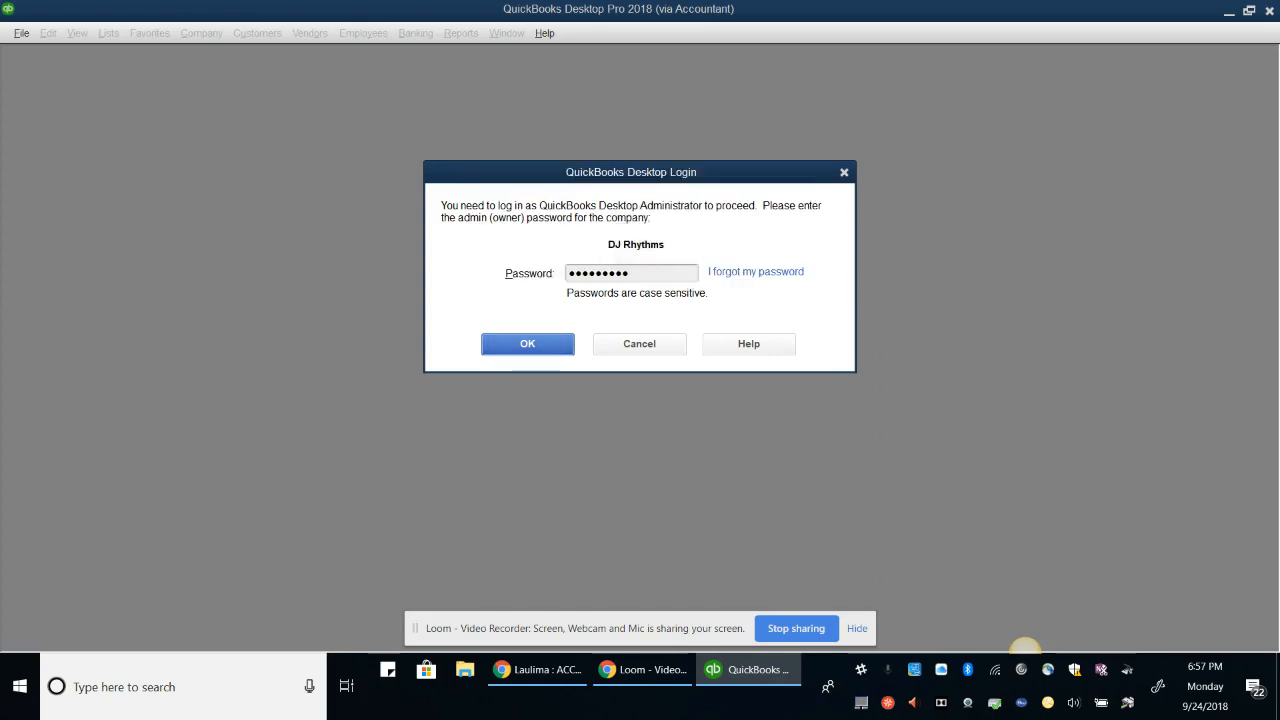
{"action": "key", "text": "BackSpace"}
{"action": "key", "text": "BackSpace"}
{"action": "key", "text": "BackSpace"}
{"action": "key", "text": "BackSpace"}
{"action": "key", "text": "BackSpace"}
{"action": "key", "text": "BackSpace"}
{"action": "key", "text": "BackSpace"}
{"action": "key", "text": "BackSpace"}
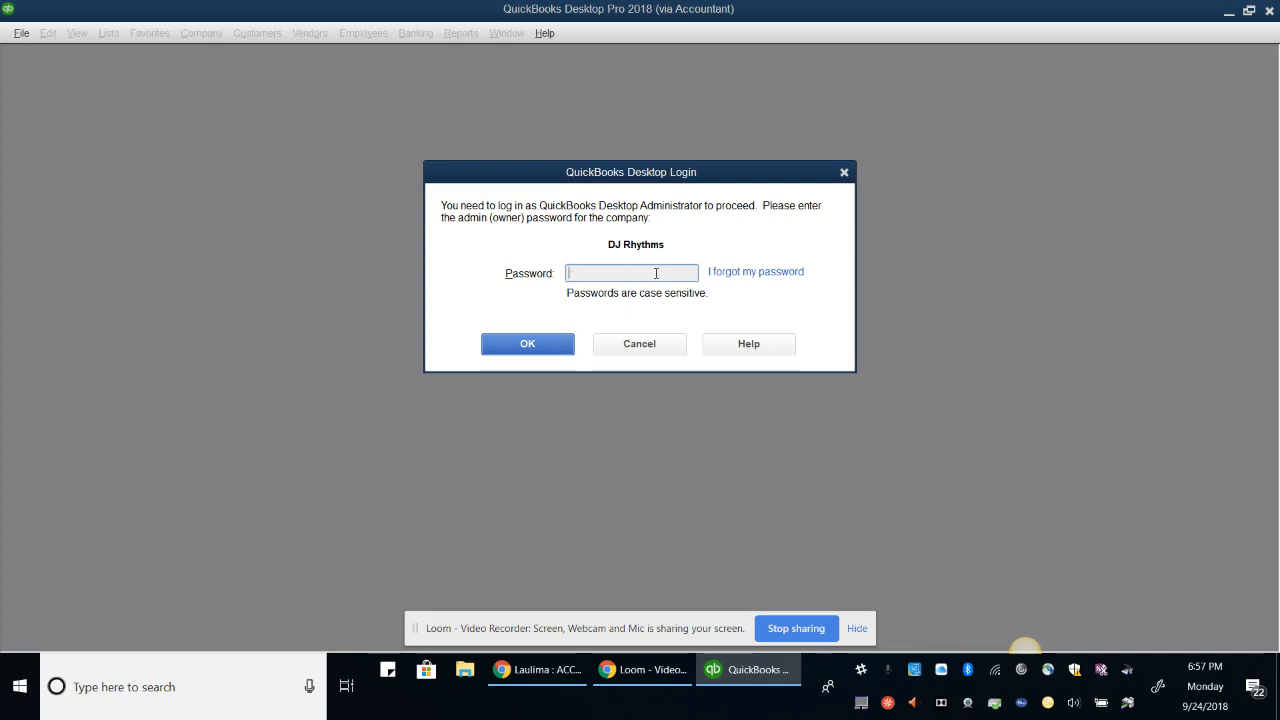
{"action": "type", "text": "**********"}
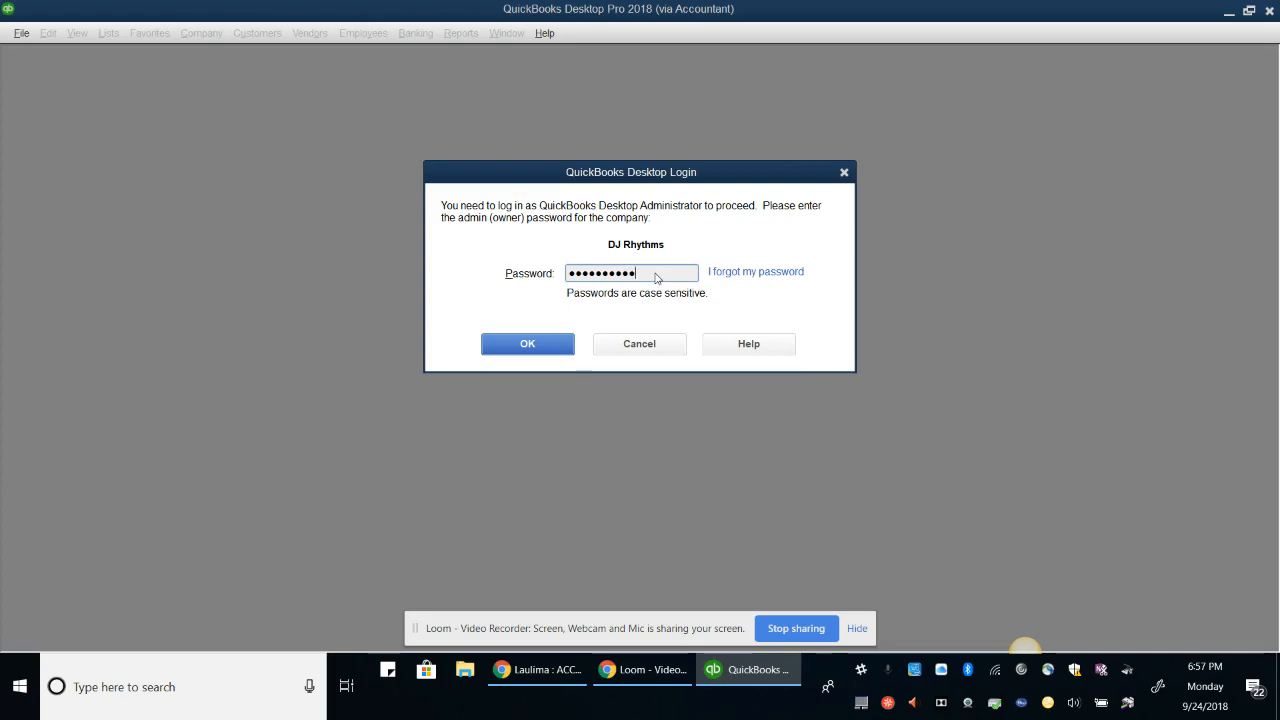
{"action": "key", "text": "Return"}
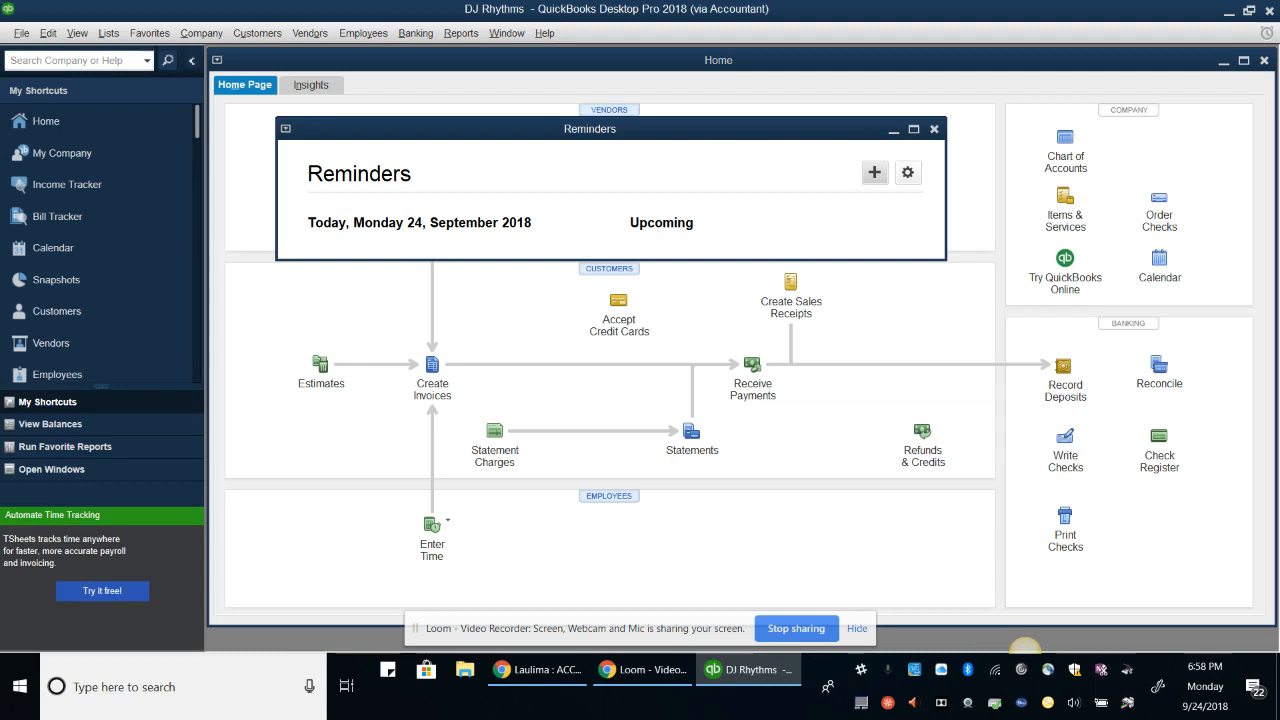
Uncheck Show Reminders List in My Preferences and move on to Spelling preferences
{"action": "left_click", "coordinate": [907, 172]}
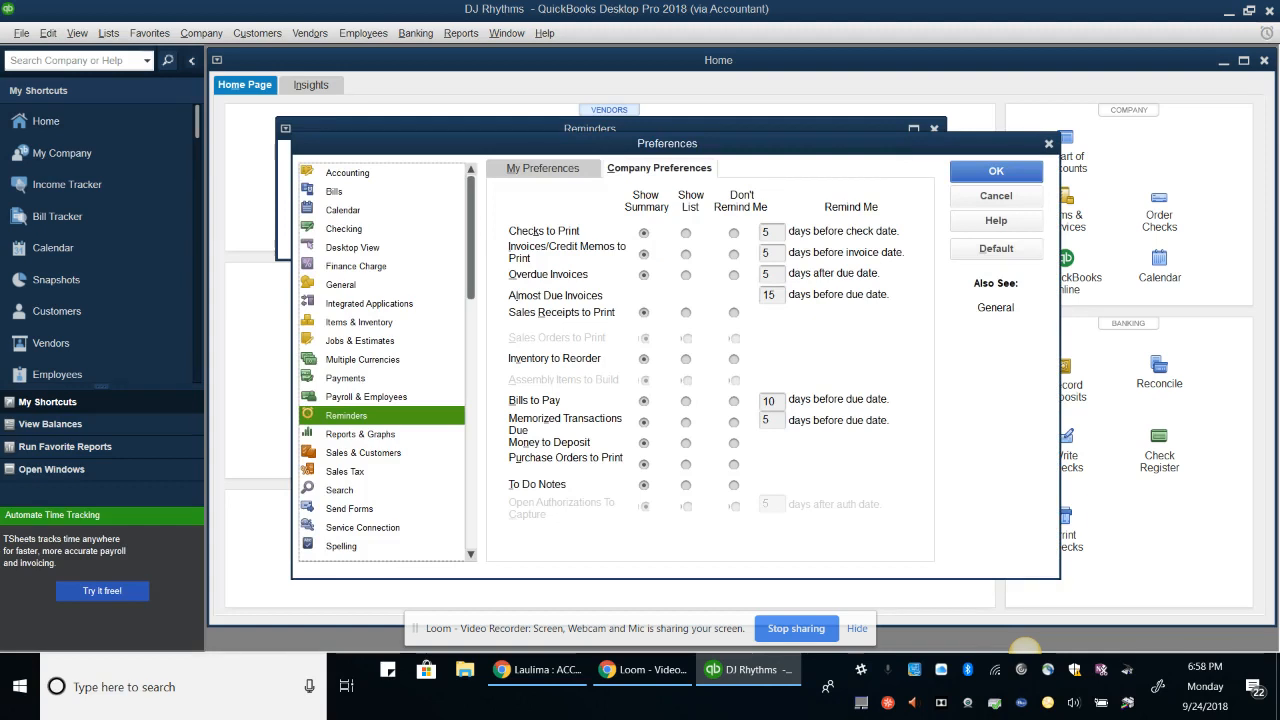
{"action": "left_click", "coordinate": [543, 168]}
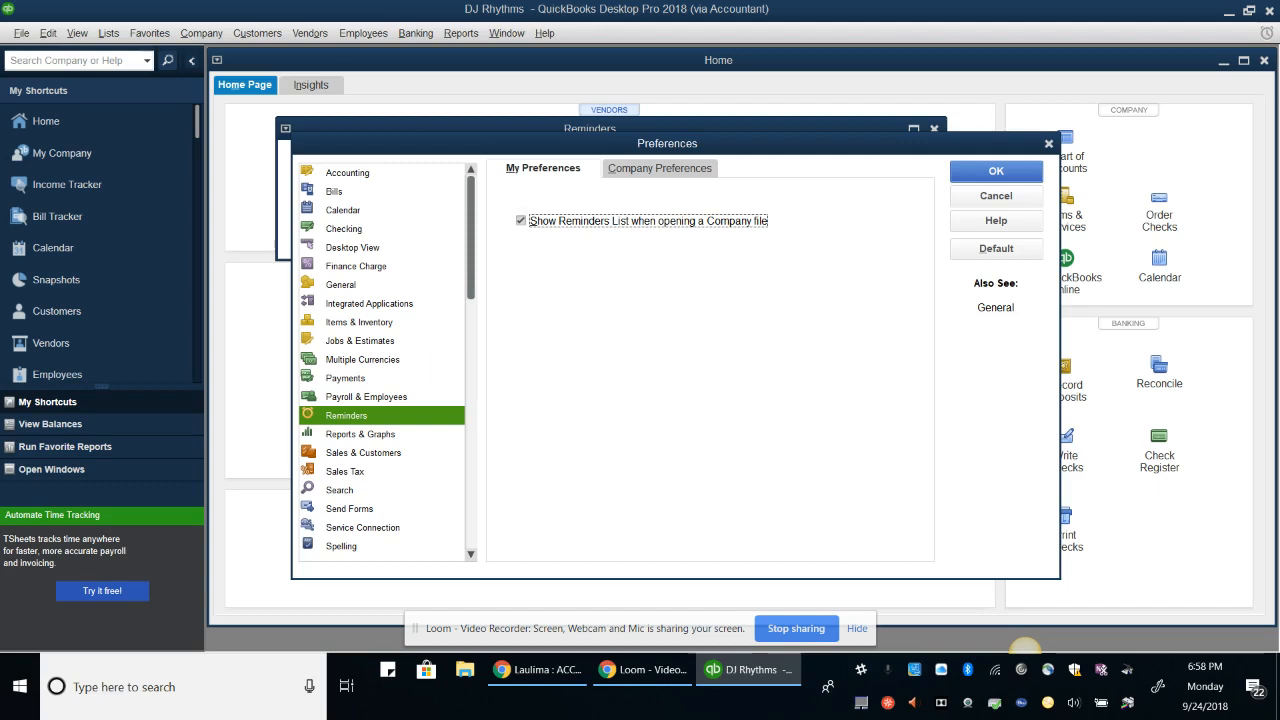
{"action": "left_click", "coordinate": [520, 220]}
{"action": "left_click", "coordinate": [341, 546]}
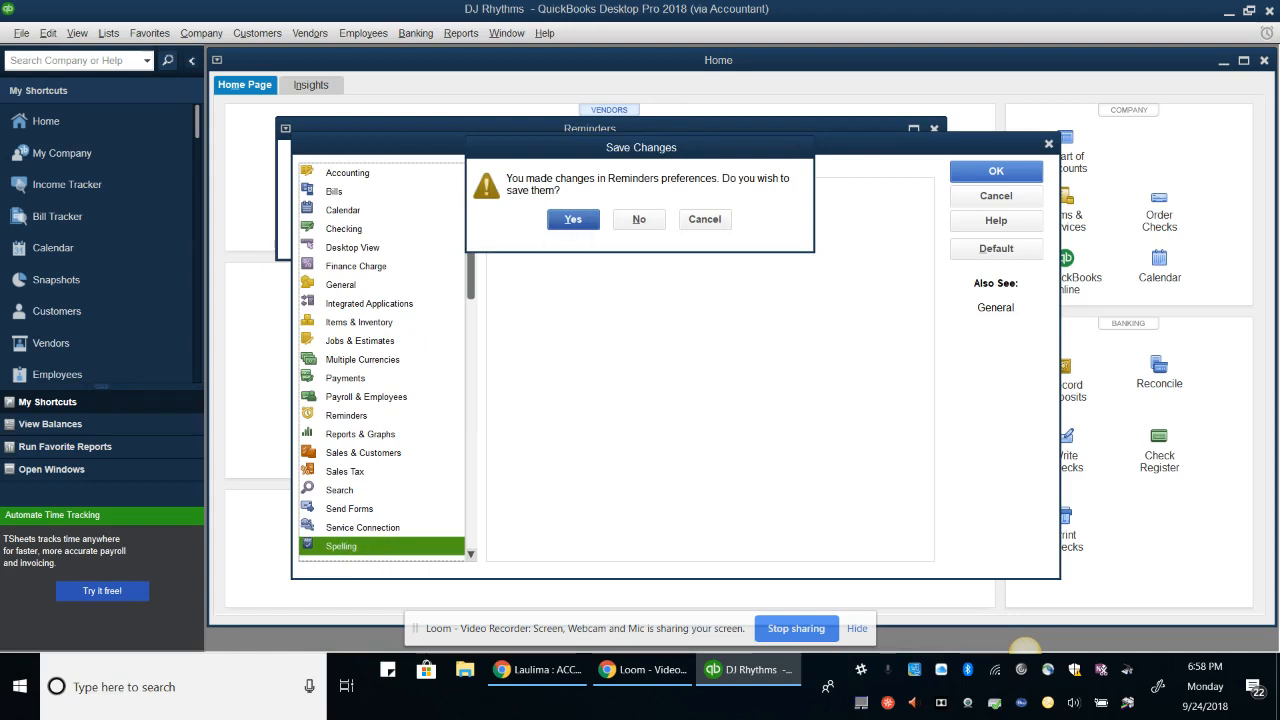
Save the Reminders change, turn off Always check spelling, save it, and review Accounting company preferences
{"action": "key", "text": "Return"}
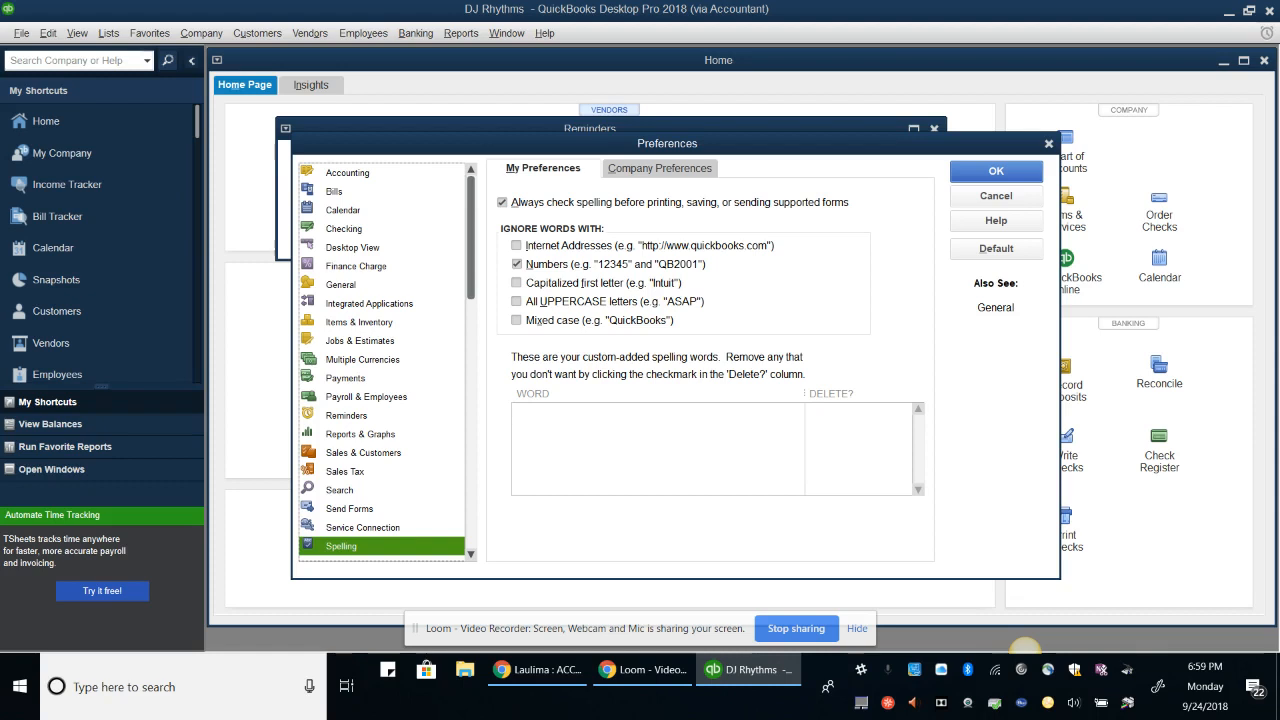
{"action": "left_click", "coordinate": [502, 202]}
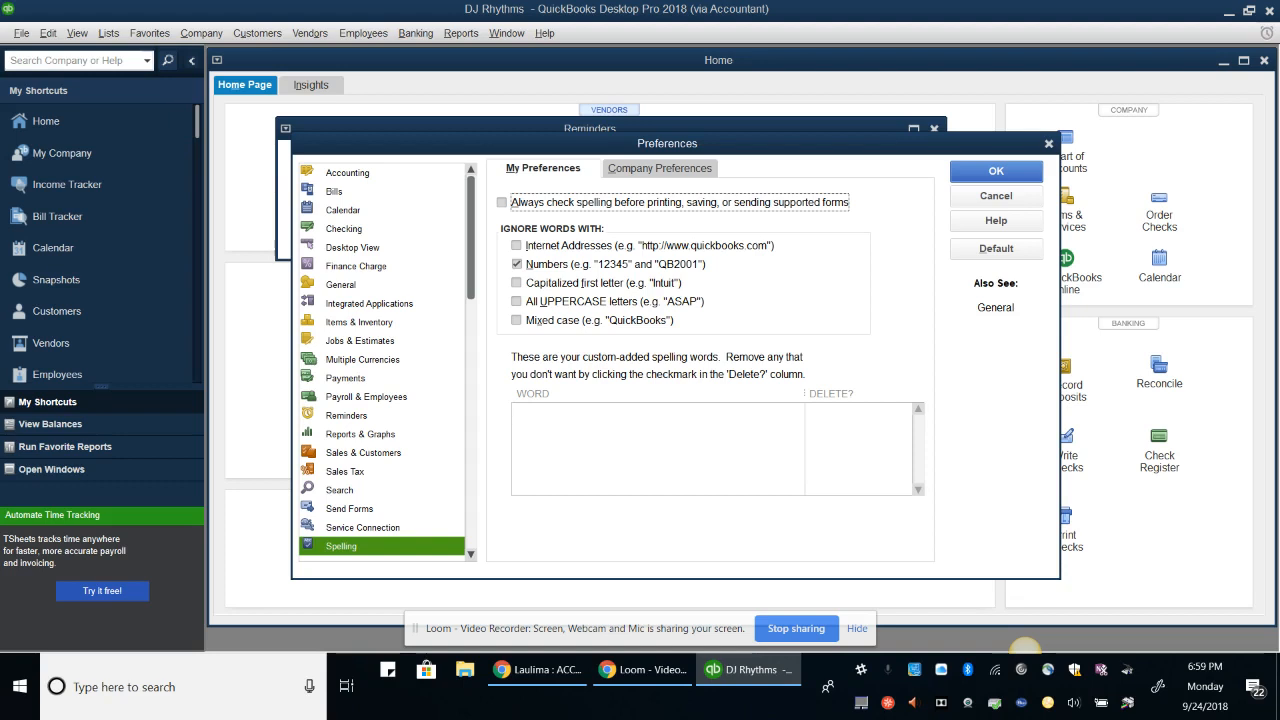
{"action": "left_click", "coordinate": [348, 173]}
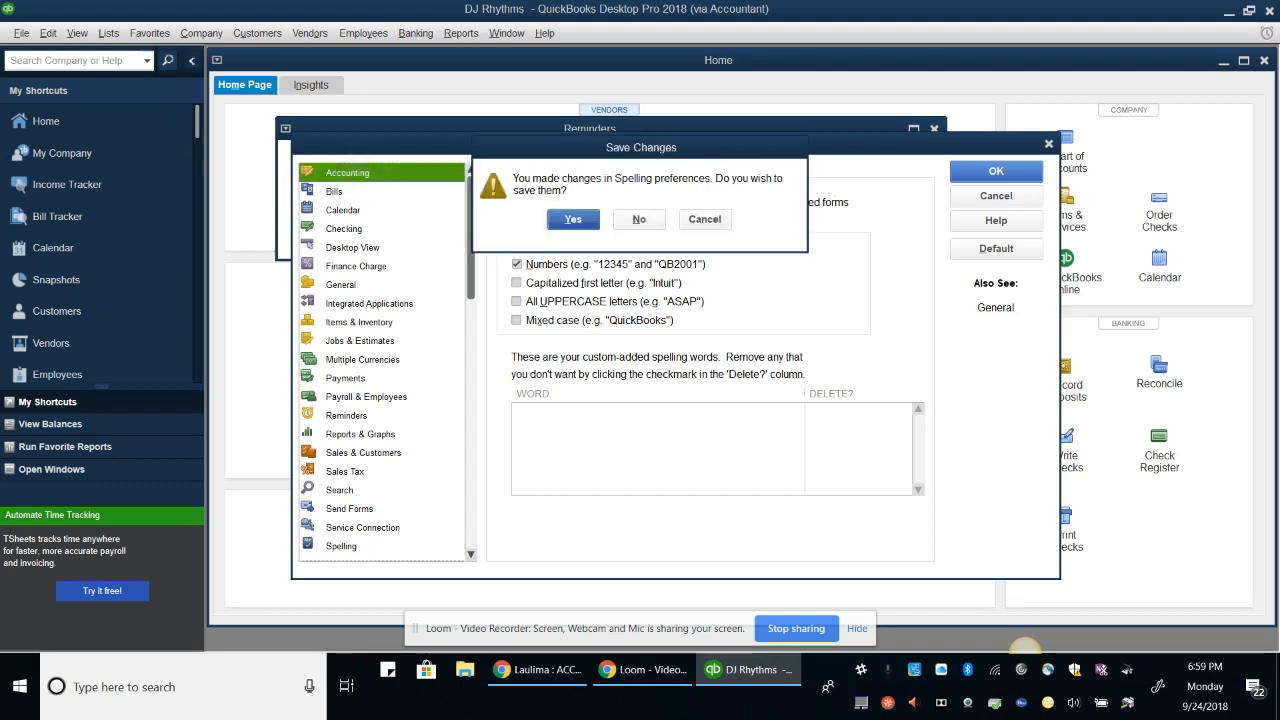
{"action": "key", "text": "Return"}
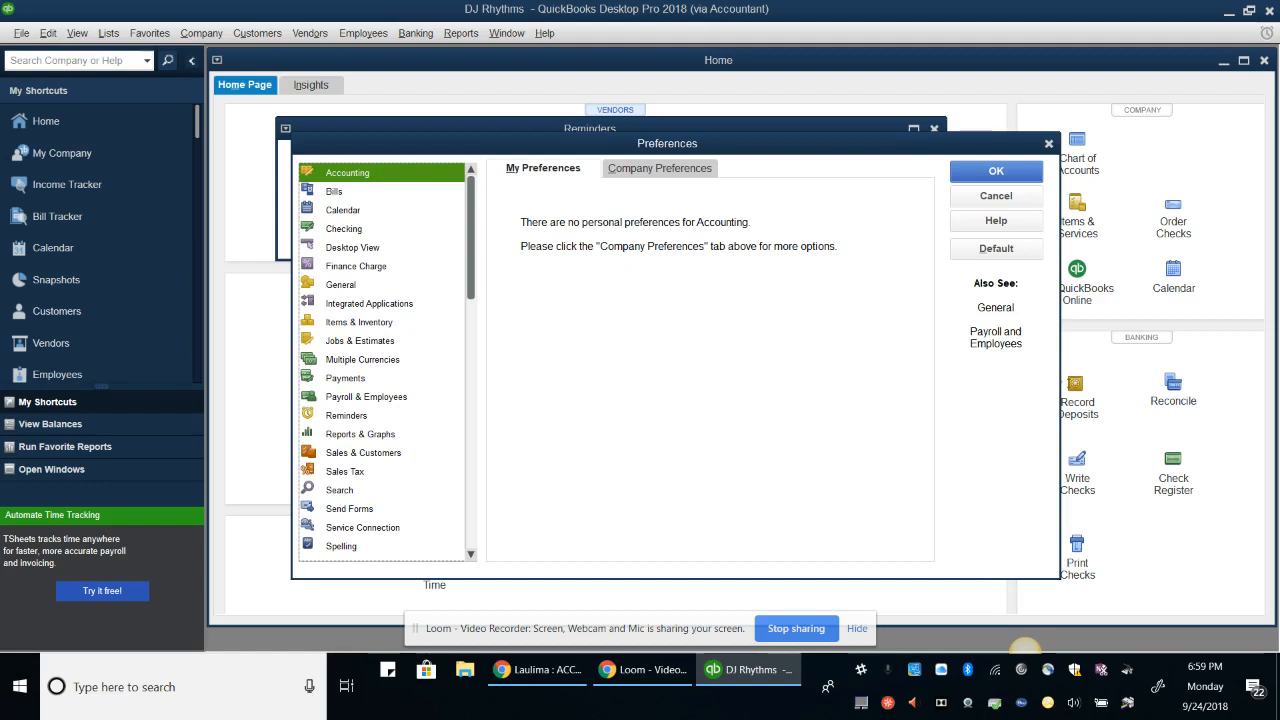
{"action": "left_click", "coordinate": [660, 168]}
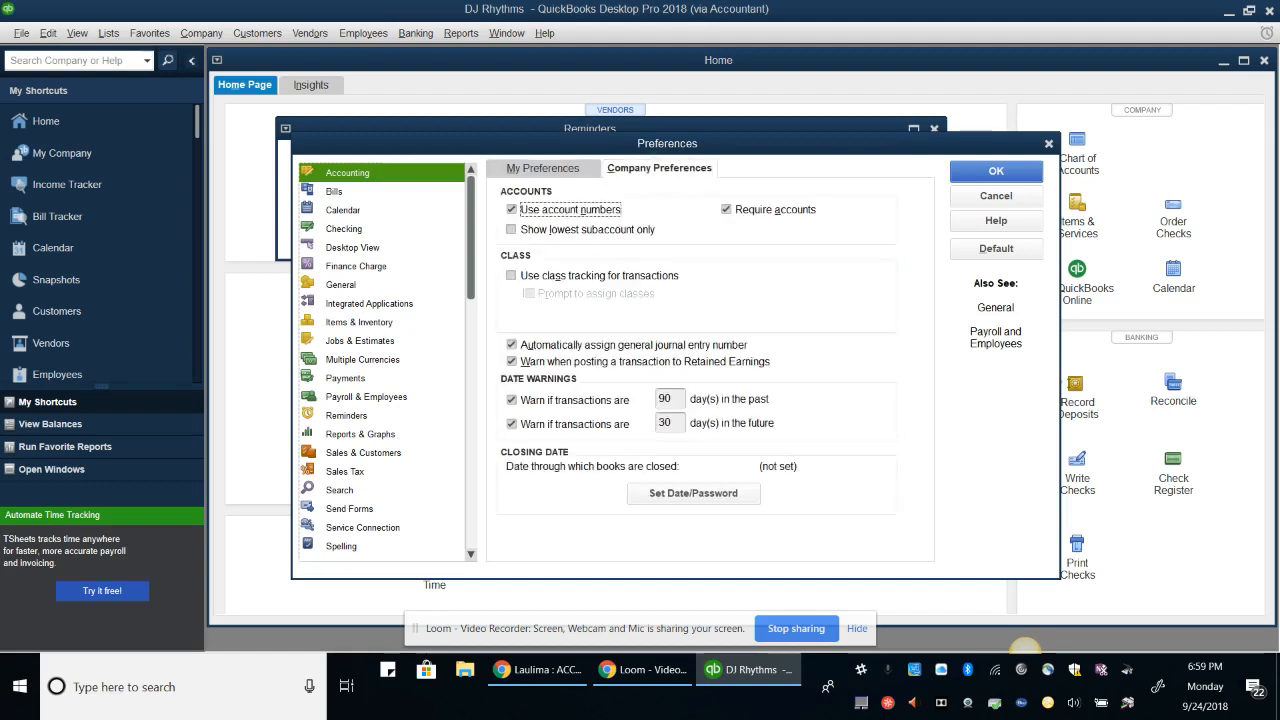
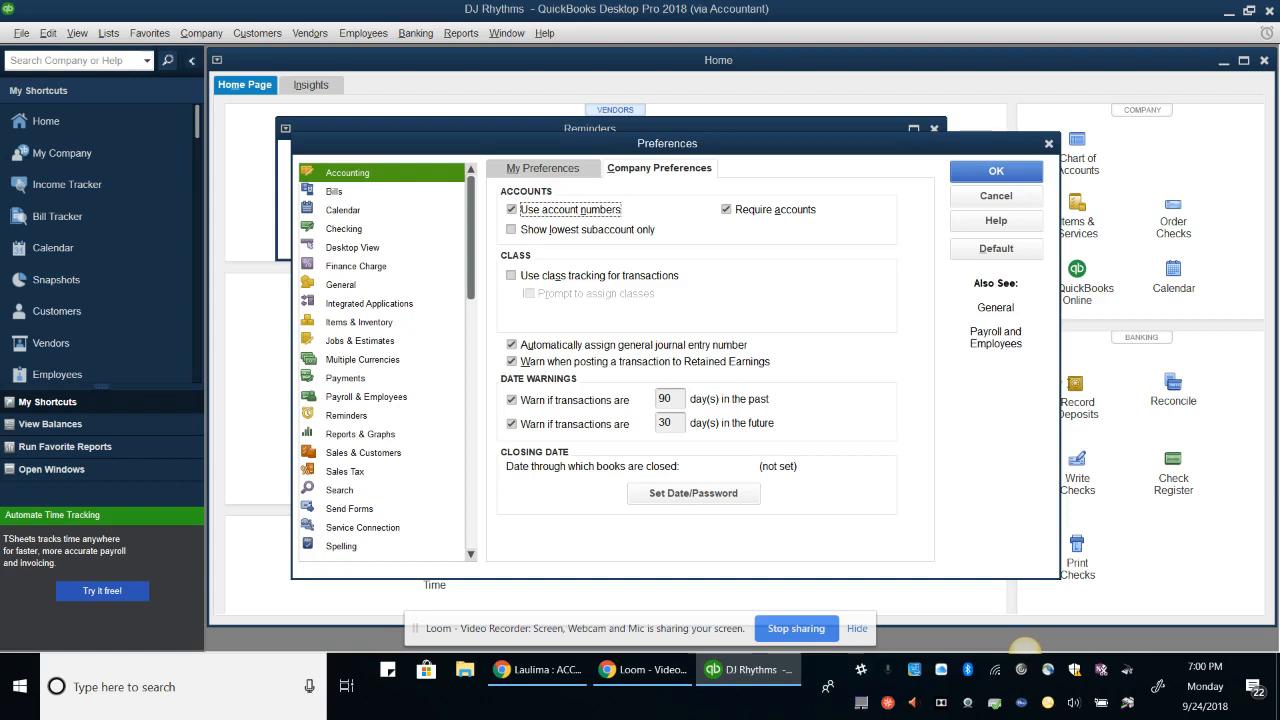
Turn off the warning for transactions dated 30 days in the future and save the preferences
{"action": "left_click", "coordinate": [512, 424]}
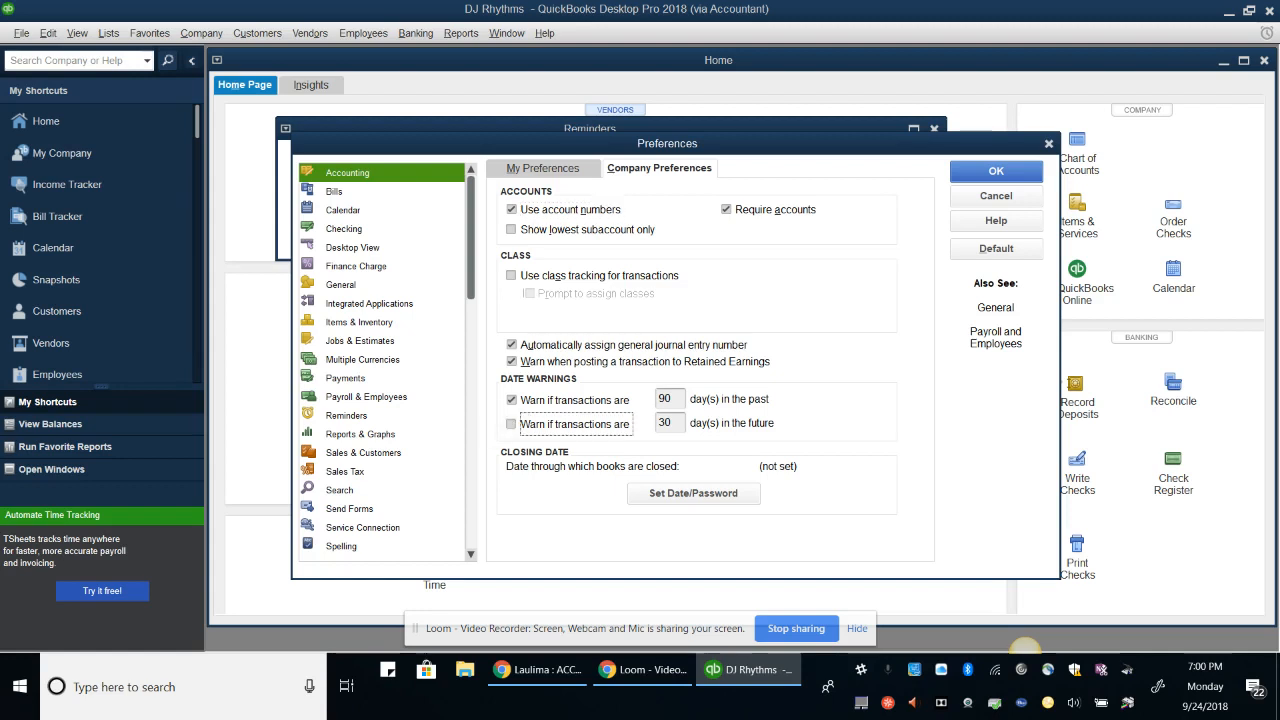
{"action": "key", "text": "Return"}
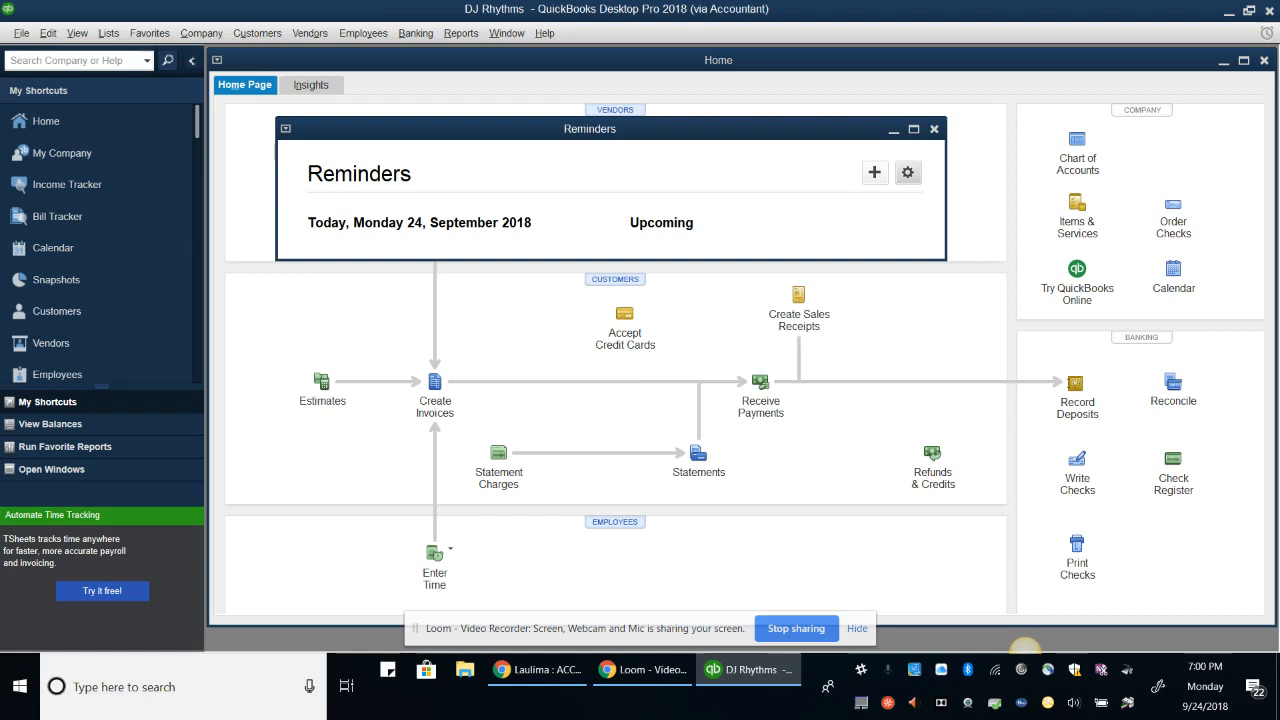
Close the Reminders window and start a new item from the Item List
{"action": "left_click", "coordinate": [934, 129]}
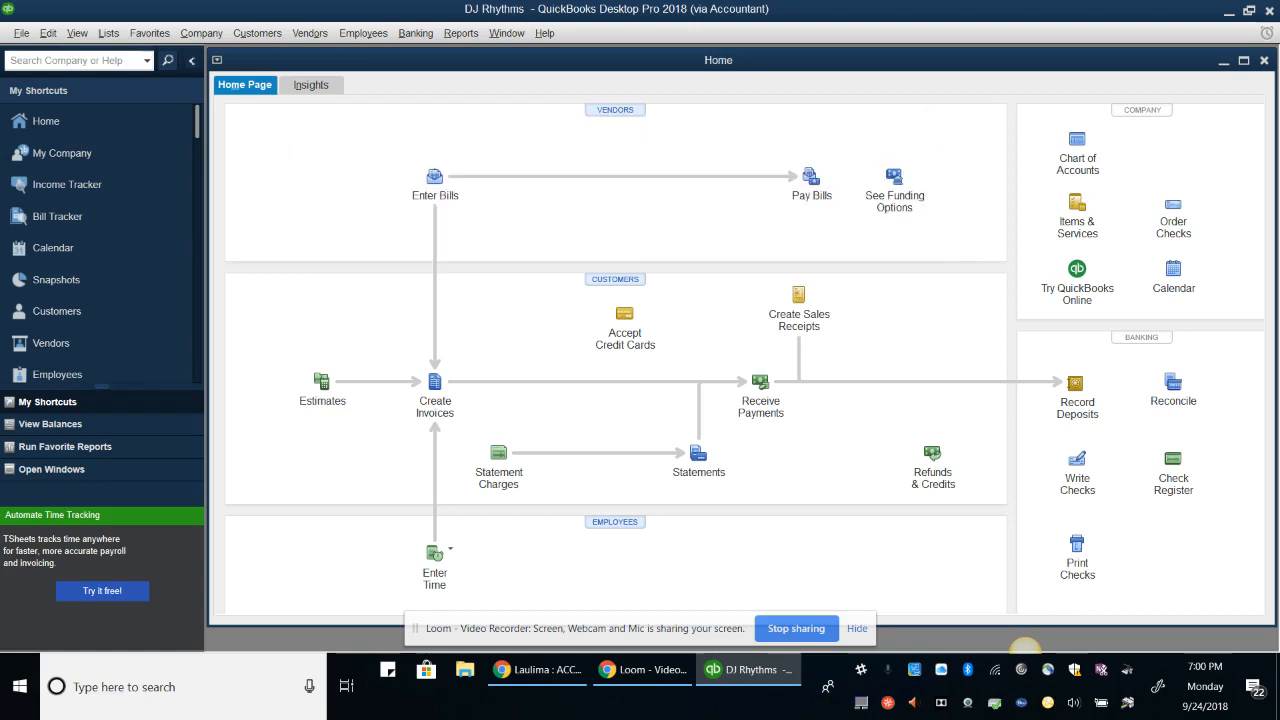
{"action": "left_click", "coordinate": [108, 33]}
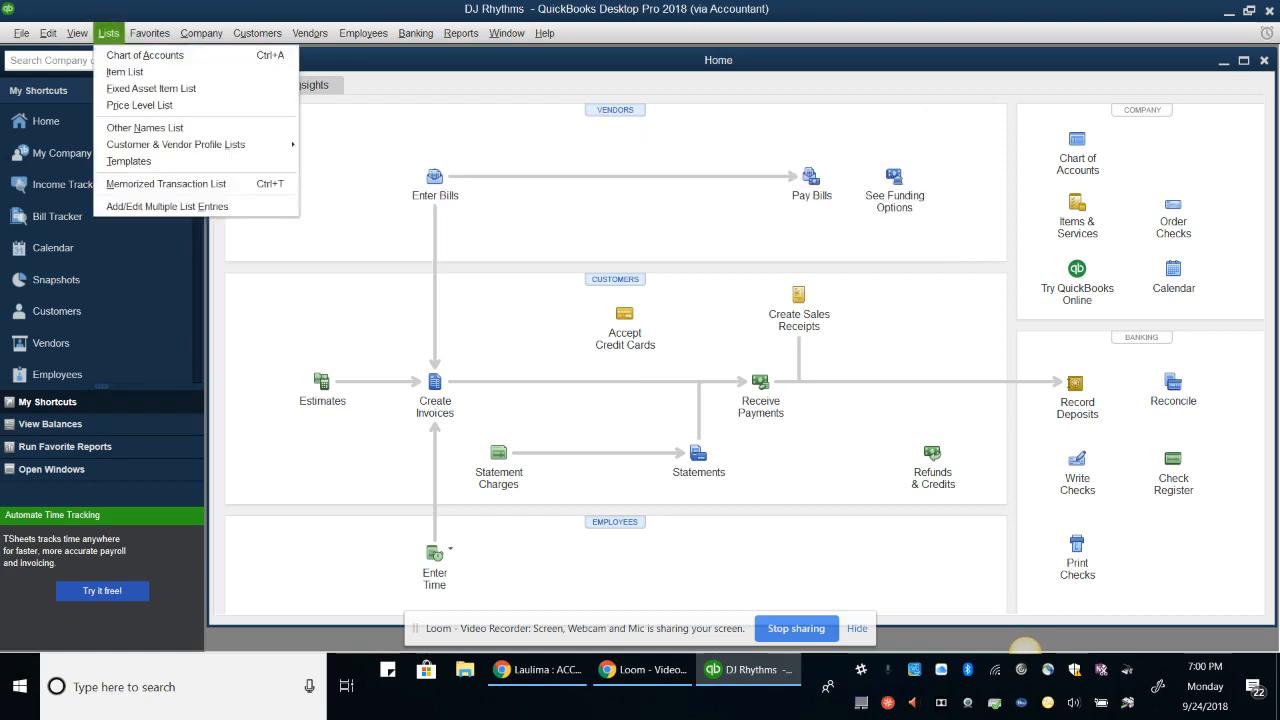
{"action": "left_click", "coordinate": [125, 72]}
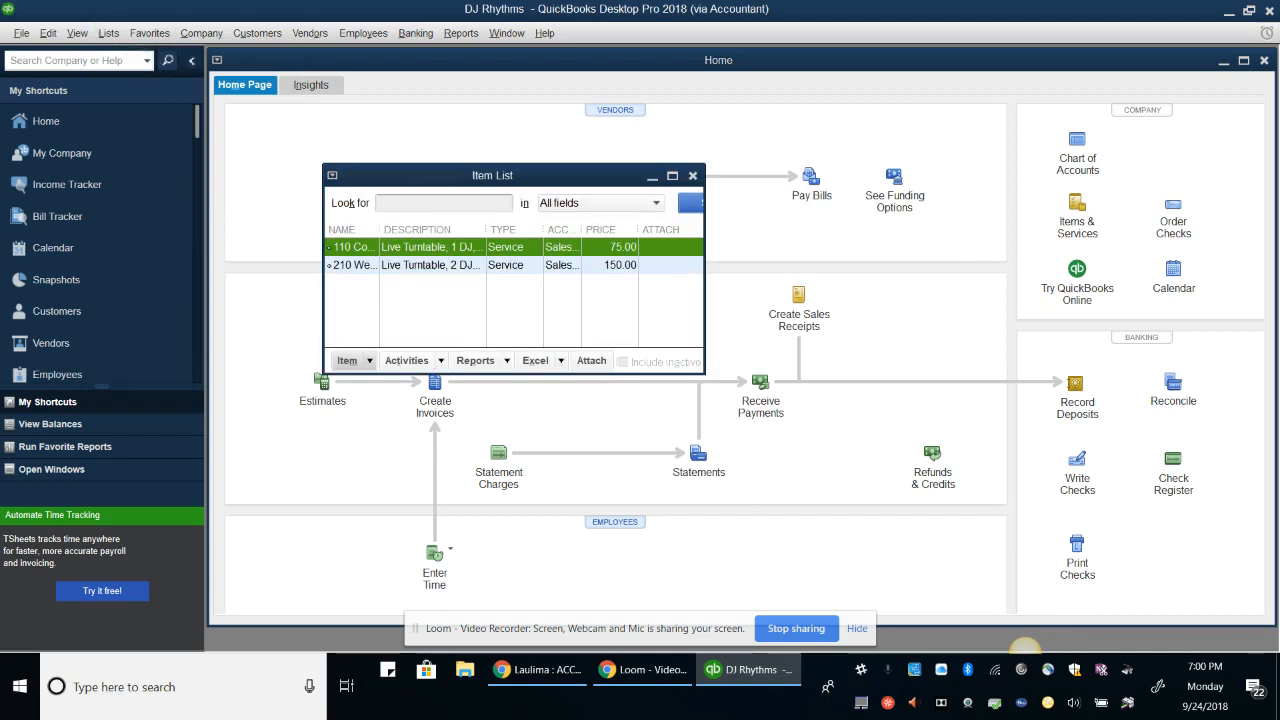
{"action": "left_click", "coordinate": [350, 360]}
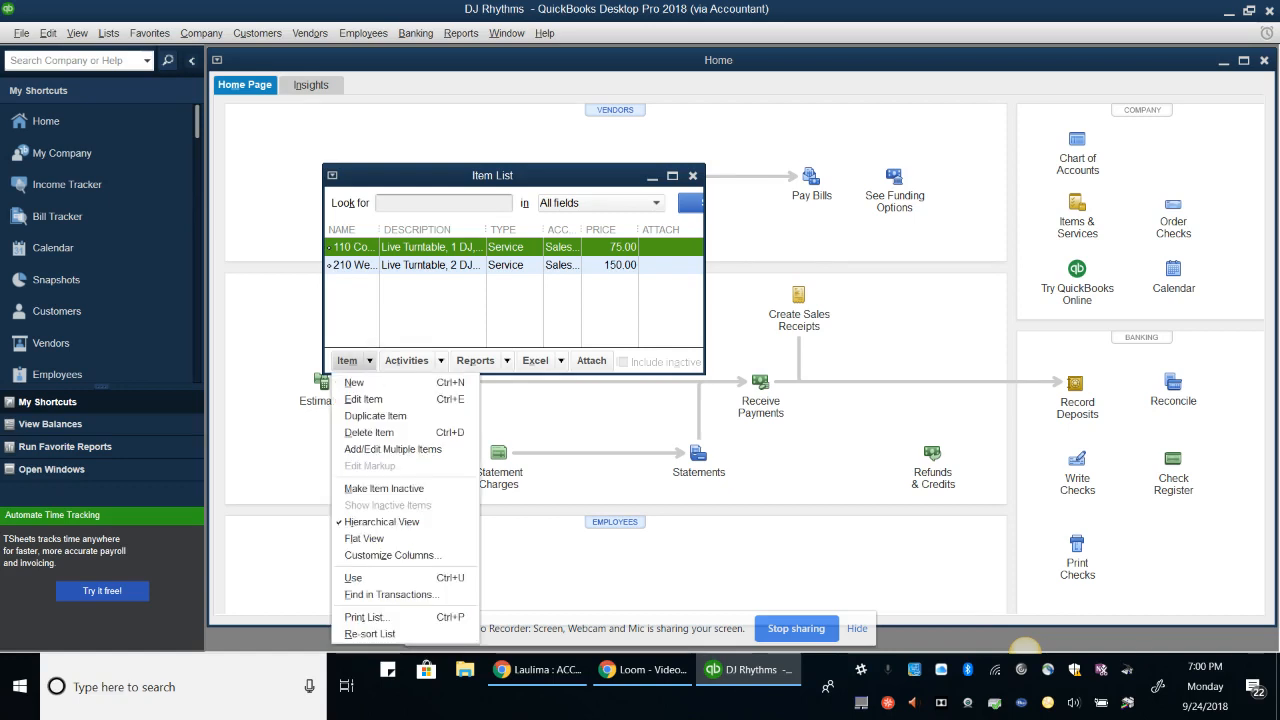
{"action": "left_click", "coordinate": [355, 383]}
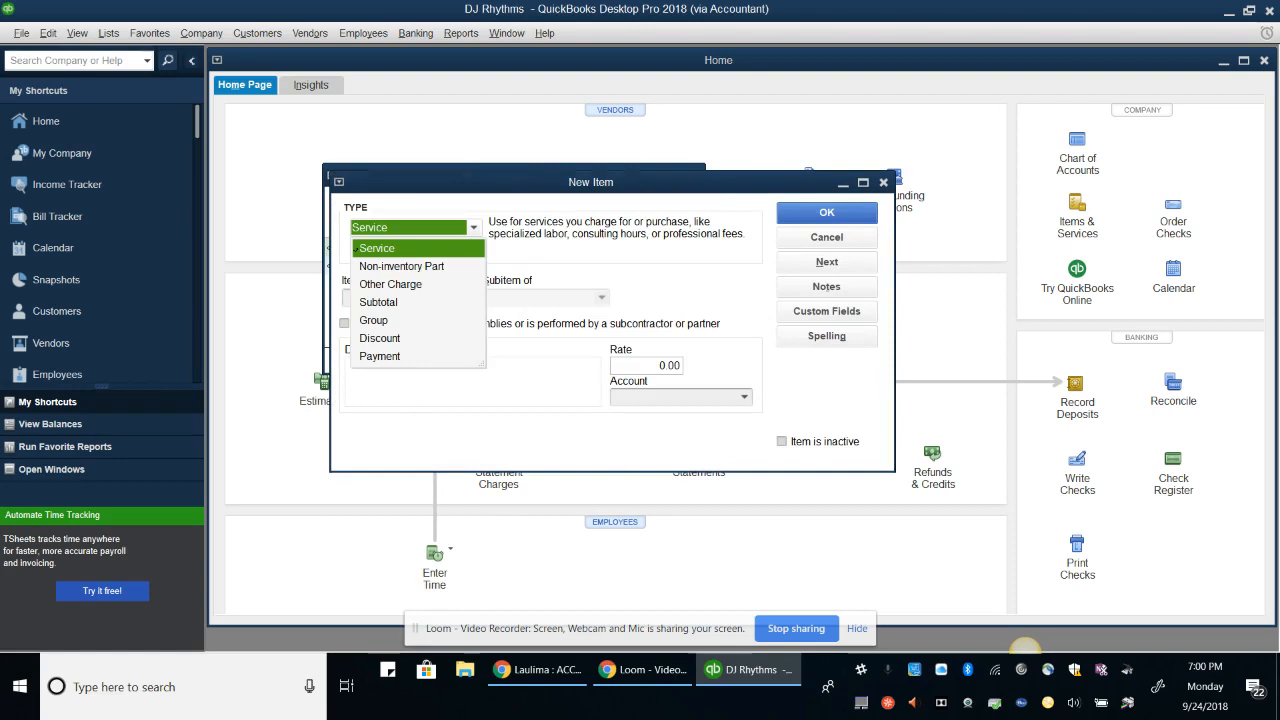
Name the service item '310 Sweet Sixteen Base Package' and describe it as 'Live Turntable, 2 DJs, basic light show, 1 photo booth - 1 hour'
{"action": "key", "text": "Tab"}
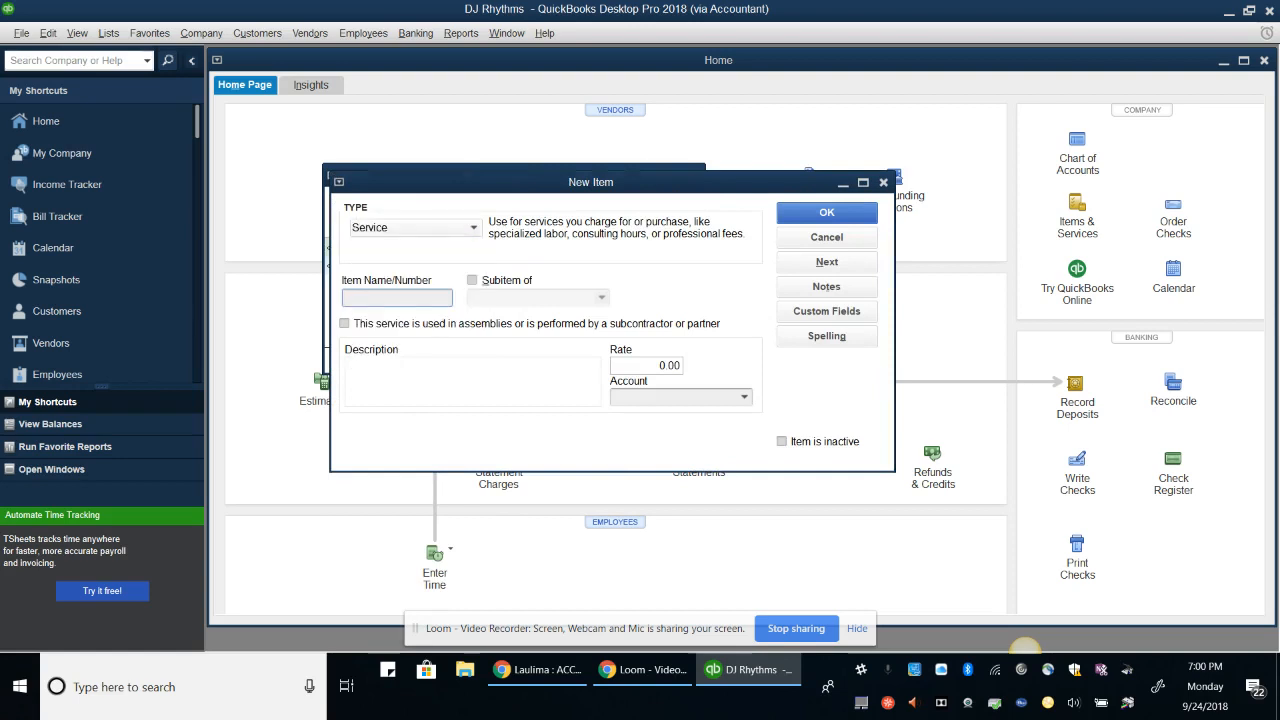
{"action": "type", "text": "310 Sweet"}
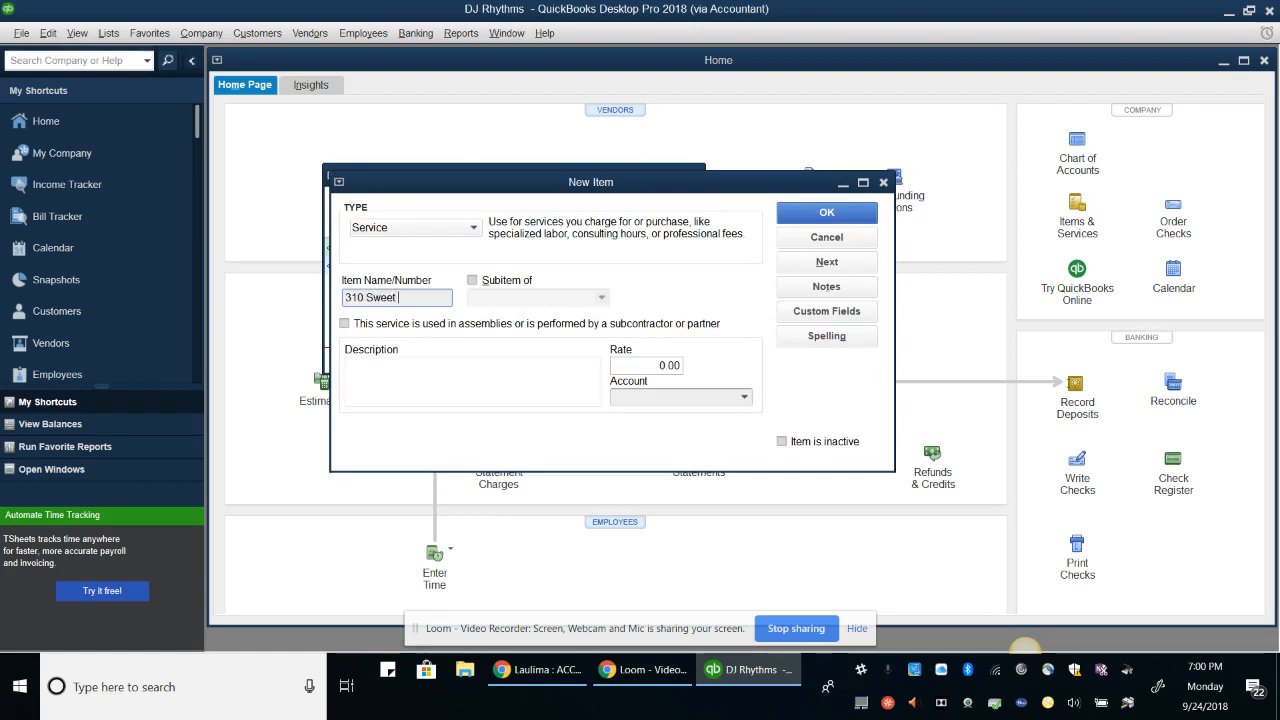
{"action": "type", "text": " Sixteen Base Package"}
{"action": "key", "text": "Tab"}
{"action": "key", "text": "Tab"}
{"action": "key", "text": "Tab"}
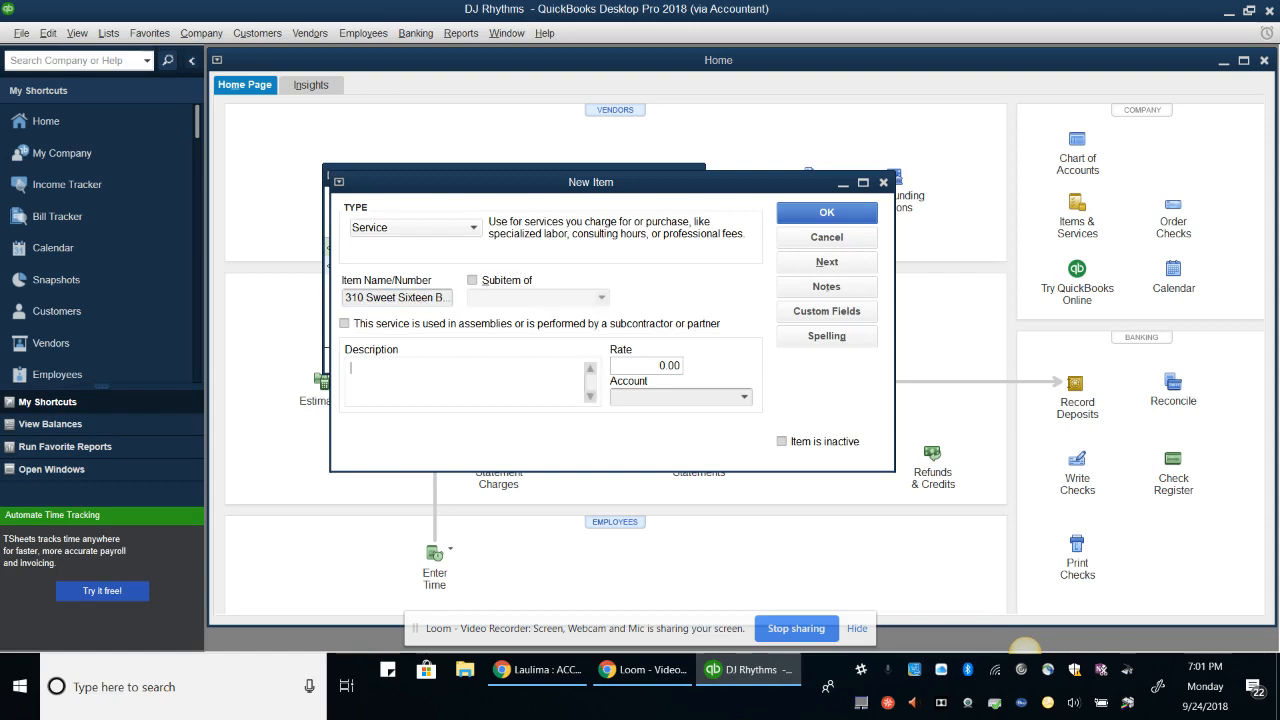
{"action": "type", "text": "Live Turntable, 2 DJs, basic lig"}
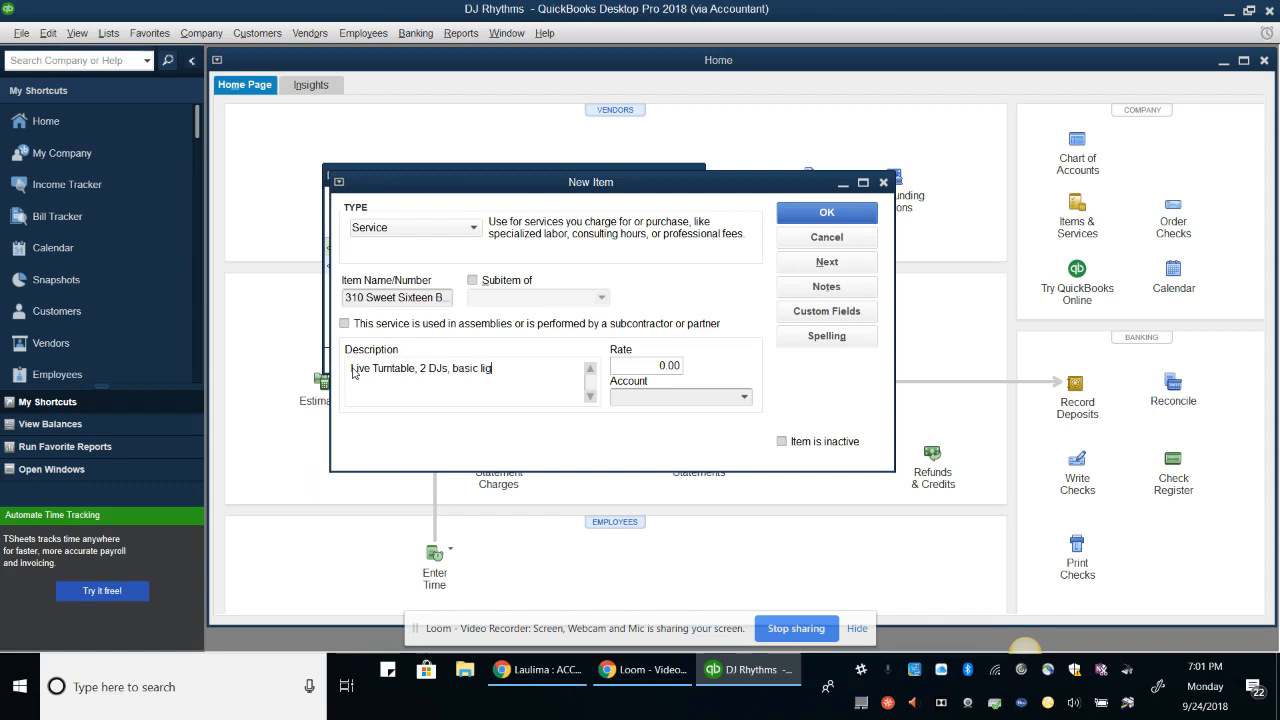
{"action": "type", "text": "ht show, 1 photo booth - 1"}
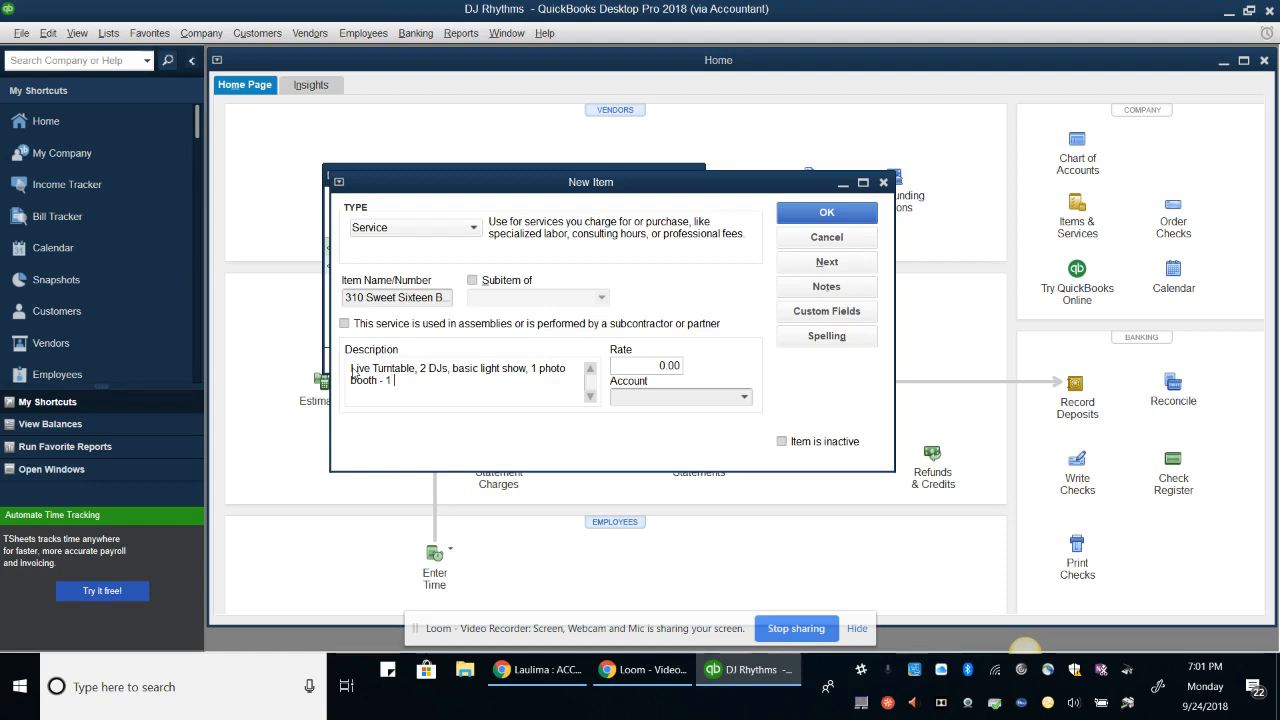
{"action": "type", "text": " hour"}
Set the item's rate to 150 and pick the Sales Income account
{"action": "left_click", "coordinate": [673, 364]}
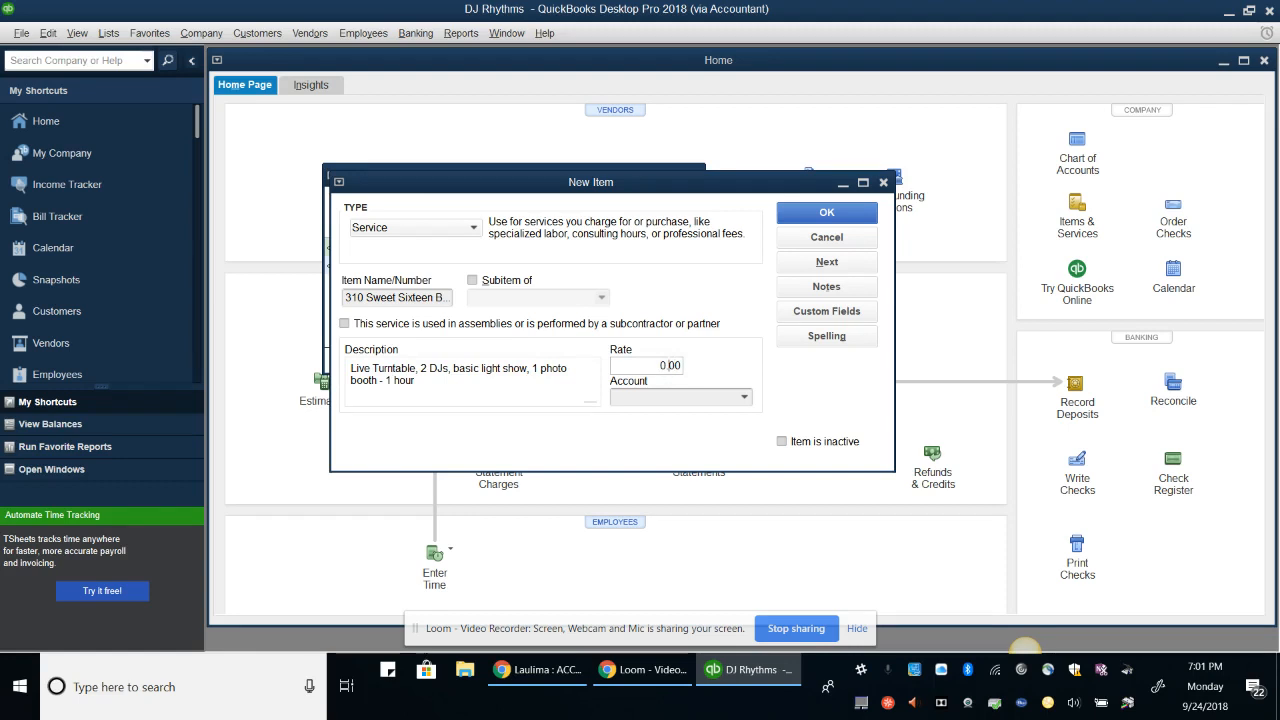
{"action": "key", "text": "BackSpace"}
{"action": "key", "text": "BackSpace"}
{"action": "type", "text": "150"}
{"action": "key", "text": "Tab"}
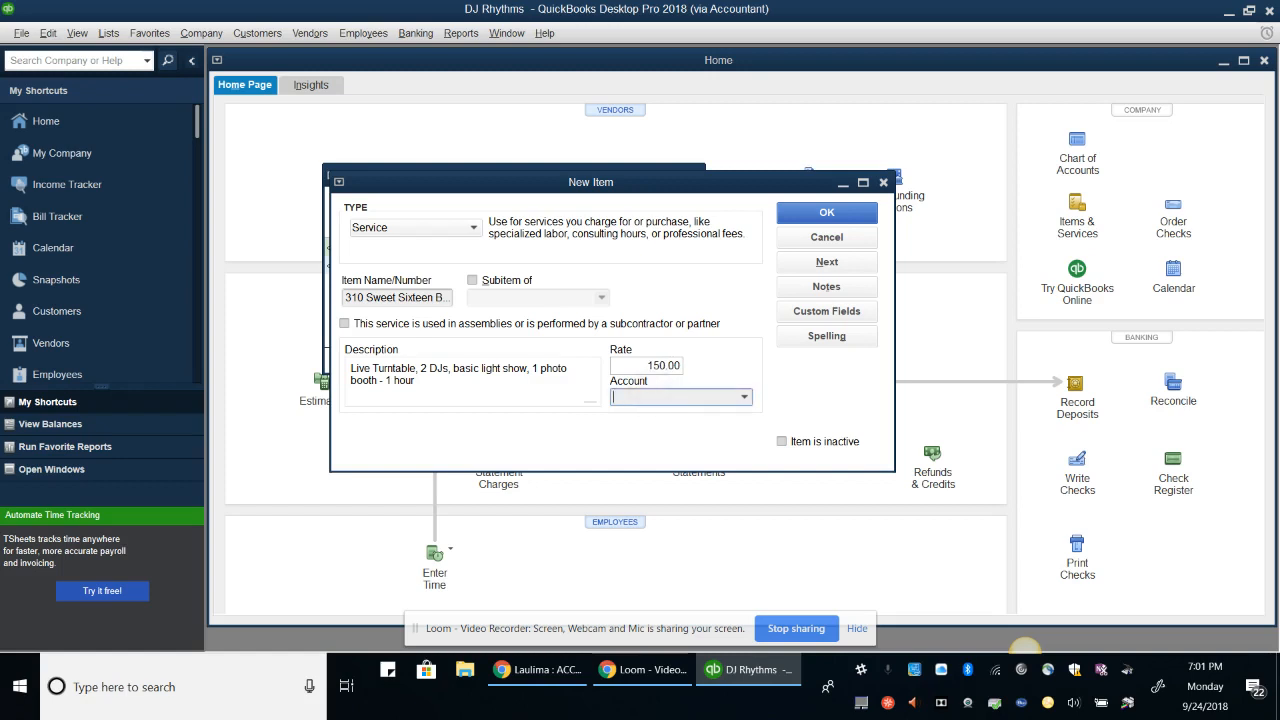
{"action": "type", "text": "sales"}
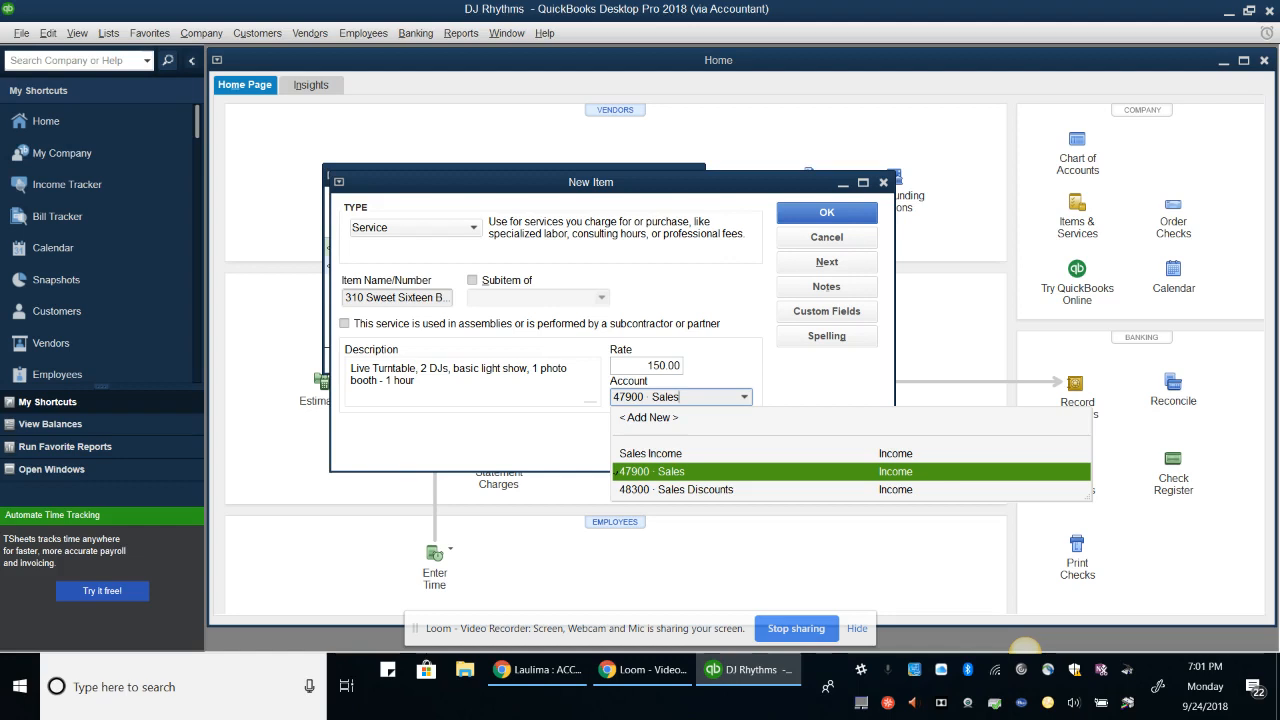
{"action": "key", "text": "Up"}
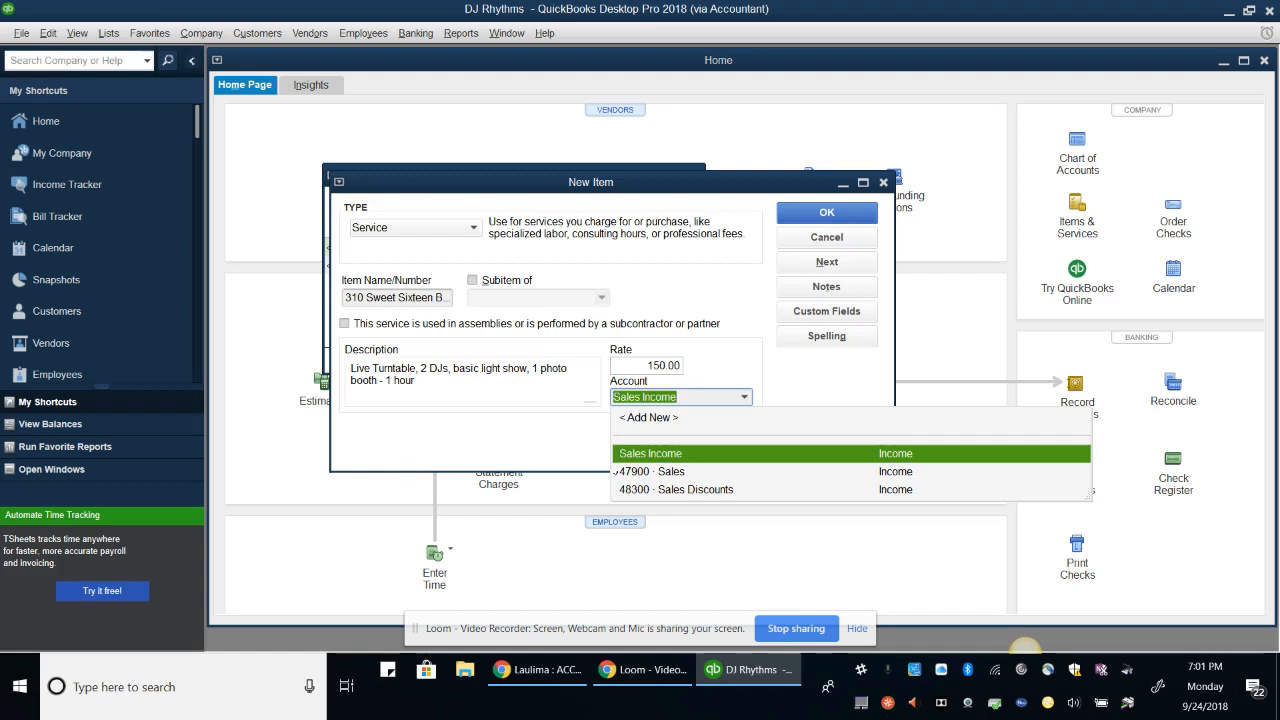
{"action": "key", "text": "Tab"}
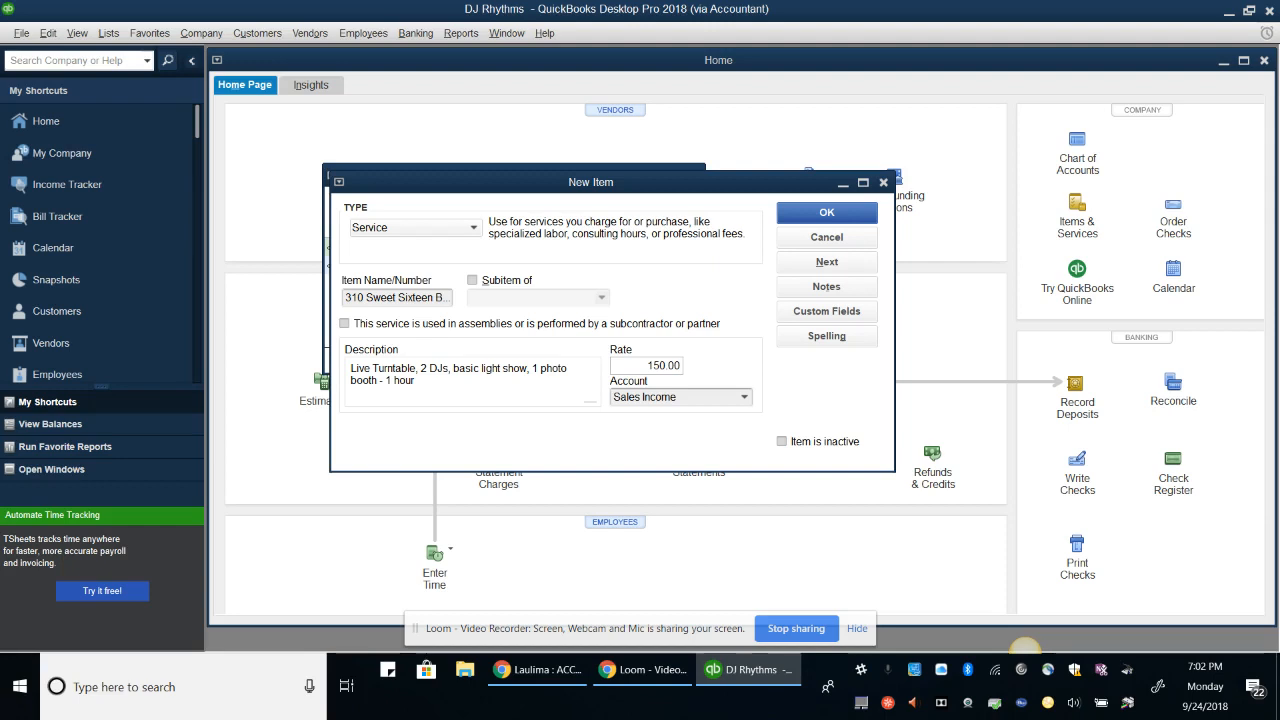
Re-select Sales Income as the income account, save item 310, and close the Item List
{"action": "left_click", "coordinate": [680, 397]}
{"action": "key", "text": "BackSpace"}
{"action": "key", "text": "BackSpace"}
{"action": "key", "text": "BackSpace"}
{"action": "key", "text": "BackSpace"}
{"action": "key", "text": "BackSpace"}
{"action": "key", "text": "BackSpace"}
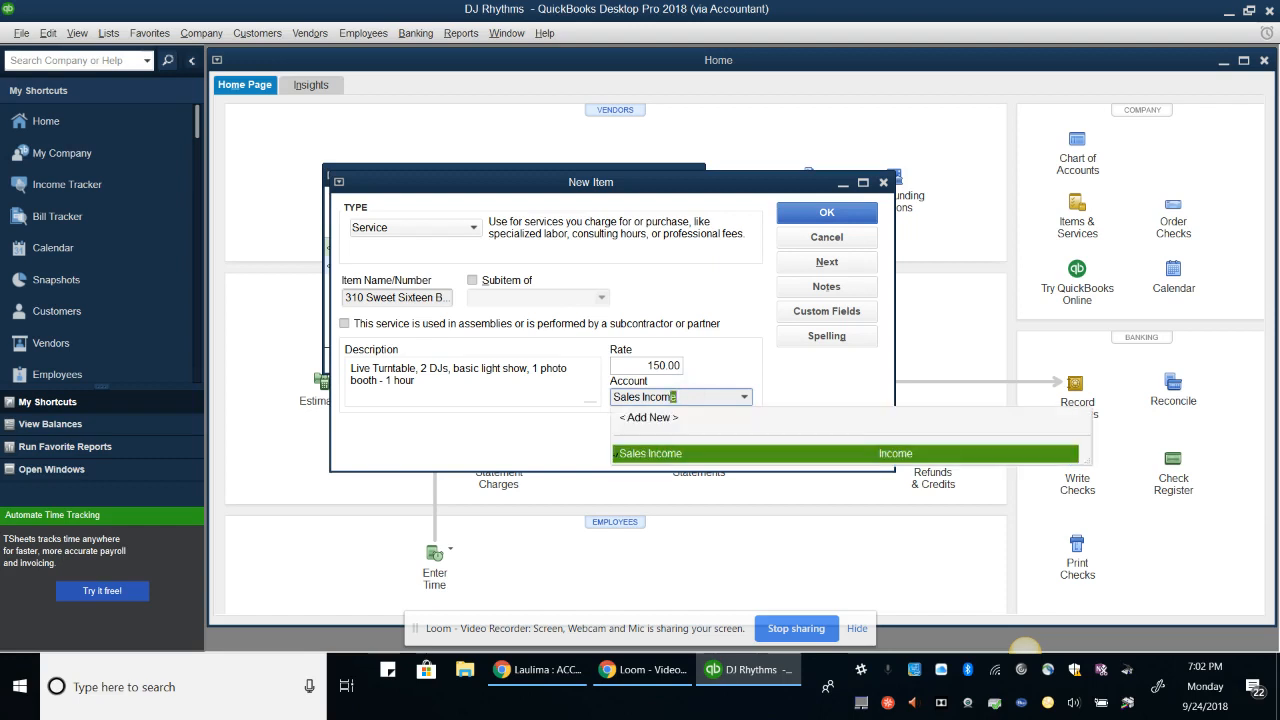
{"action": "key", "text": "BackSpace"}
{"action": "key", "text": "BackSpace"}
{"action": "key", "text": "BackSpace"}
{"action": "key", "text": "BackSpace"}
{"action": "key", "text": "BackSpace"}
{"action": "key", "text": "BackSpace"}
{"action": "key", "text": "BackSpace"}
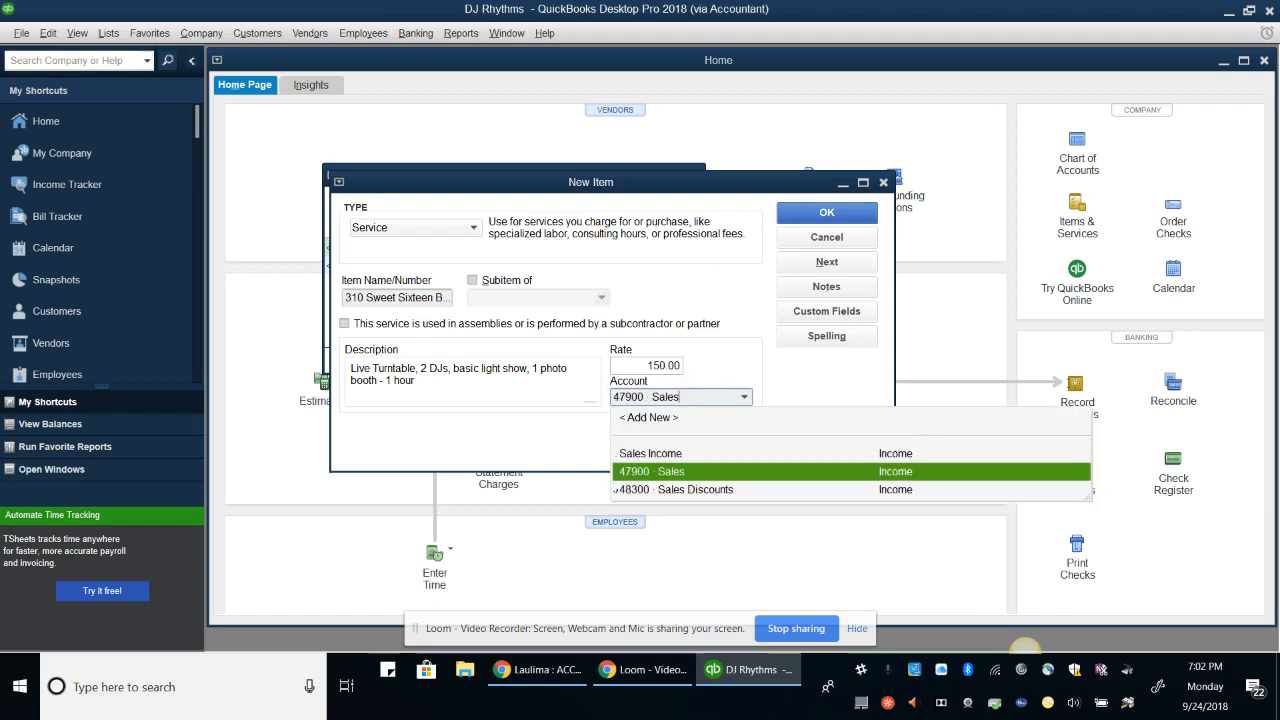
{"action": "type", "text": "Sale"}
{"action": "key", "text": "Down"}
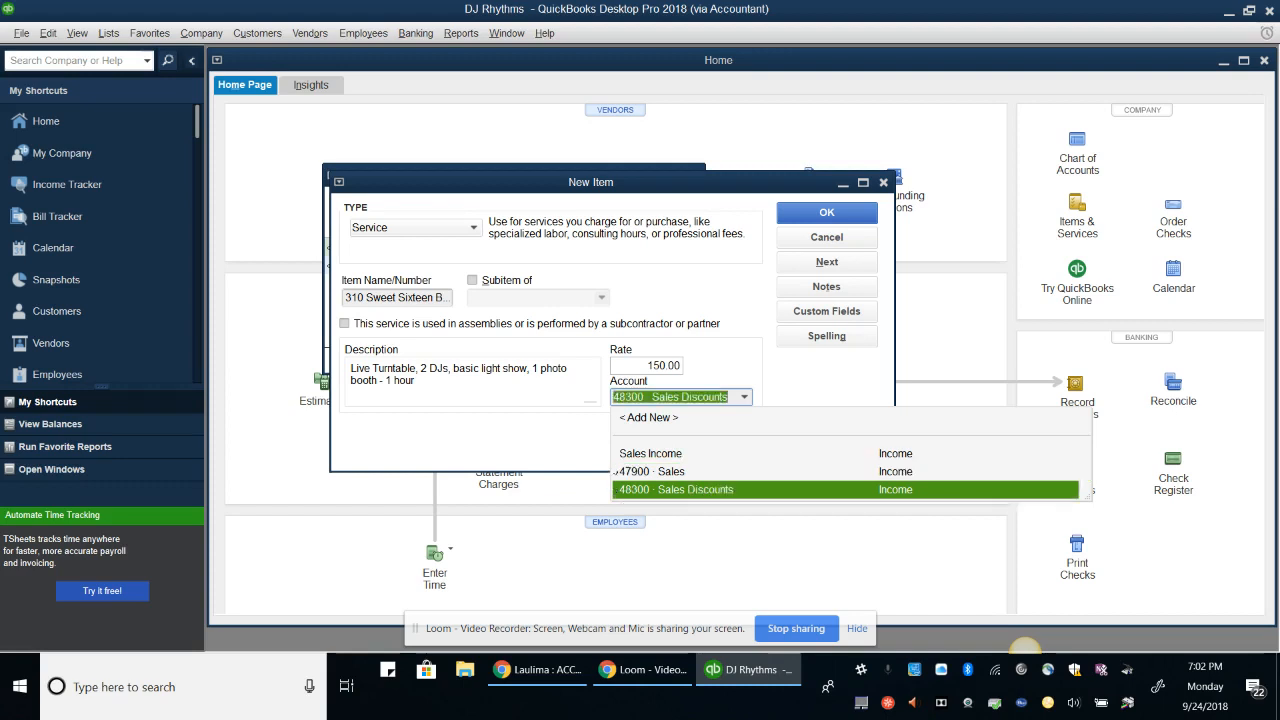
{"action": "key", "text": "Up"}
{"action": "key", "text": "Up"}
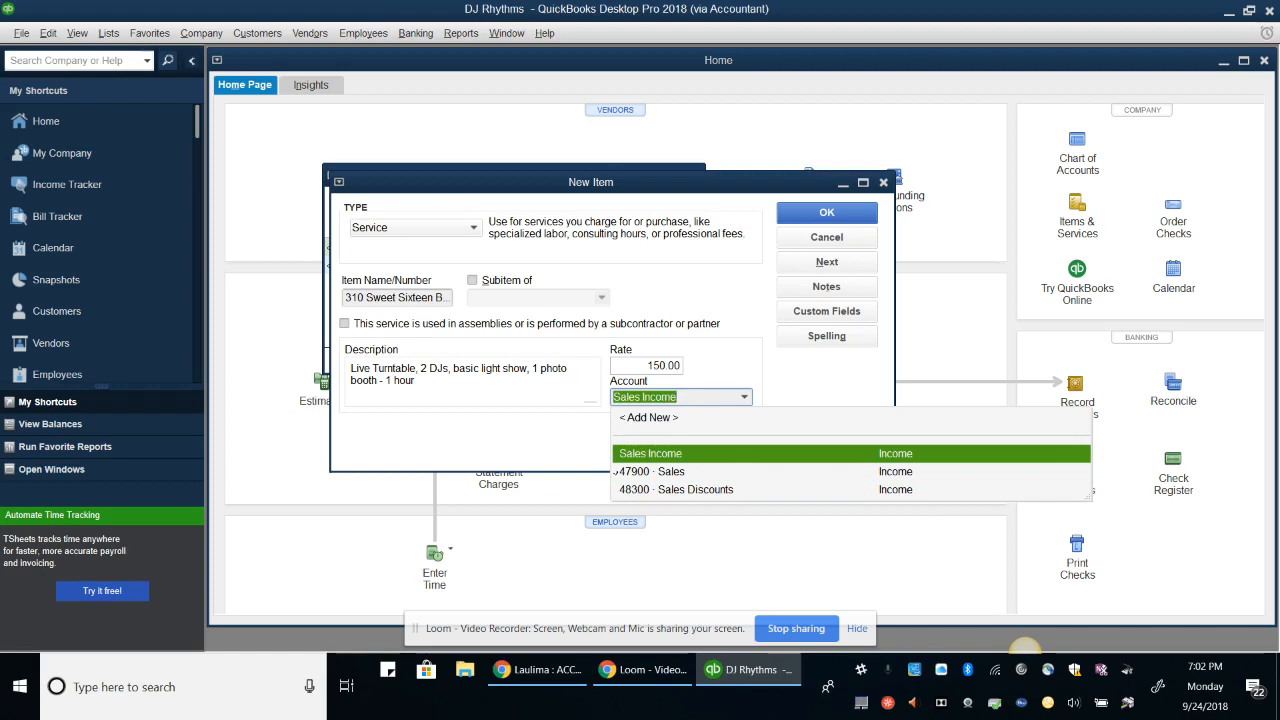
{"action": "key", "text": "Return"}
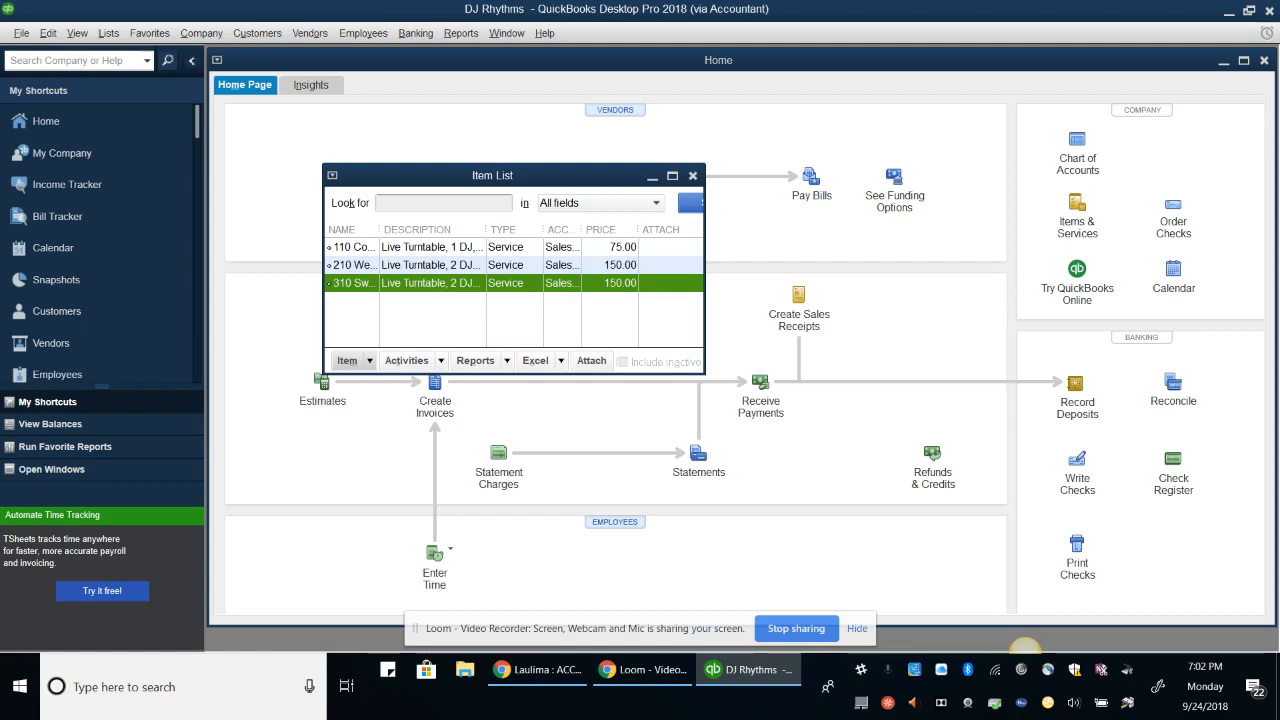
{"action": "key", "text": "Escape"}
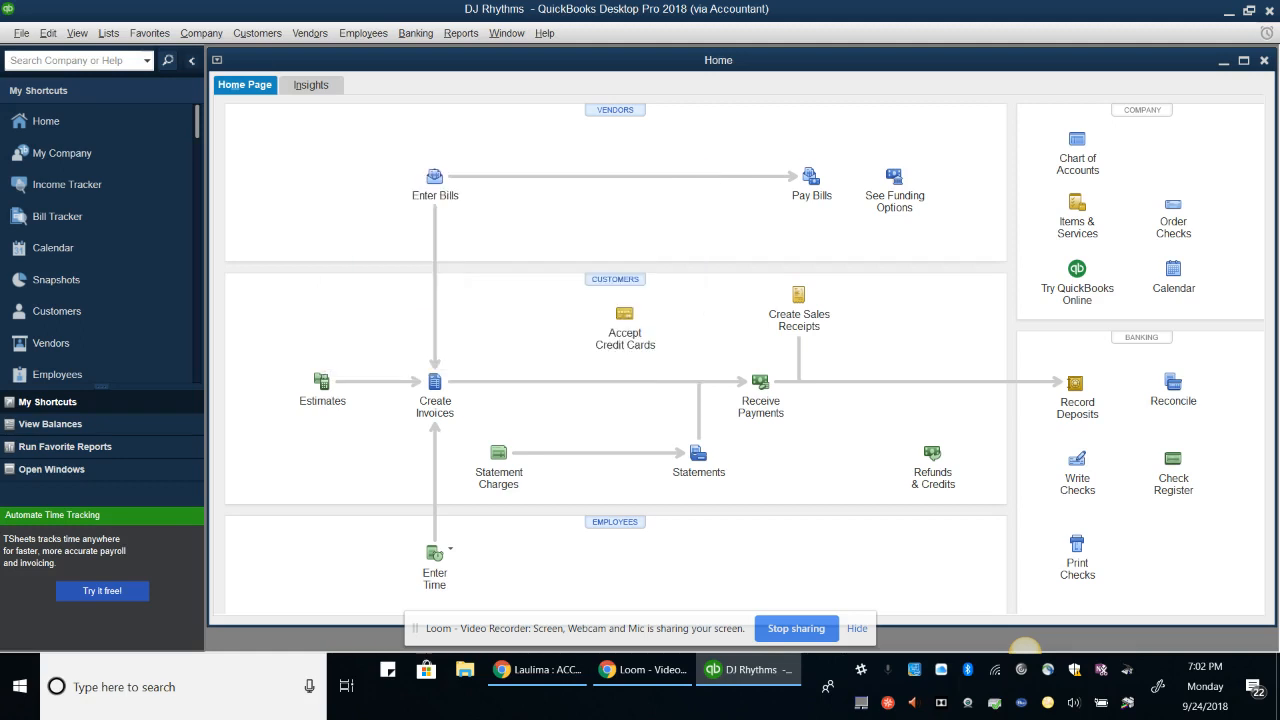
Open the Customer Type List and look at the From advertisement type without changing it
{"action": "key", "text": "alt+l"}
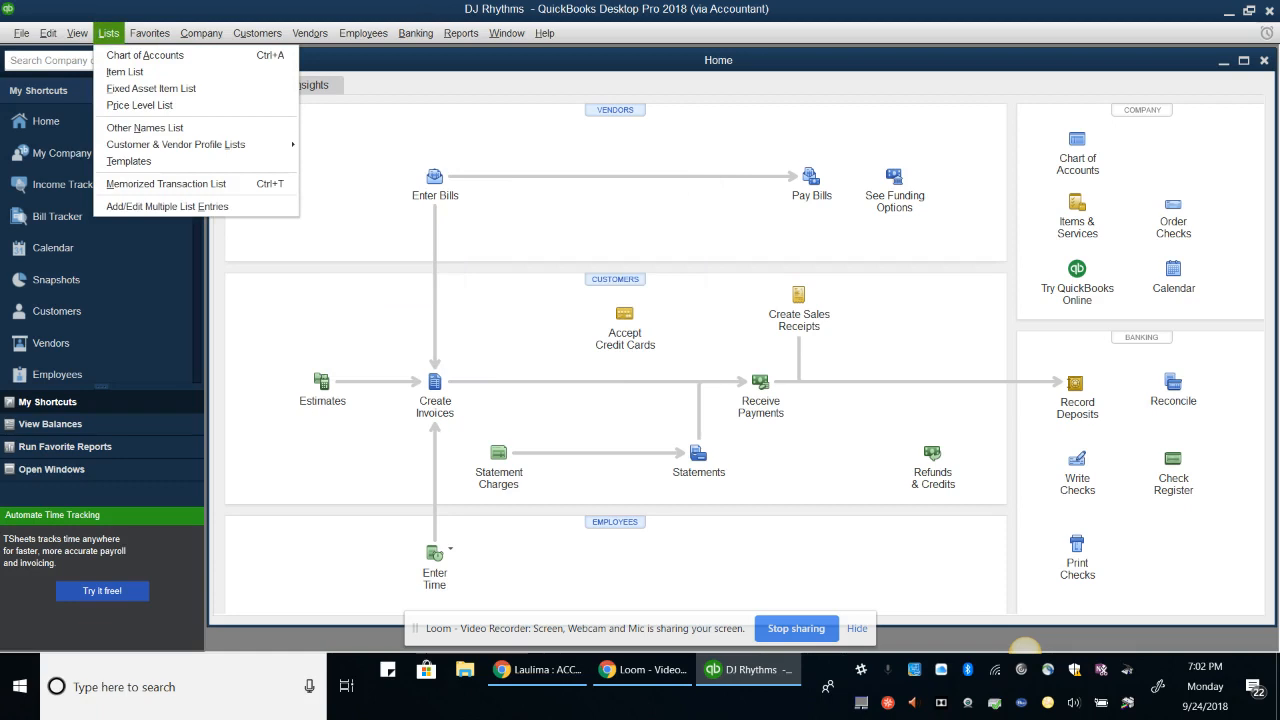
{"action": "key", "text": "l"}
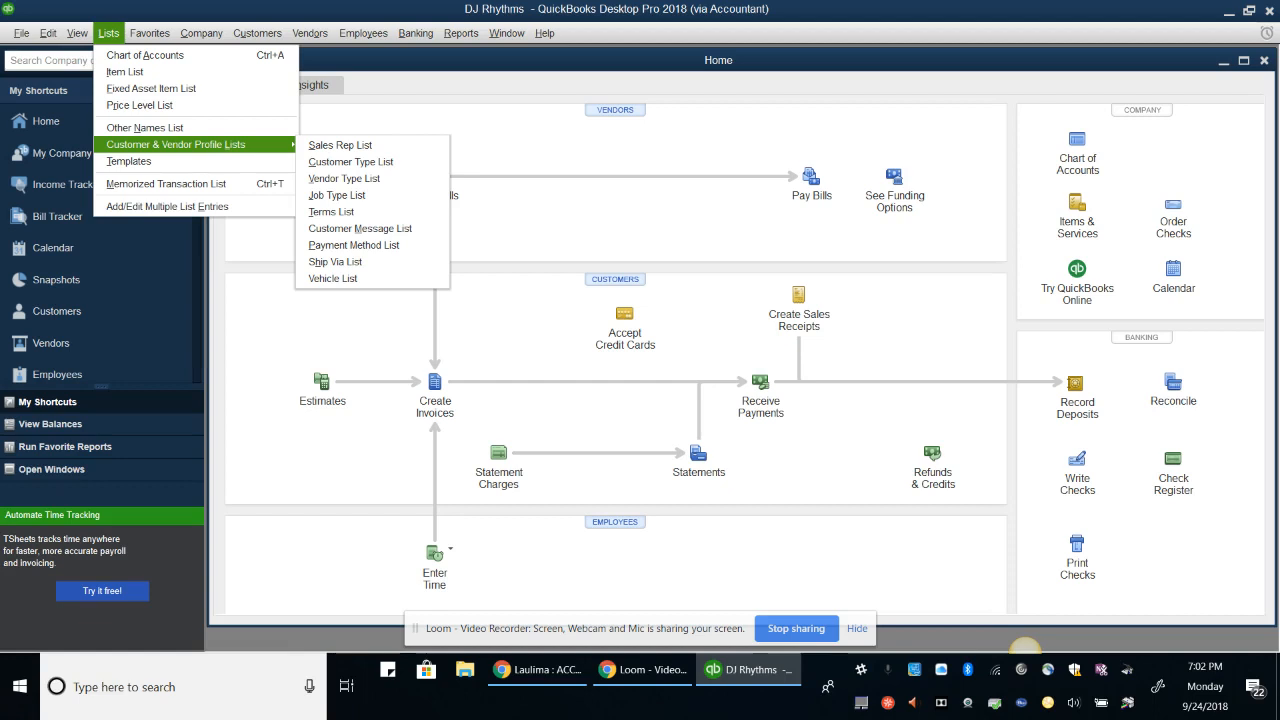
{"action": "key", "text": "c"}
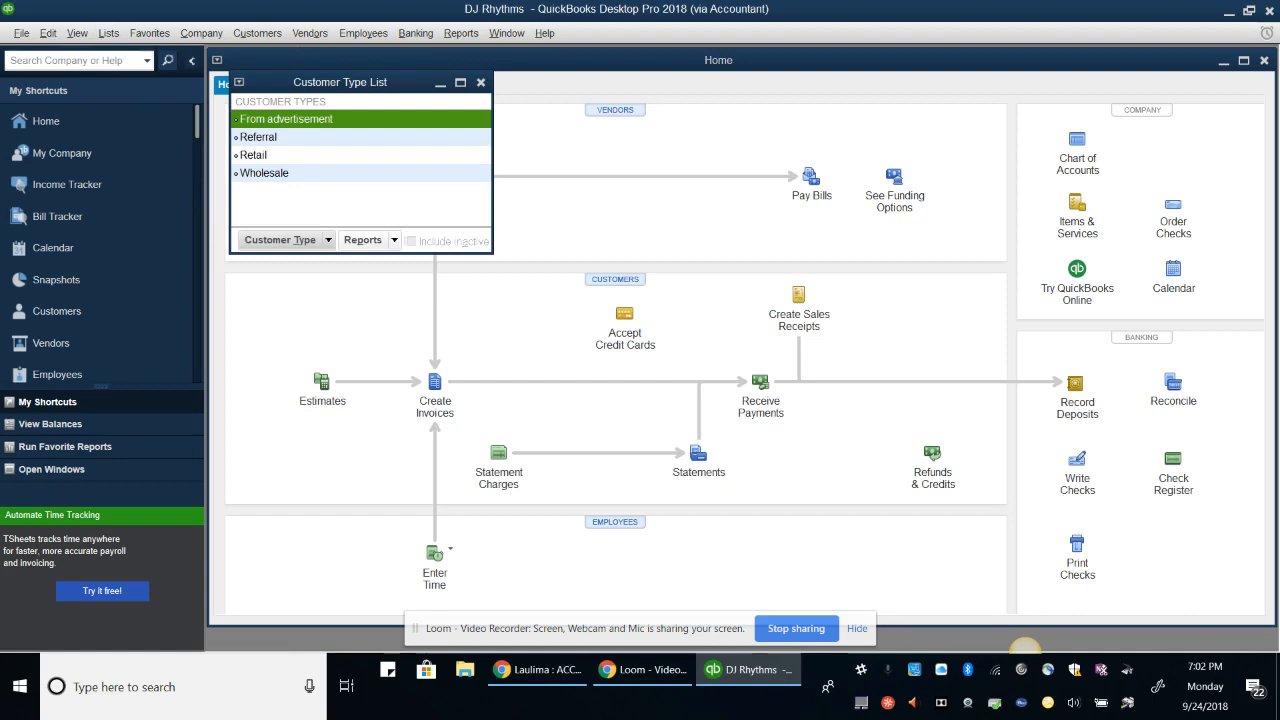
{"action": "left_click", "coordinate": [286, 240]}
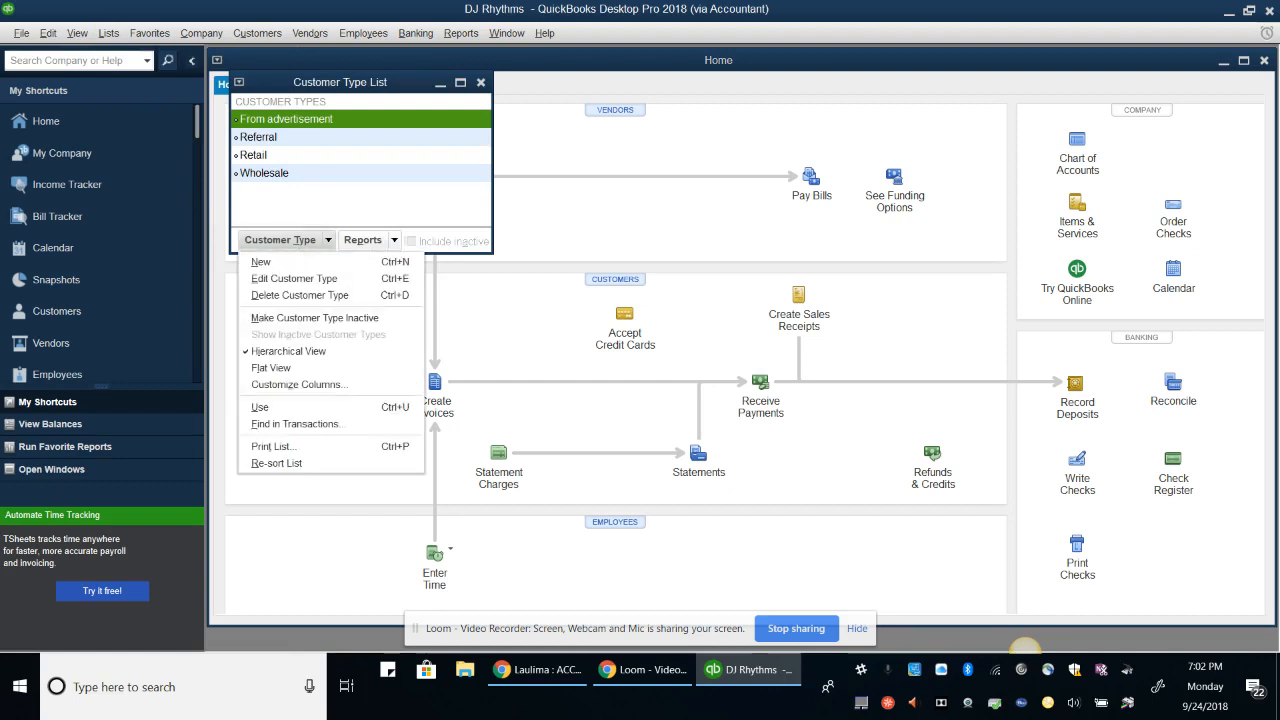
{"action": "key", "text": "ctrl+e"}
{"action": "key", "text": "Return"}
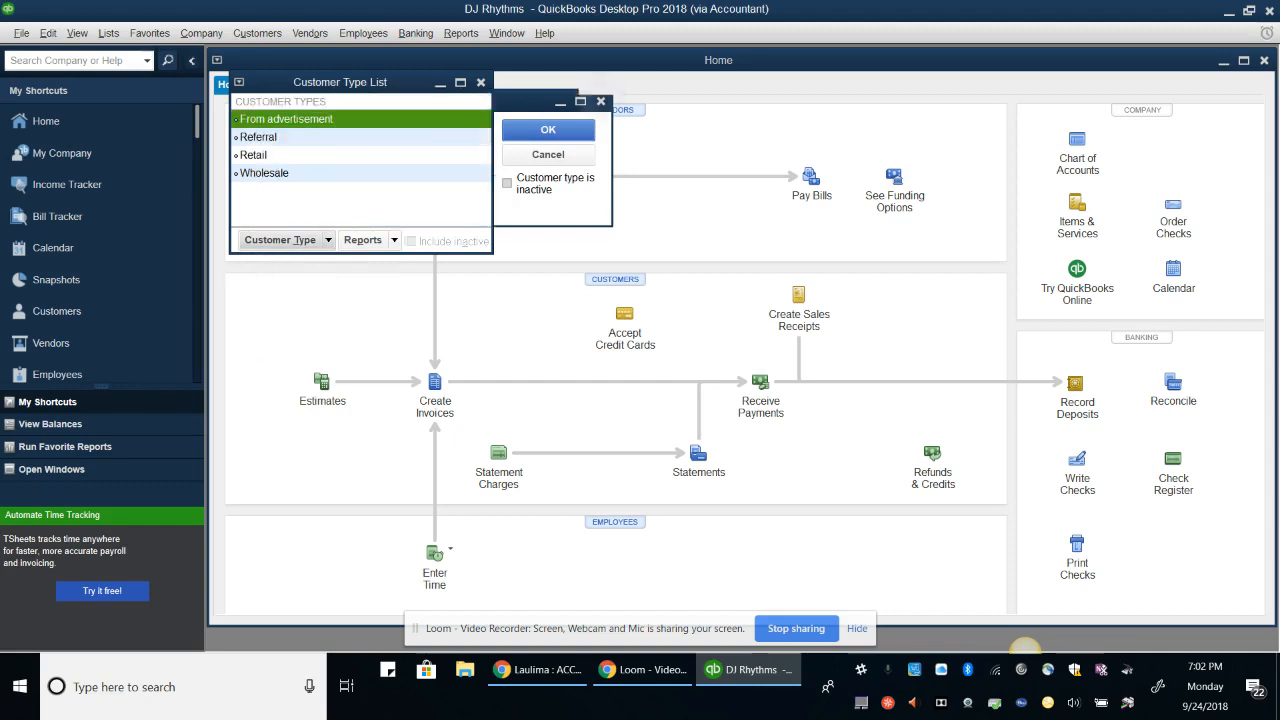
Add a new 'Website' customer type and close the list
{"action": "key", "text": "alt+t"}
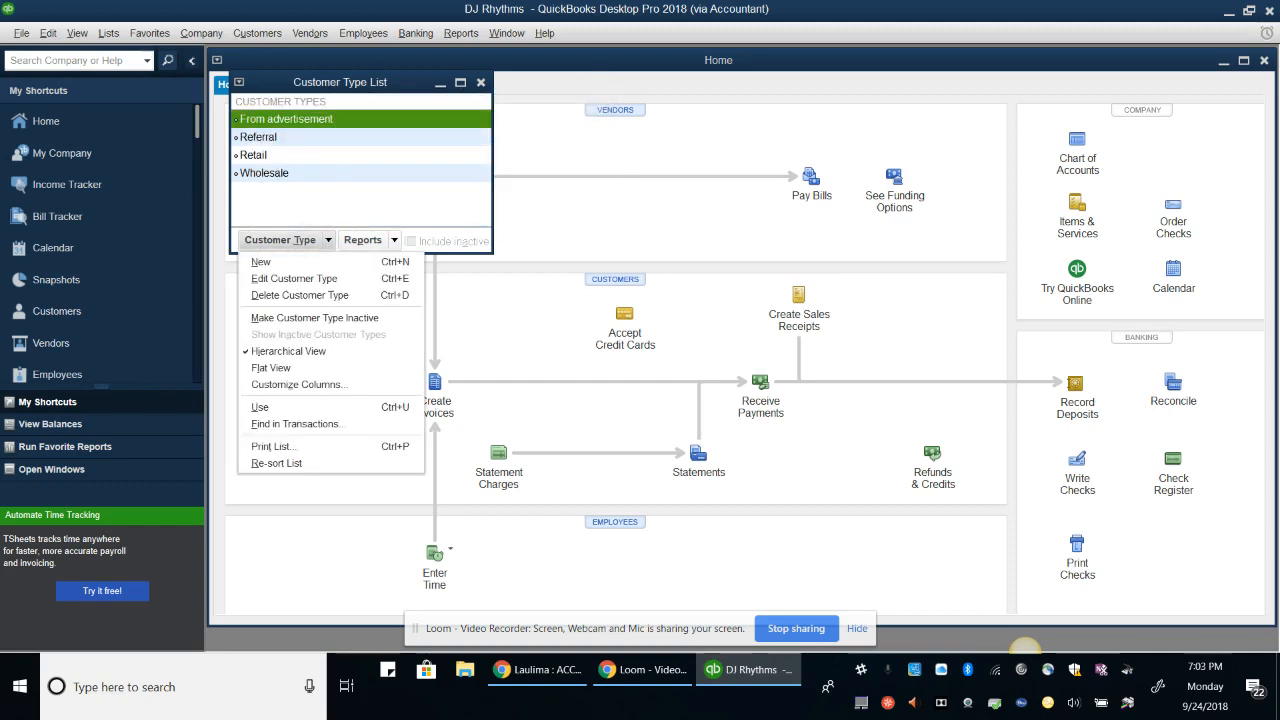
{"action": "key", "text": "n"}
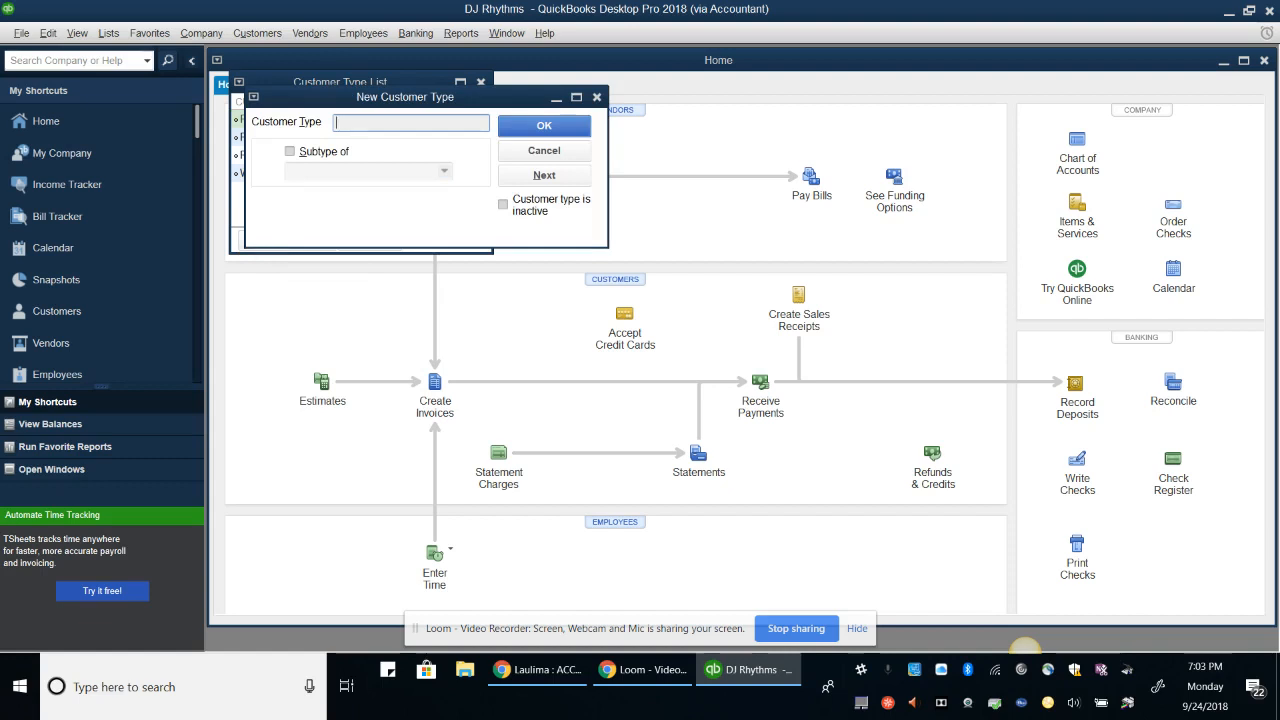
{"action": "type", "text": "Website"}
{"action": "key", "text": "Return"}
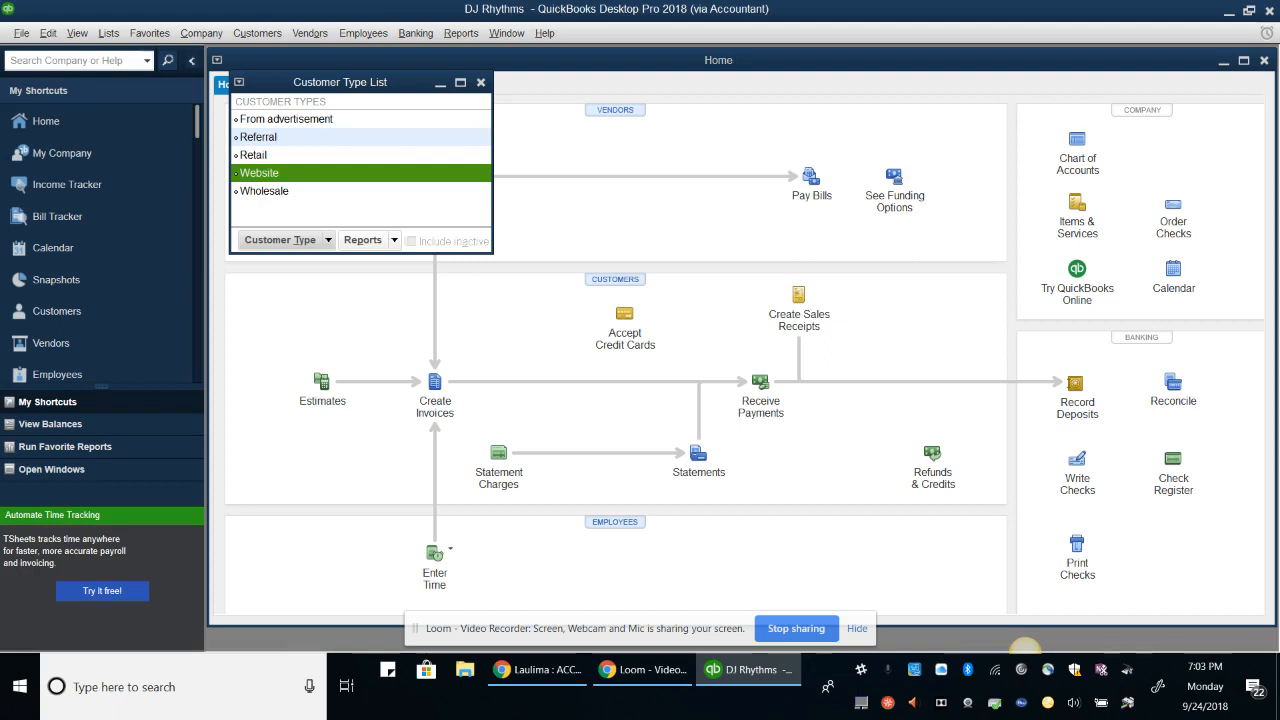
{"action": "left_click", "coordinate": [481, 82]}
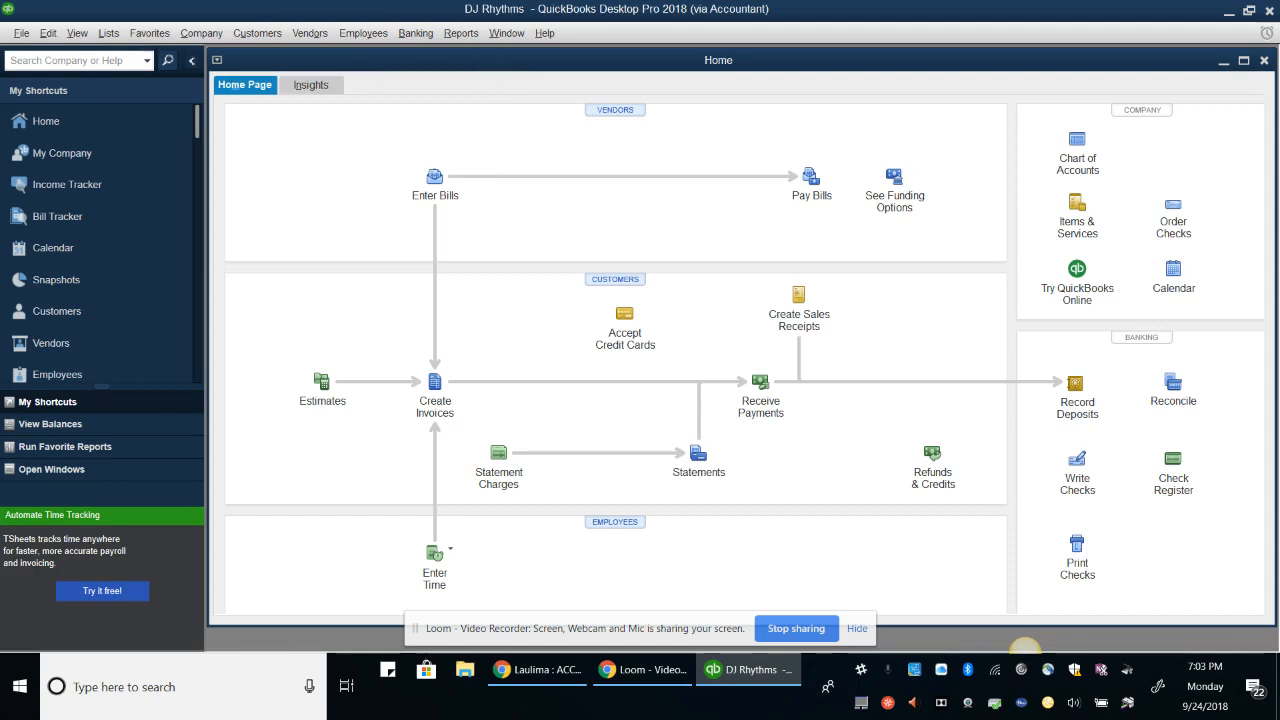
Open the Chart of Accounts, maximize it, and edit the Checking account
{"action": "left_click", "coordinate": [108, 33]}
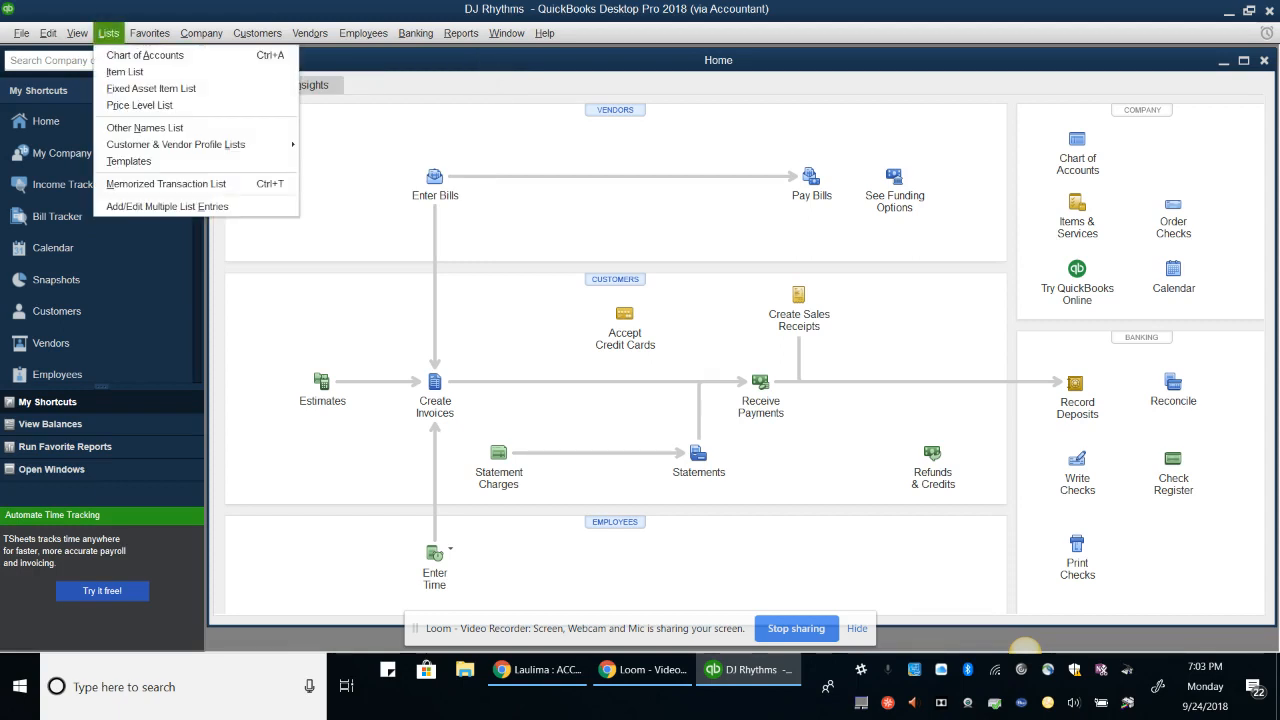
{"action": "left_click", "coordinate": [145, 55]}
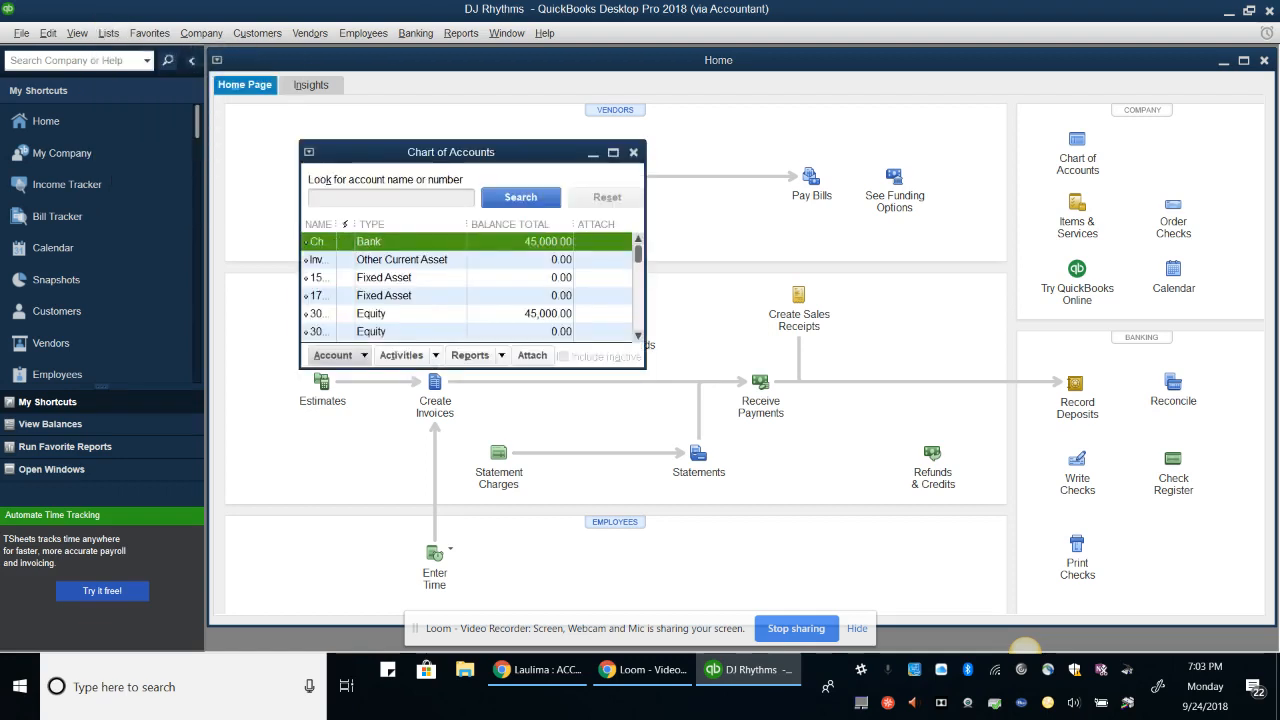
{"action": "left_click", "coordinate": [613, 152]}
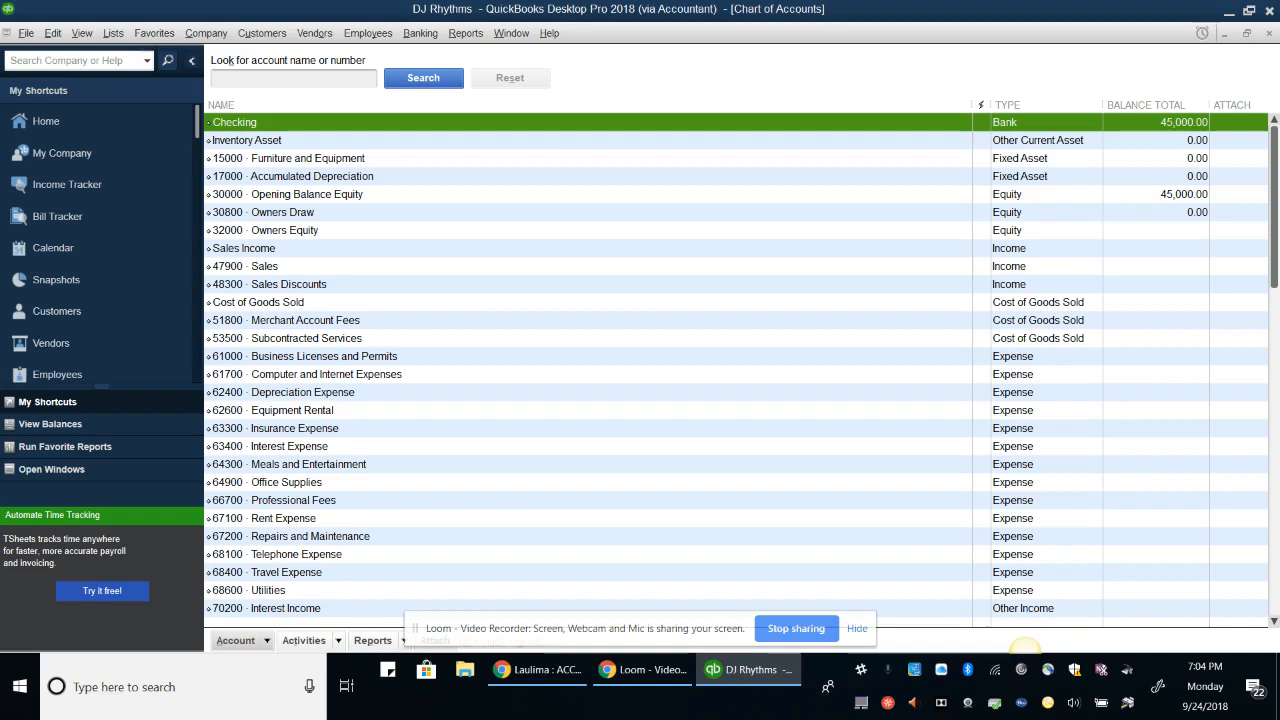
{"action": "left_click", "coordinate": [303, 640]}
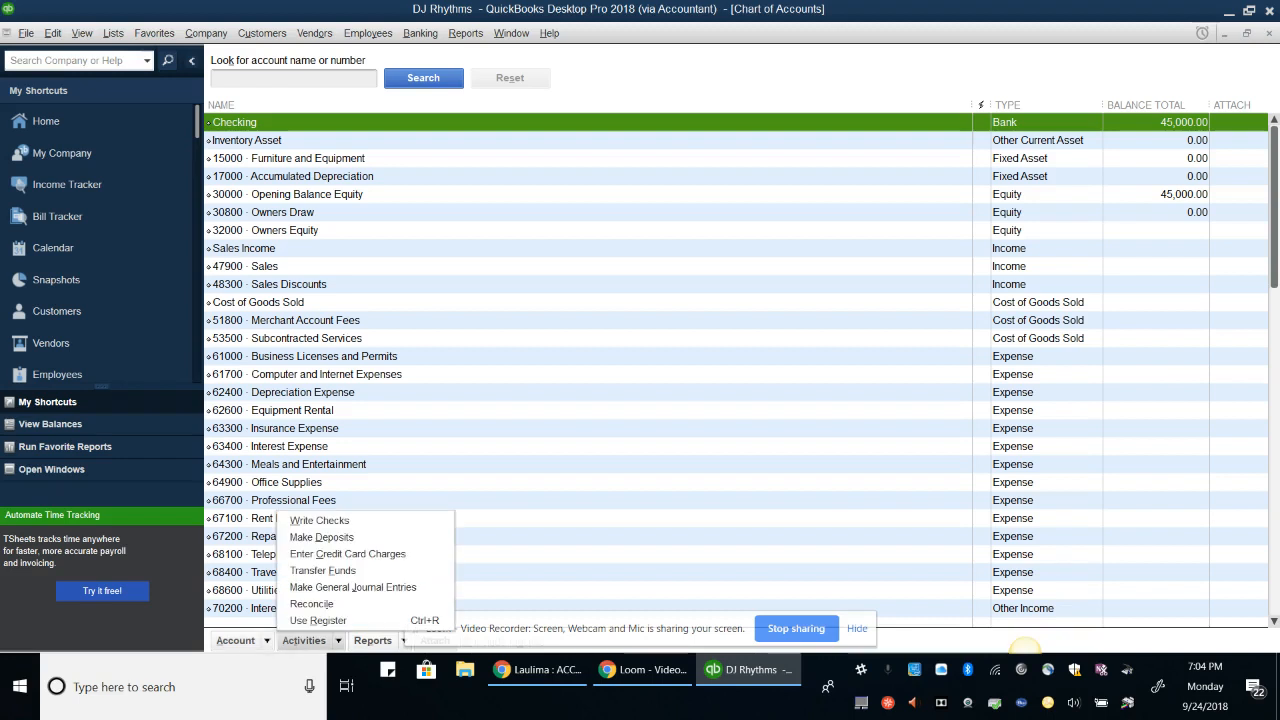
{"action": "left_click", "coordinate": [238, 640]}
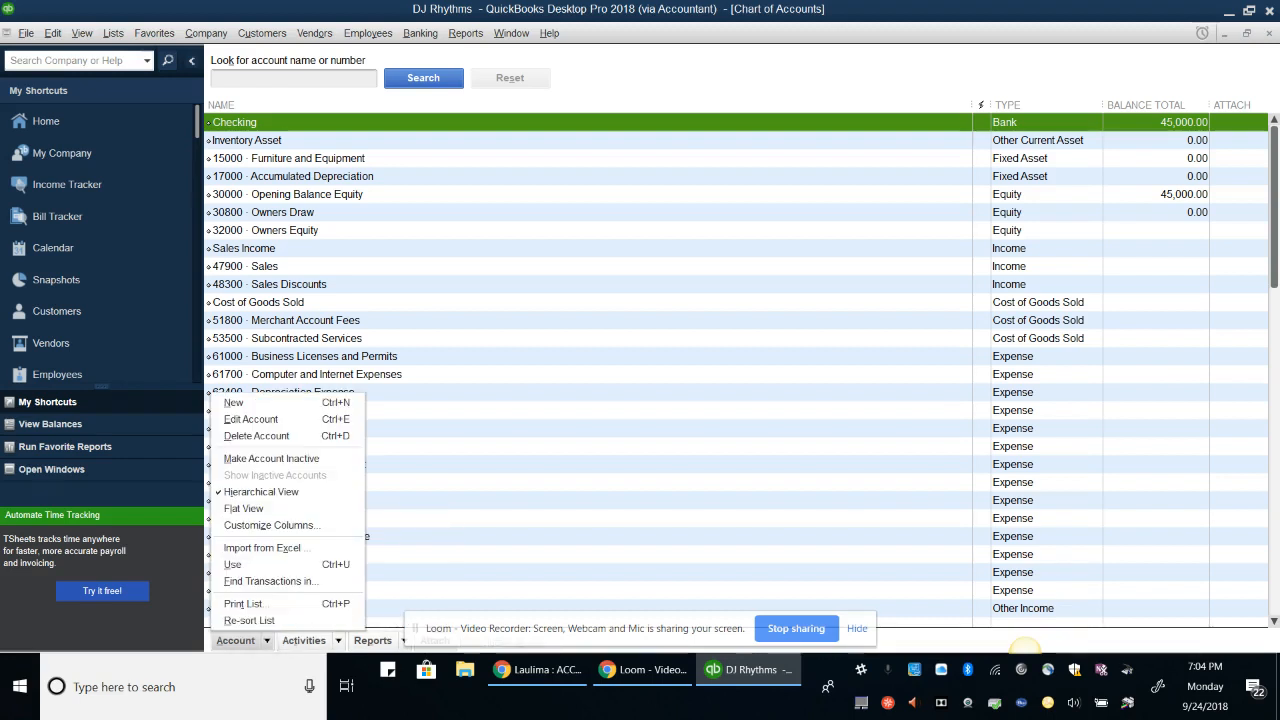
{"action": "left_click", "coordinate": [251, 419]}
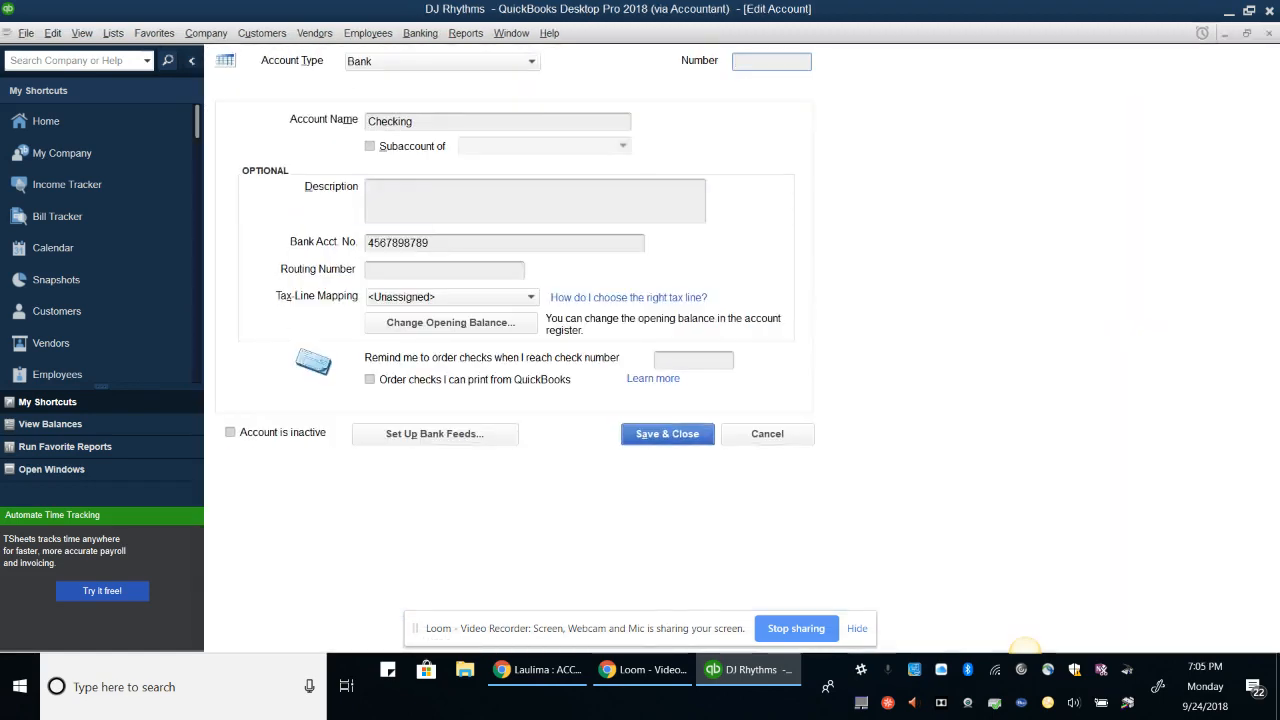
Give the checking account number 10000 and rename it Metropolis Checking
{"action": "type", "text": "10000"}
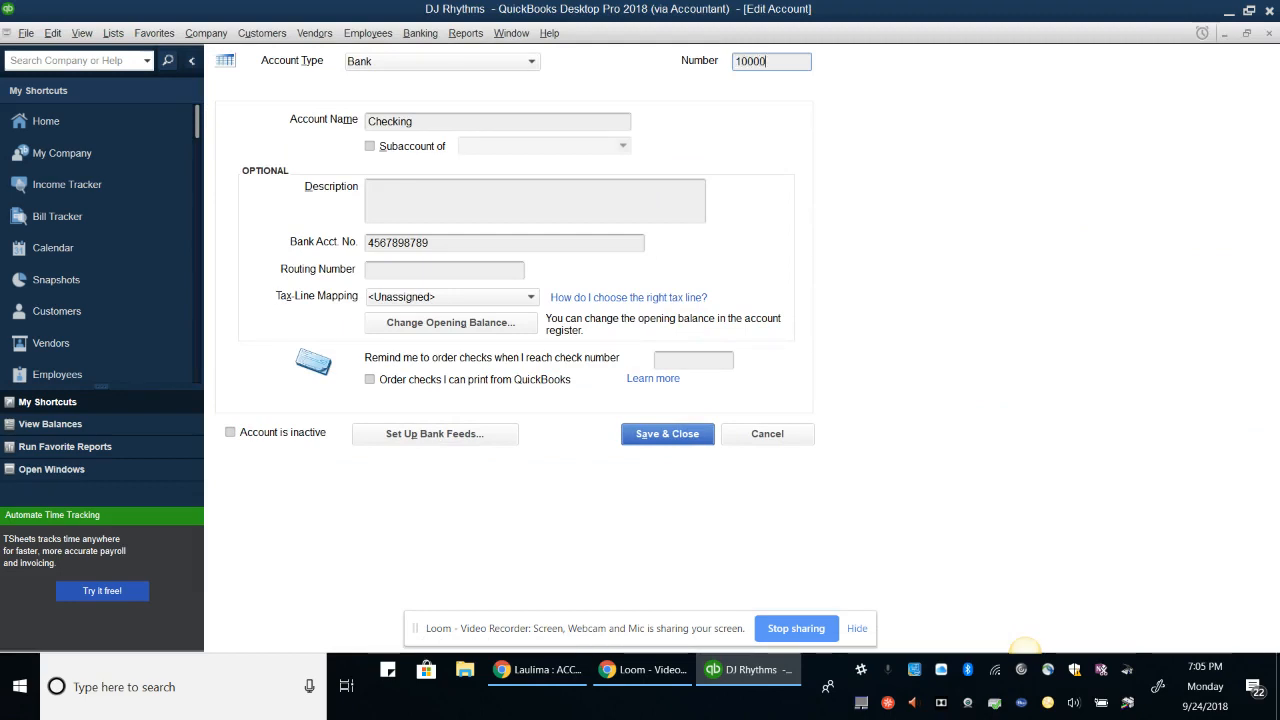
{"action": "left_click", "coordinate": [754, 62]}
{"action": "key", "text": "Tab"}
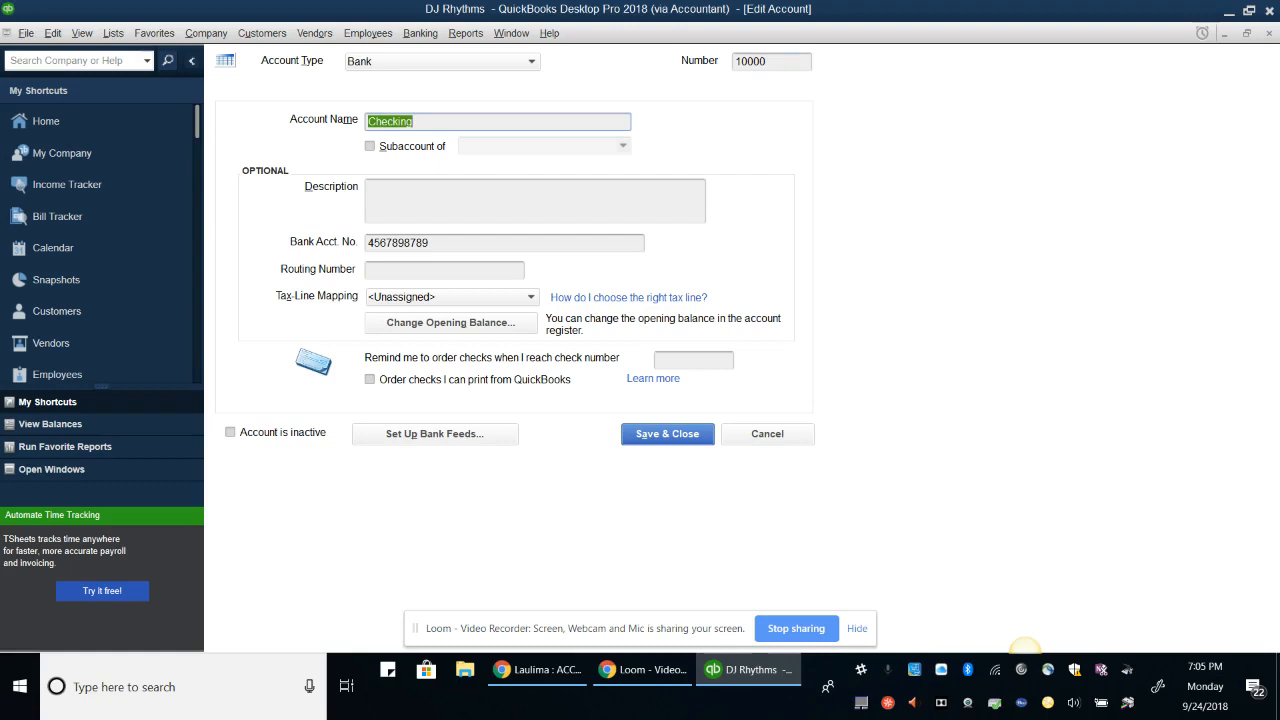
{"action": "left_click", "coordinate": [407, 121]}
{"action": "type", "text": "Me"}
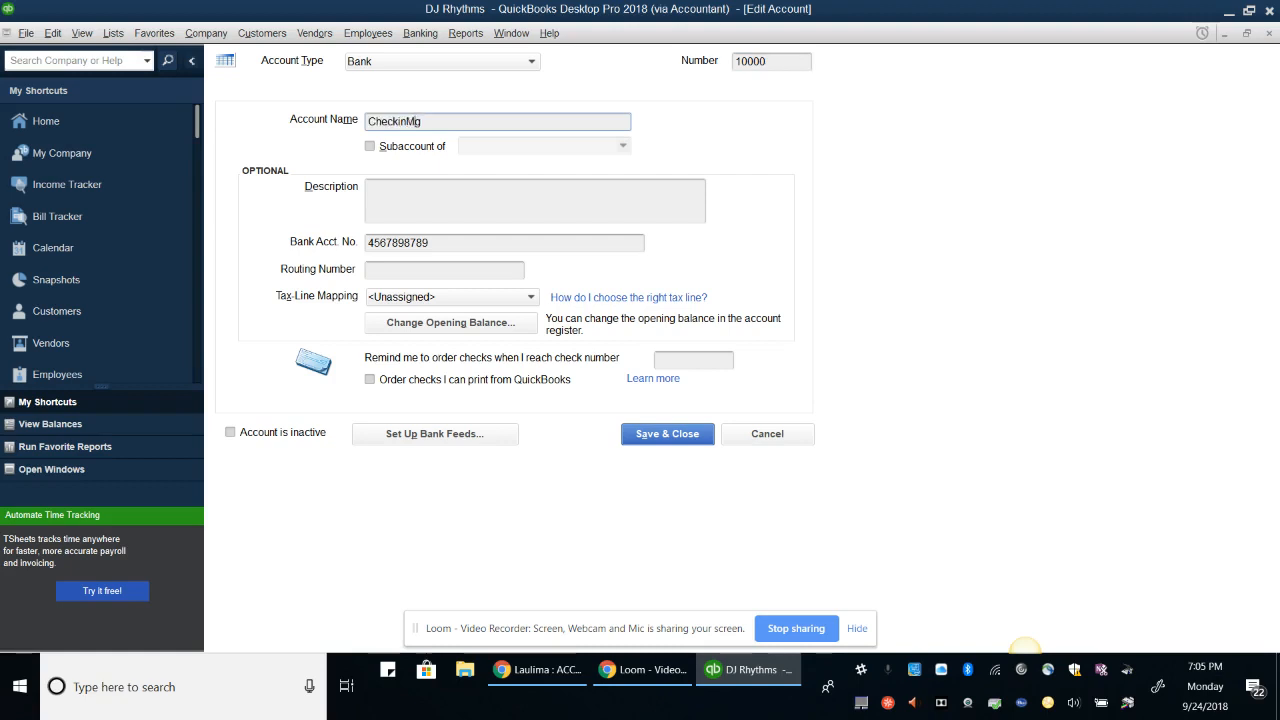
{"action": "type", "text": "tropolis"}
{"action": "key", "text": "BackSpace"}
{"action": "key", "text": "BackSpace"}
{"action": "key", "text": "BackSpace"}
{"action": "key", "text": "BackSpace"}
{"action": "key", "text": "BackSpace"}
{"action": "key", "text": "BackSpace"}
{"action": "key", "text": "BackSpace"}
{"action": "key", "text": "BackSpace"}
{"action": "key", "text": "BackSpace"}
{"action": "key", "text": "BackSpace"}
{"action": "key", "text": "BackSpace"}
{"action": "key", "text": "BackSpace"}
{"action": "key", "text": "BackSpace"}
{"action": "key", "text": "BackSpace"}
{"action": "key", "text": "BackSpace"}
{"action": "key", "text": "BackSpace"}
{"action": "key", "text": "BackSpace"}
{"action": "key", "text": "BackSpace"}
{"action": "type", "text": "Metrop"}
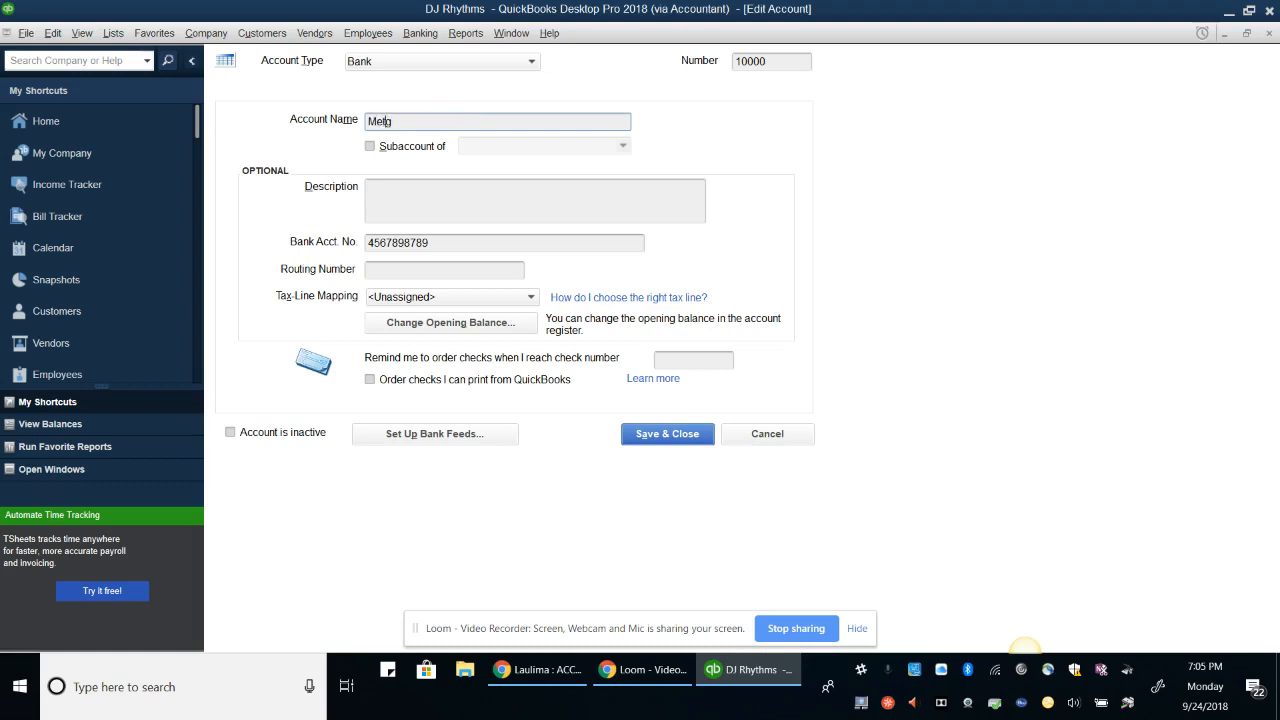
{"action": "type", "text": "olis Checking"}
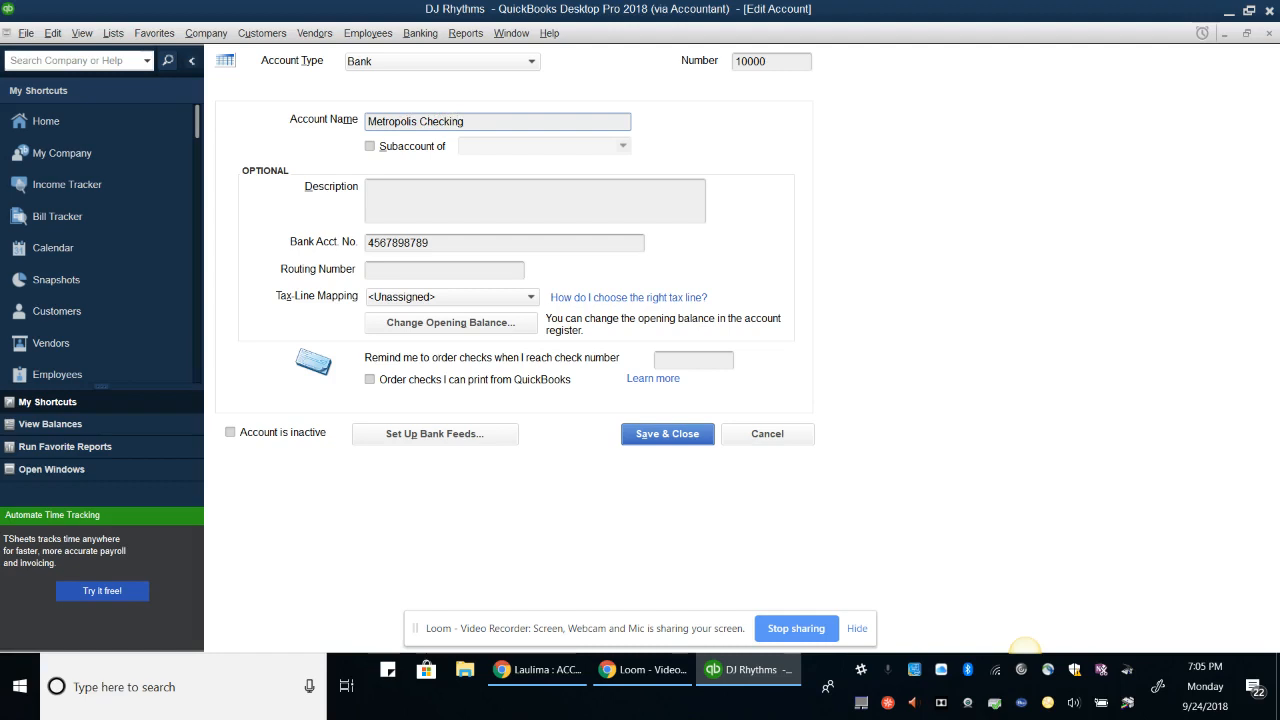
Add the description 'Company Checking Account', enter the routing number, and save
{"action": "key", "text": "Tab"}
{"action": "key", "text": "Tab"}
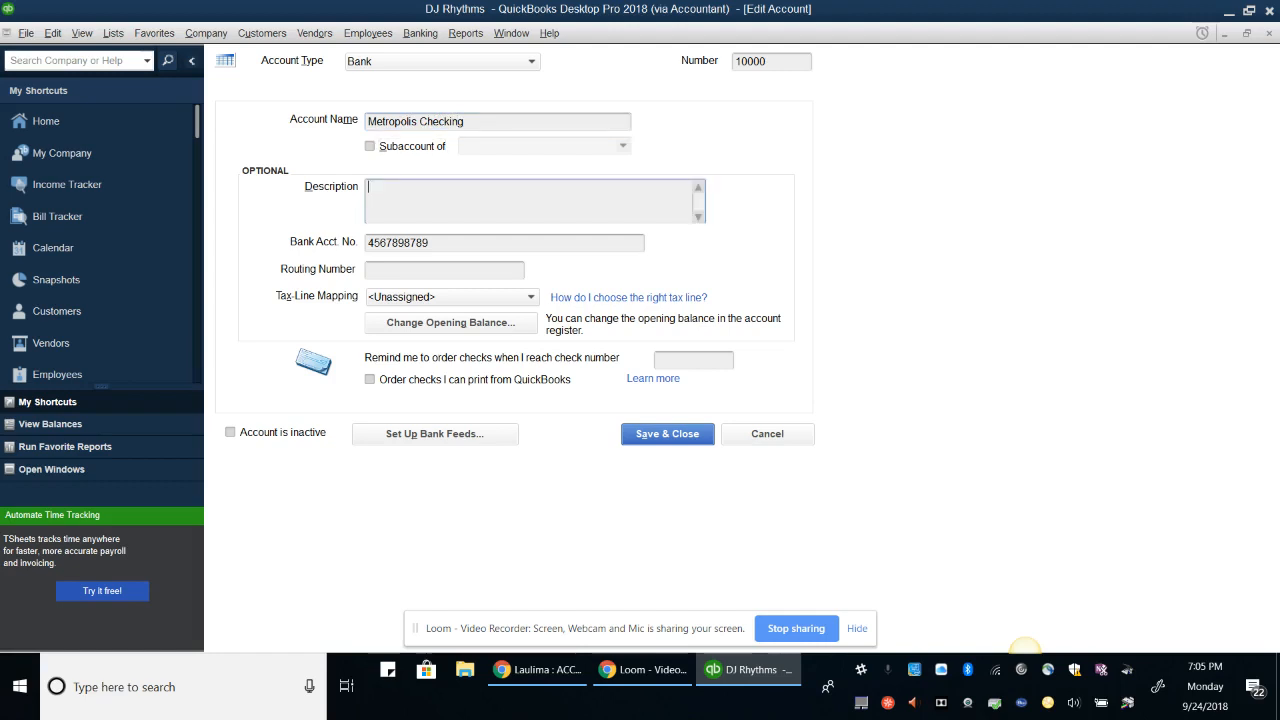
{"action": "type", "text": "Company Checking "}
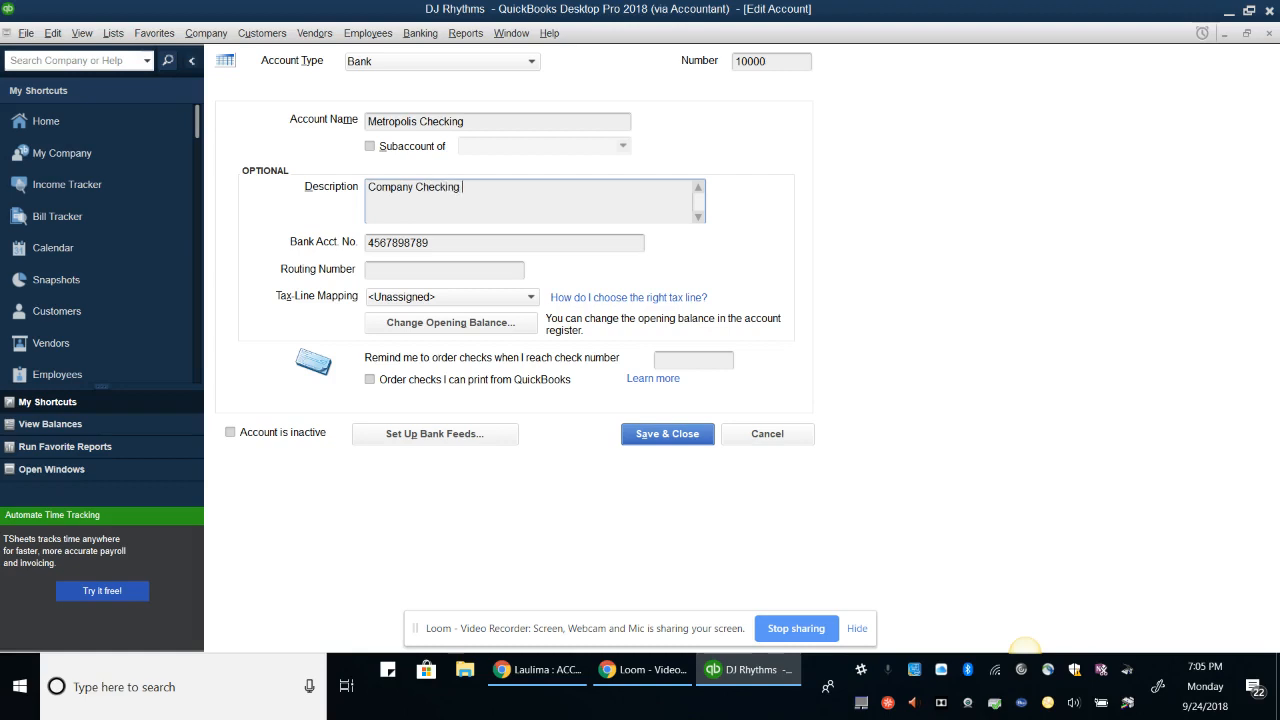
{"action": "type", "text": "Account"}
{"action": "key", "text": "Tab"}
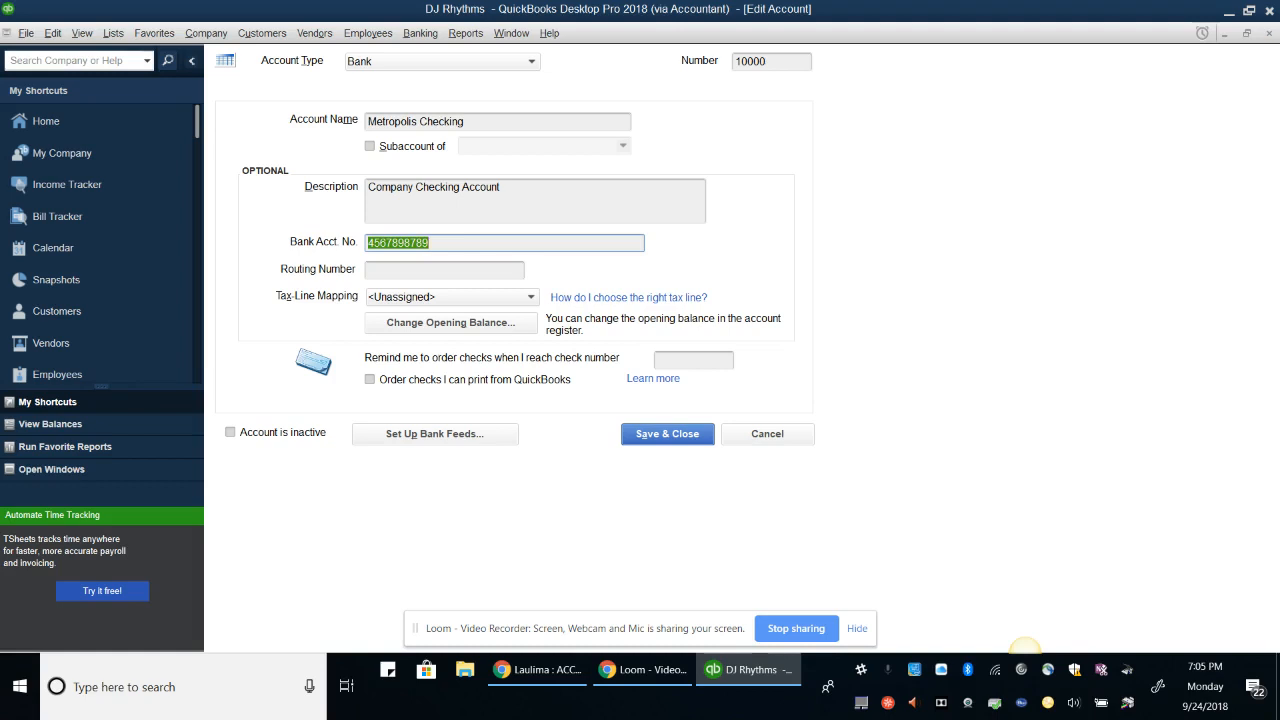
{"action": "key", "text": "Tab"}
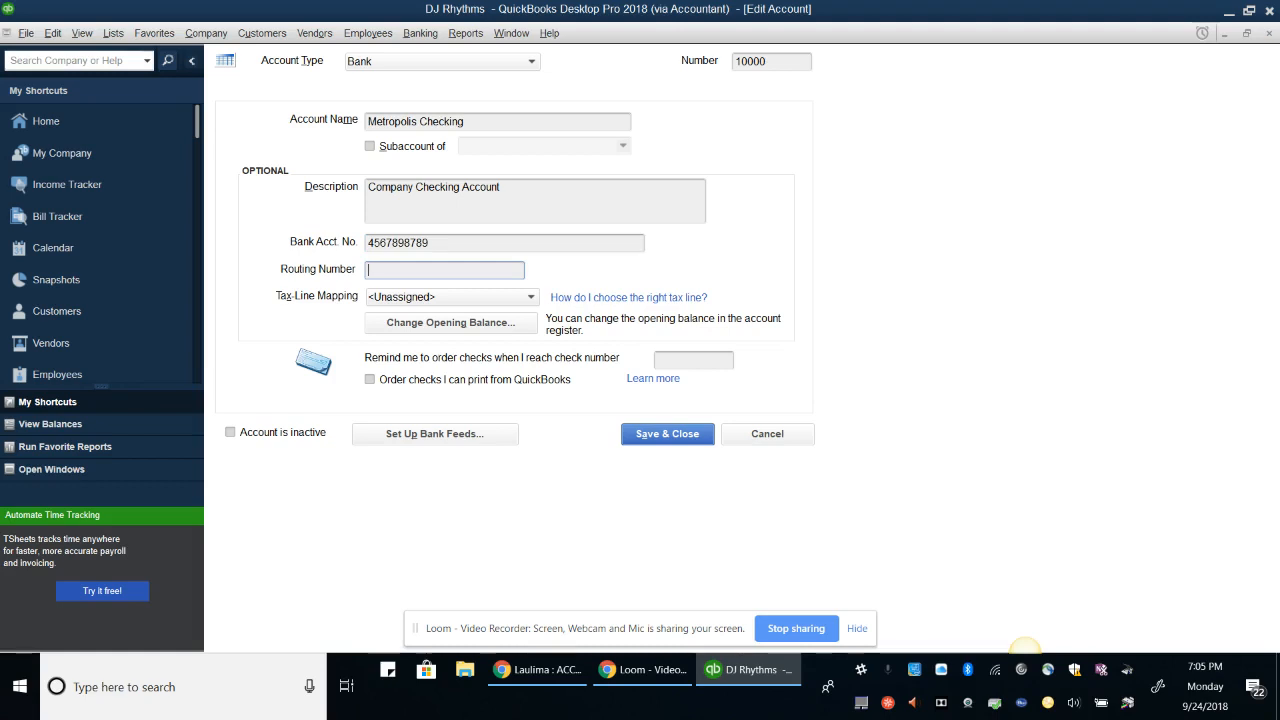
{"action": "type", "text": "222222223"}
{"action": "left_click", "coordinate": [672, 437]}
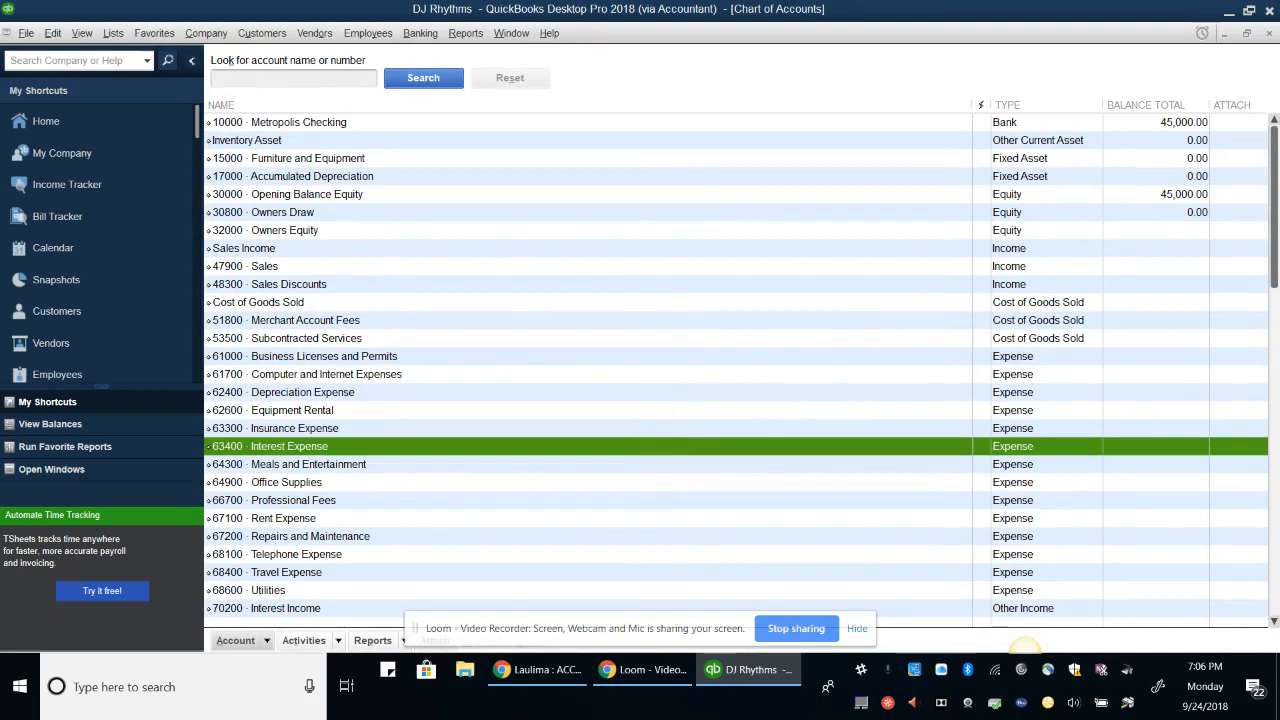
Sort the chart of accounts by name and renumber Inventory Asset to 14000
{"action": "left_click", "coordinate": [240, 105]}
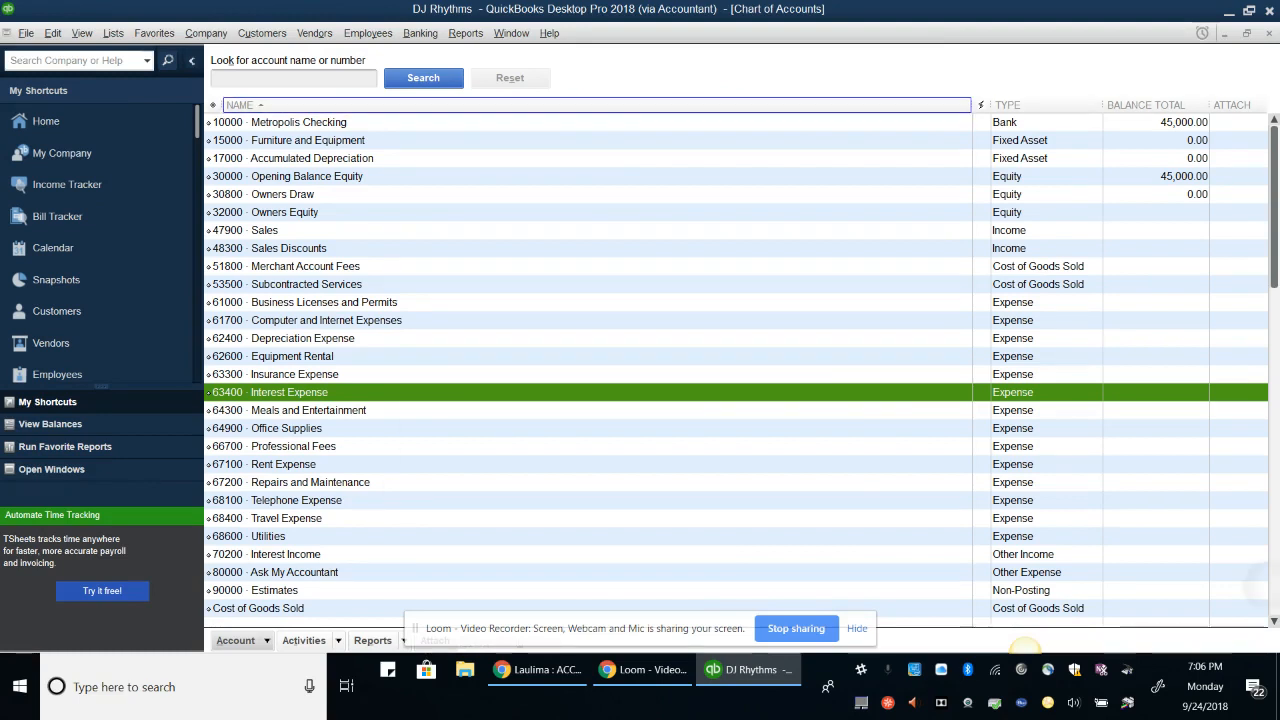
{"action": "scroll", "coordinate": [1250, 590], "scroll_direction": "down", "scroll_amount": 1}
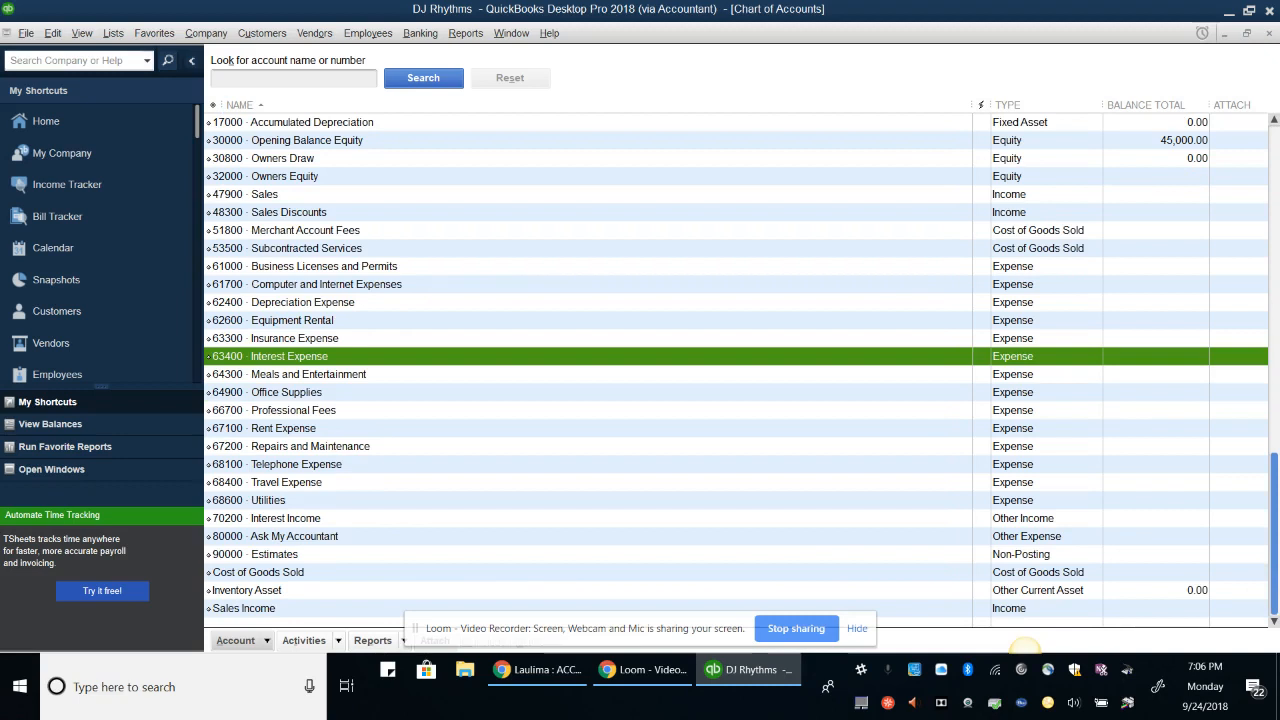
{"action": "left_click", "coordinate": [247, 590]}
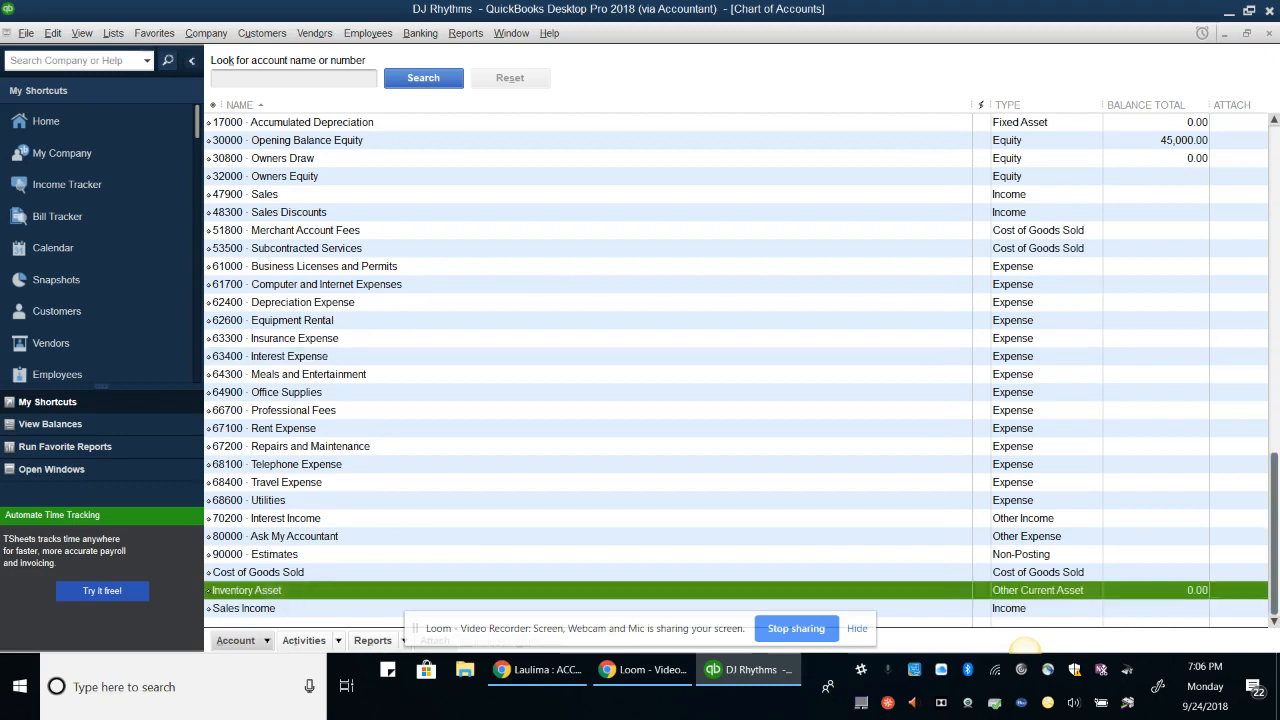
{"action": "left_click", "coordinate": [236, 640]}
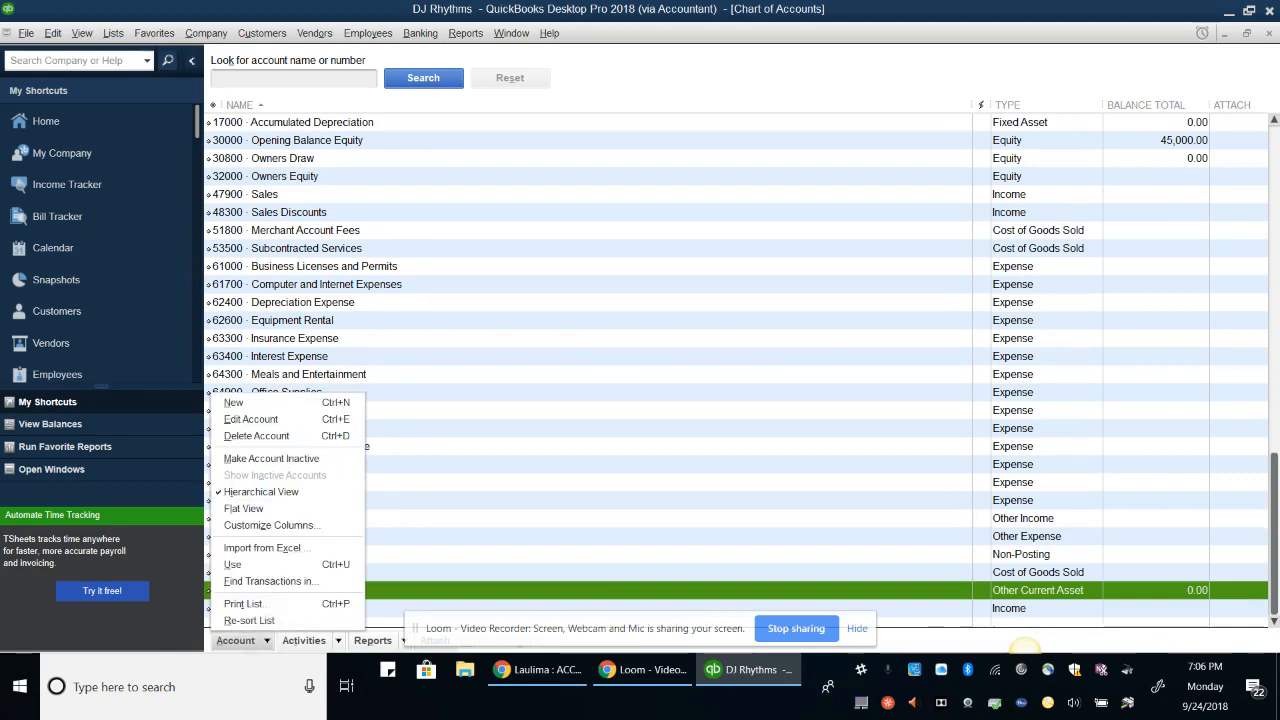
{"action": "left_click", "coordinate": [245, 420]}
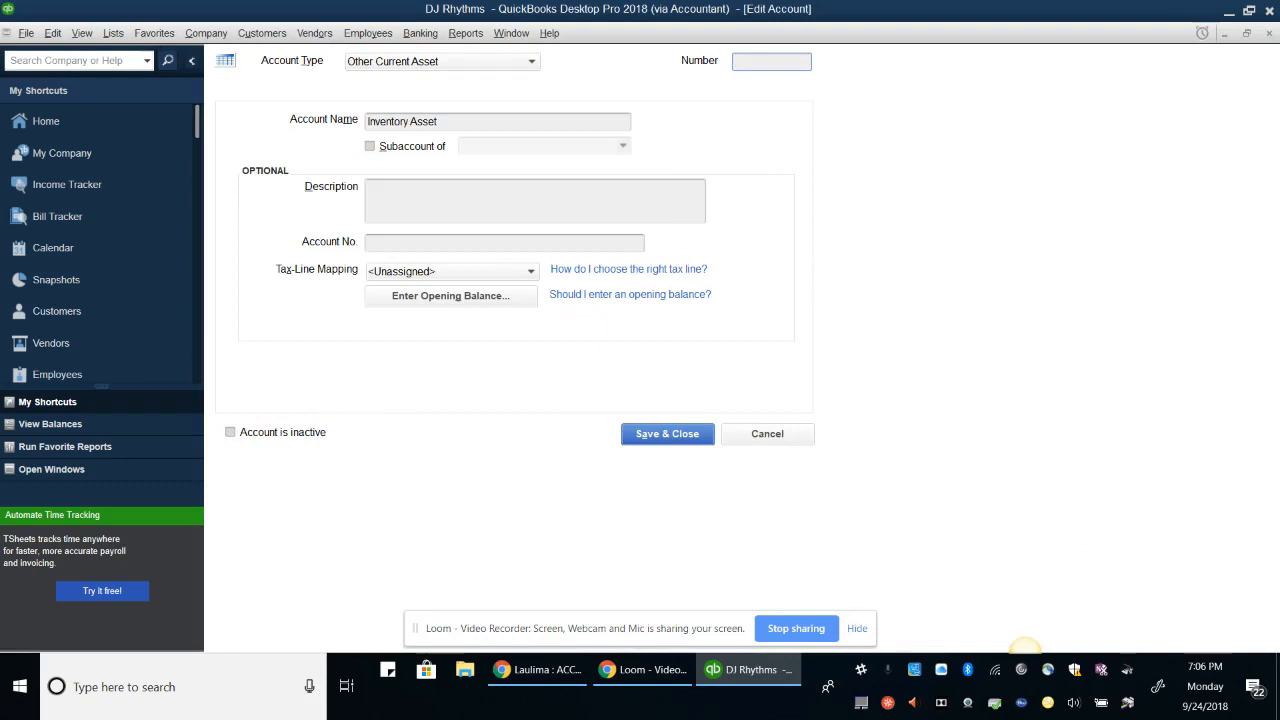
{"action": "type", "text": "14000"}
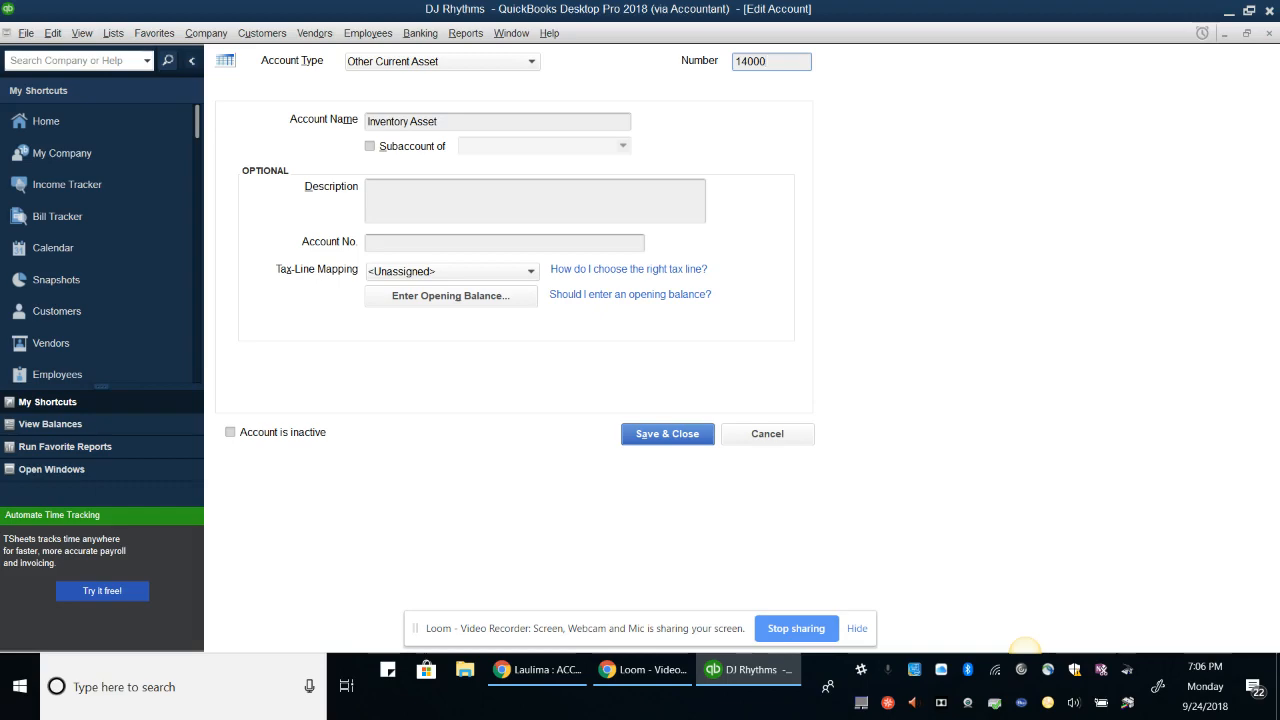
{"action": "key", "text": "Return"}
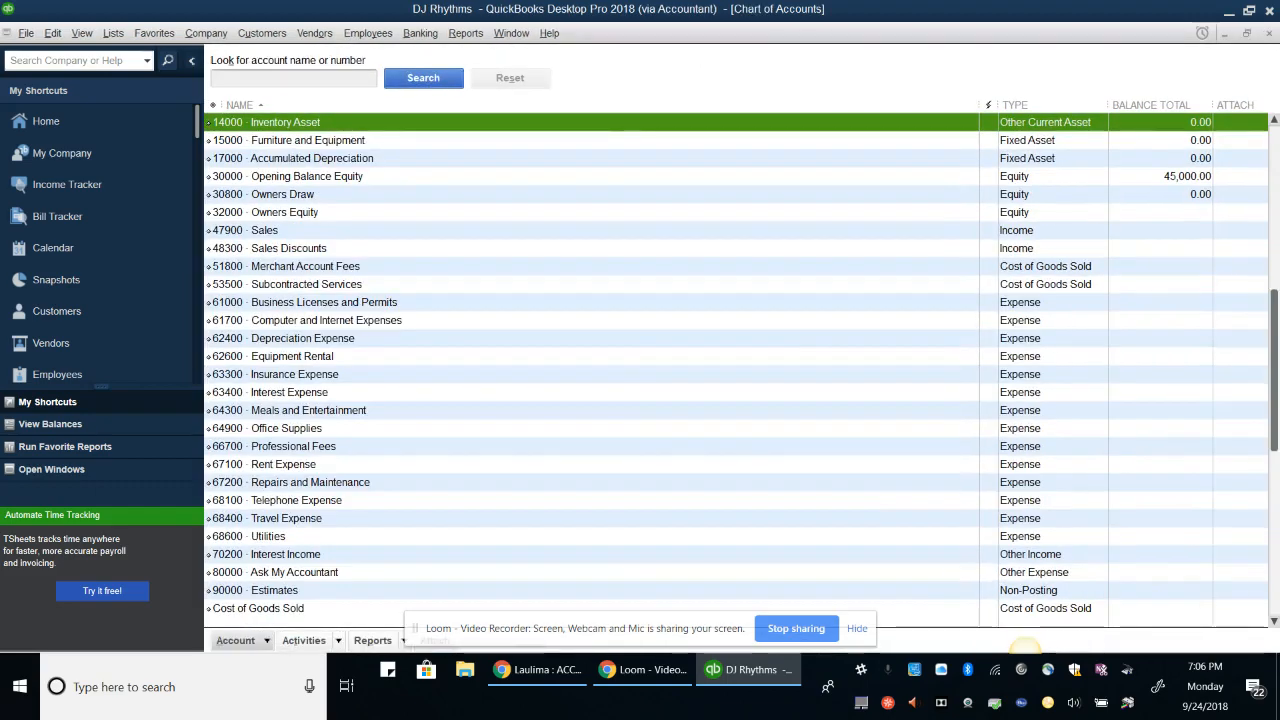
{"action": "left_click", "coordinate": [258, 608]}
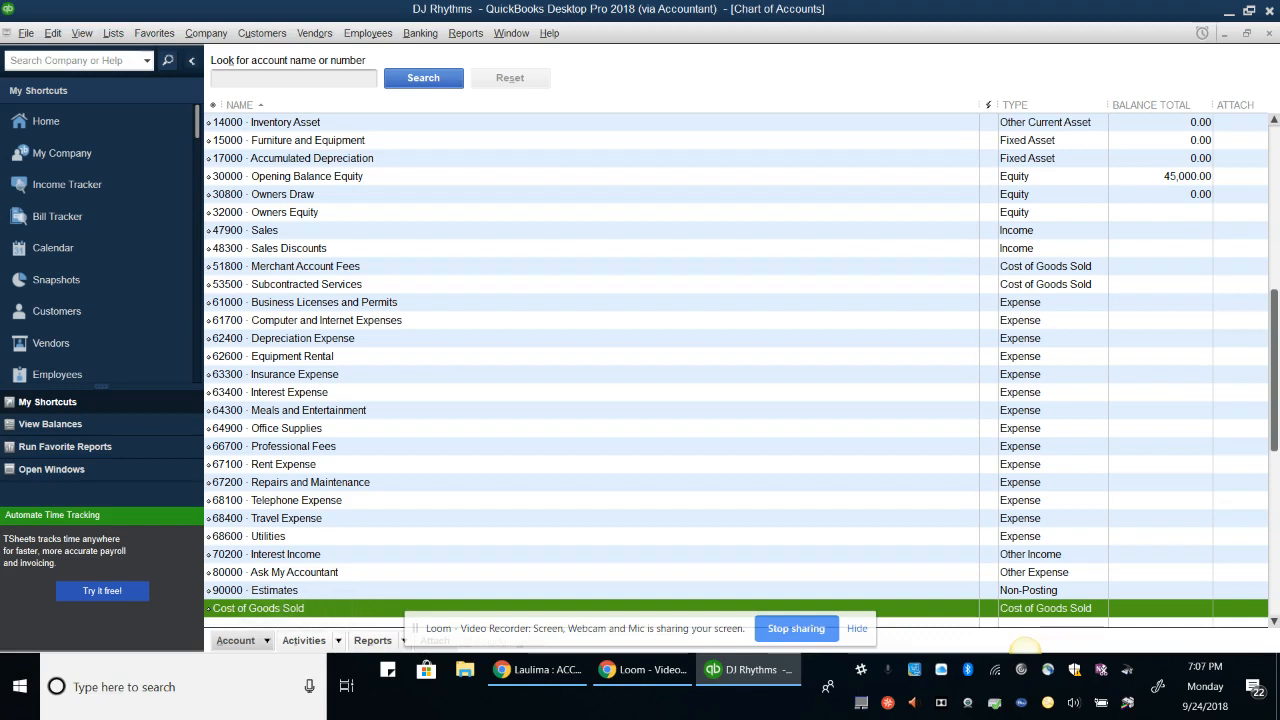
Give the Cost of Goods Sold account number 50000
{"action": "left_click", "coordinate": [236, 640]}
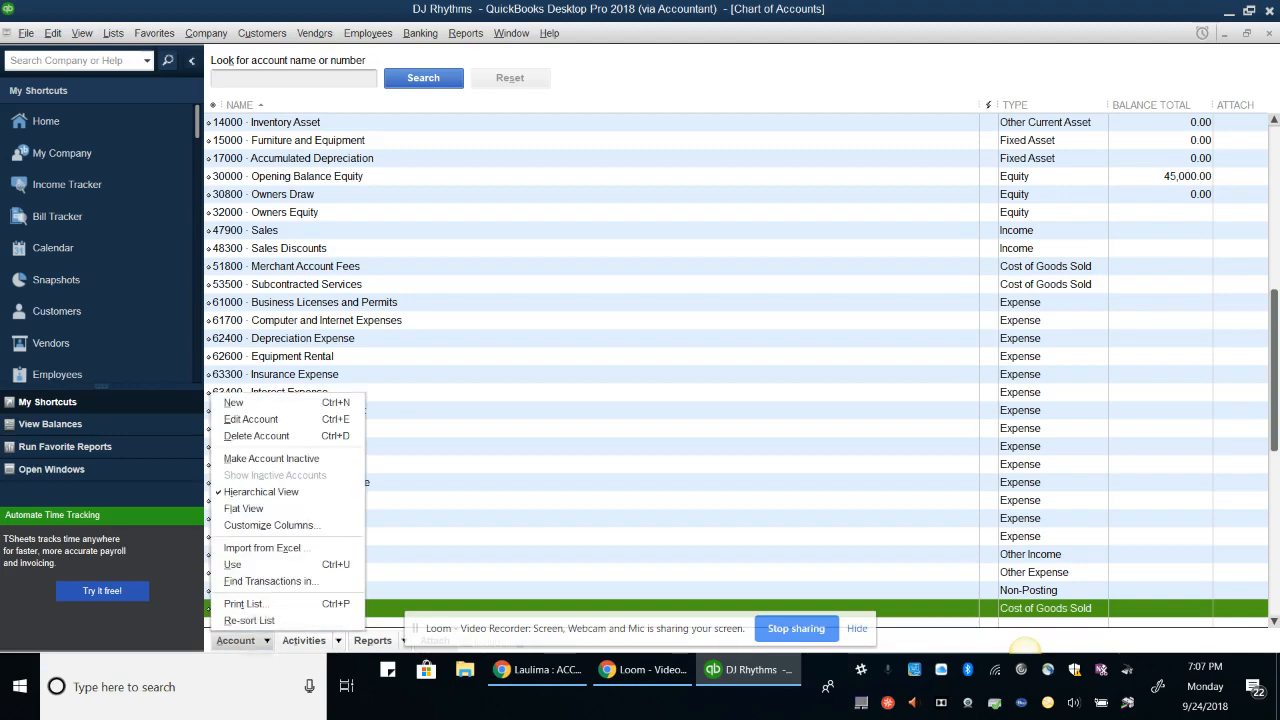
{"action": "left_click", "coordinate": [251, 419]}
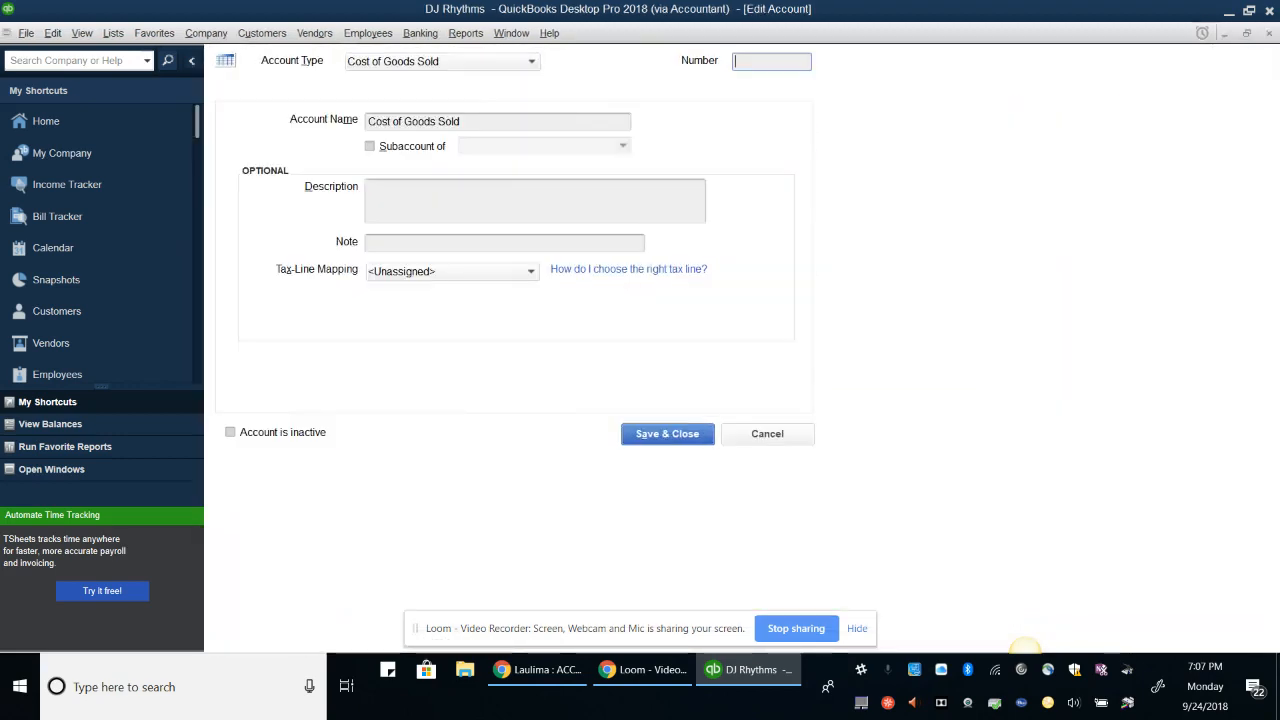
{"action": "type", "text": "50000"}
{"action": "key", "text": "Return"}
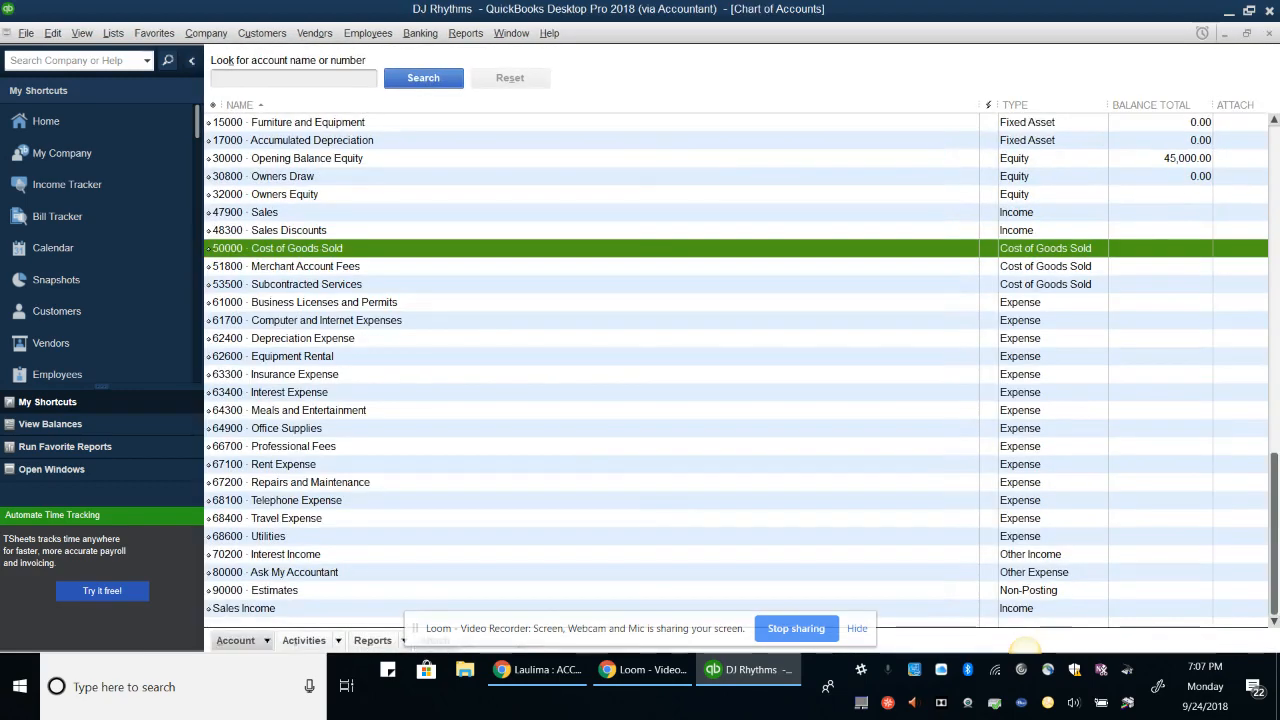
Renumber the Sales Income account to 47800 and save it
{"action": "left_click", "coordinate": [244, 608]}
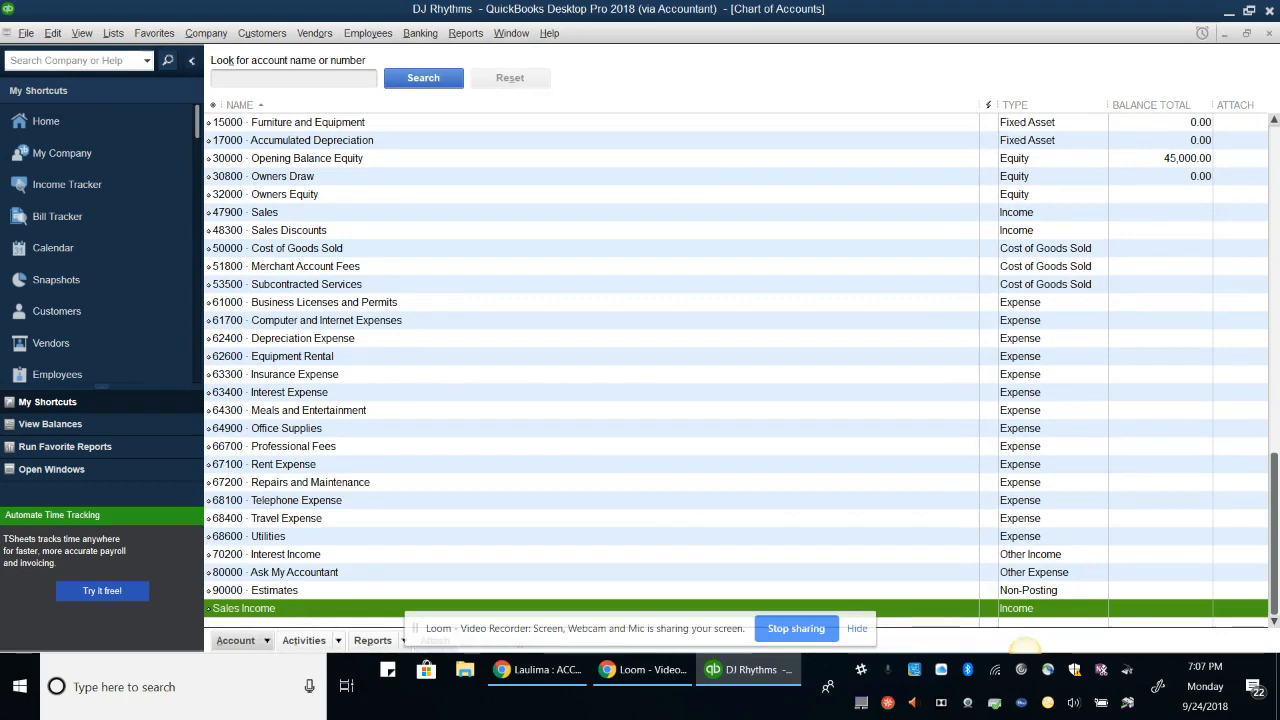
{"action": "left_click", "coordinate": [236, 640]}
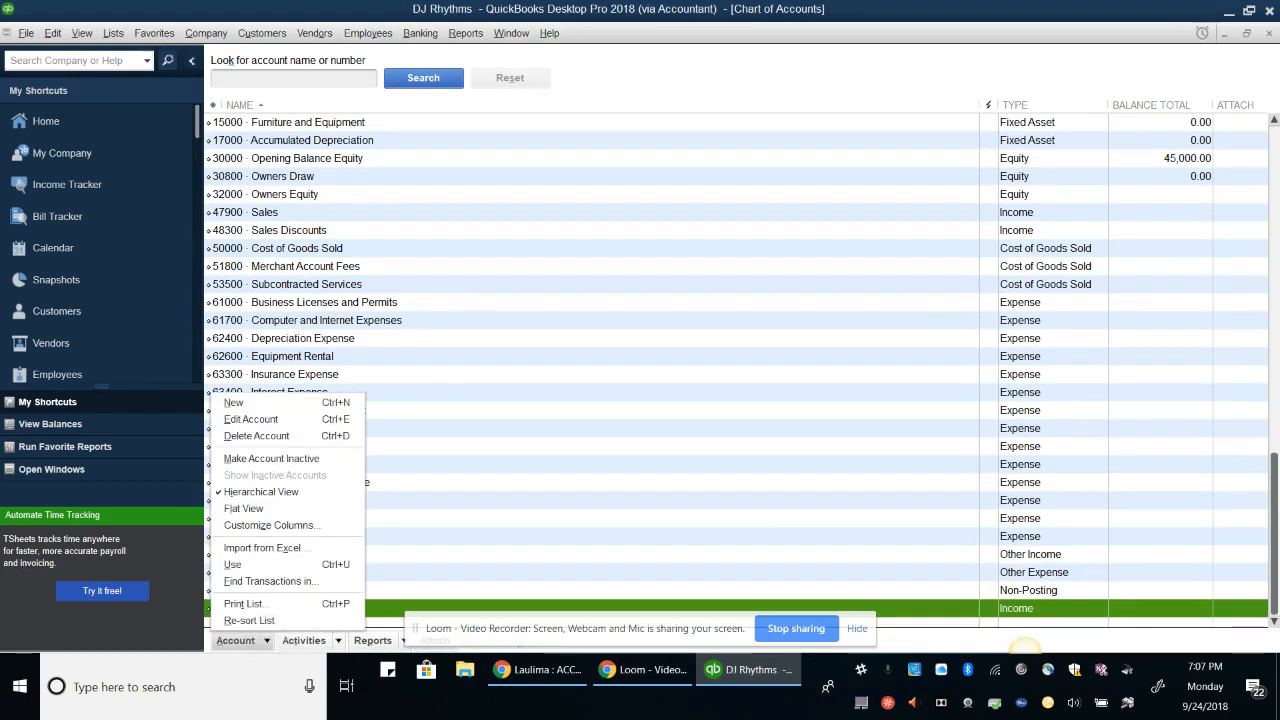
{"action": "left_click", "coordinate": [251, 419]}
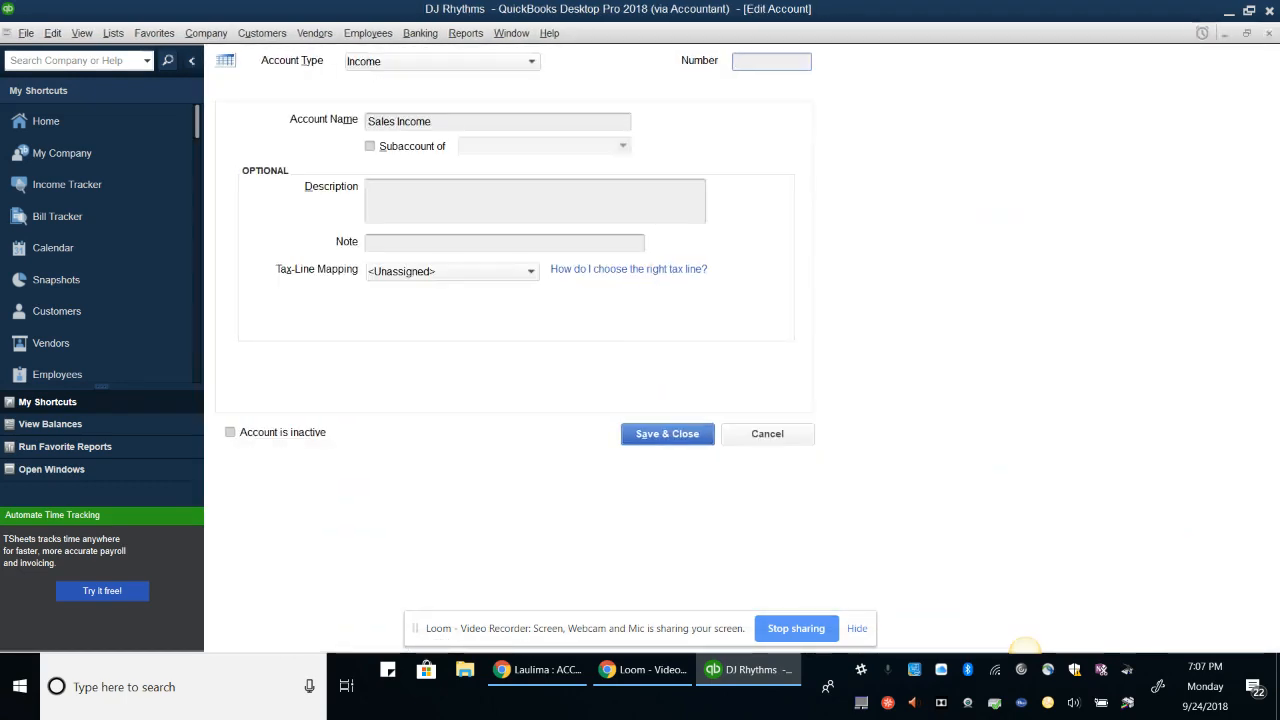
{"action": "type", "text": "47800"}
{"action": "left_click", "coordinate": [667, 435]}
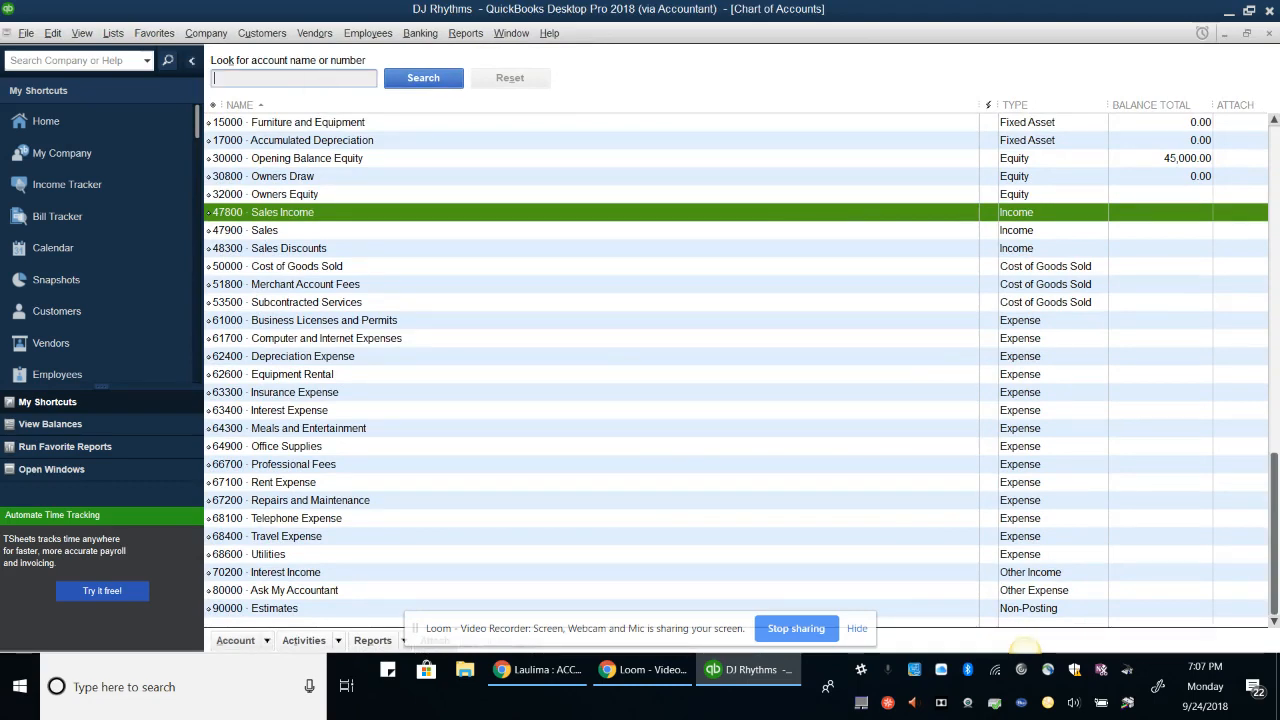
Search for 'accountant', delete the 80000 Ask My Accountant account, and reset the list
{"action": "type", "text": "accountant"}
{"action": "key", "text": "Return"}
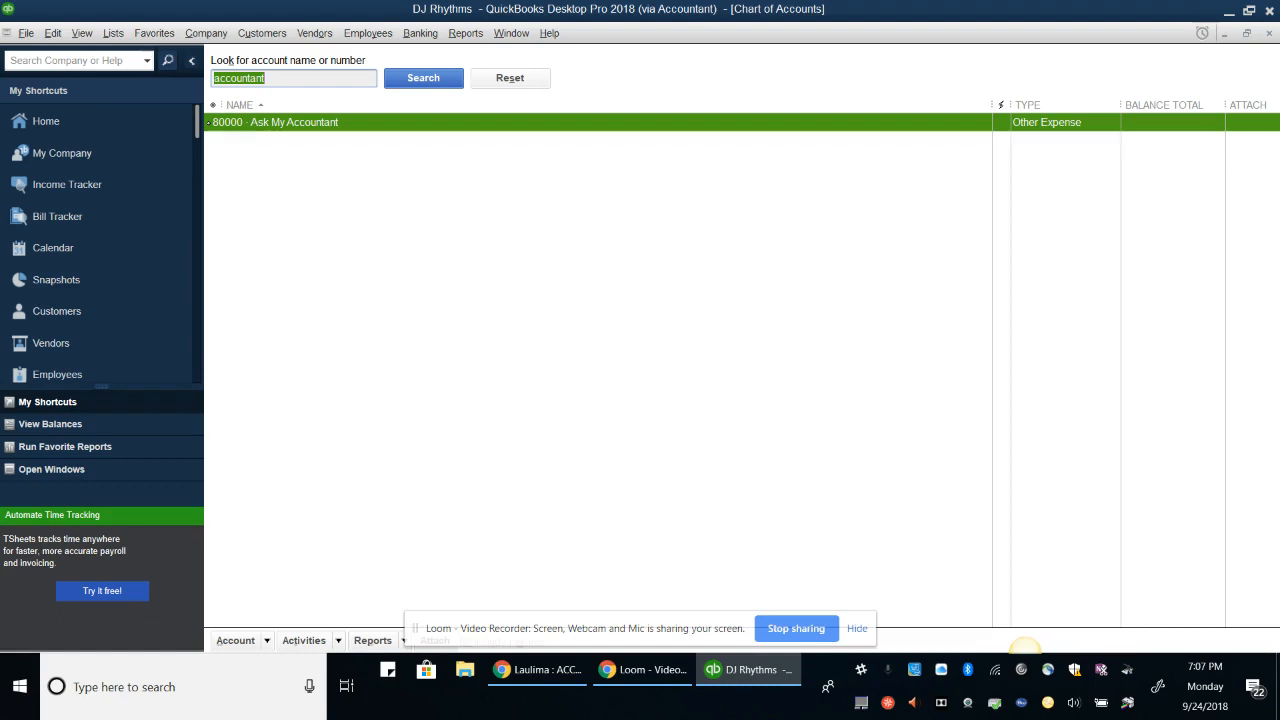
{"action": "key", "text": "alt+a"}
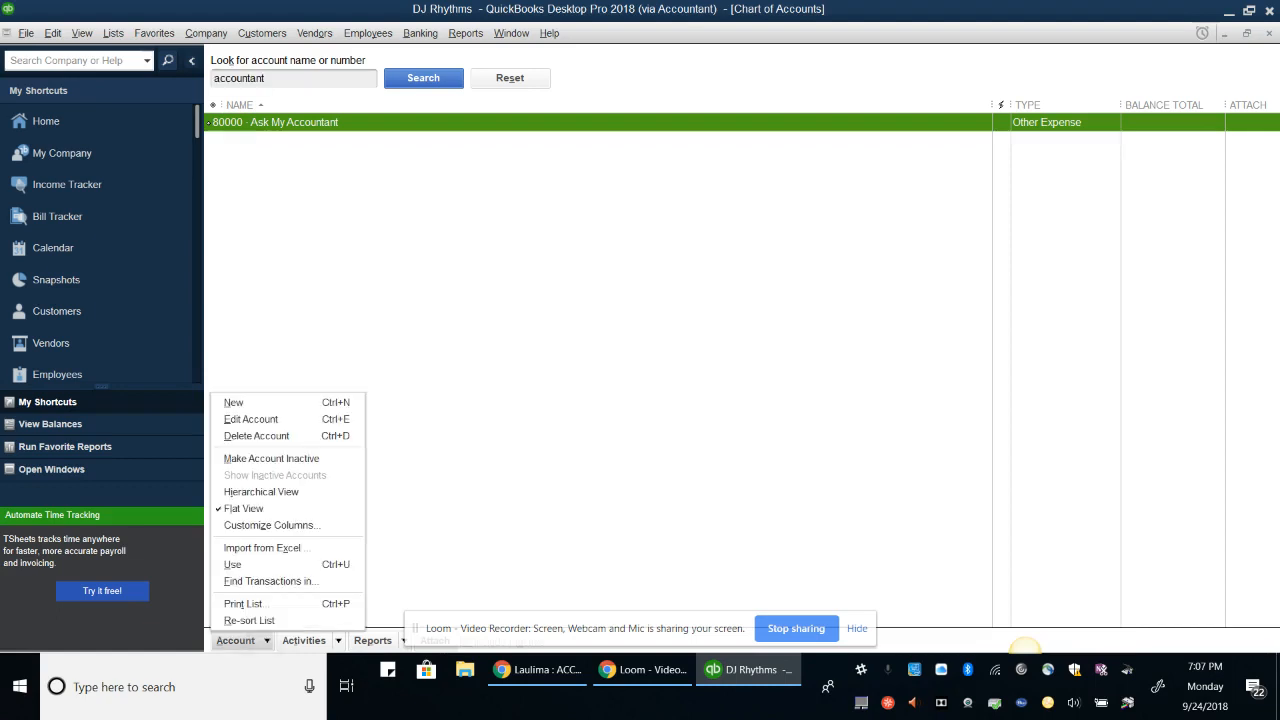
{"action": "left_click", "coordinate": [270, 435]}
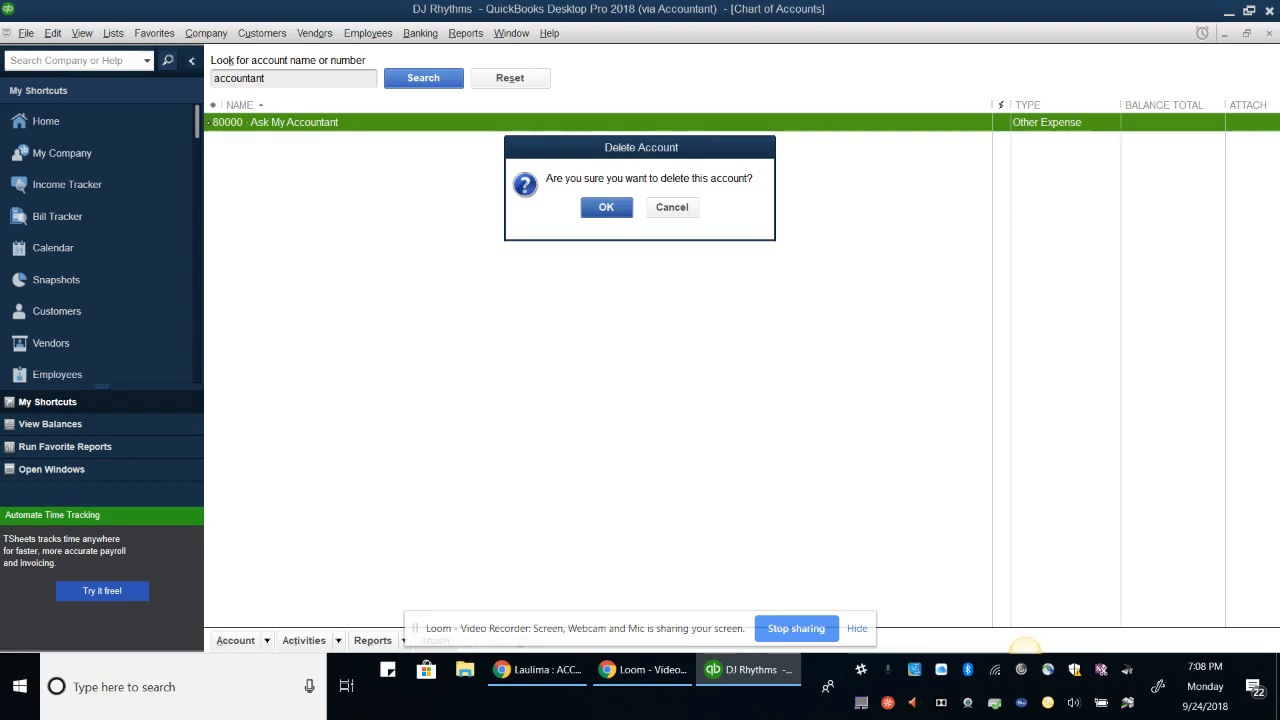
{"action": "key", "text": "Return"}
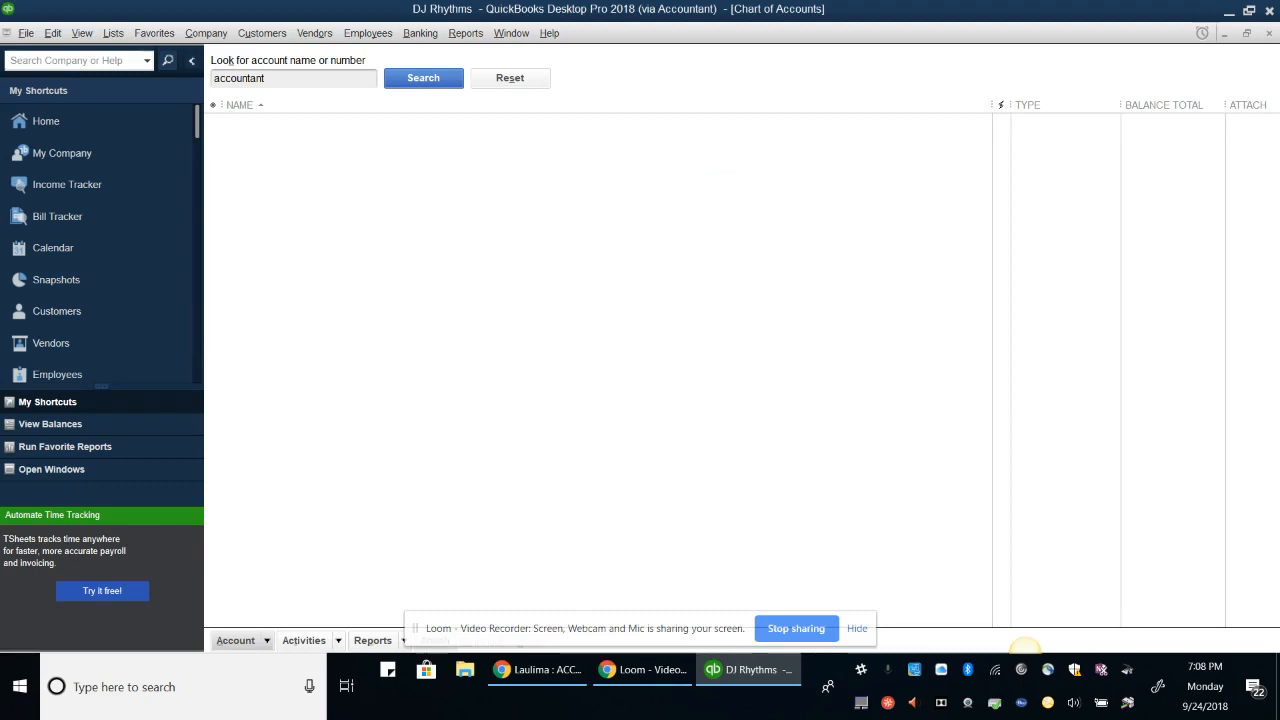
{"action": "left_click", "coordinate": [510, 78]}
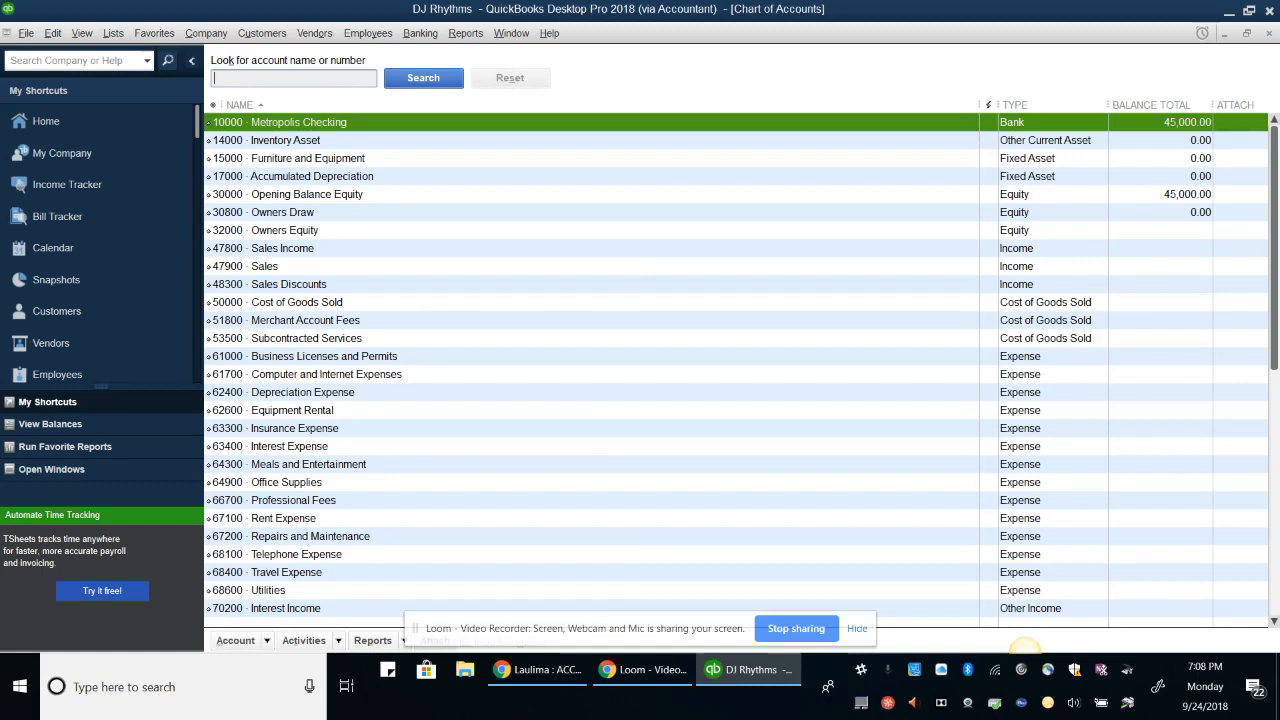
Create a Bank account numbered 10100 named Metropolis Savings, described 'Company Savings Account'
{"action": "left_click", "coordinate": [237, 641]}
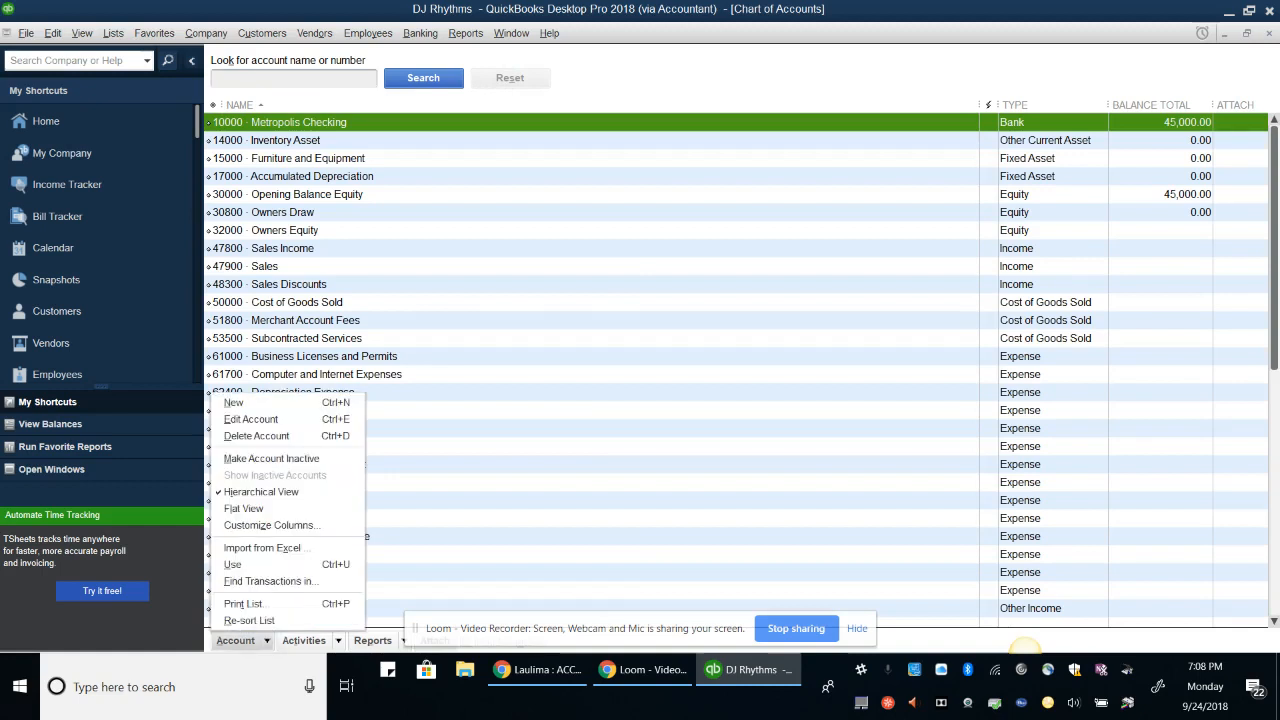
{"action": "left_click", "coordinate": [234, 403]}
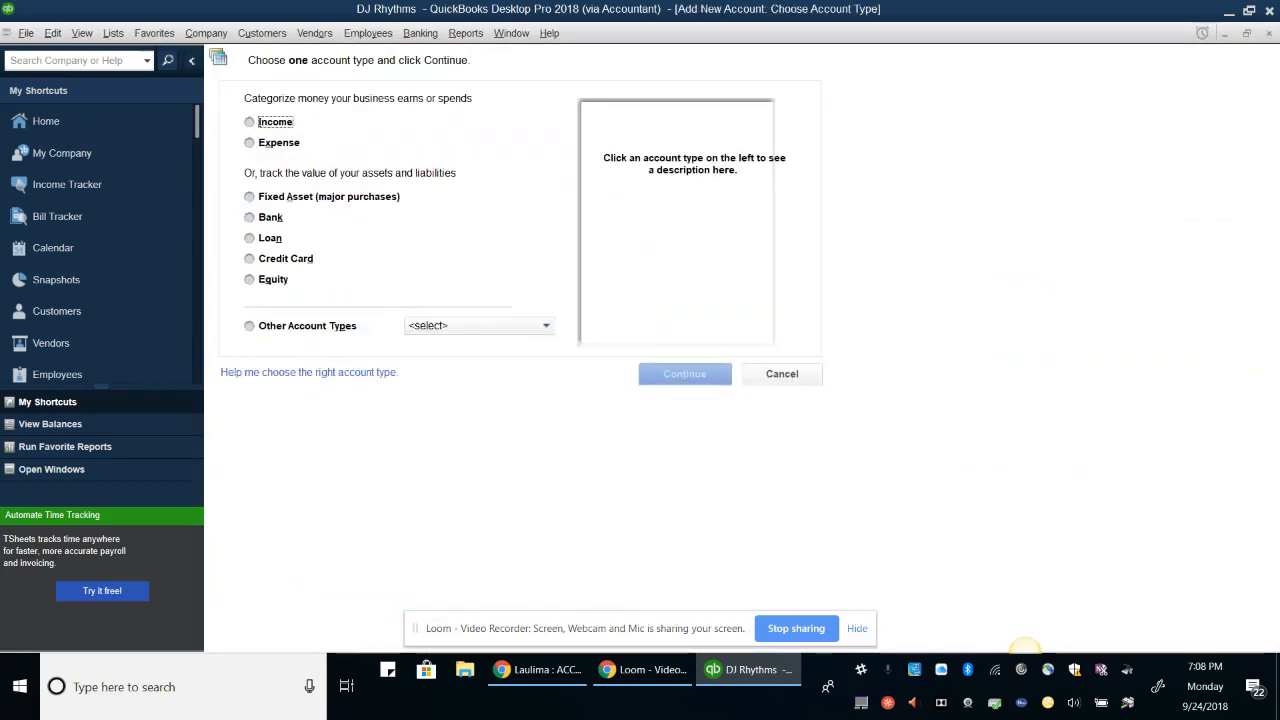
{"action": "left_click", "coordinate": [250, 217]}
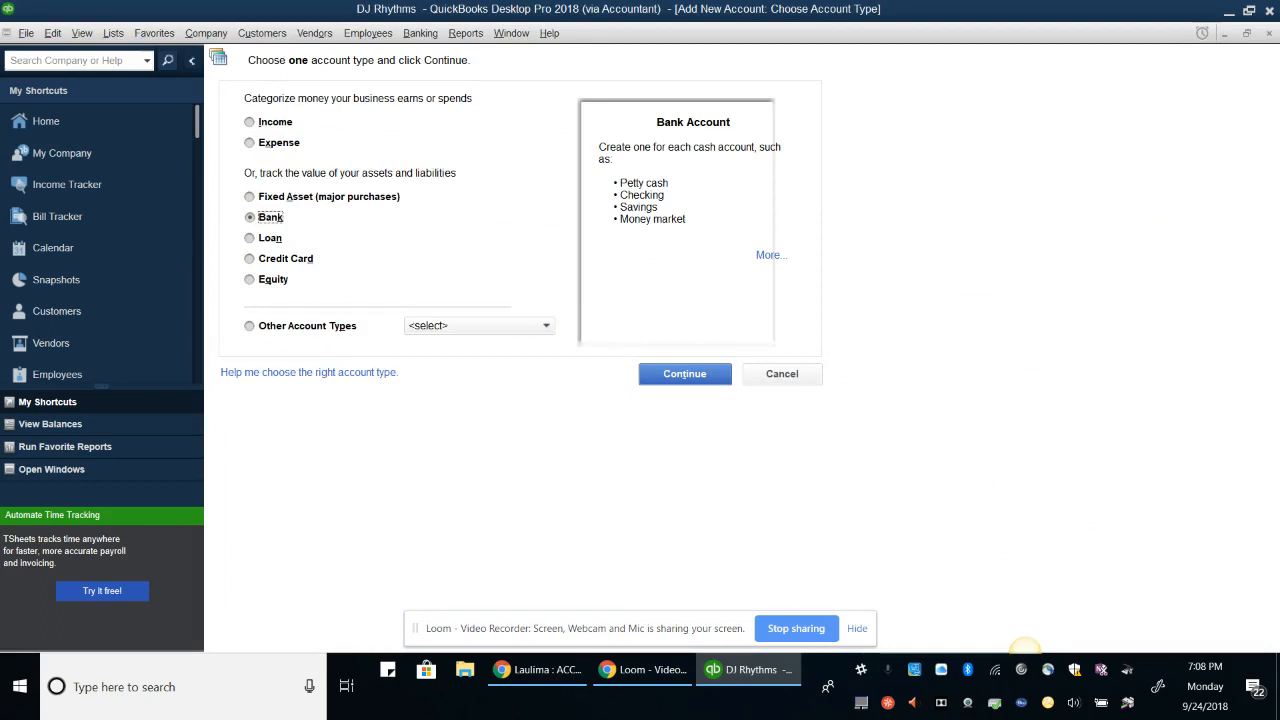
{"action": "left_click", "coordinate": [684, 373]}
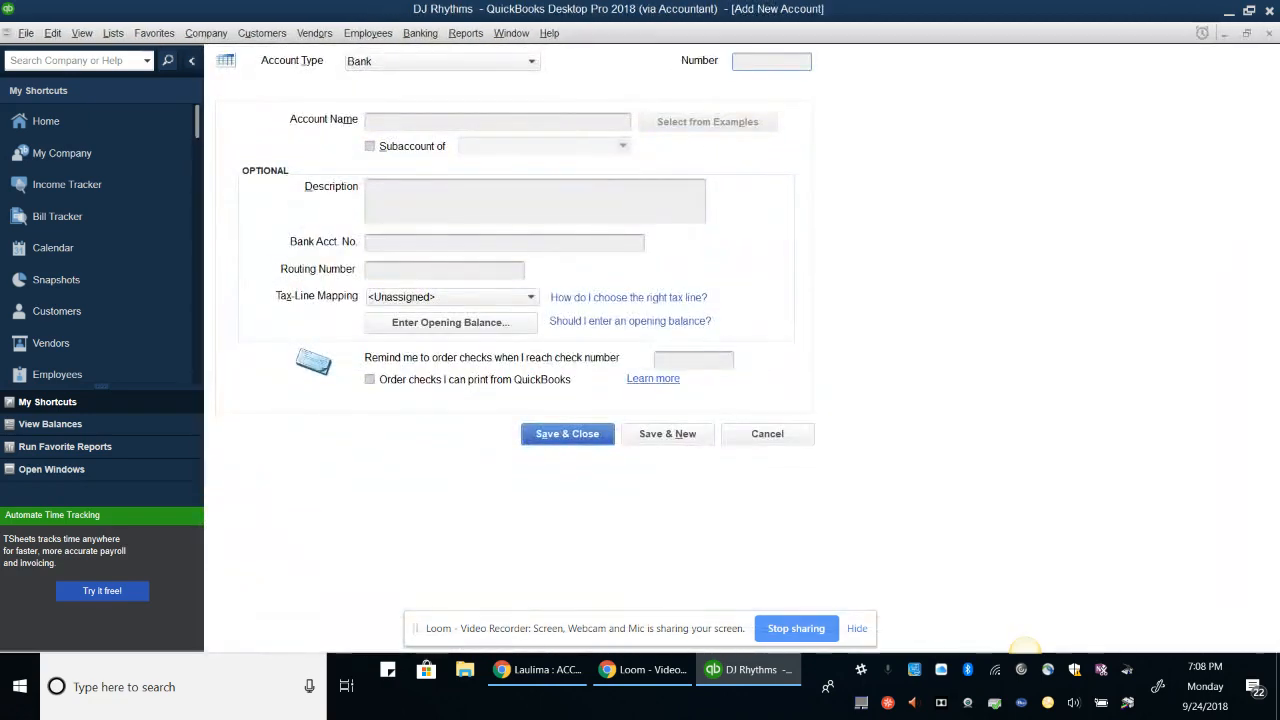
{"action": "type", "text": "10100"}
{"action": "key", "text": "Tab"}
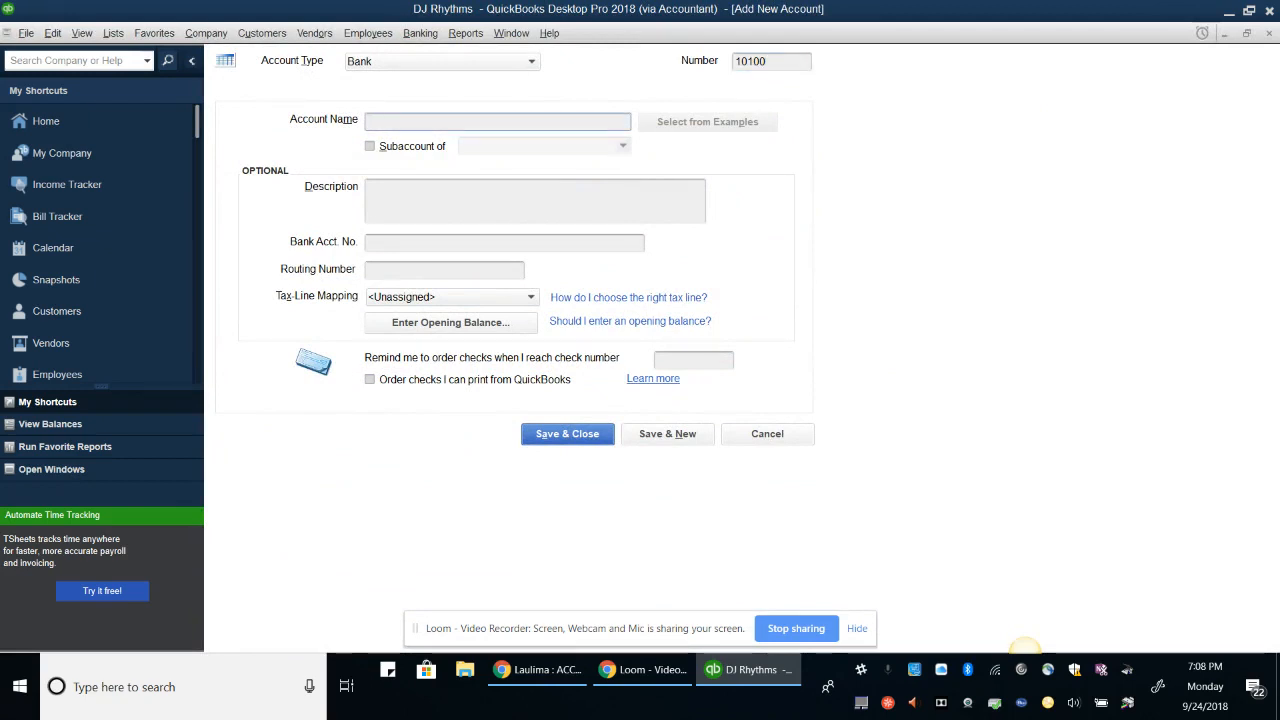
{"action": "type", "text": "Metrop"}
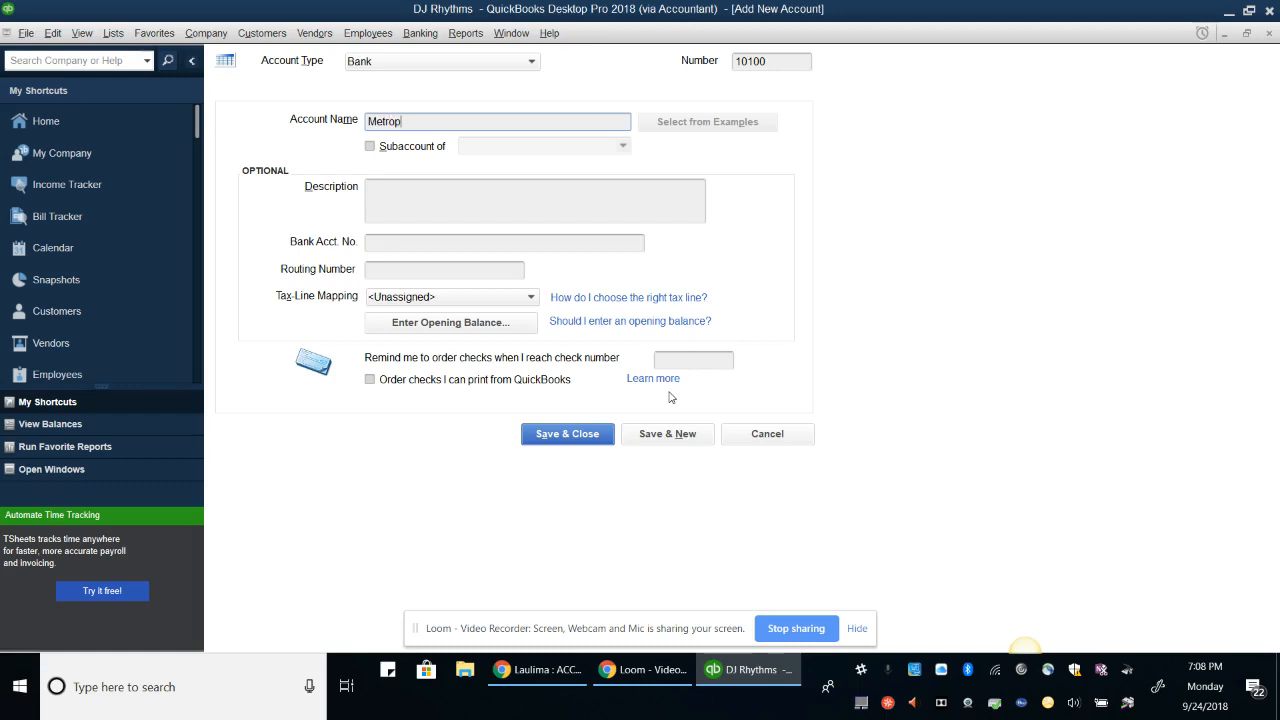
{"action": "type", "text": "olis Savings"}
{"action": "key", "text": "Tab"}
{"action": "key", "text": "Tab"}
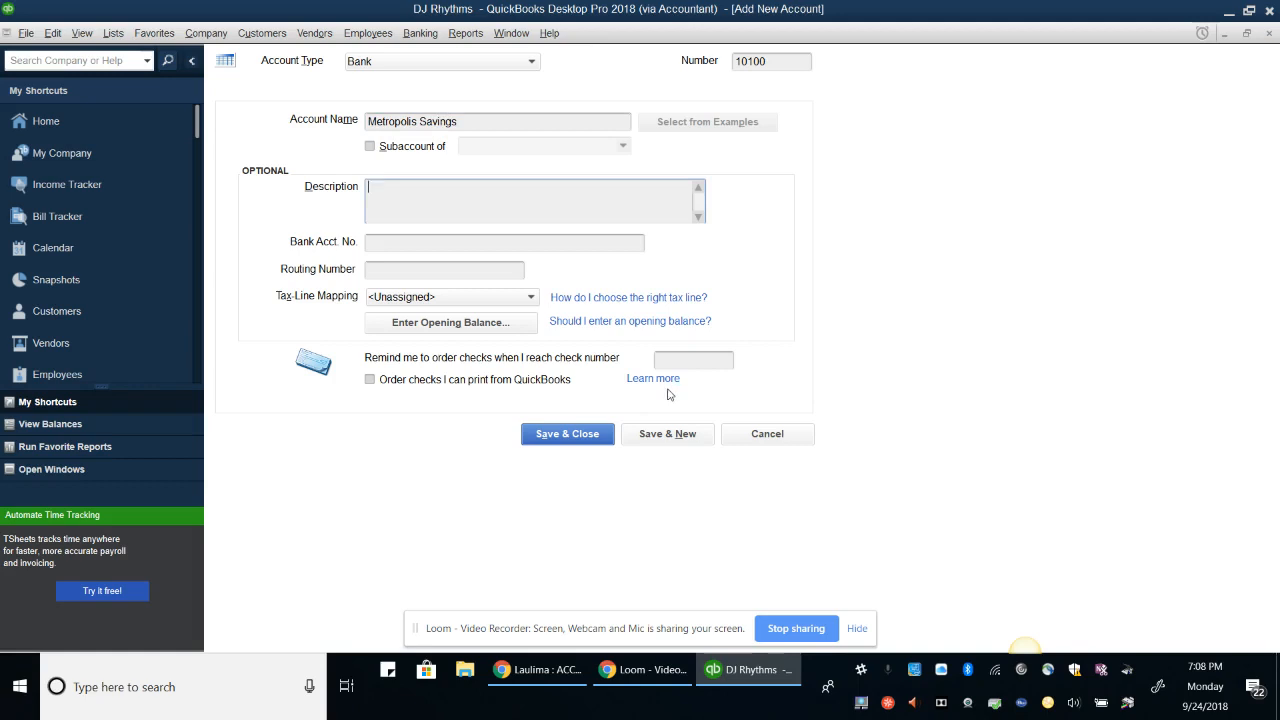
{"action": "type", "text": "Company Savings Account"}
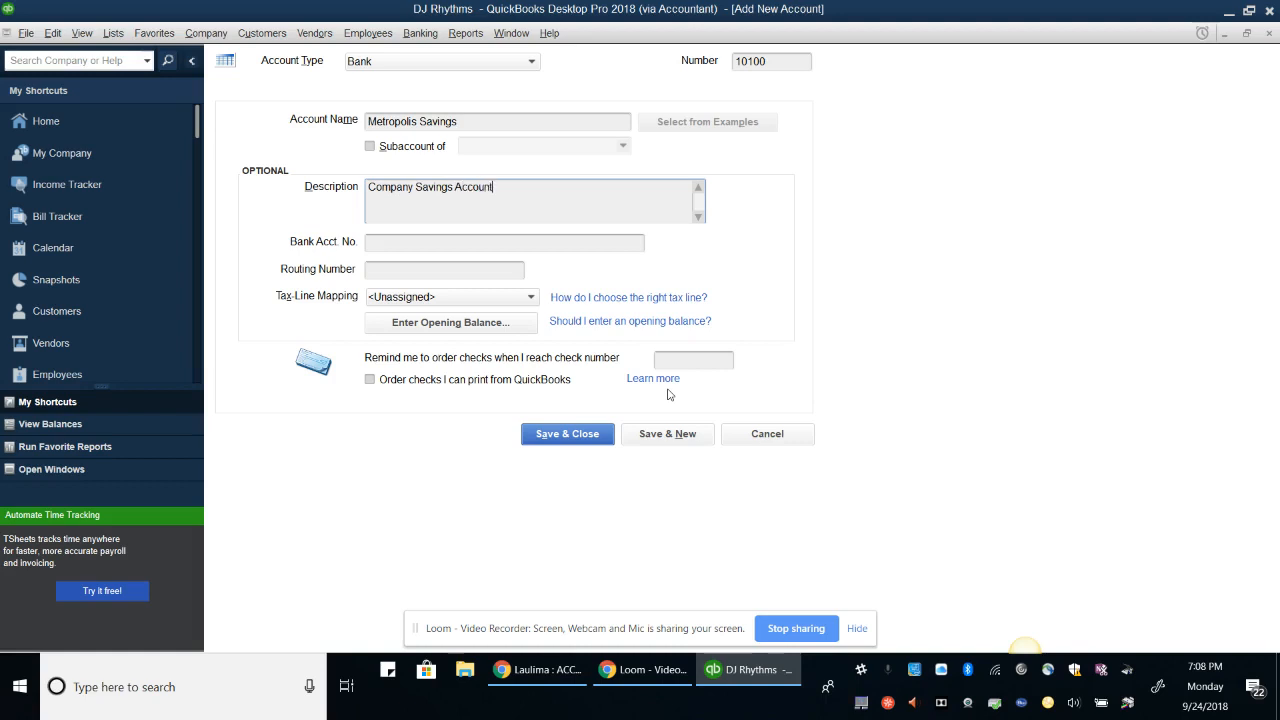
Enter the bank account and routing numbers, save the account, and decline the bank feed
{"action": "key", "text": "Tab"}
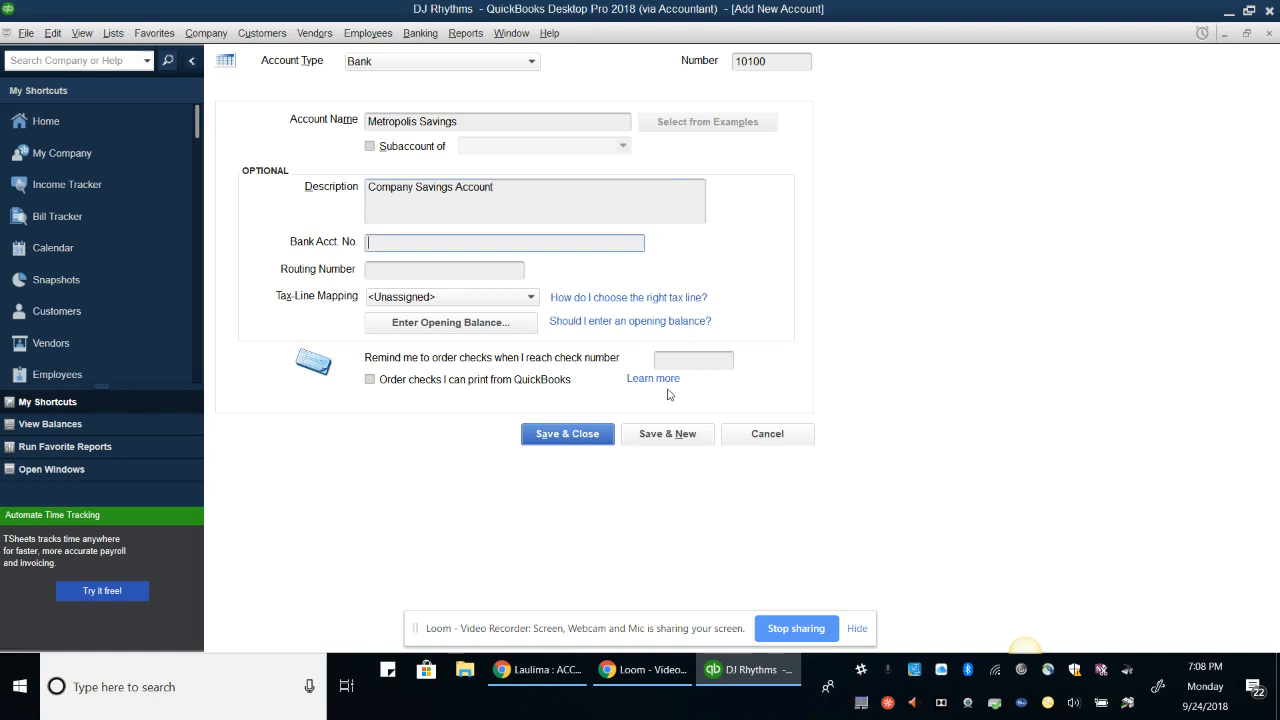
{"action": "key", "text": "Tab"}
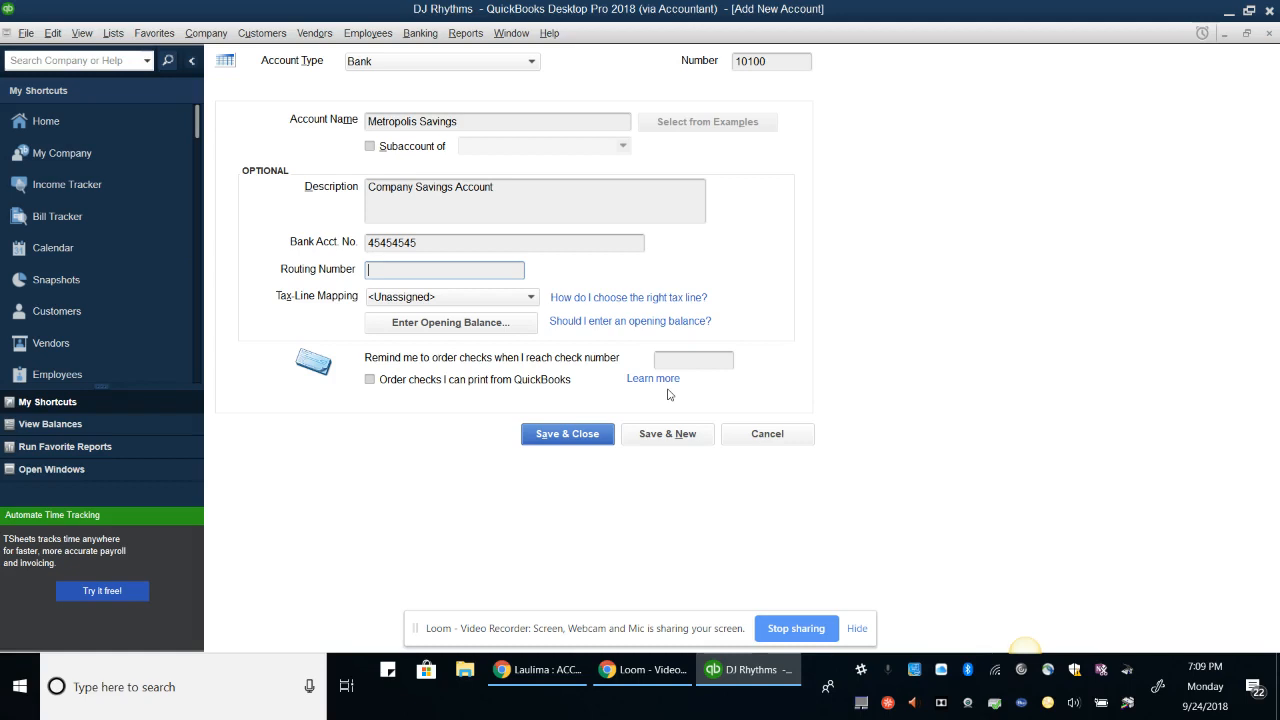
{"action": "key", "text": "BackSpace"}
{"action": "key", "text": "Return"}
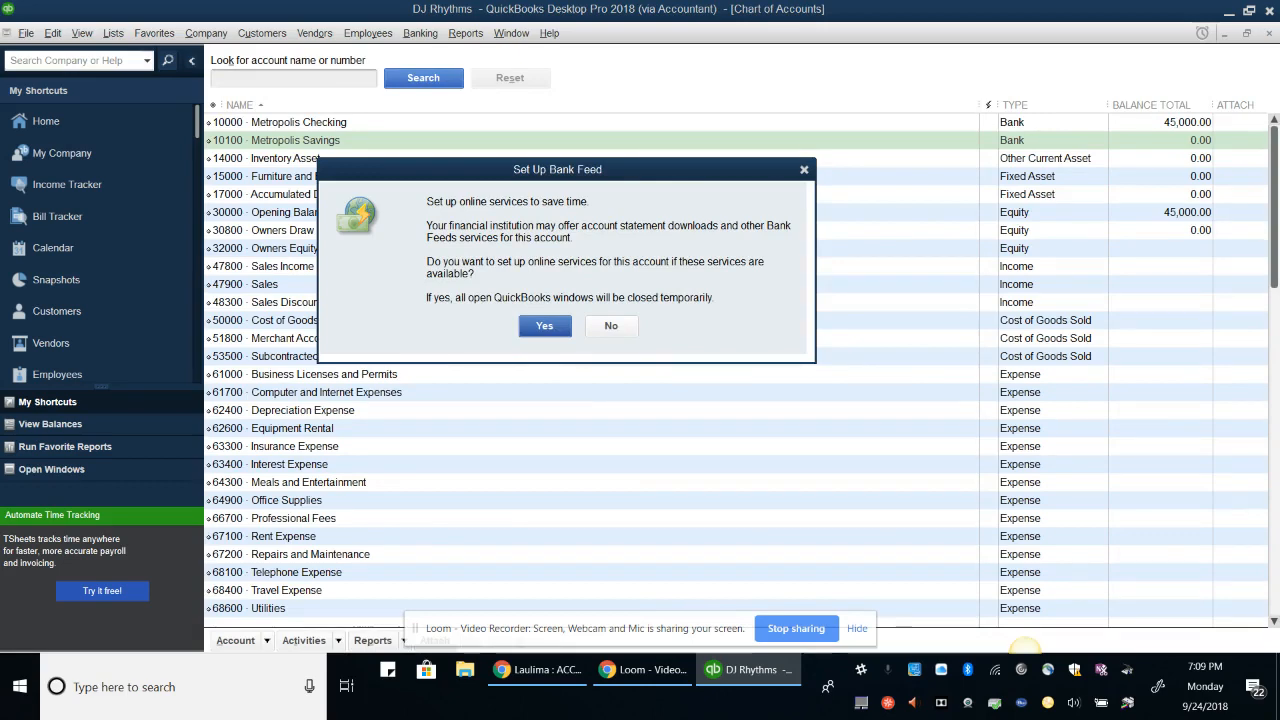
{"action": "left_click", "coordinate": [610, 325]}
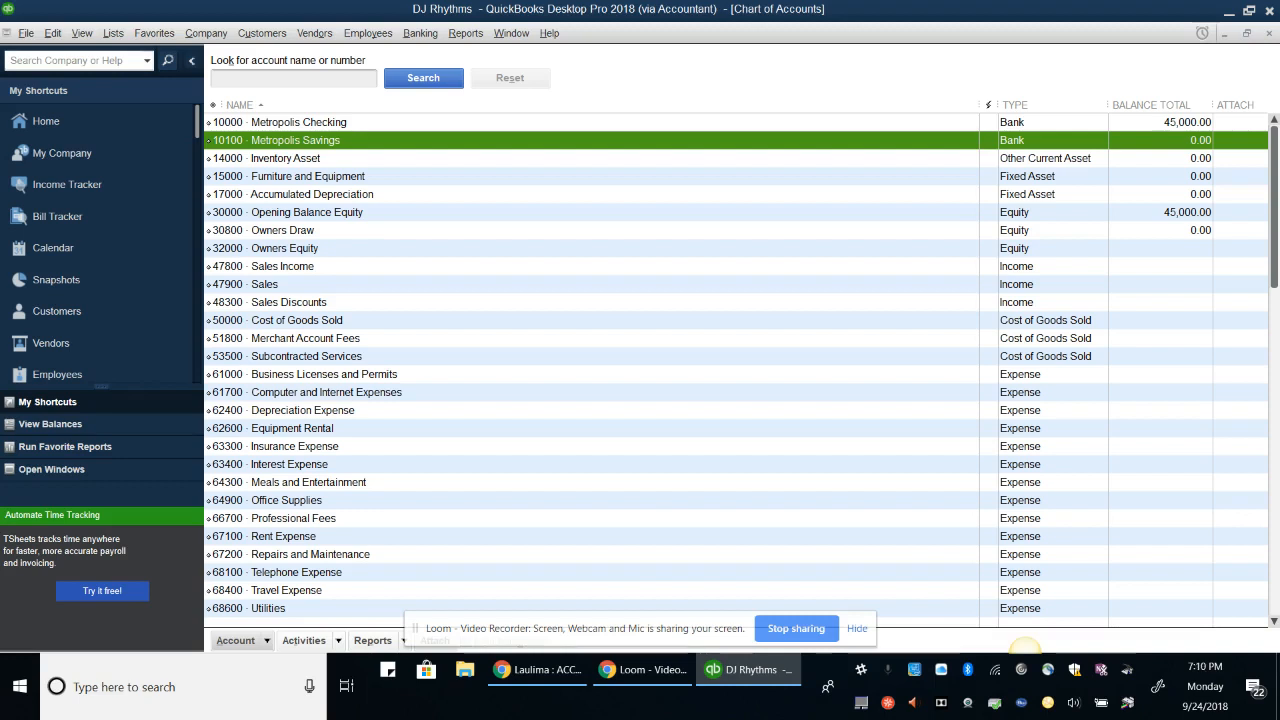
Renumber Telephone Expense to 68610 and make it a subaccount of 68600 Utilities
{"action": "left_click", "coordinate": [296, 572]}
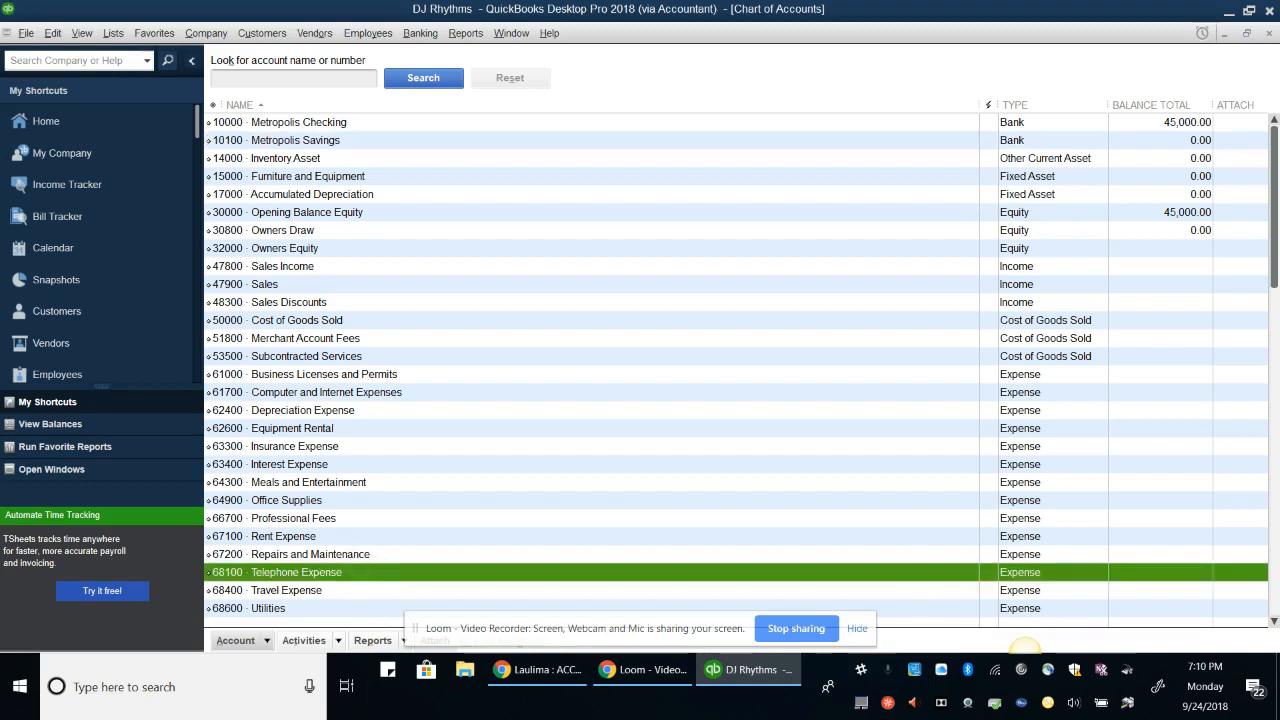
{"action": "left_click", "coordinate": [236, 640]}
{"action": "key", "text": "ctrl+e"}
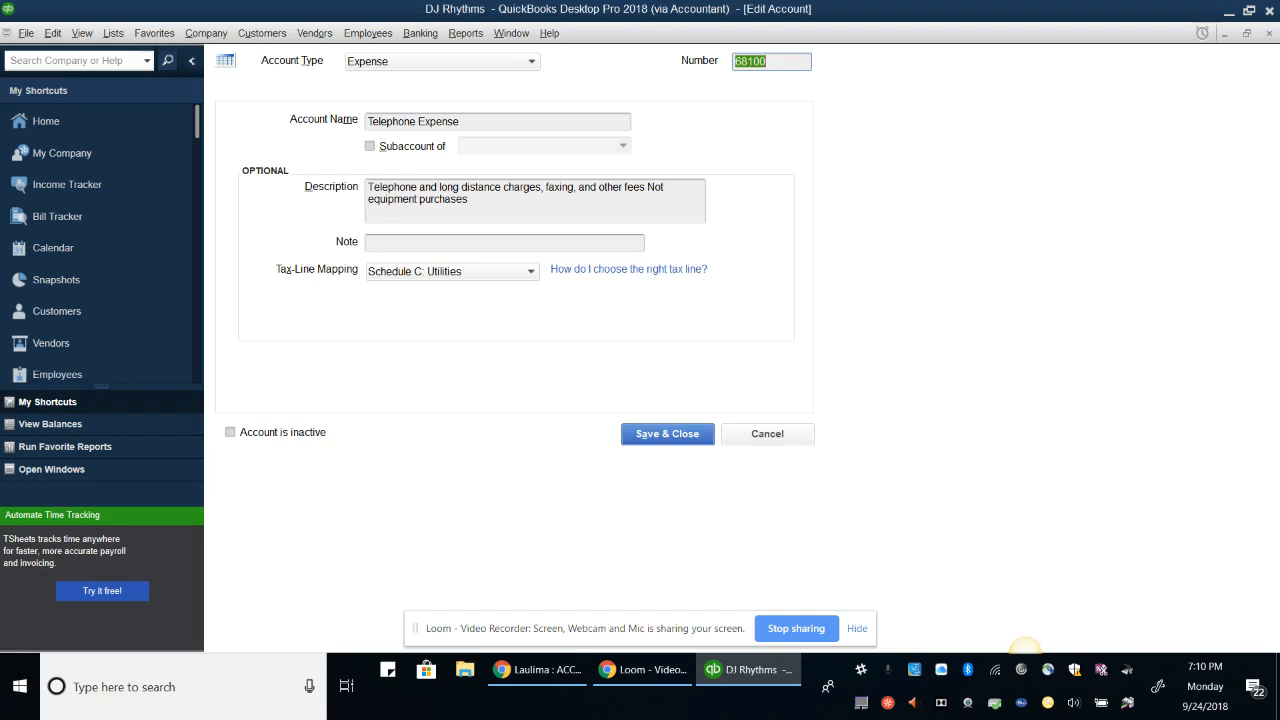
{"action": "type", "text": "68610"}
{"action": "key", "text": "alt+s"}
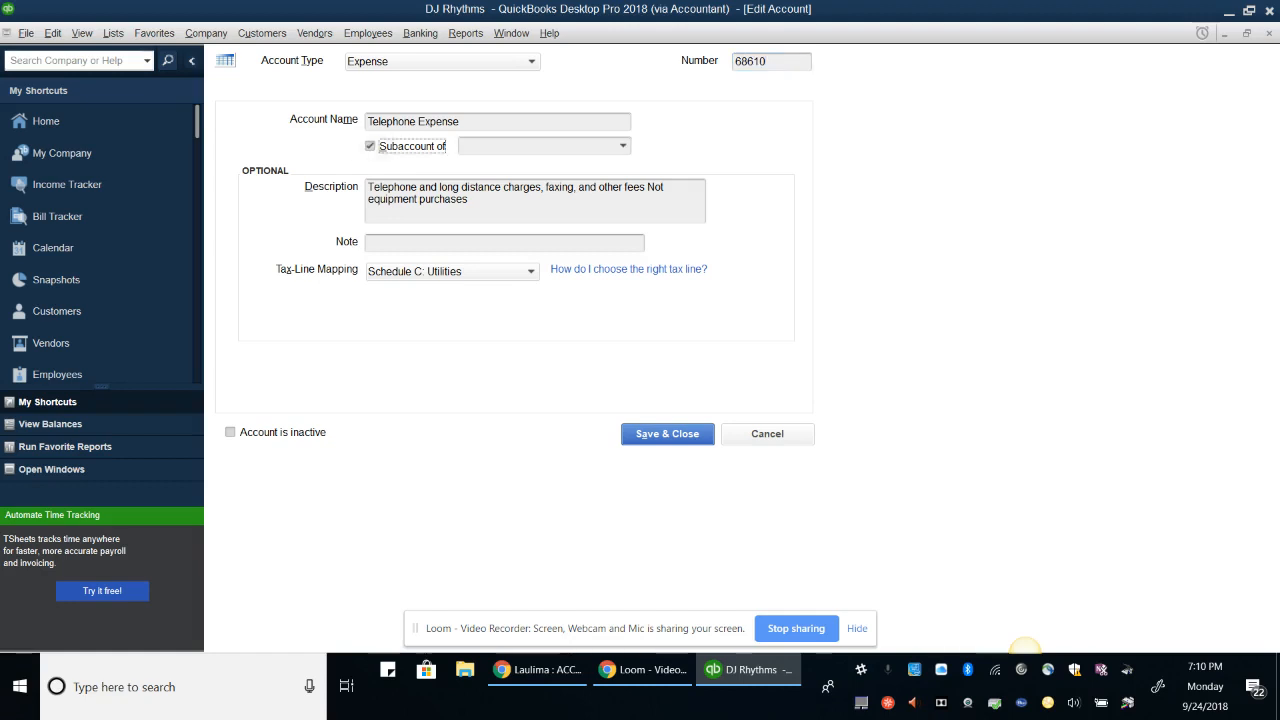
{"action": "key", "text": "Tab"}
{"action": "type", "text": "Ut"}
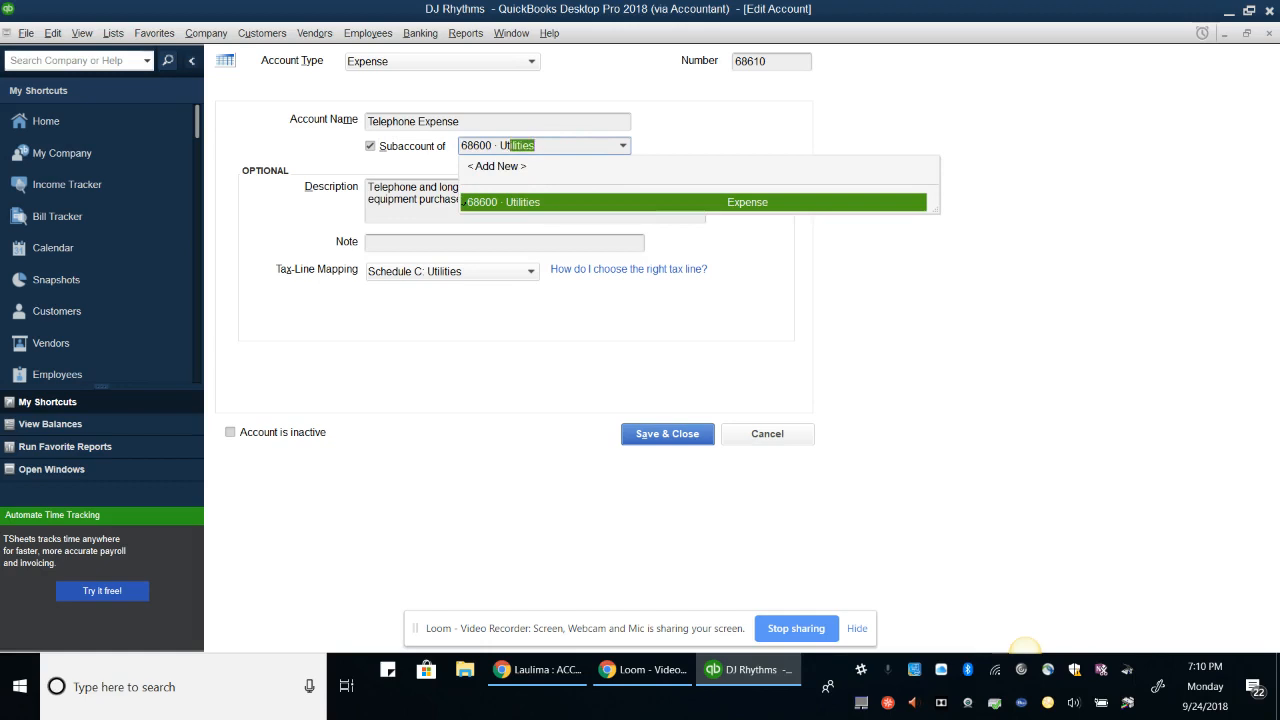
{"action": "key", "text": "Return"}
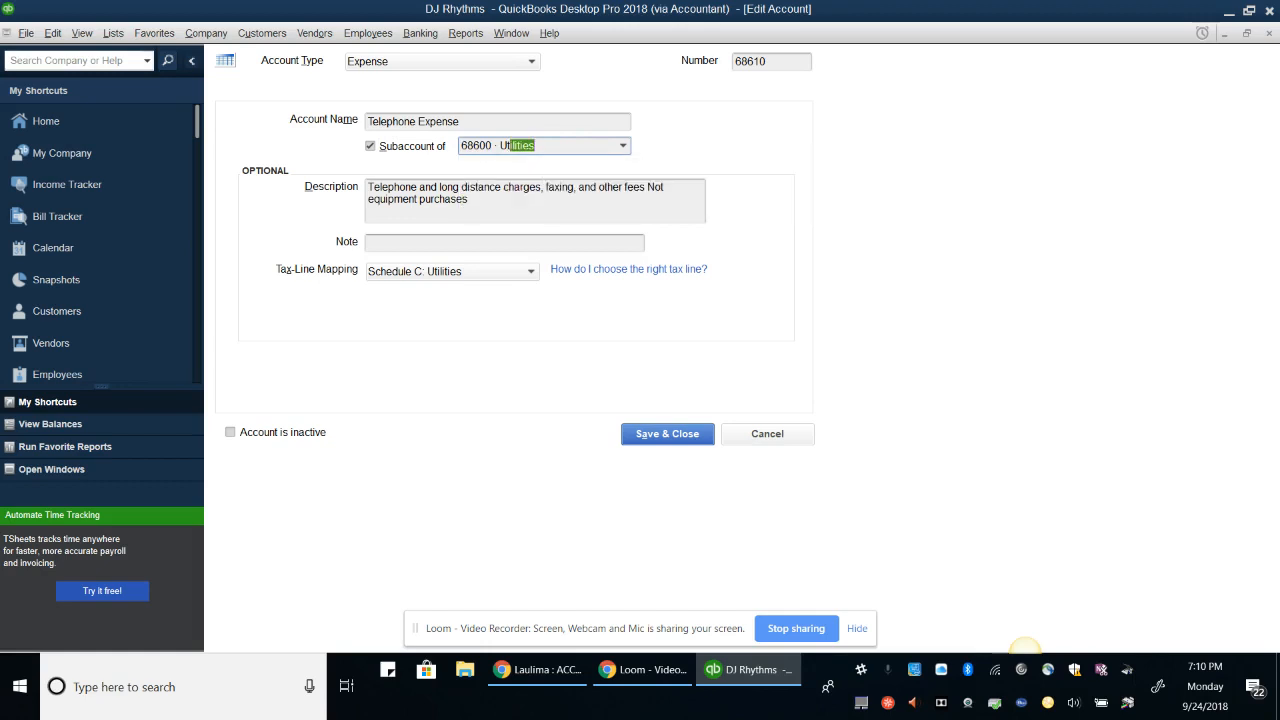
{"action": "key", "text": "Tab"}
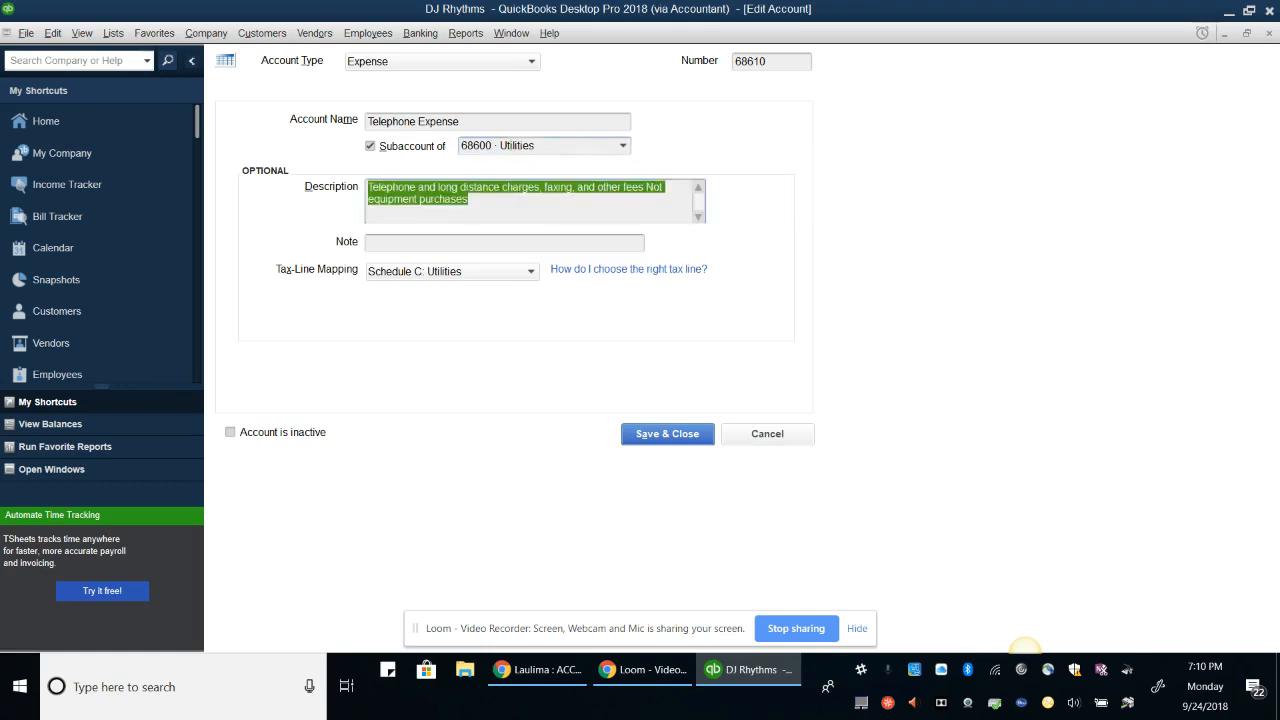
{"action": "key", "text": "Return"}
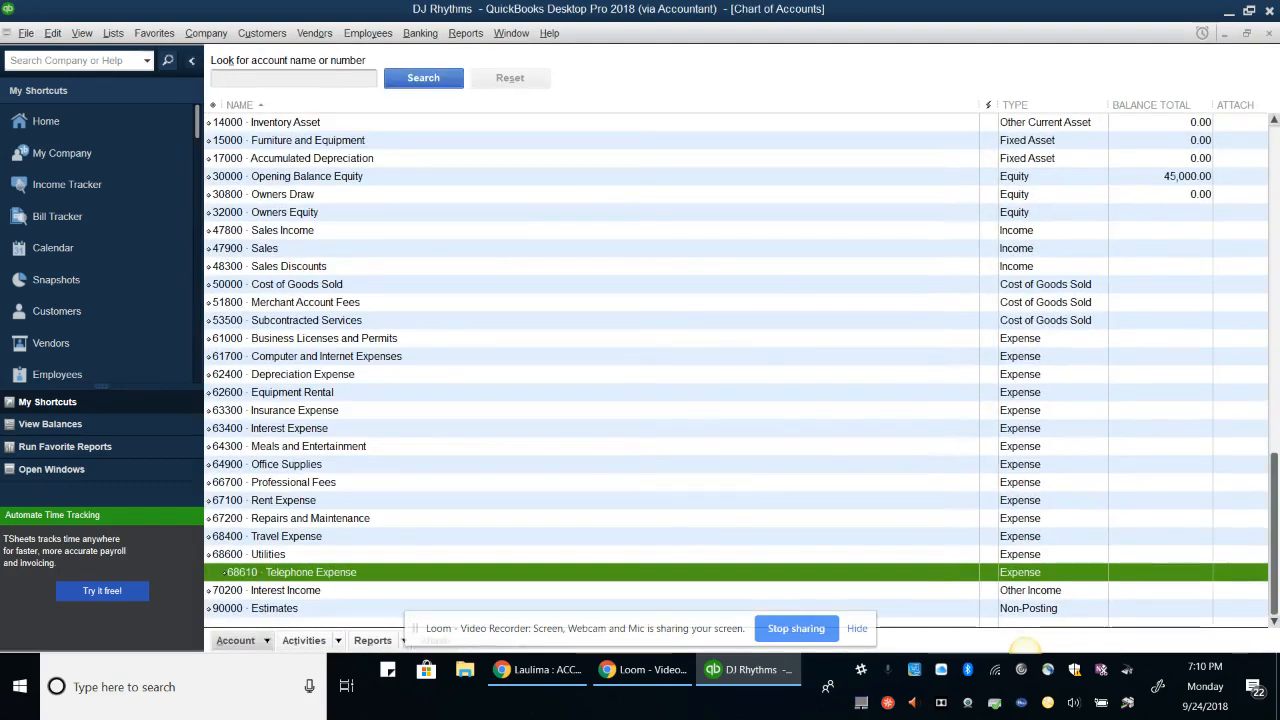
{"action": "left_click", "coordinate": [254, 641]}
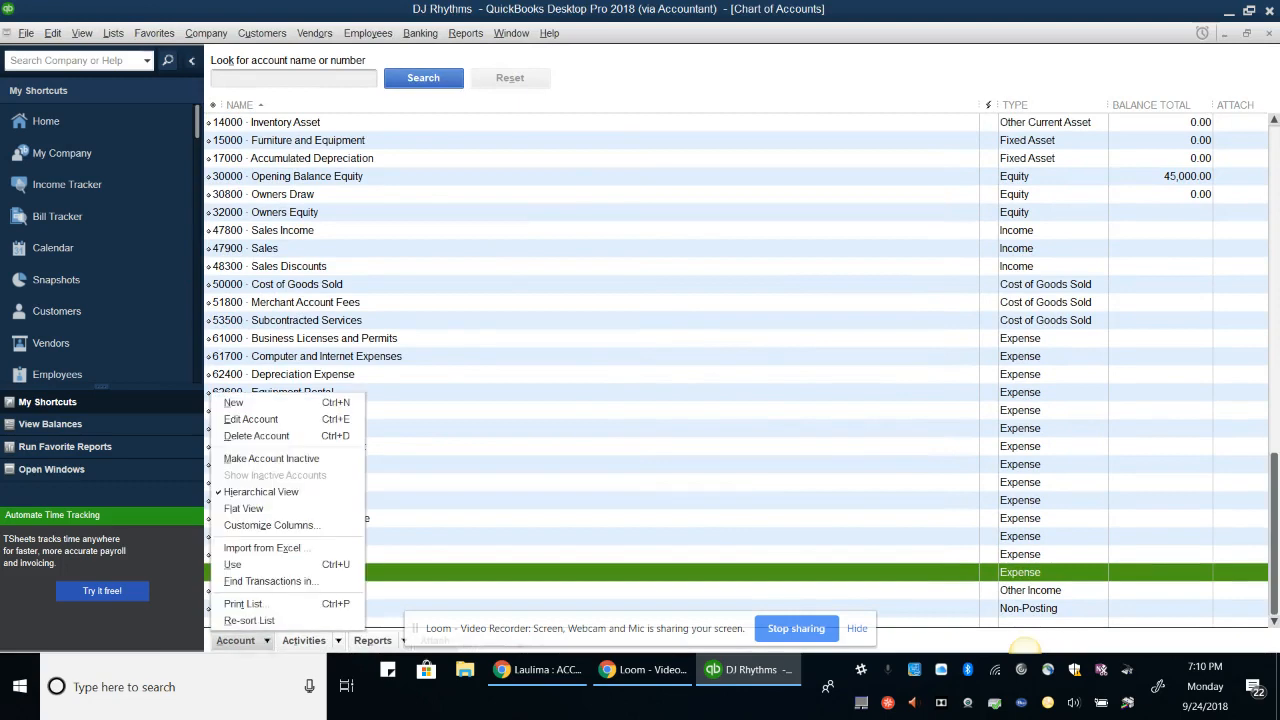
Create a new Expense account numbered 6820 and named Electric
{"action": "left_click", "coordinate": [234, 403]}
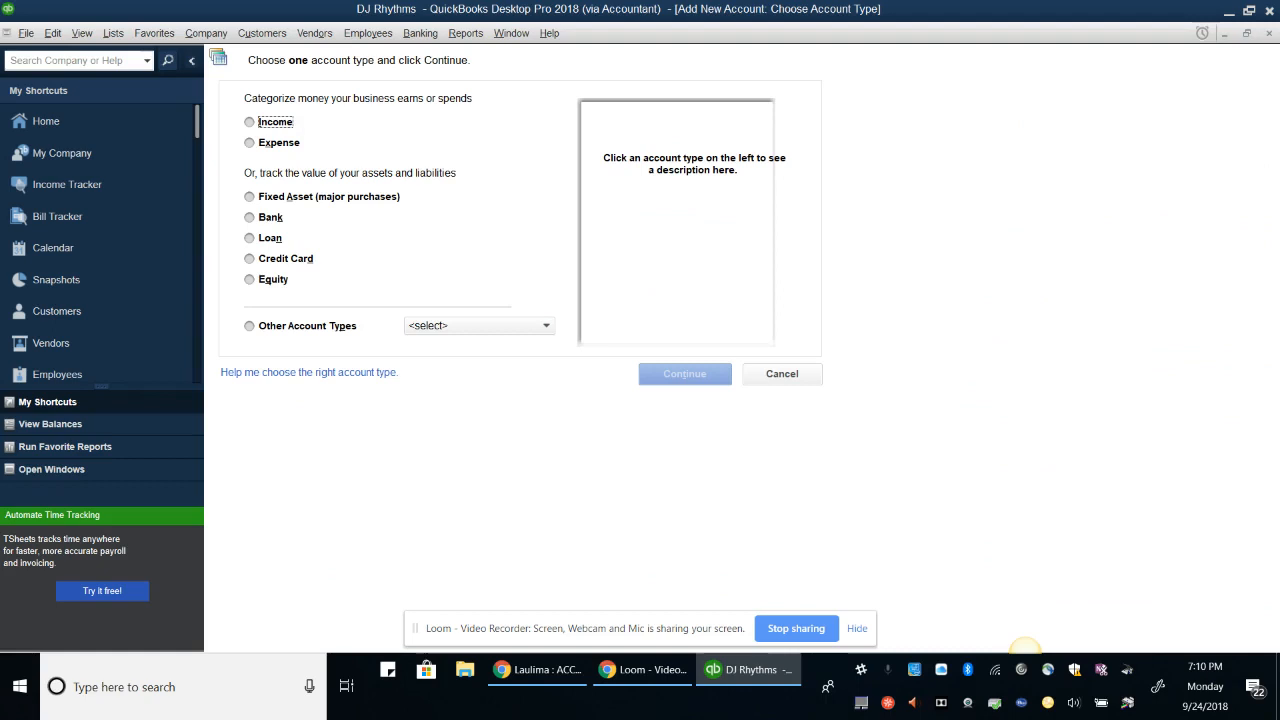
{"action": "left_click", "coordinate": [268, 143]}
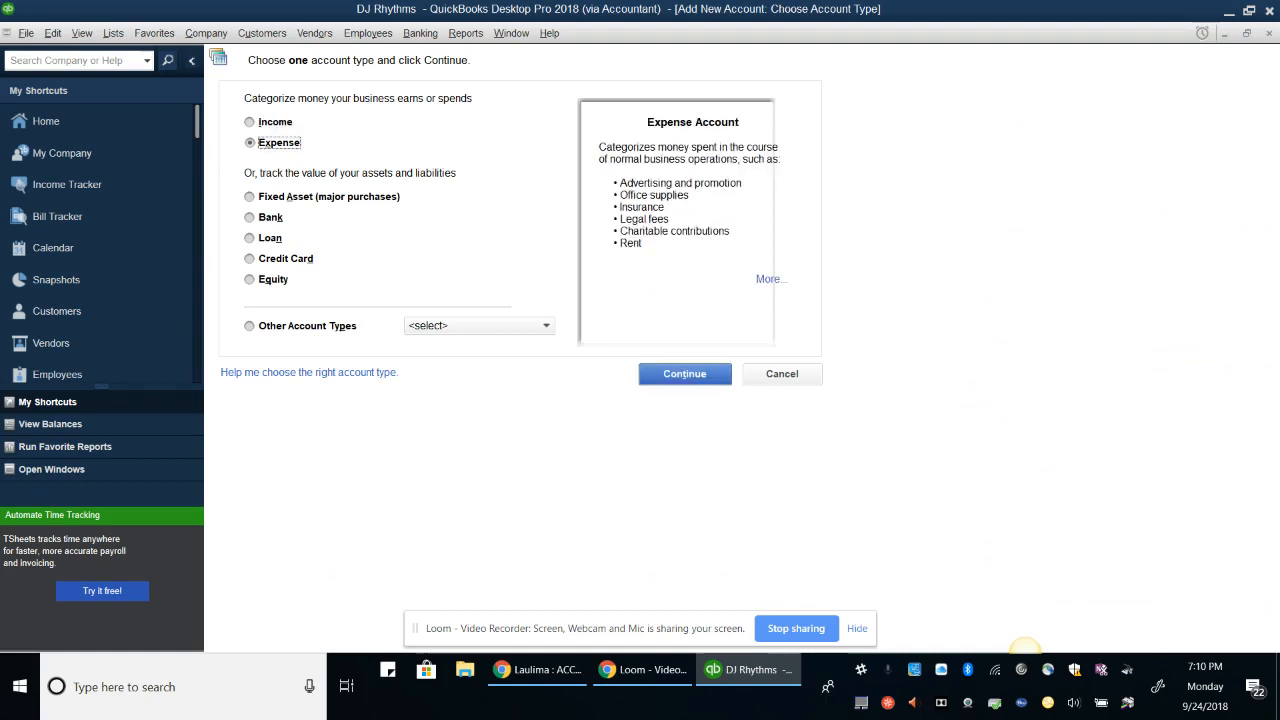
{"action": "left_click", "coordinate": [684, 373]}
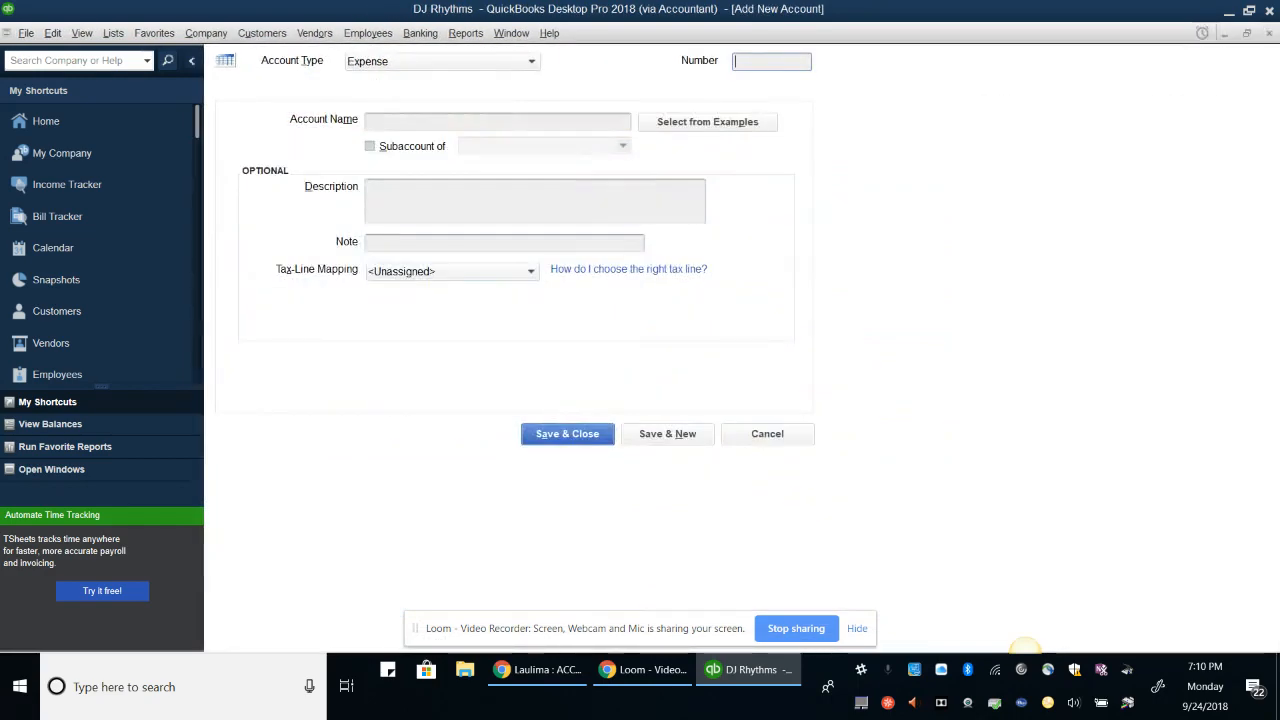
{"action": "type", "text": "6820"}
{"action": "key", "text": "Tab"}
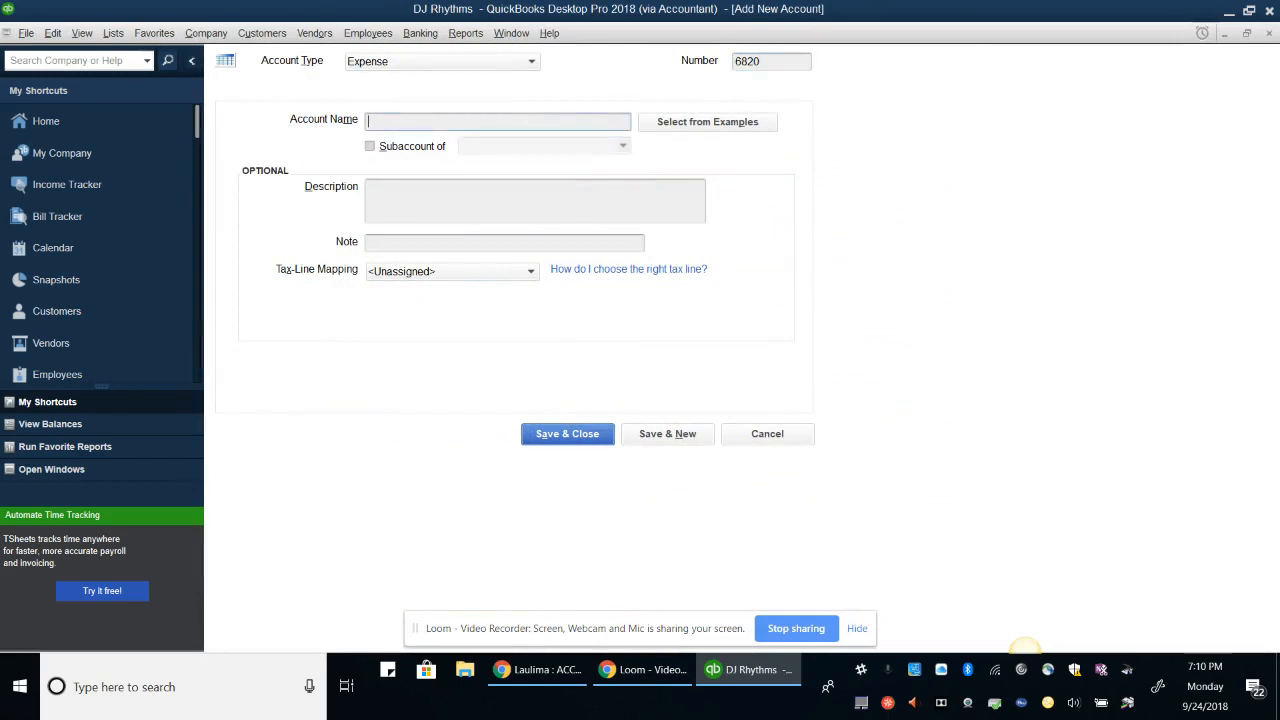
{"action": "type", "text": "Electric"}
Make Electric a subaccount of 68600 Utilities, described 'Electricity to run office', and save it
{"action": "key", "text": "Tab"}
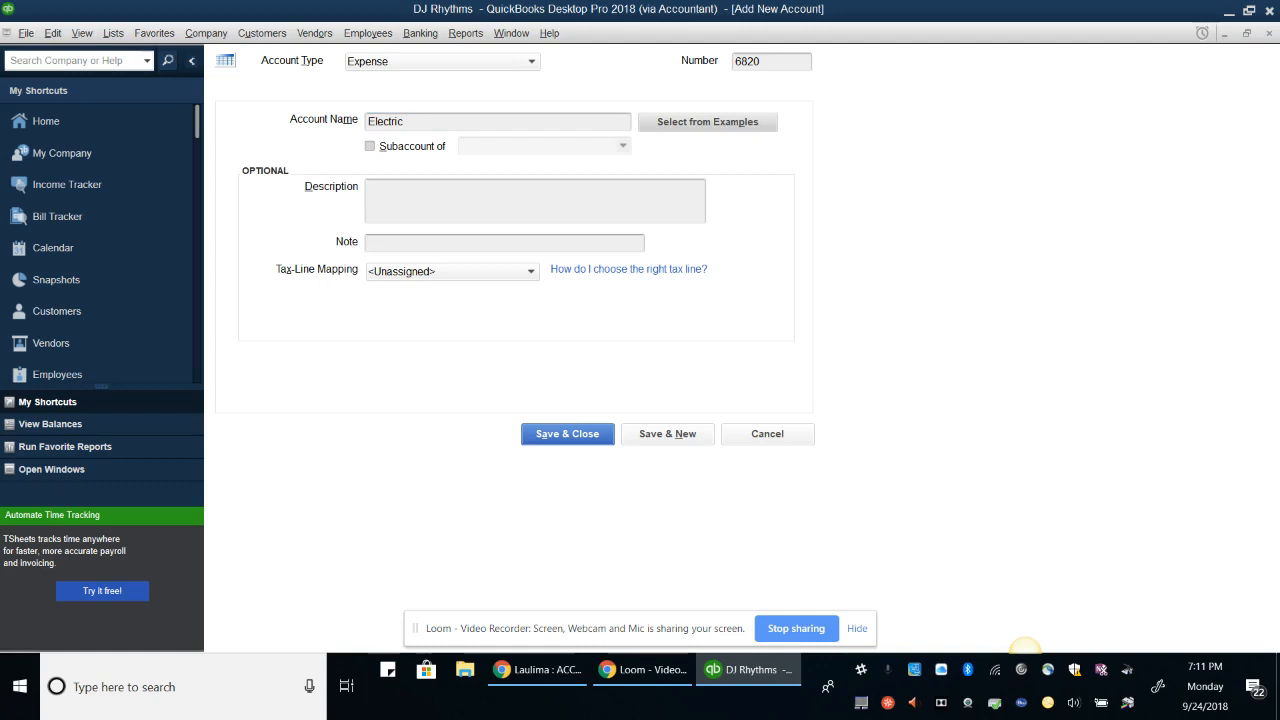
{"action": "key", "text": "Tab"}
{"action": "key", "text": "Tab"}
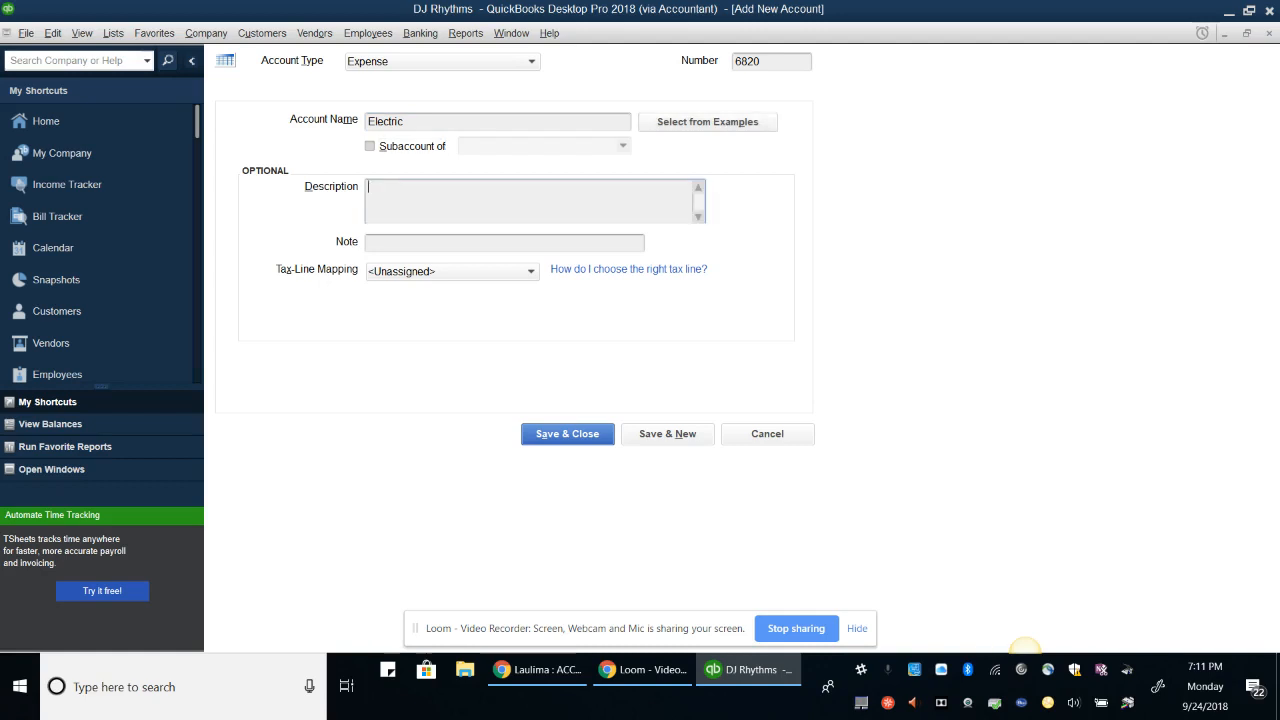
{"action": "key", "text": "shift+Tab"}
{"action": "key", "text": "space"}
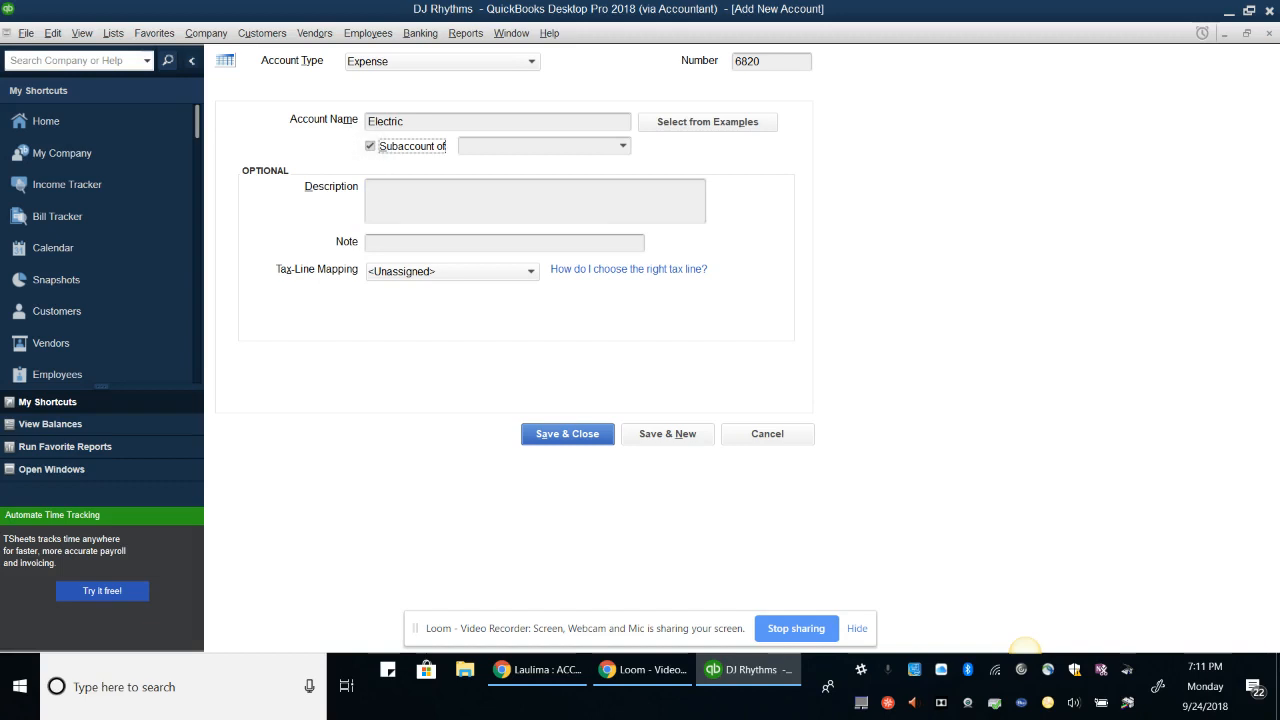
{"action": "key", "text": "Tab"}
{"action": "type", "text": "Util"}
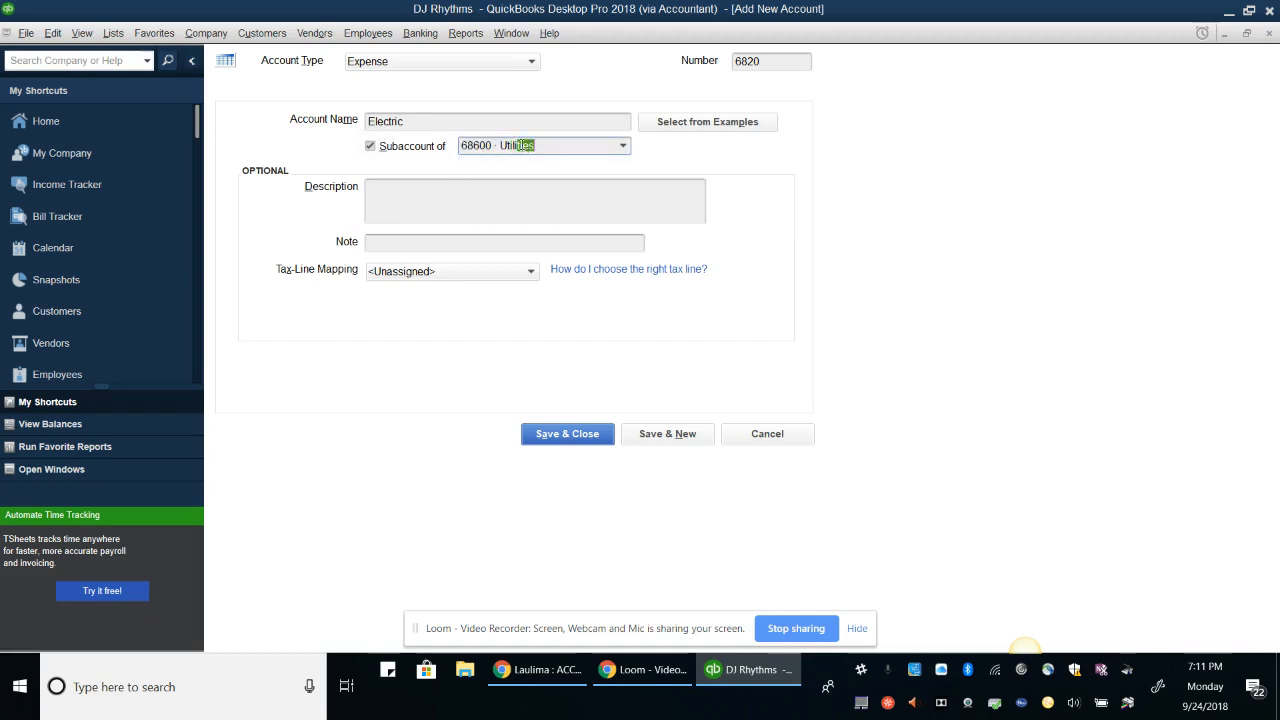
{"action": "key", "text": "Tab"}
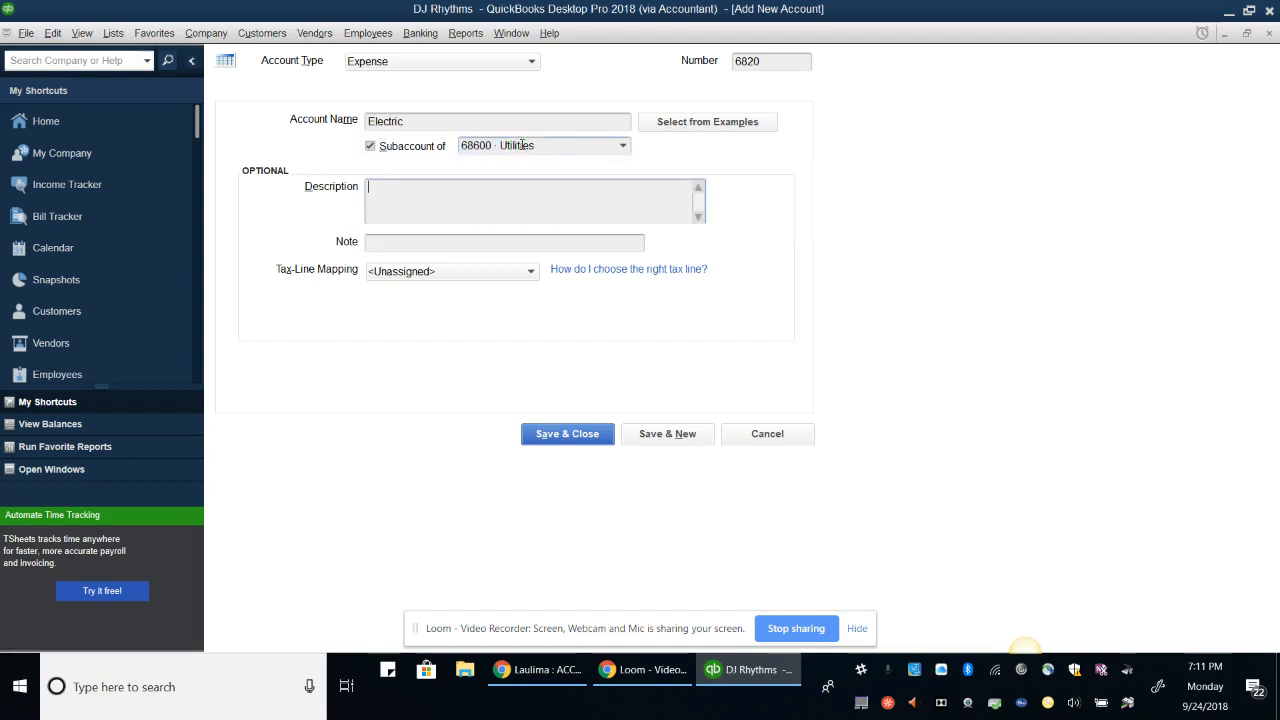
{"action": "type", "text": "Electricity to r"}
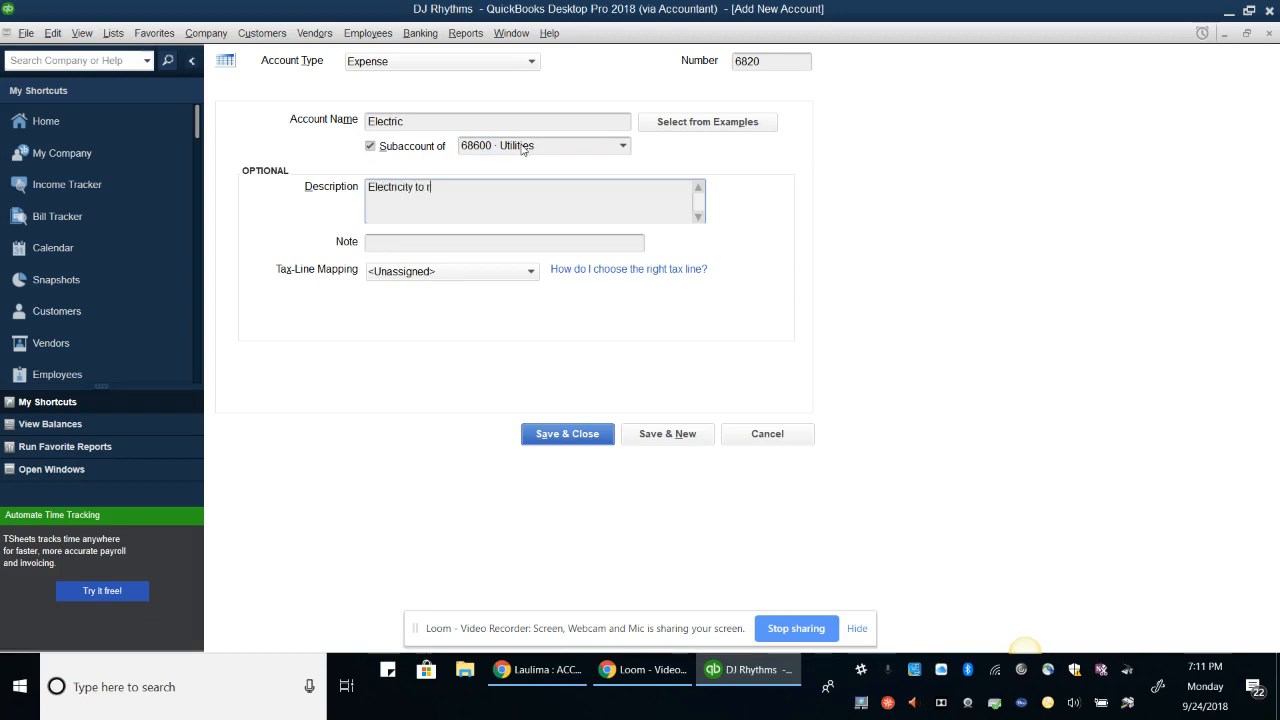
{"action": "type", "text": "un hom"}
{"action": "key", "text": "BackSpace"}
{"action": "key", "text": "BackSpace"}
{"action": "key", "text": "BackSpace"}
{"action": "type", "text": "office"}
{"action": "key", "text": "alt+a"}
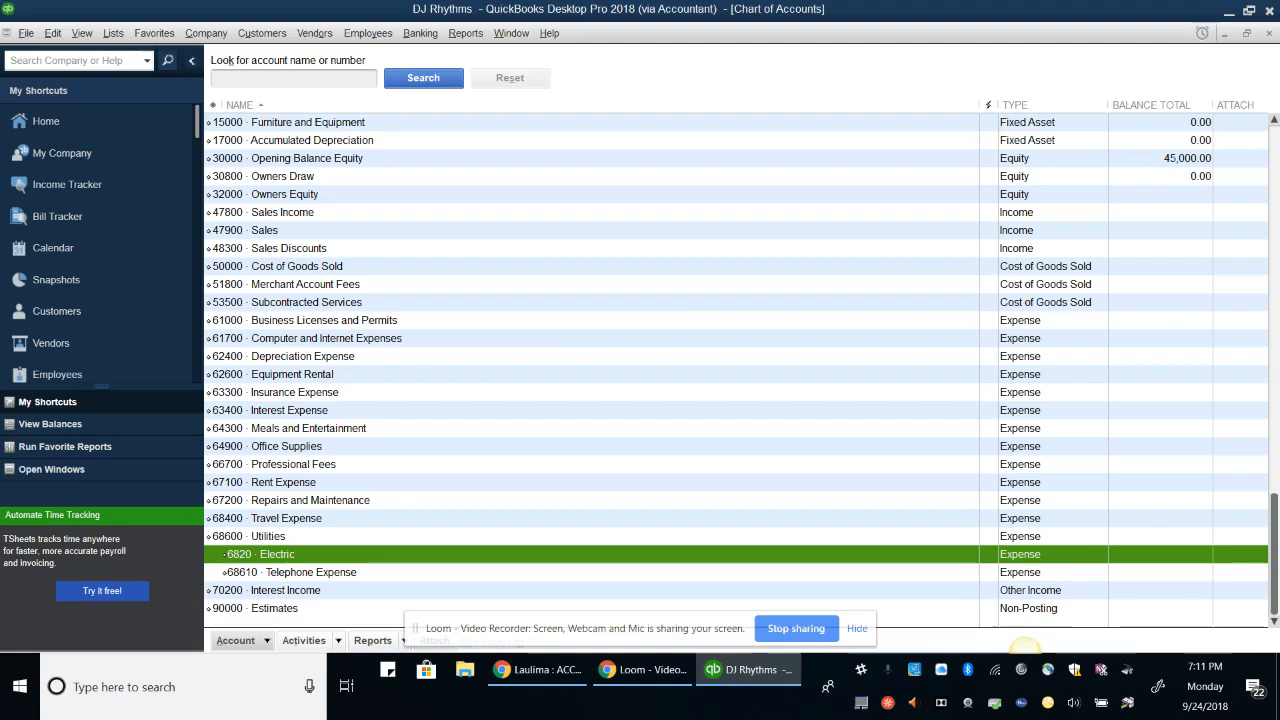
Close and reopen the Chart of Accounts, then begin adding another new account
{"action": "key", "text": "Escape"}
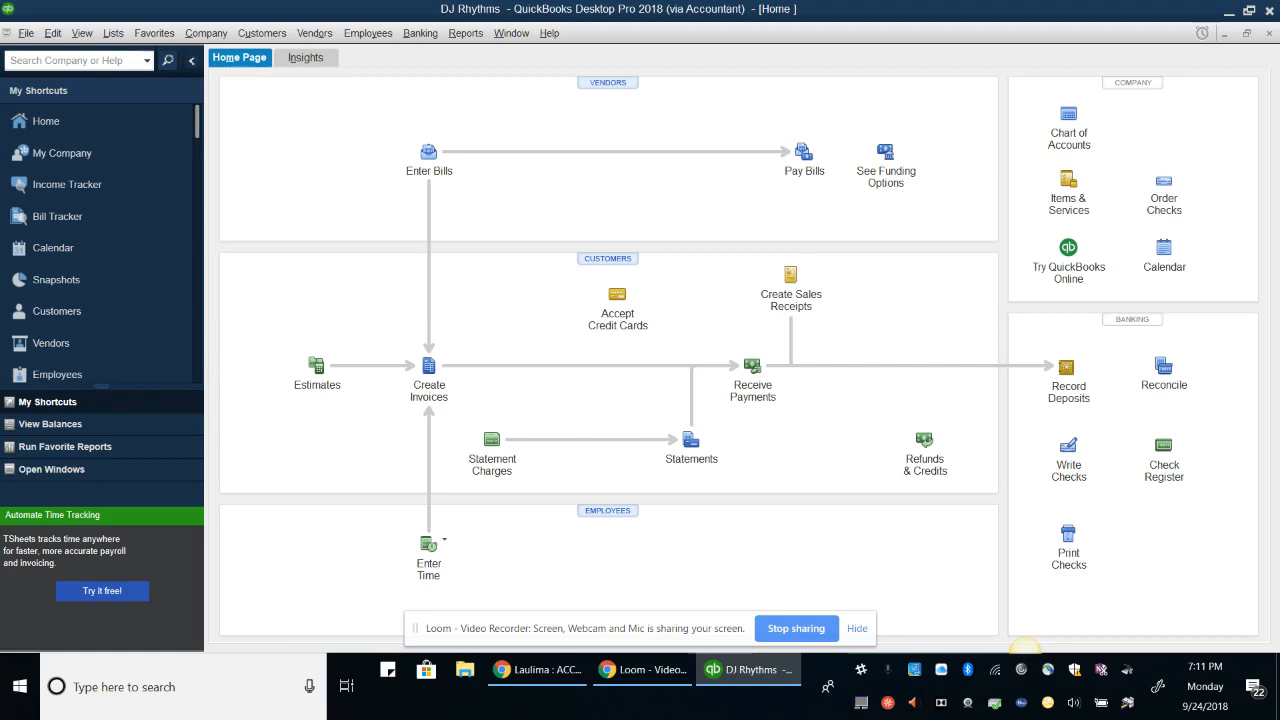
{"action": "left_click", "coordinate": [1069, 118]}
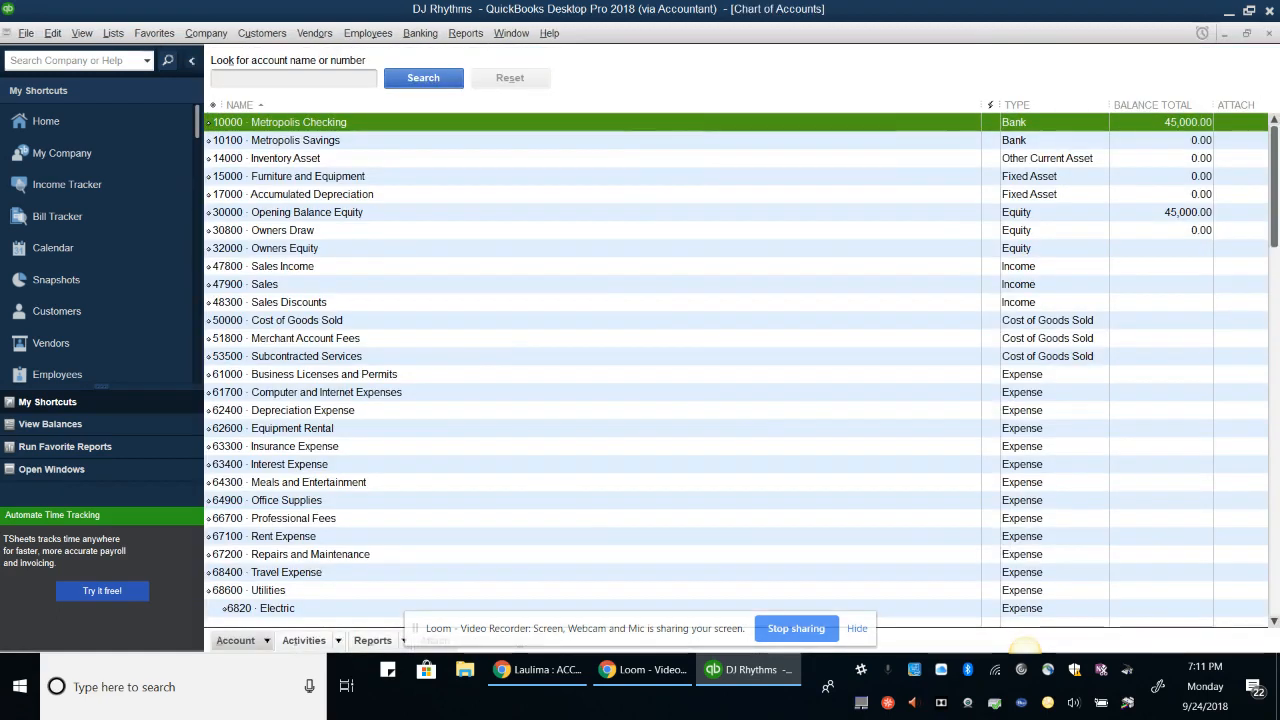
{"action": "left_click", "coordinate": [235, 640]}
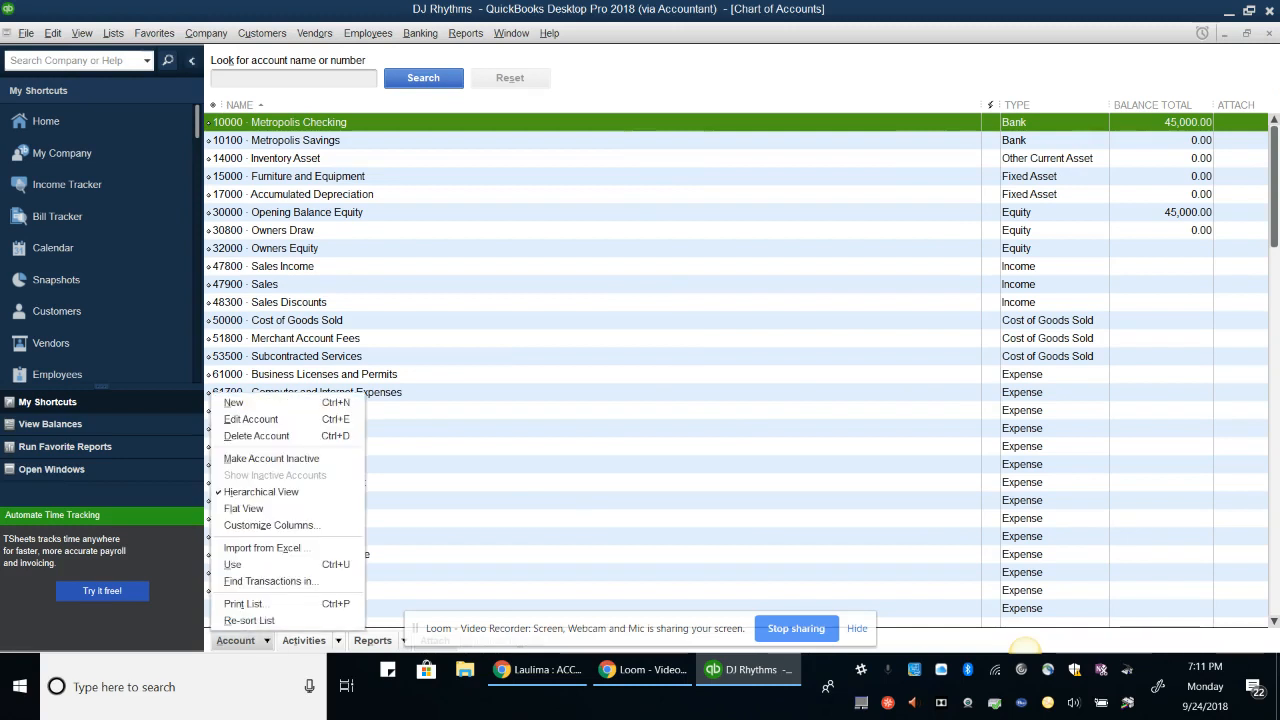
{"action": "left_click", "coordinate": [234, 403]}
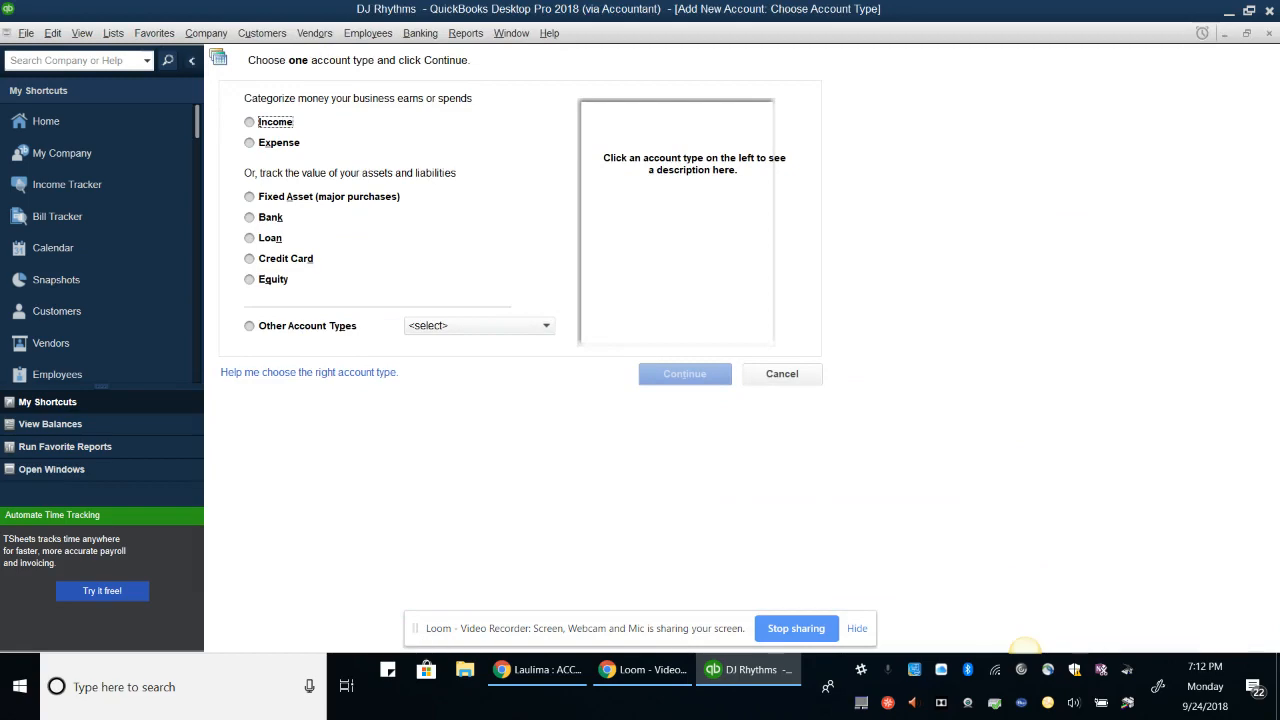
Start a new Income account numbered 47810 and named Weddings
{"action": "left_click", "coordinate": [250, 122]}
{"action": "left_click", "coordinate": [696, 372]}
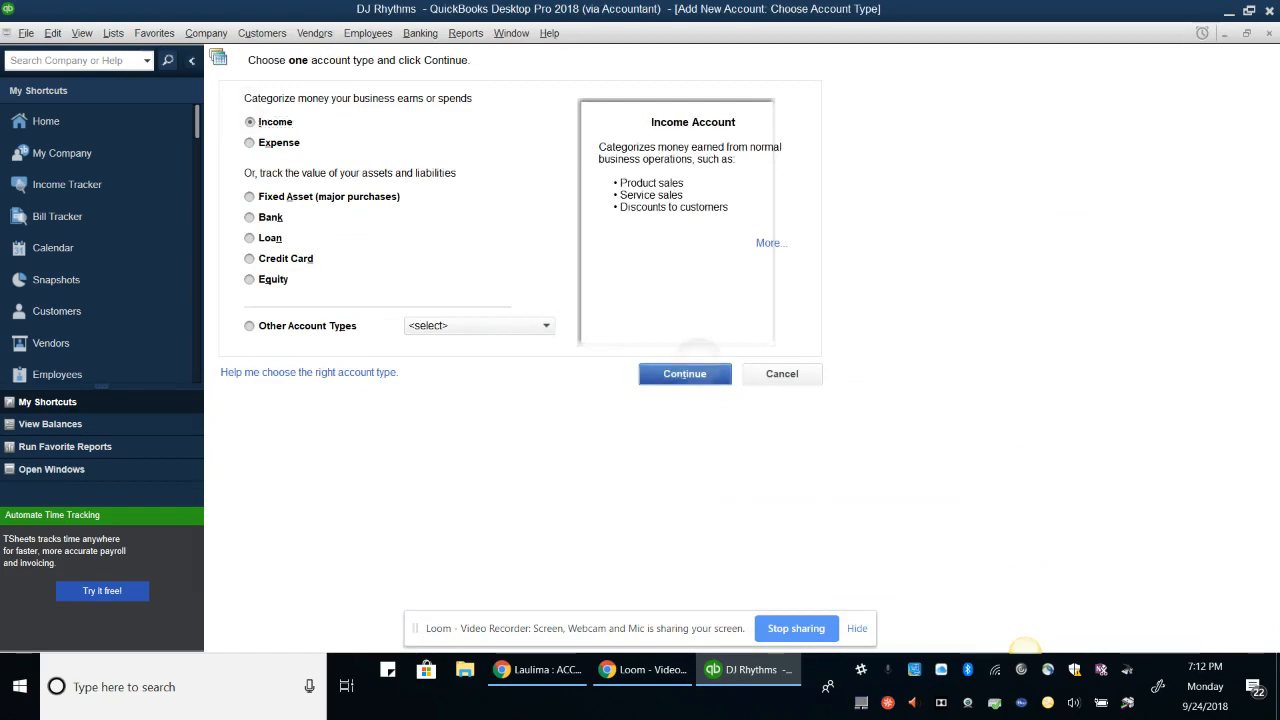
{"action": "left_click", "coordinate": [767, 434]}
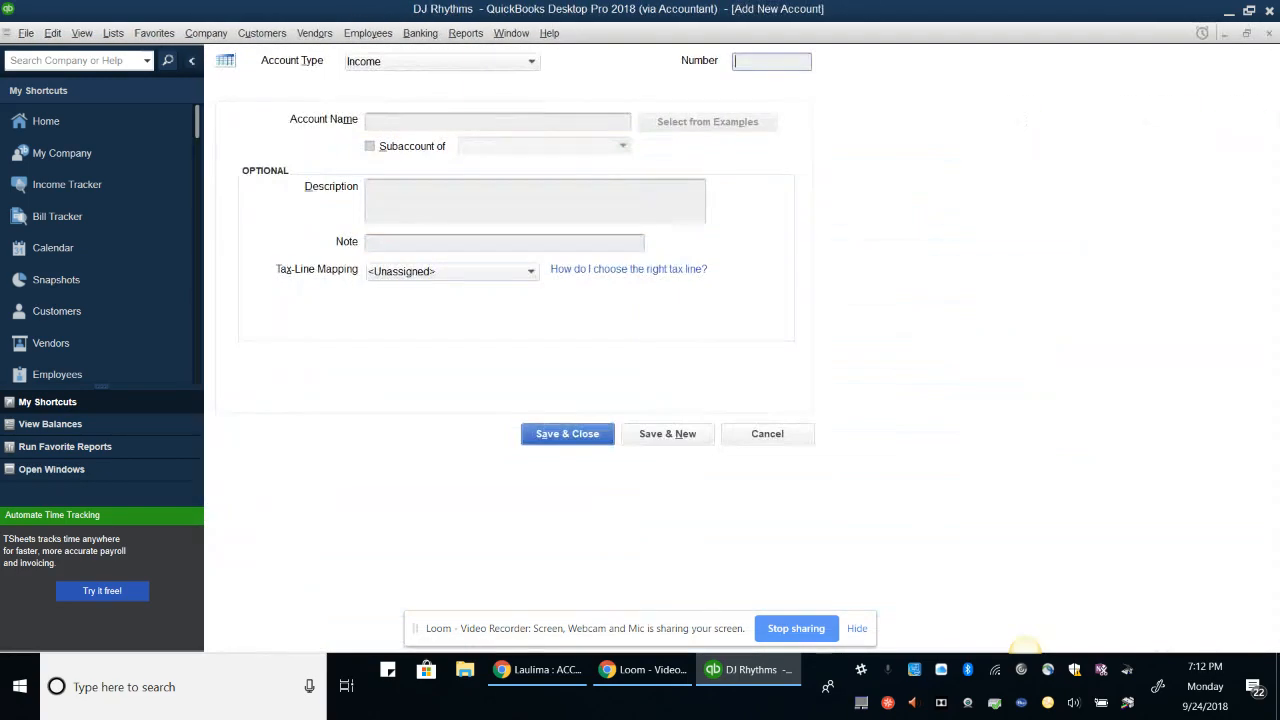
{"action": "type", "text": "47810"}
{"action": "key", "text": "Tab"}
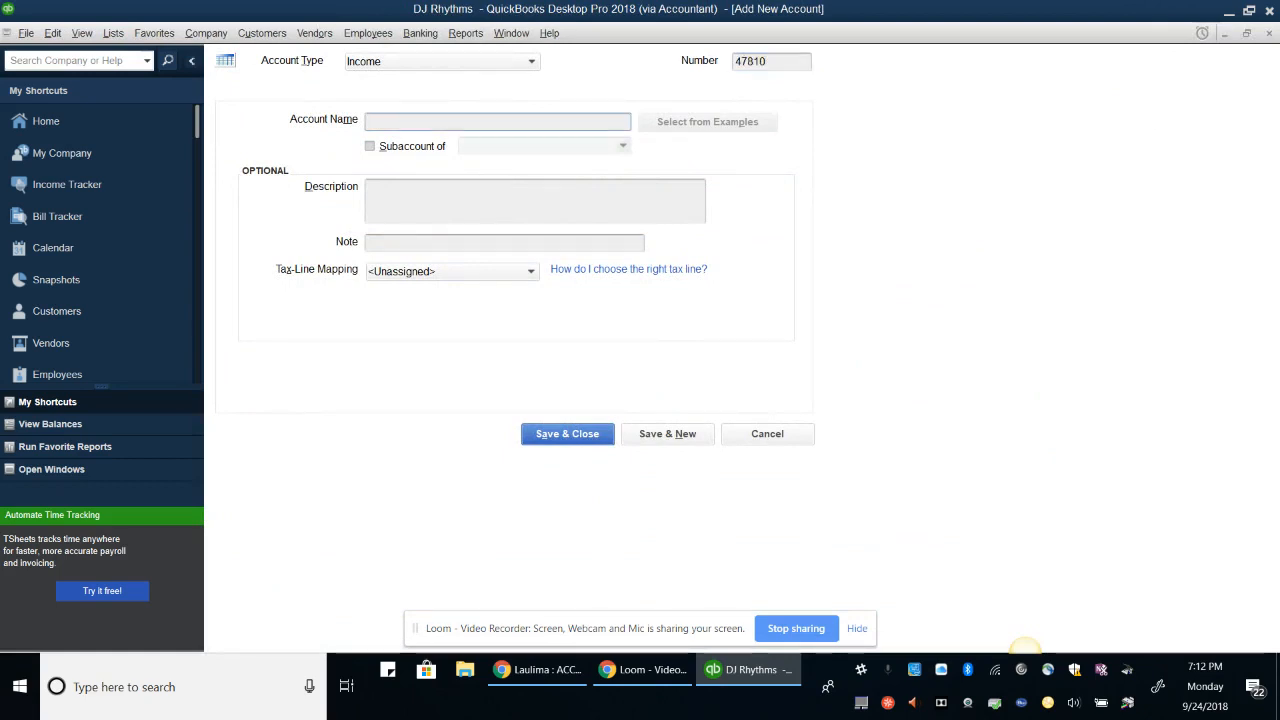
{"action": "type", "text": "Weddings"}
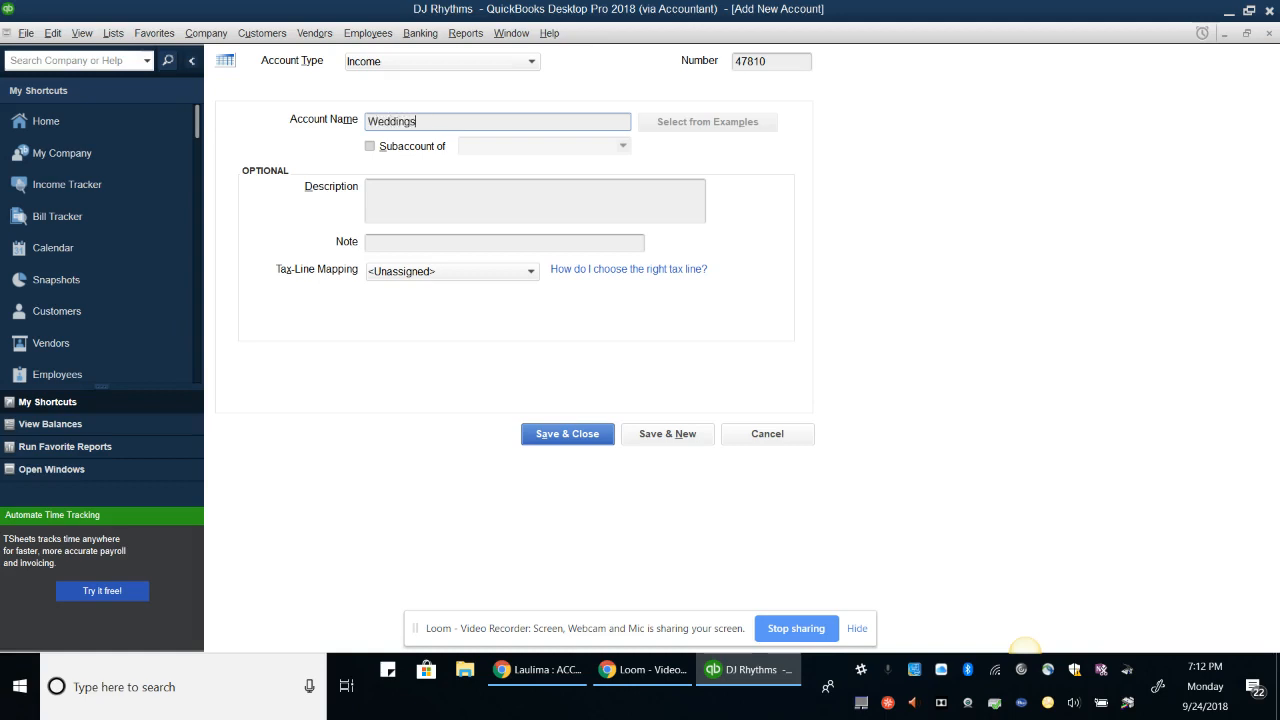
Place Weddings under 47800 Sales Income, described 'All indoor wedding events', then Save & New
{"action": "key", "text": "Tab"}
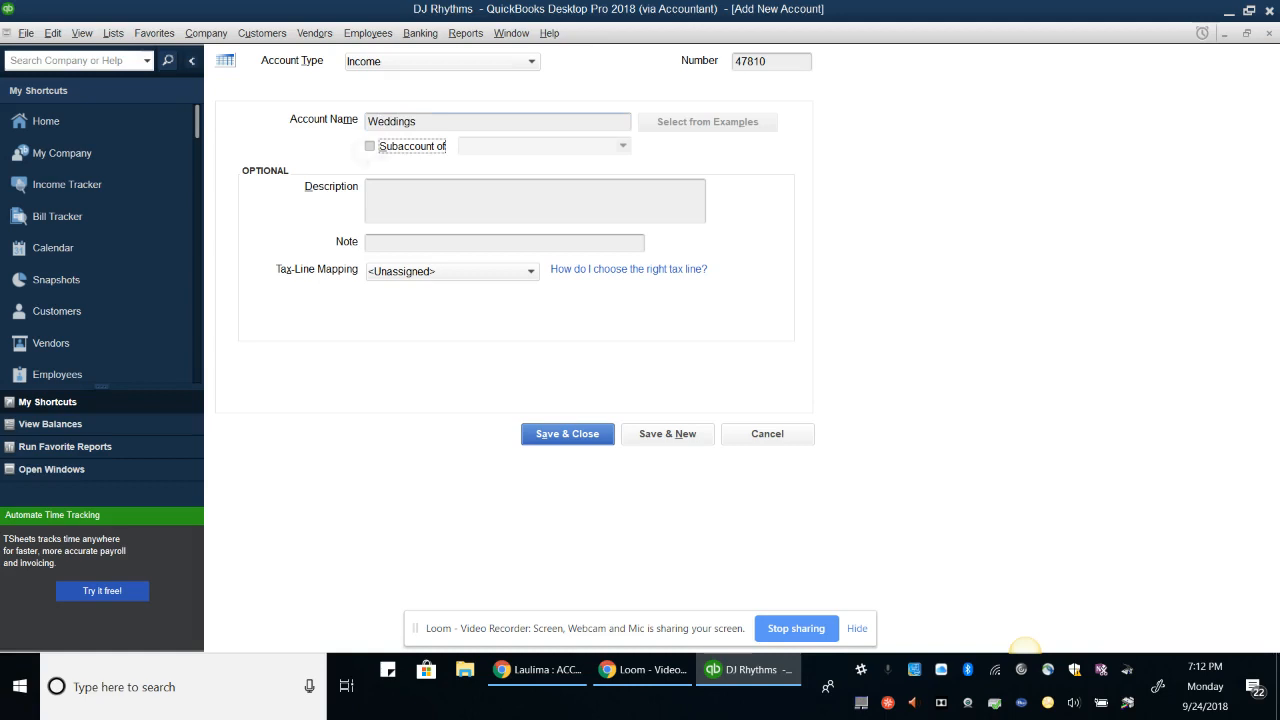
{"action": "key", "text": "space"}
{"action": "key", "text": "Tab"}
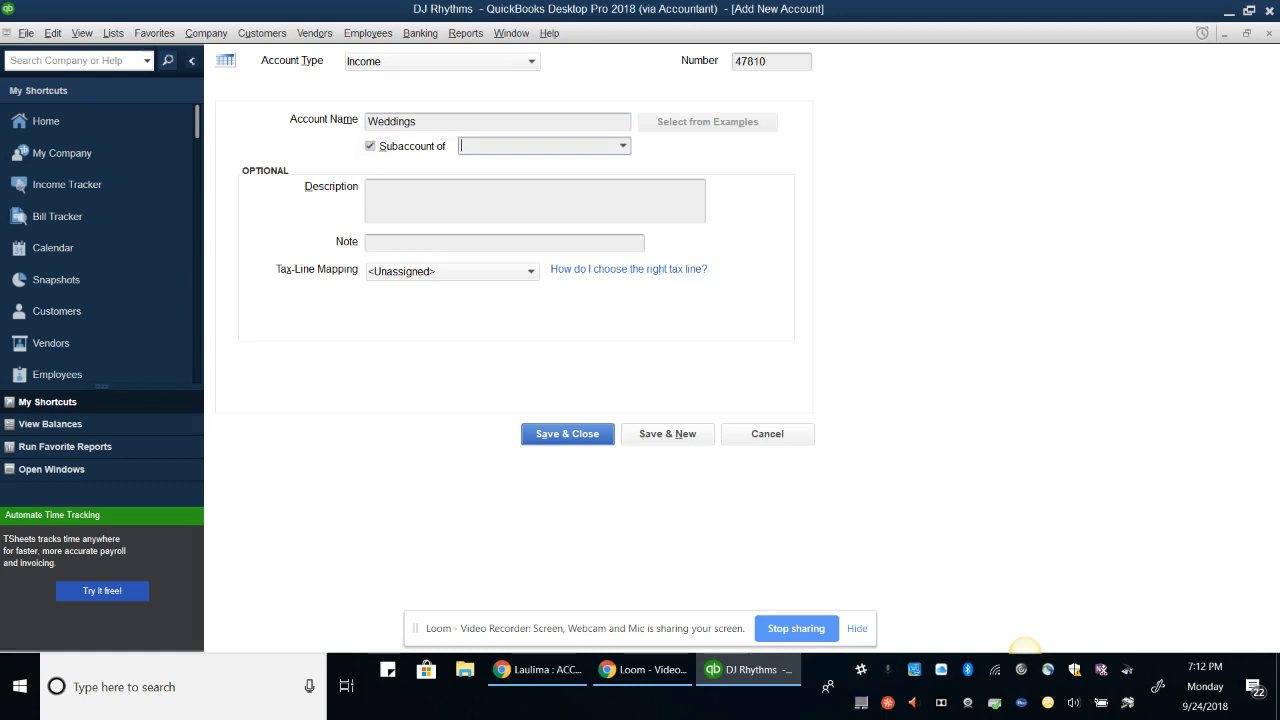
{"action": "type", "text": "Sales Income"}
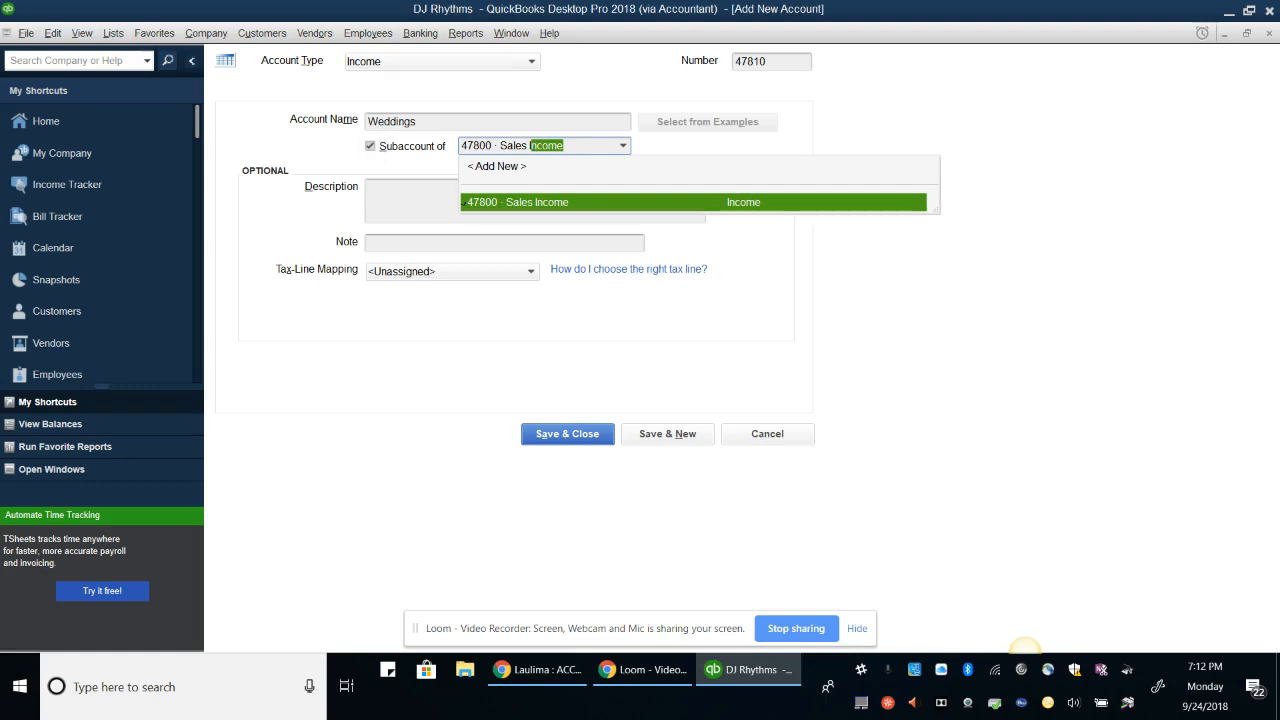
{"action": "key", "text": "Tab"}
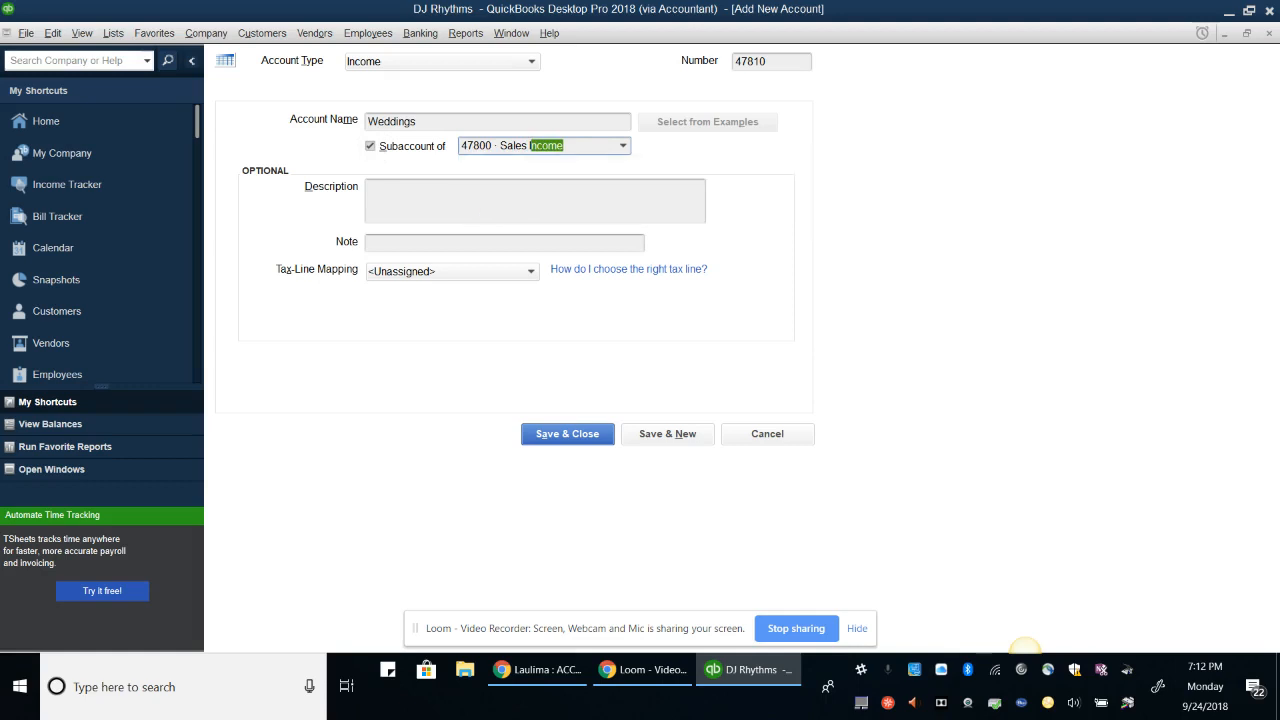
{"action": "type", "text": "All "}
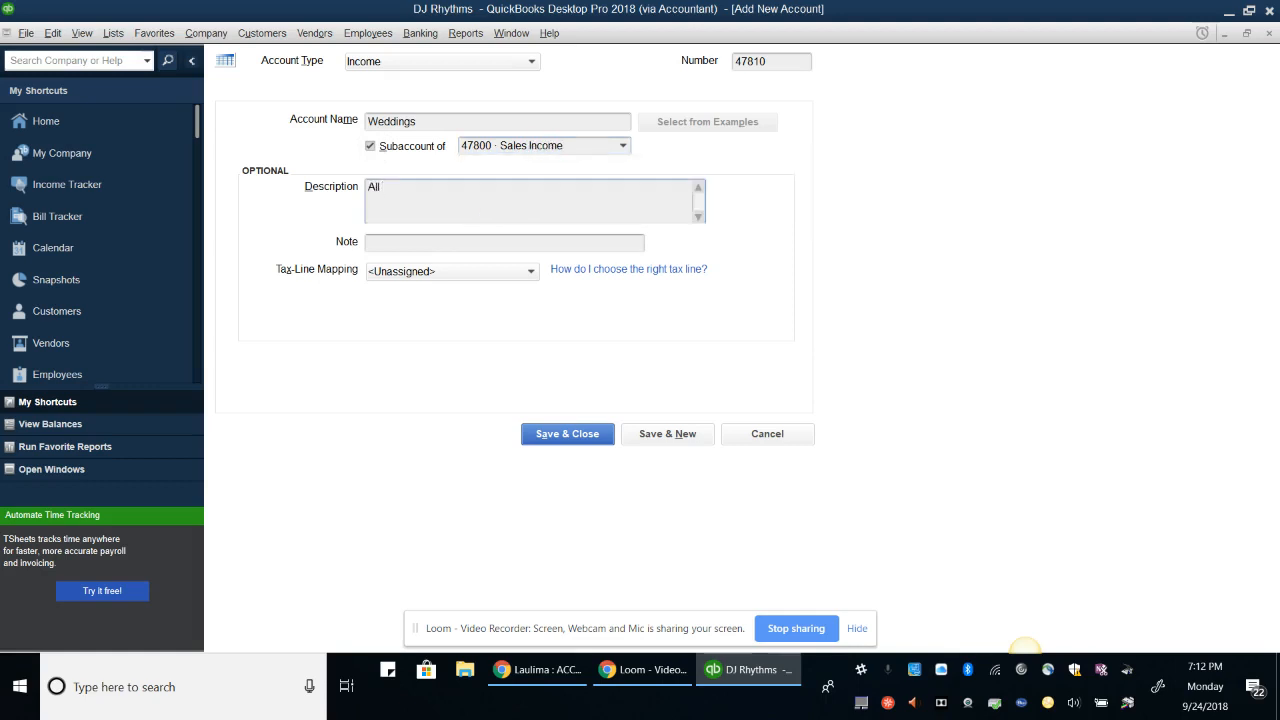
{"action": "type", "text": "indoor wedding events"}
{"action": "key", "text": "alt+n"}
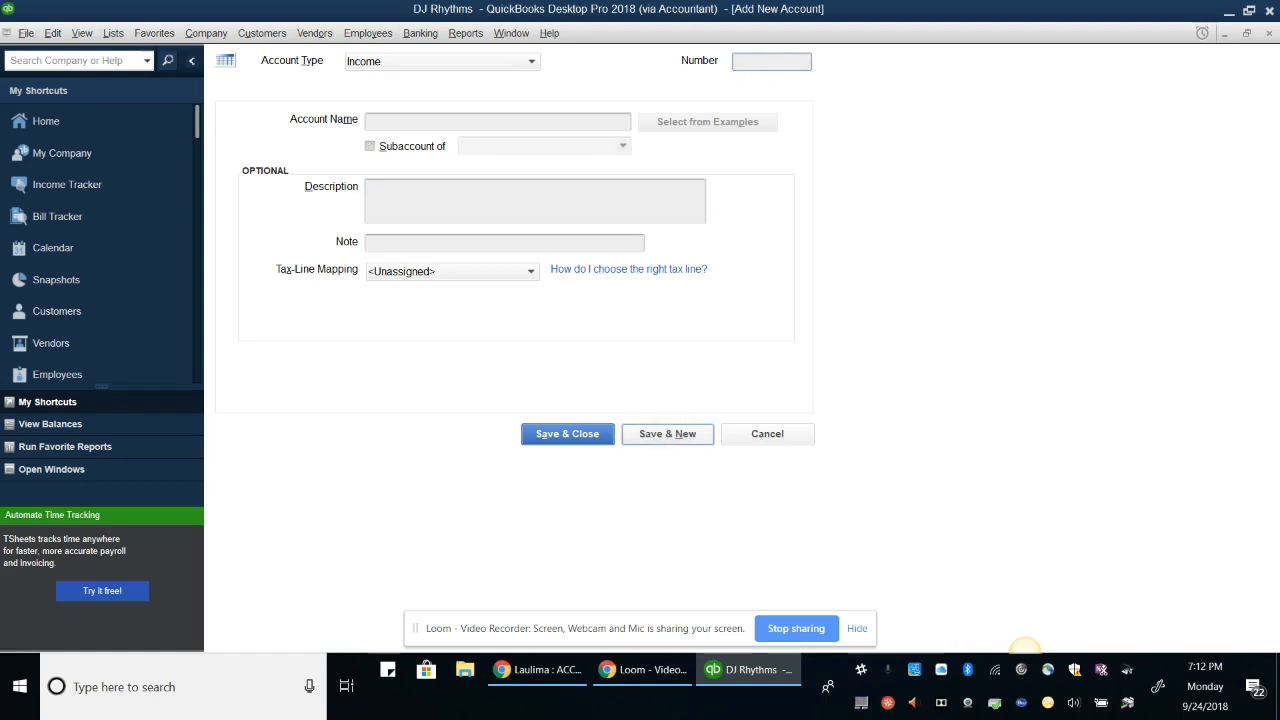
Add income account 47820 Corporate Events under 47800 Sales Income, described 'All indoor corporate events'
{"action": "type", "text": "47820"}
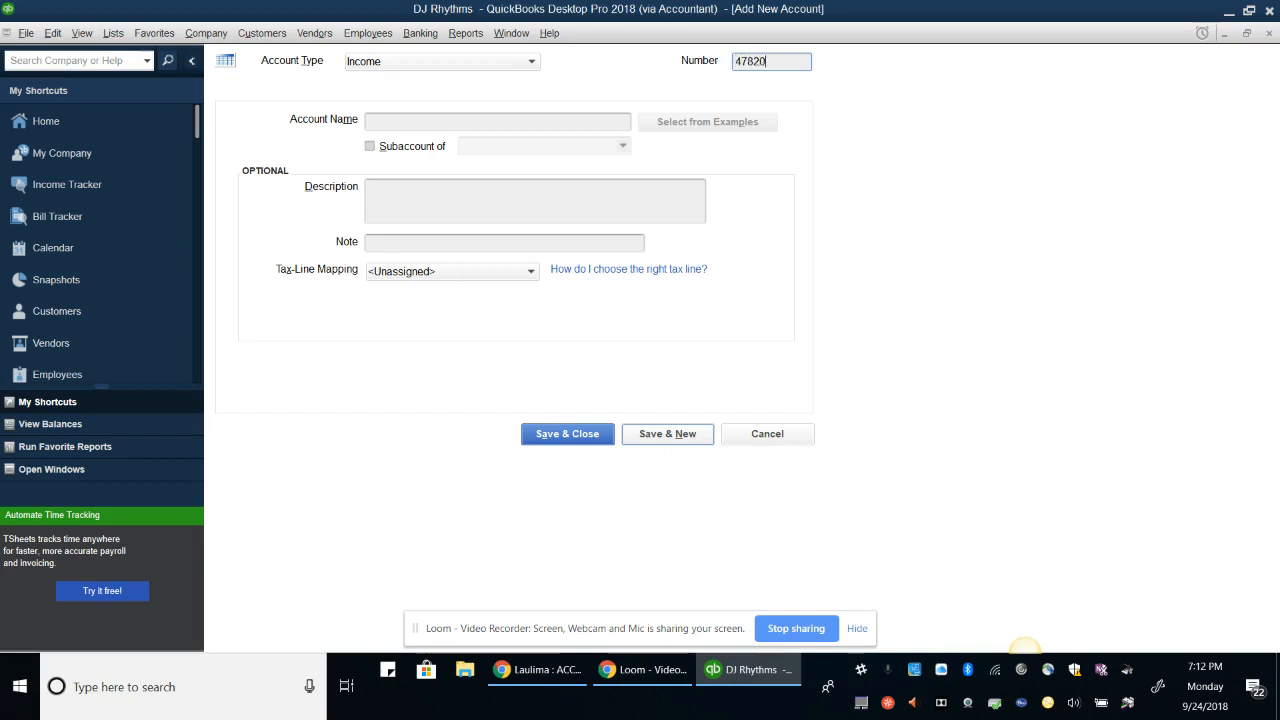
{"action": "key", "text": "Tab"}
{"action": "type", "text": "Corporate "}
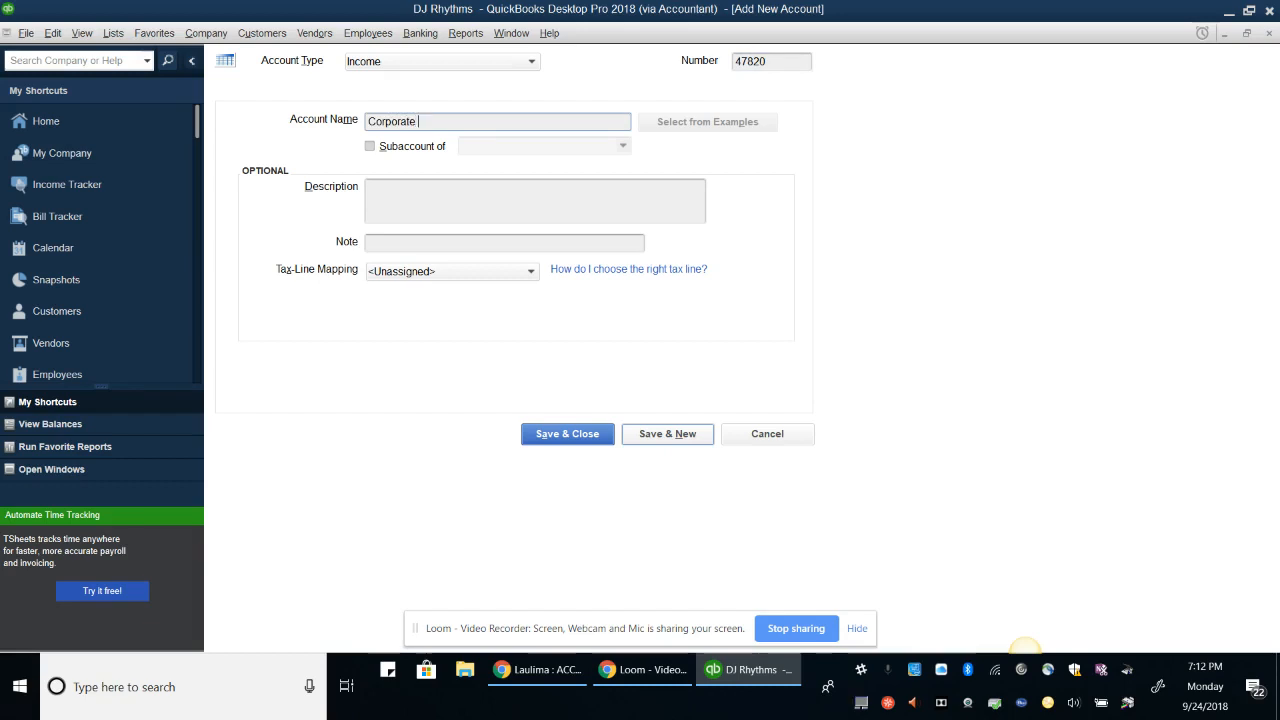
{"action": "type", "text": "Events"}
{"action": "key", "text": "Tab"}
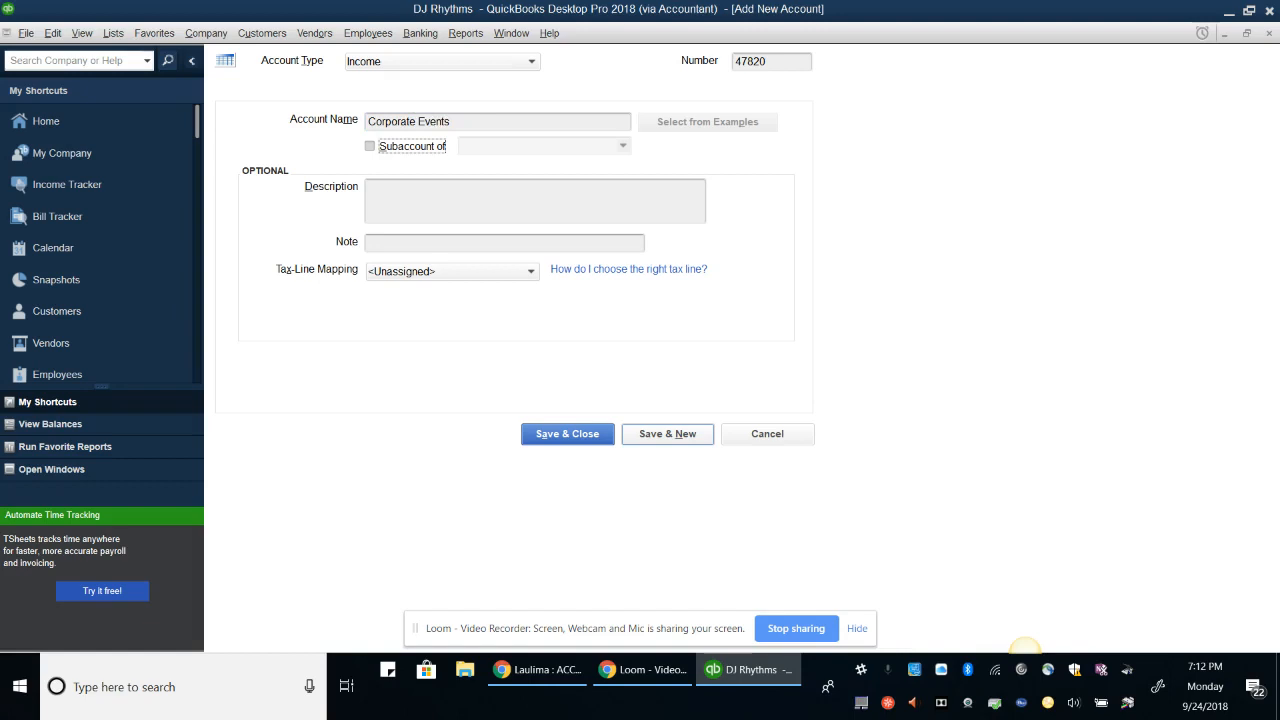
{"action": "key", "text": "space"}
{"action": "key", "text": "Tab"}
{"action": "type", "text": "Sales"}
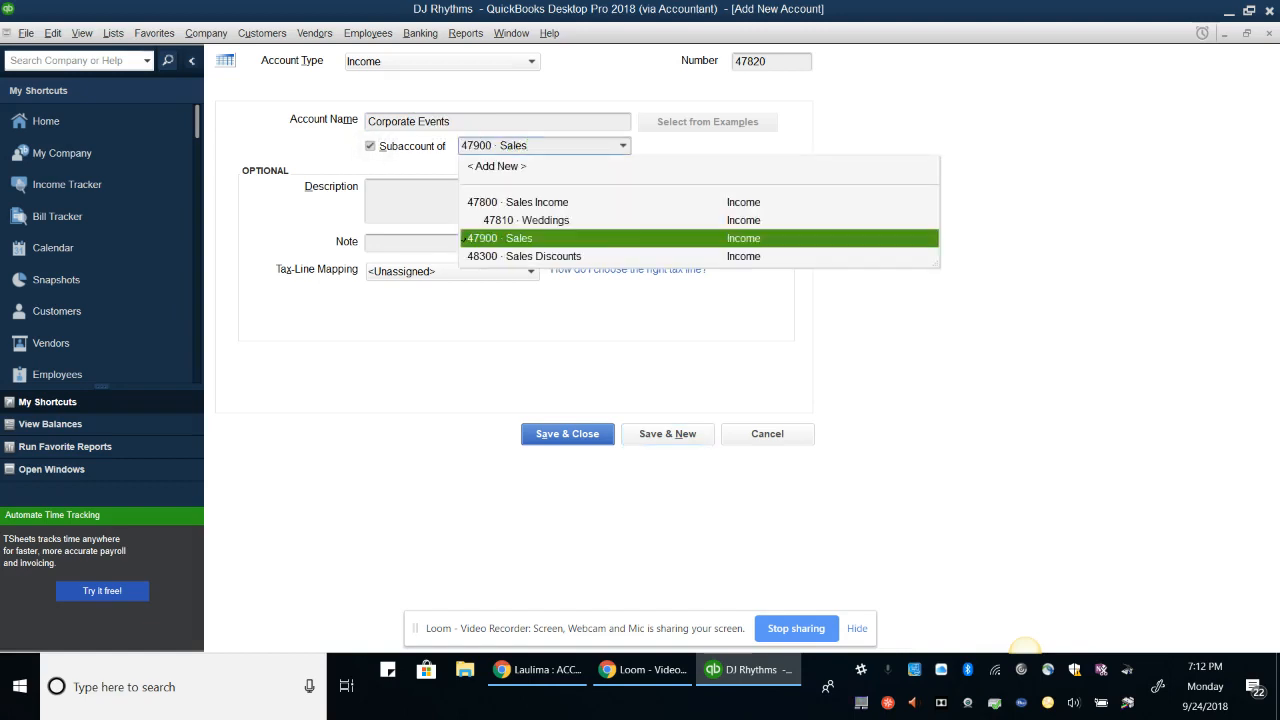
{"action": "type", "text": " Income"}
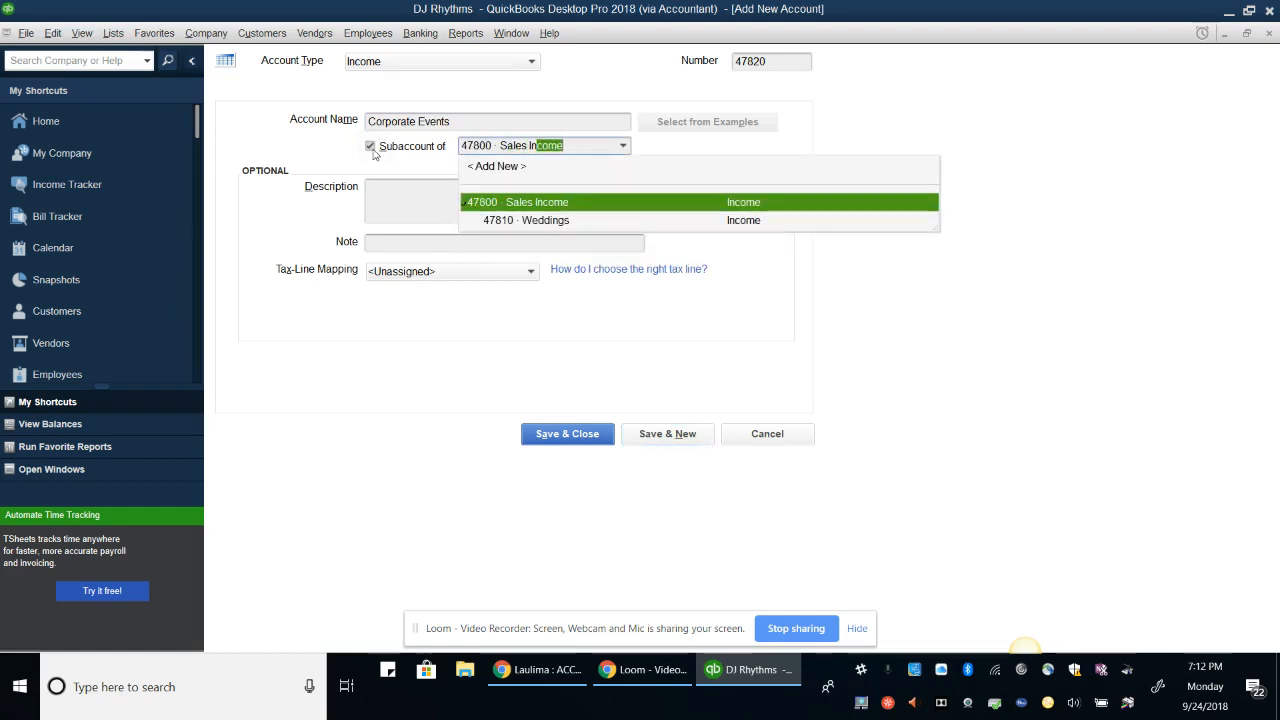
{"action": "key", "text": "Return"}
{"action": "key", "text": "Tab"}
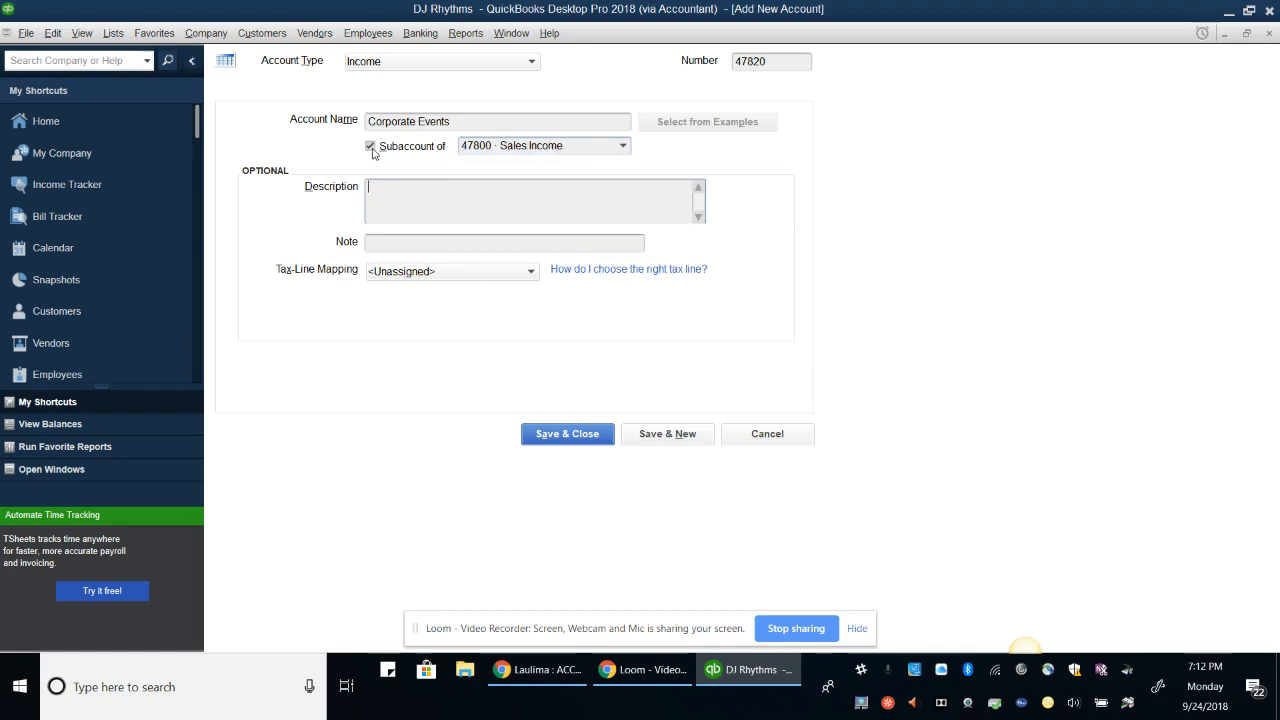
{"action": "type", "text": "All indoor corpor"}
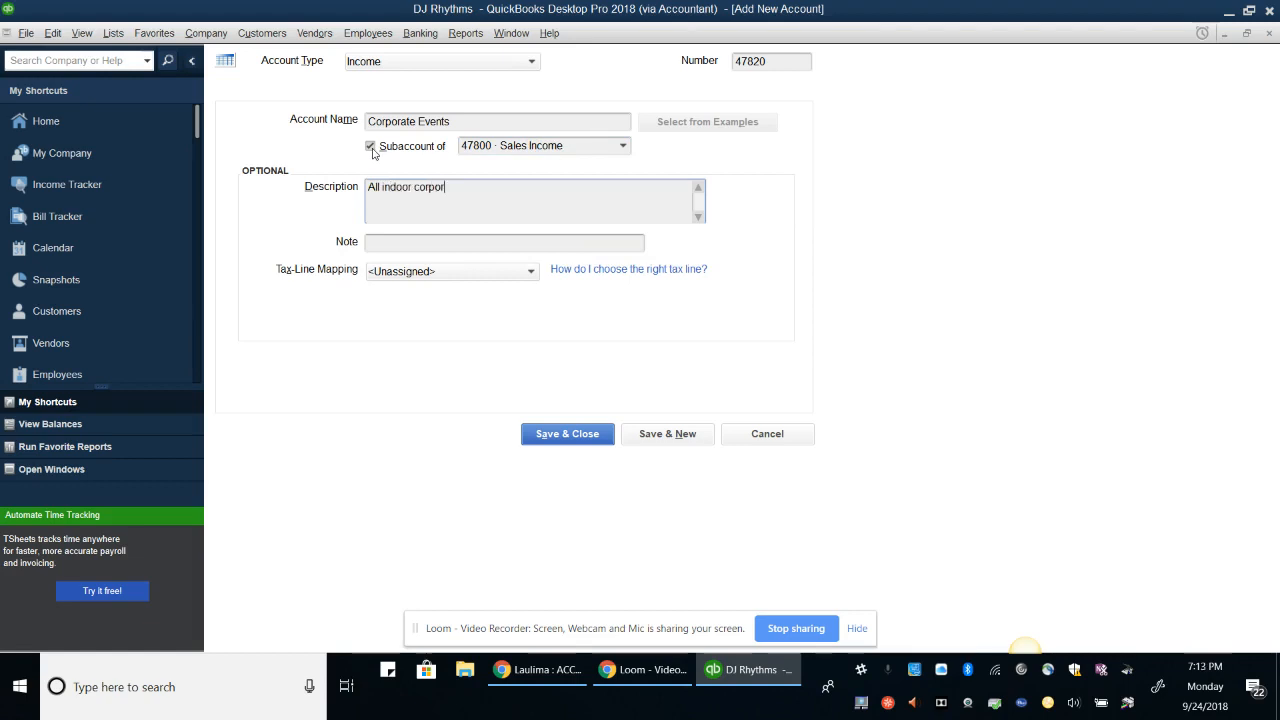
{"action": "type", "text": "ate events"}
{"action": "key", "text": "alt+n"}
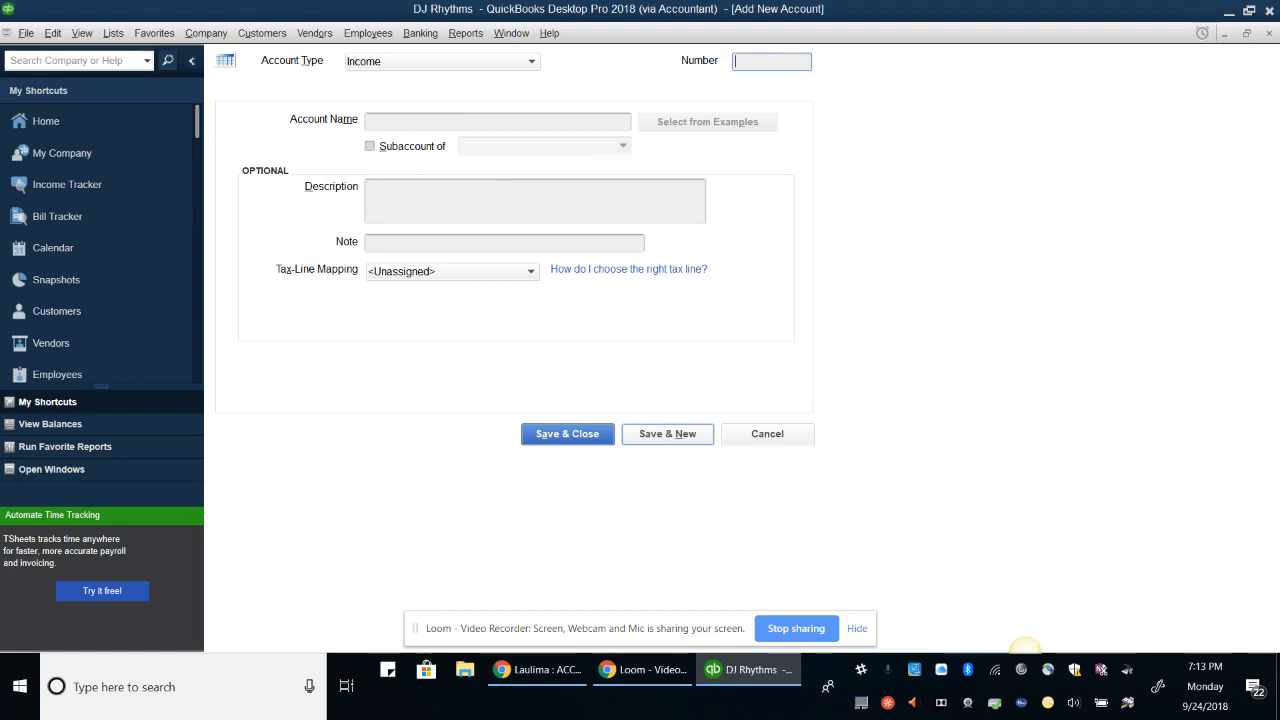
Add income account 47830 Sweet Sixteen under 47800 Sales Income, described 'All indoor Sweet Sixteens.', and save
{"action": "type", "text": "47830"}
{"action": "key", "text": "Tab"}
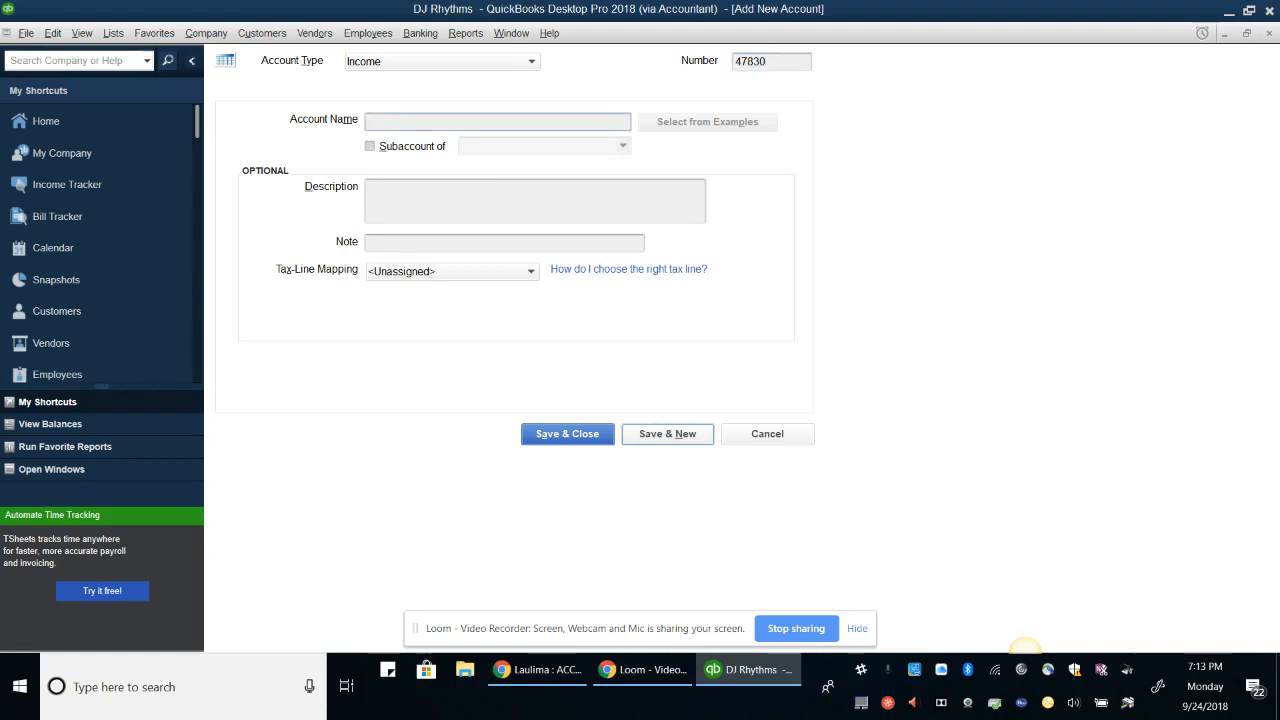
{"action": "type", "text": "Sweet Sixteen"}
{"action": "key", "text": "Tab"}
{"action": "key", "text": "space"}
{"action": "key", "text": "Tab"}
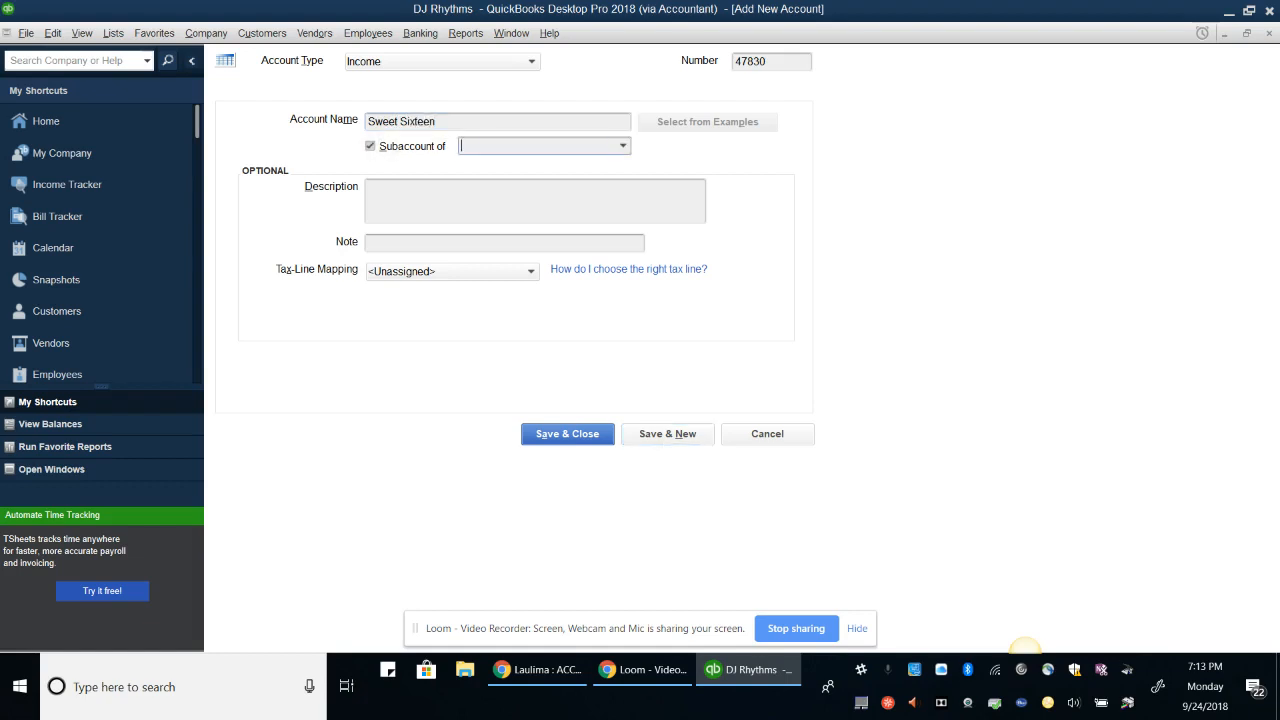
{"action": "type", "text": "Sales "}
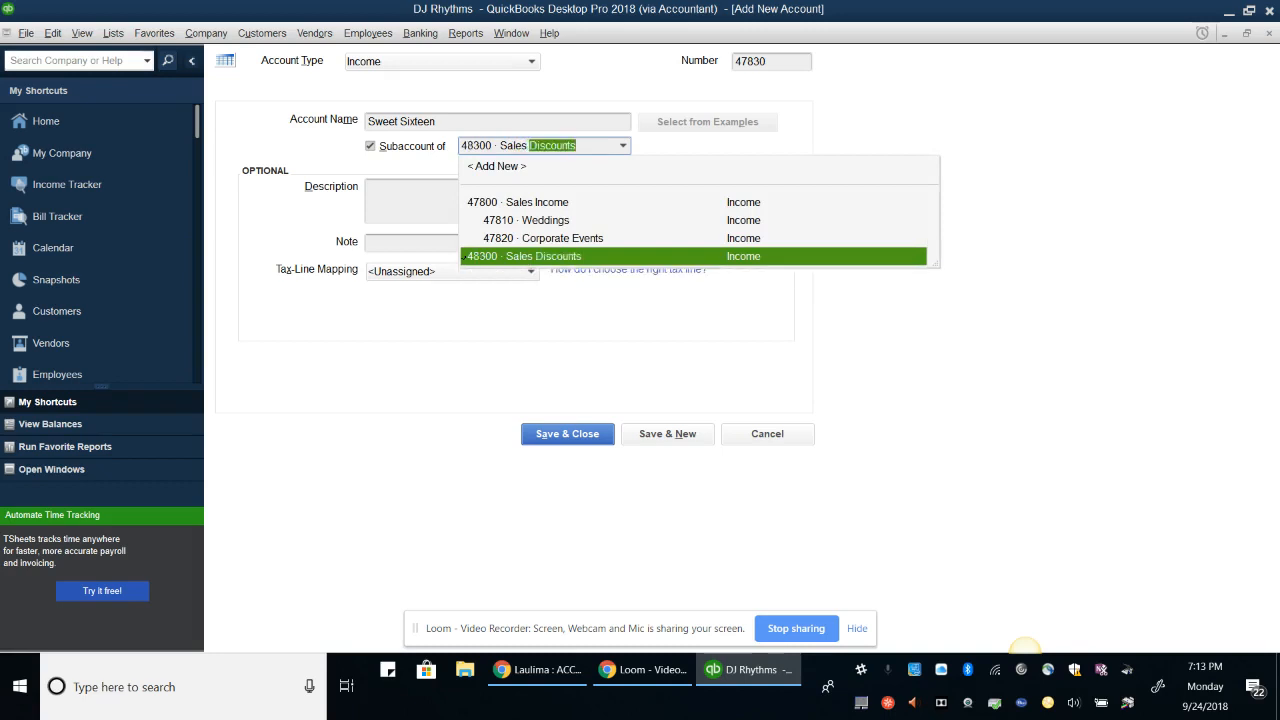
{"action": "type", "text": "Income"}
{"action": "key", "text": "Tab"}
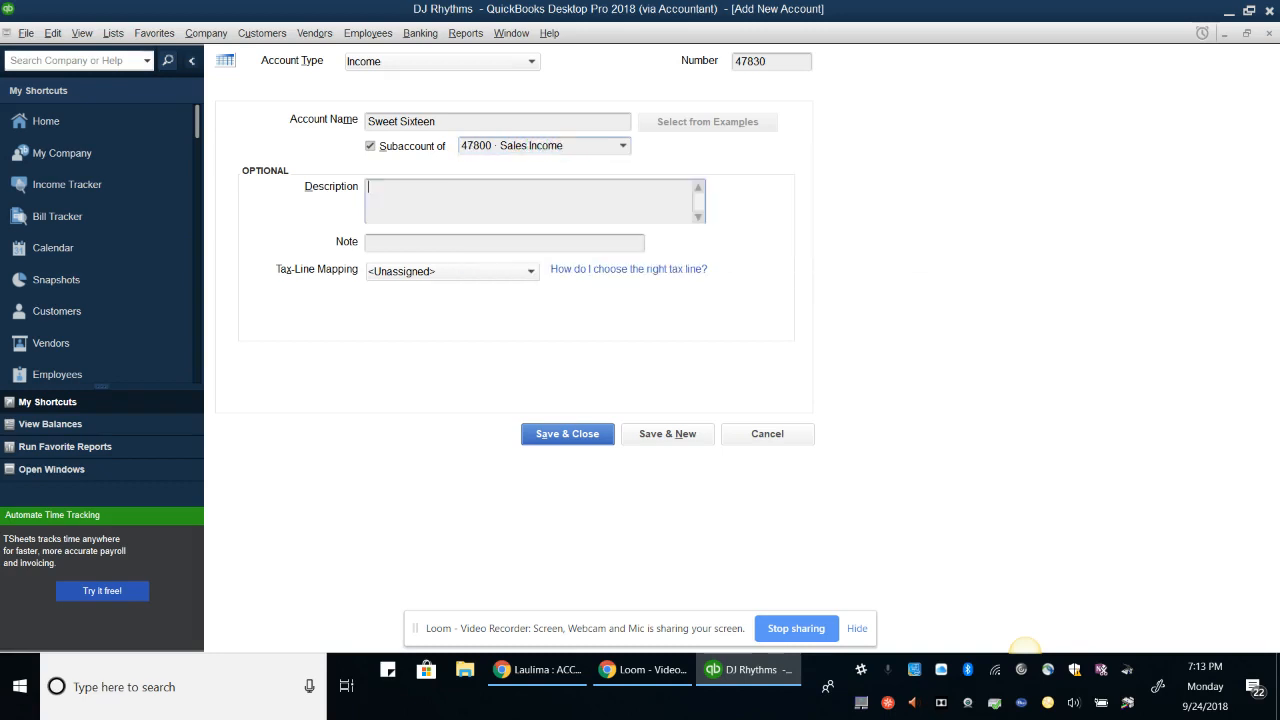
{"action": "type", "text": "All indoor Sweet Sixteens."}
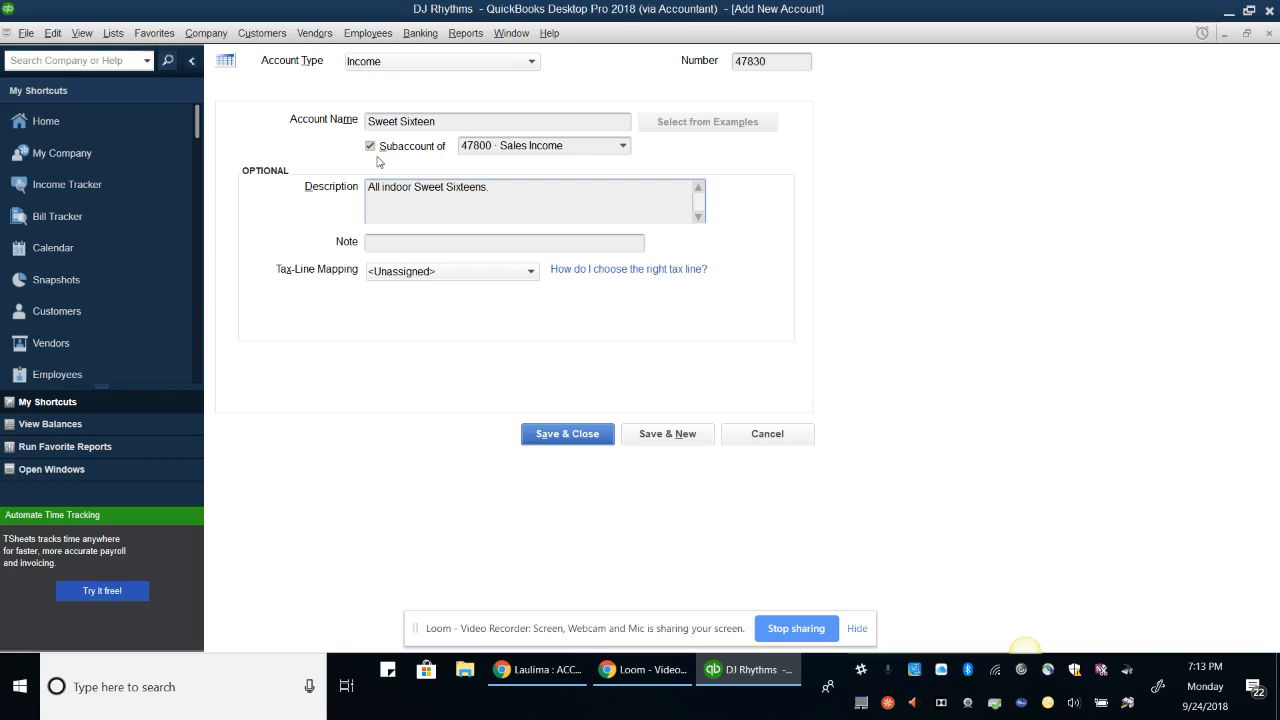
{"action": "key", "text": "alt+a"}
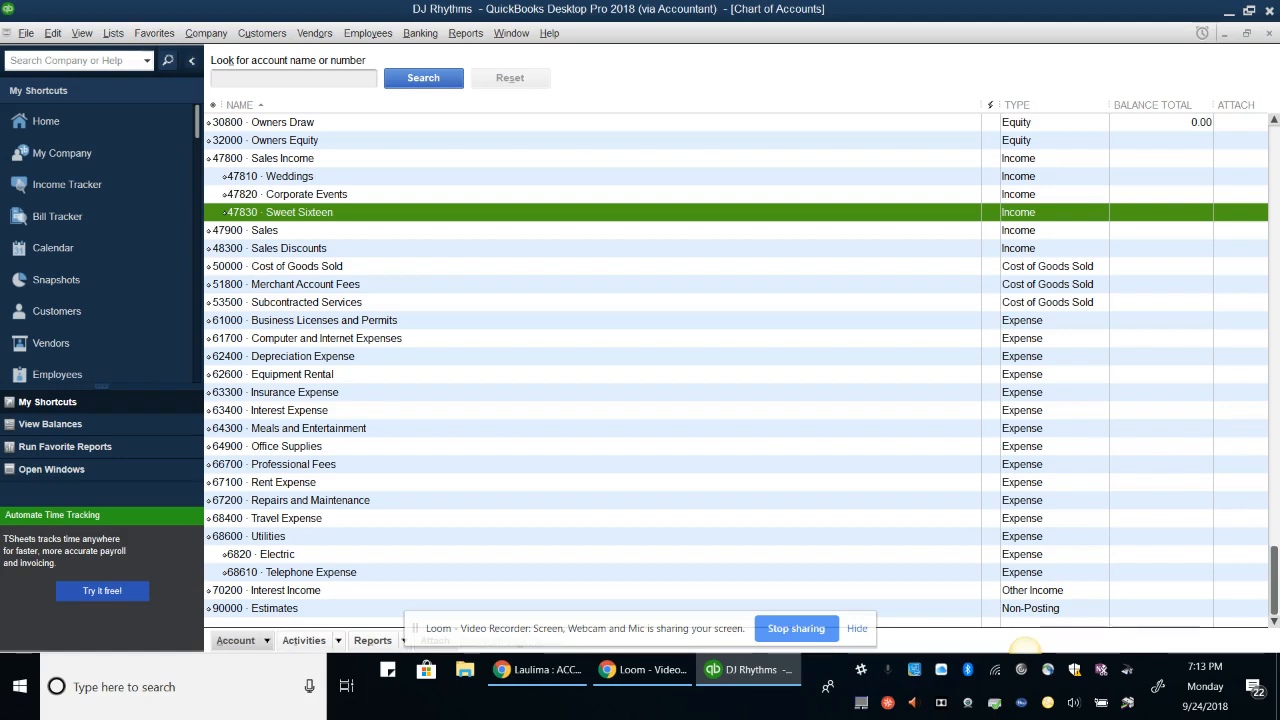
Close the Chart of Accounts and open the Item List from the Lists menu
{"action": "key", "text": "Escape"}
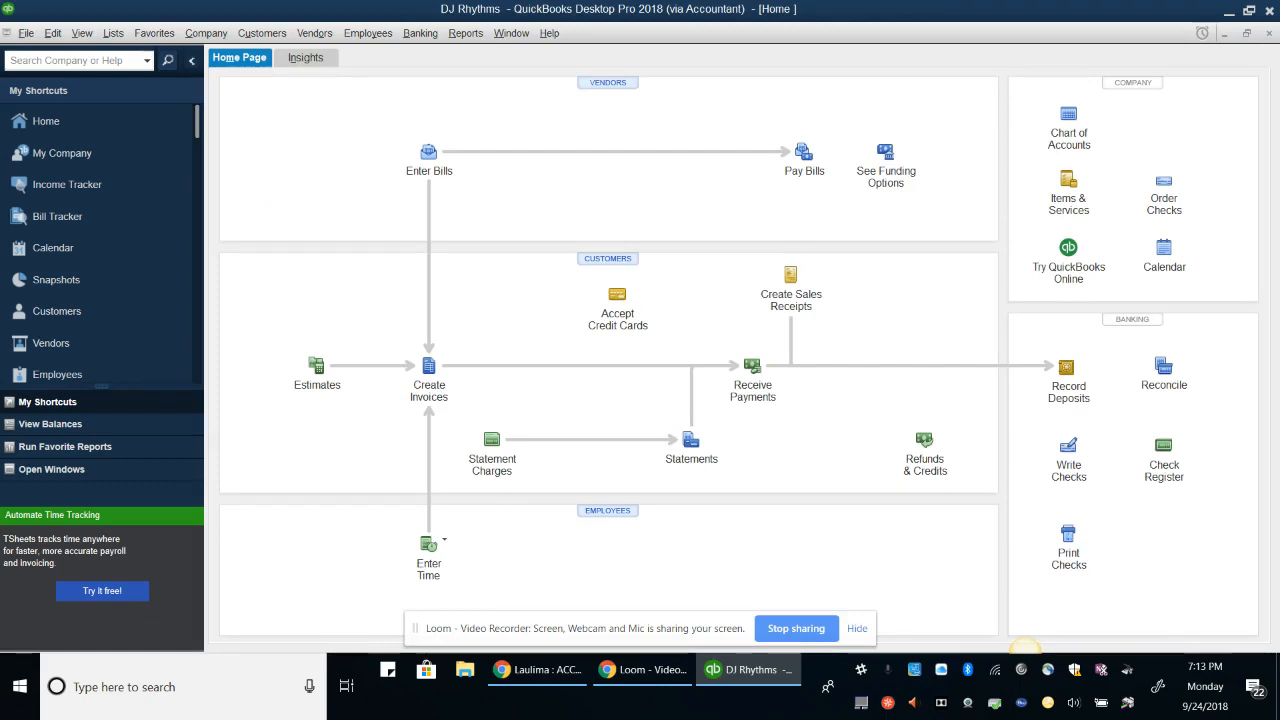
{"action": "left_click", "coordinate": [113, 33]}
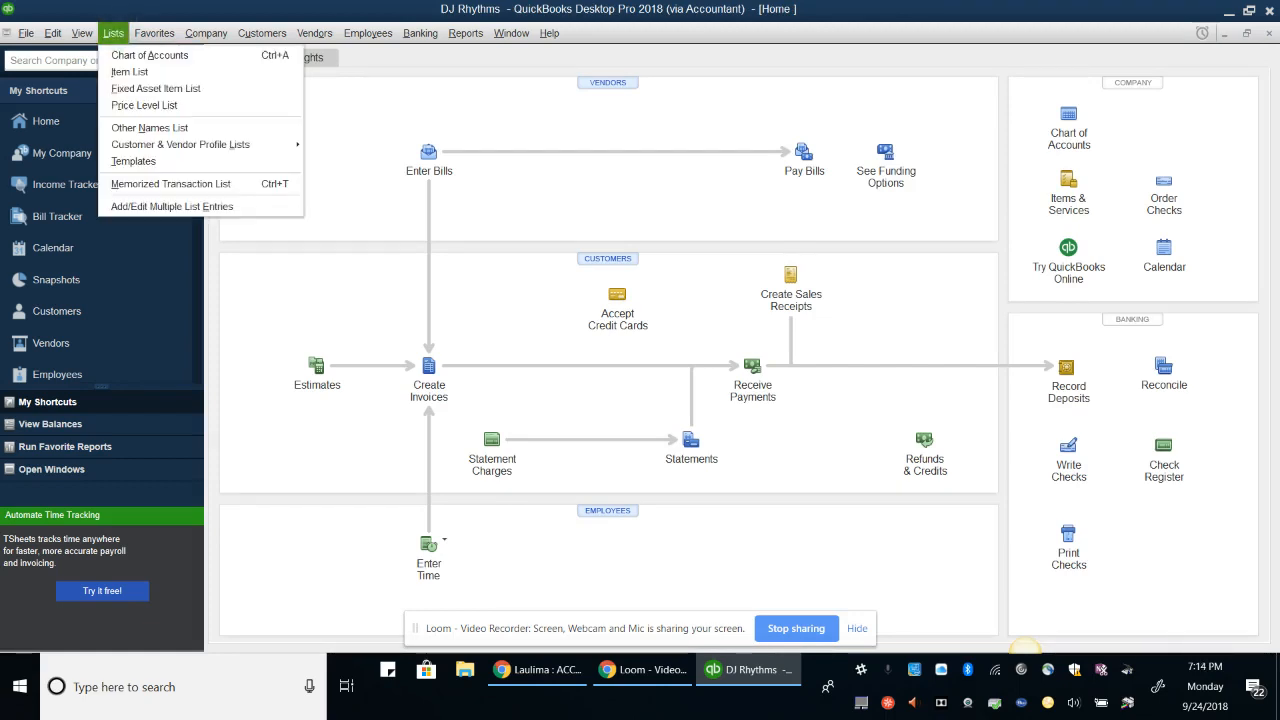
{"action": "left_click", "coordinate": [130, 72]}
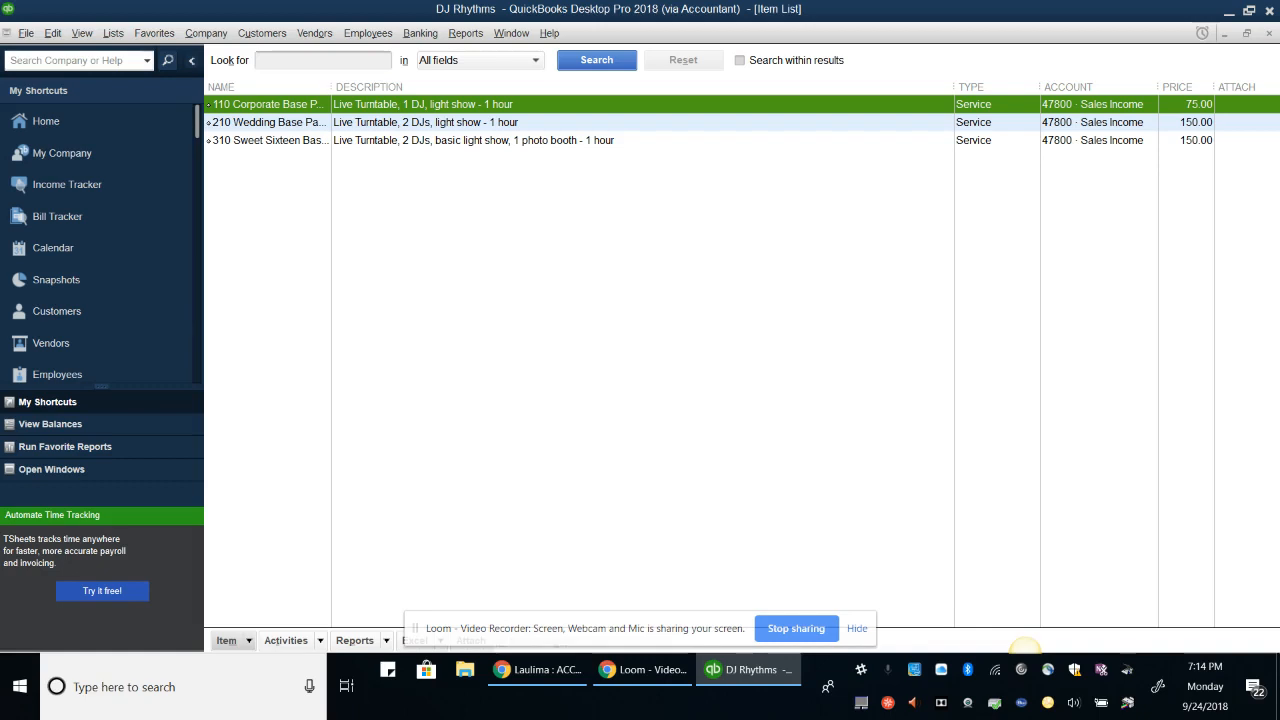
Switch item 110 Corporate Base Package to a Sales Income subaccount and confirm the account change
{"action": "left_click", "coordinate": [228, 640]}
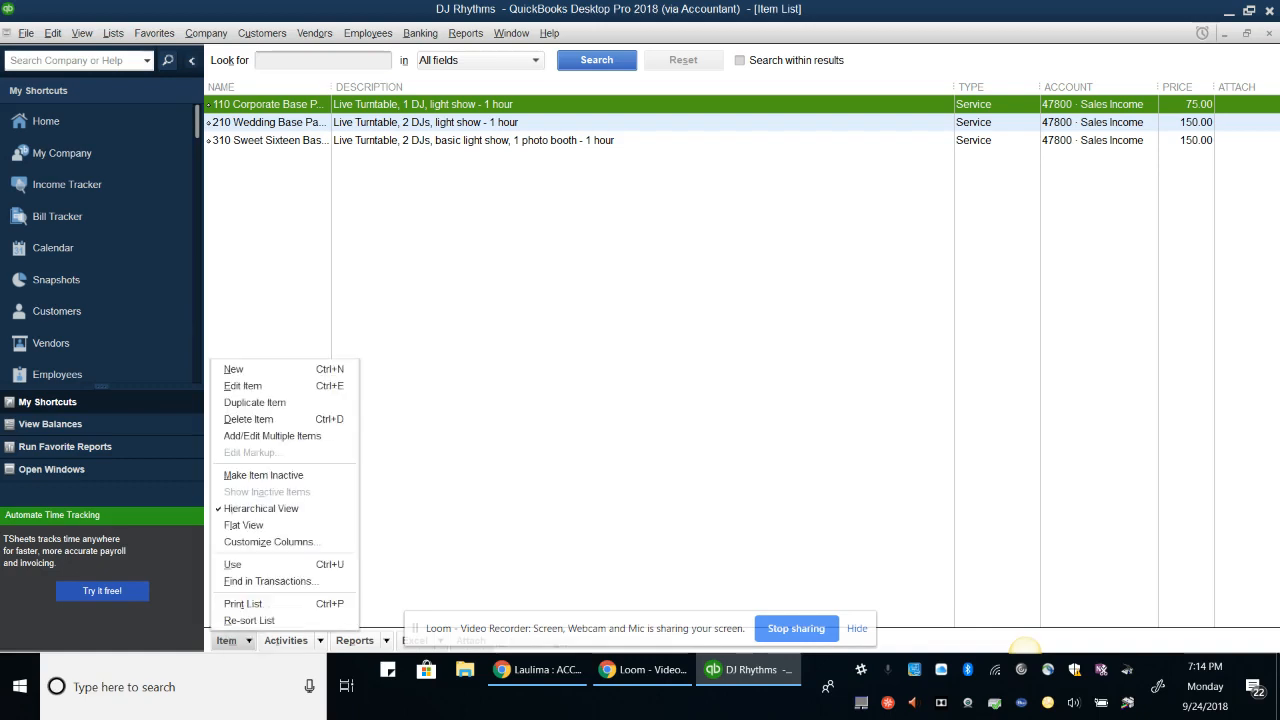
{"action": "left_click", "coordinate": [254, 385]}
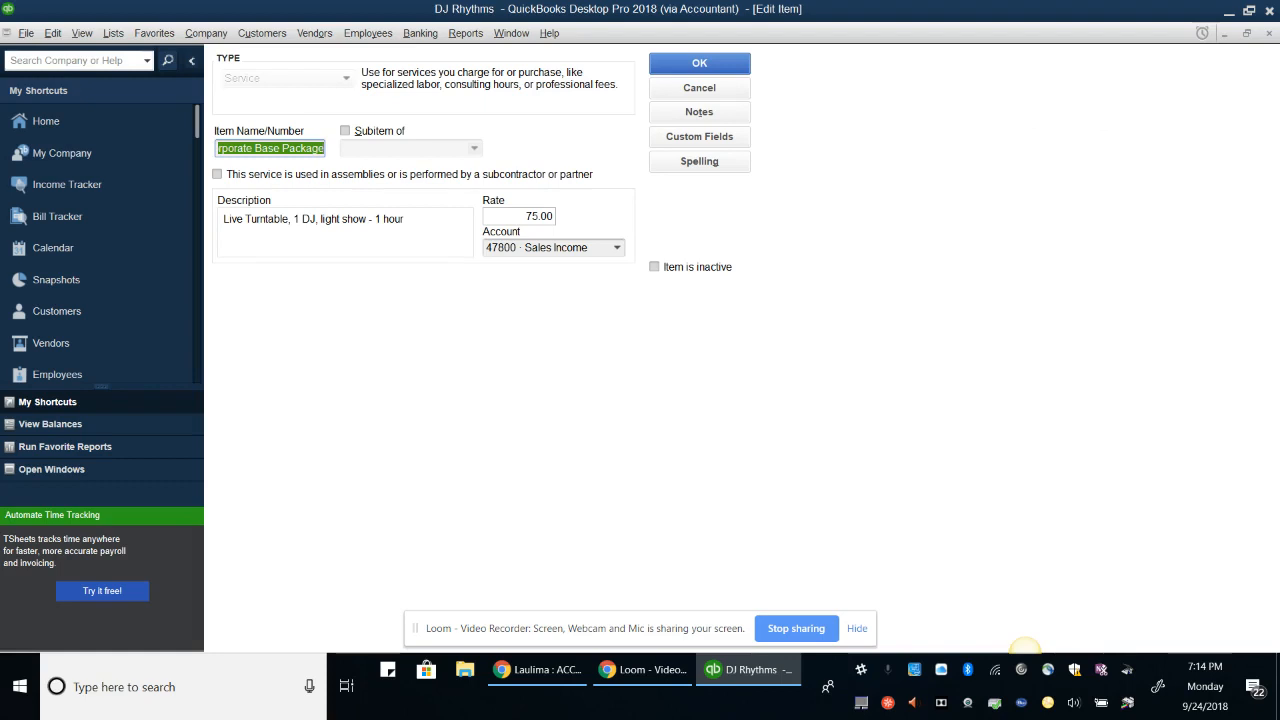
{"action": "left_click", "coordinate": [557, 247]}
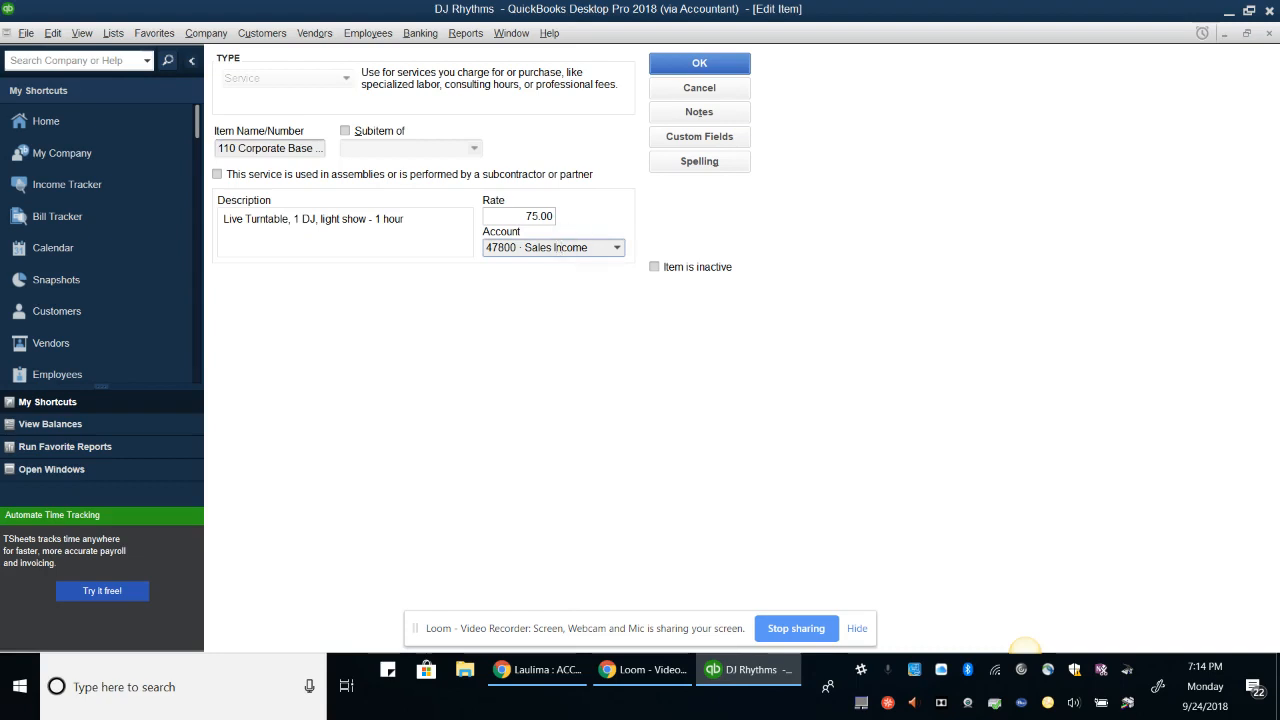
{"action": "key", "text": "Return"}
{"action": "left_click", "coordinate": [616, 247]}
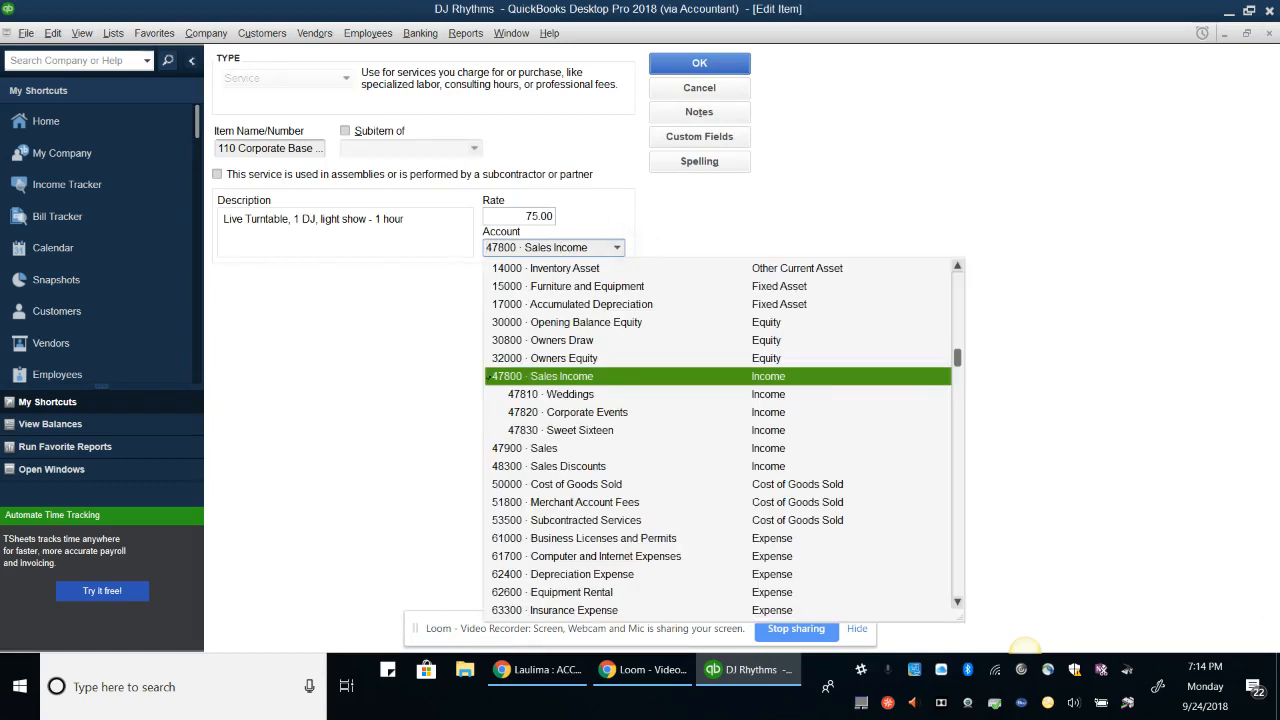
{"action": "left_click", "coordinate": [582, 398]}
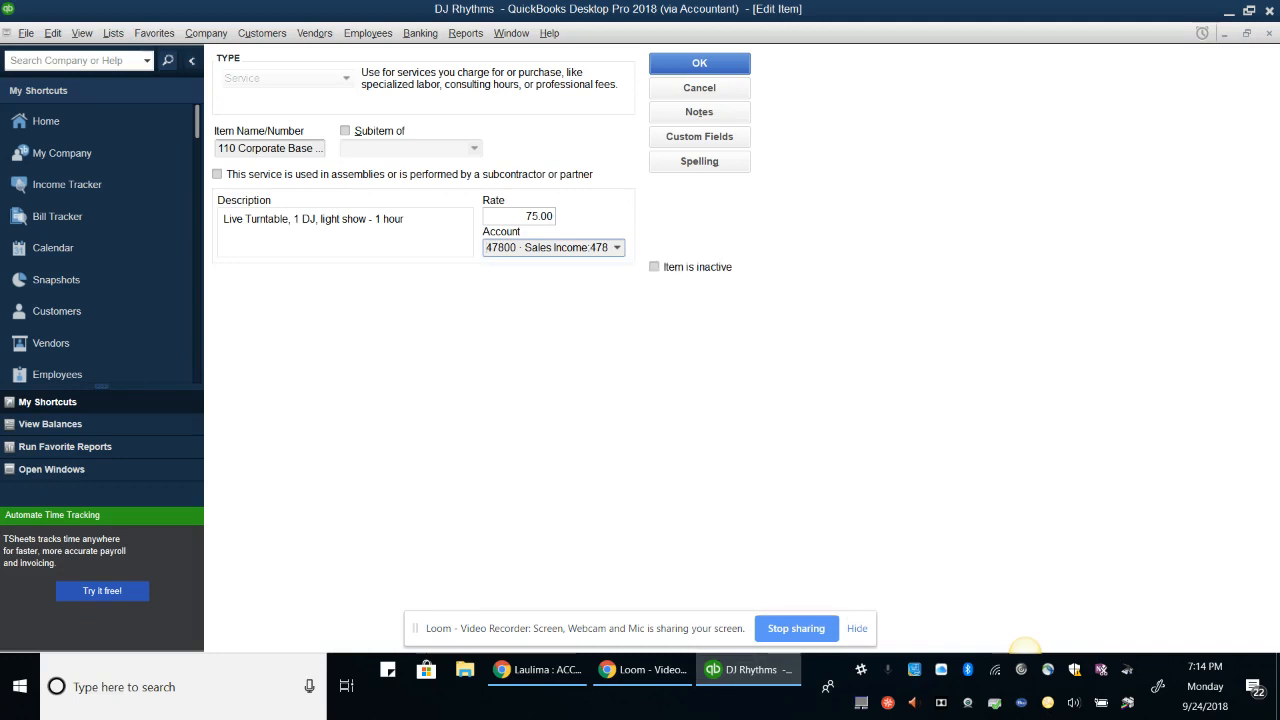
{"action": "left_click", "coordinate": [606, 250]}
{"action": "left_click", "coordinate": [617, 248]}
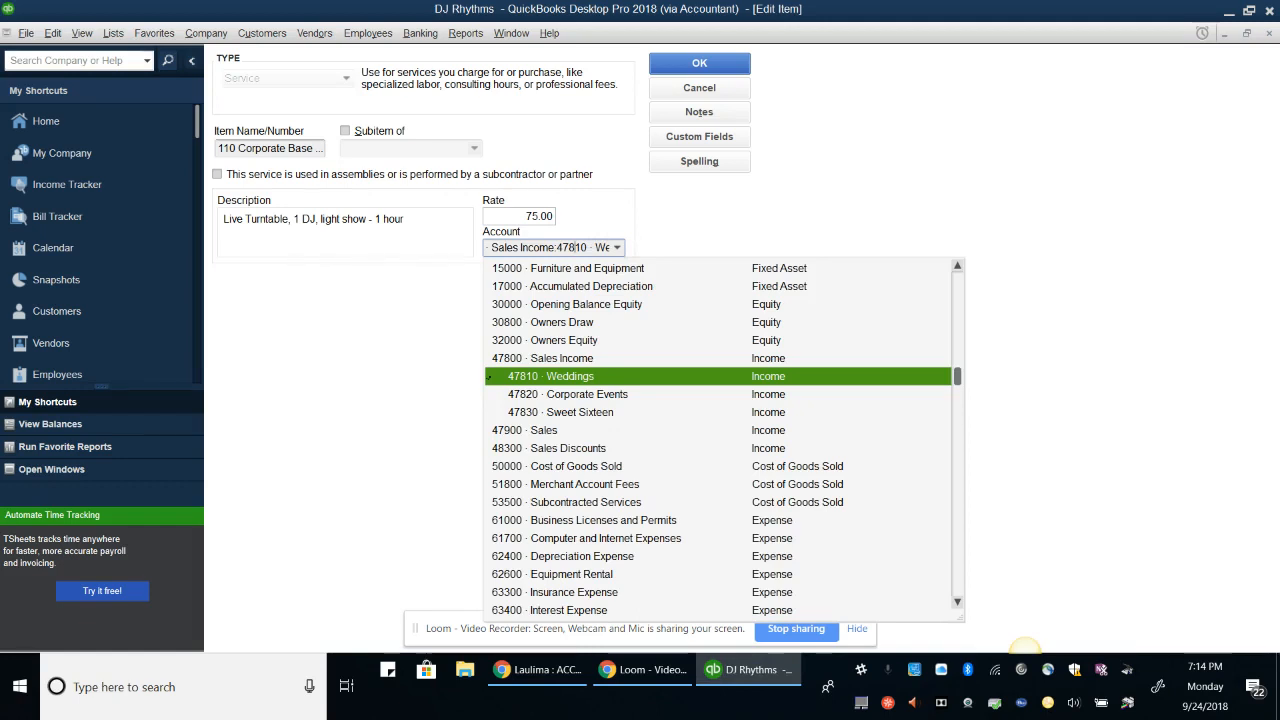
{"action": "key", "text": "Escape"}
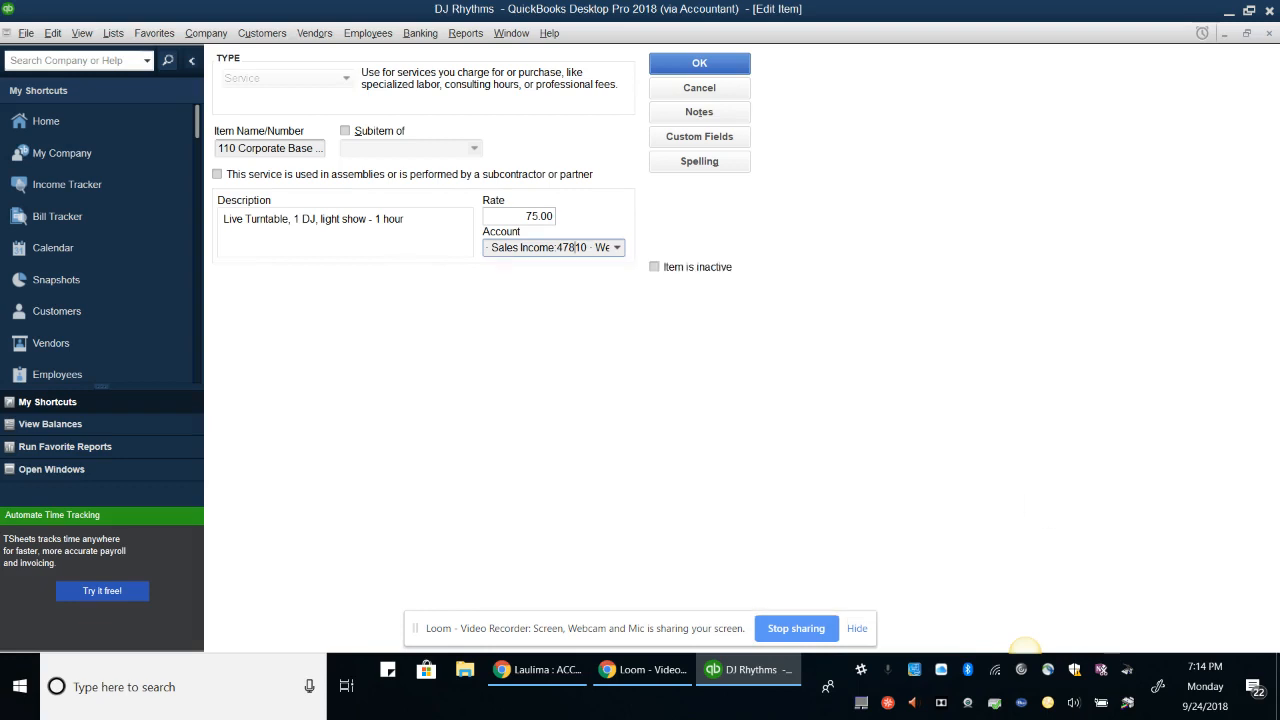
{"action": "key", "text": "Return"}
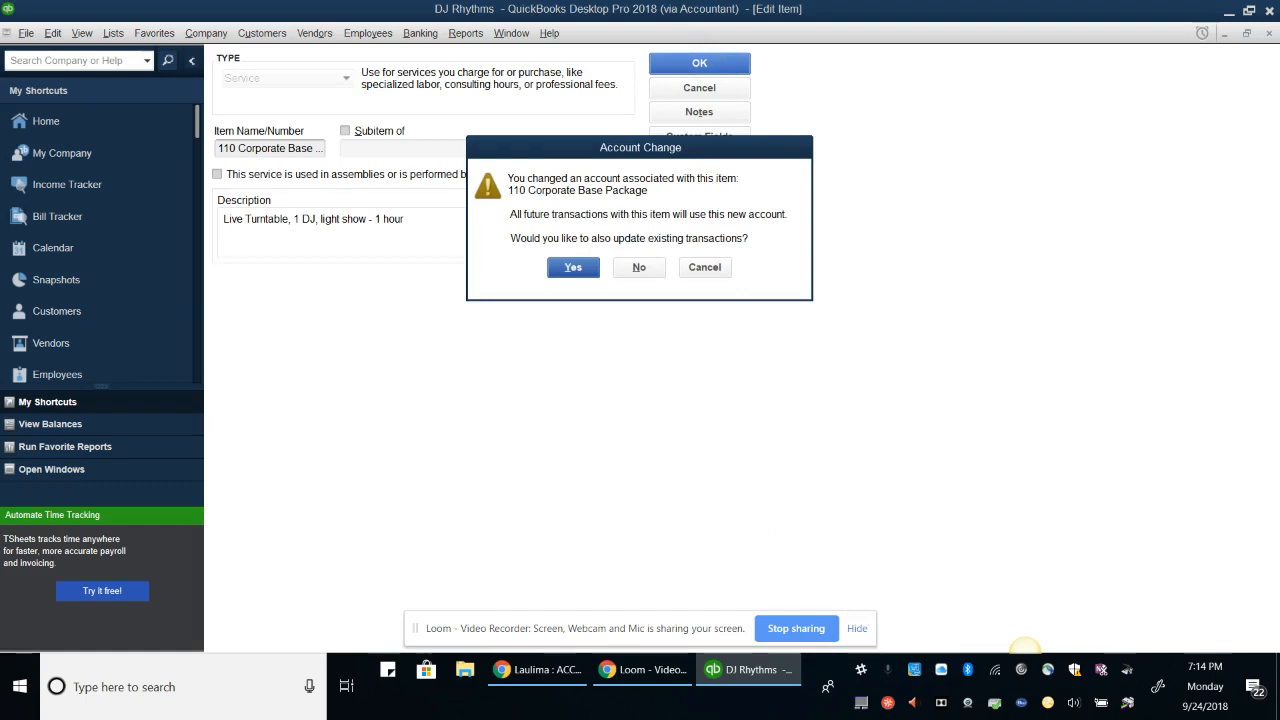
{"action": "key", "text": "Return"}
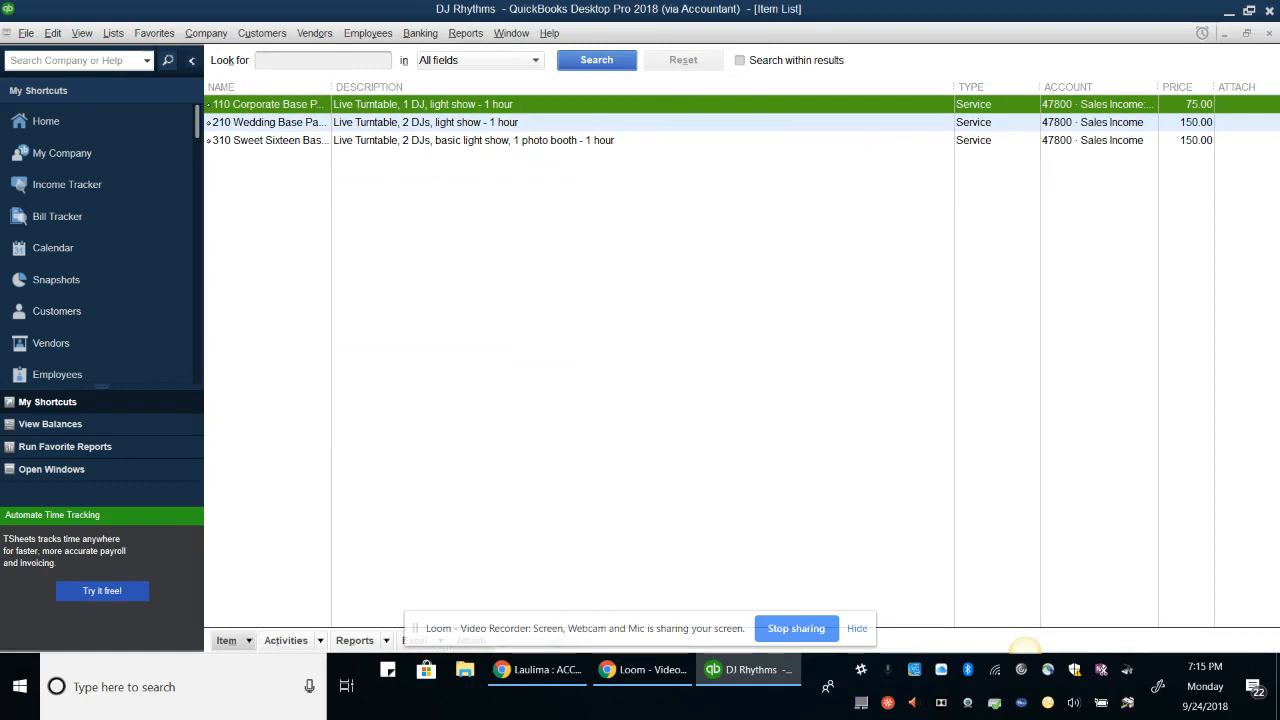
{"action": "key", "text": "Down"}
{"action": "key", "text": "Down"}
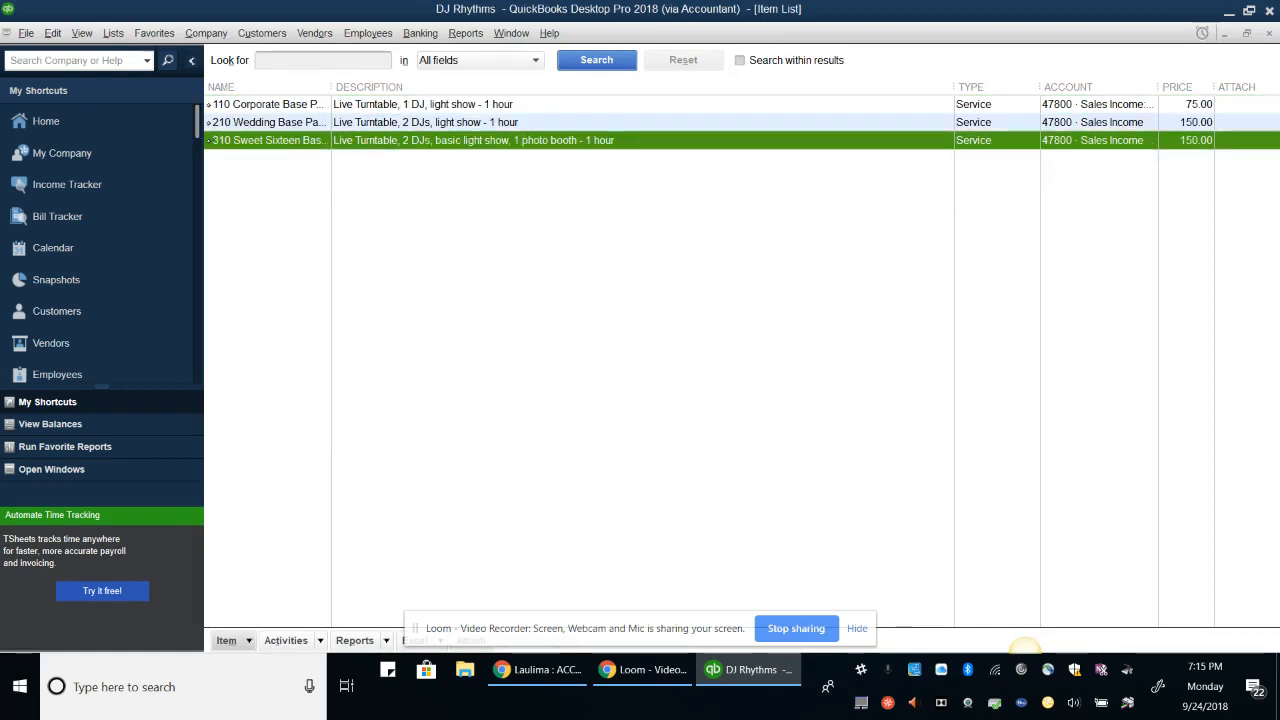
{"action": "left_click", "coordinate": [232, 641]}
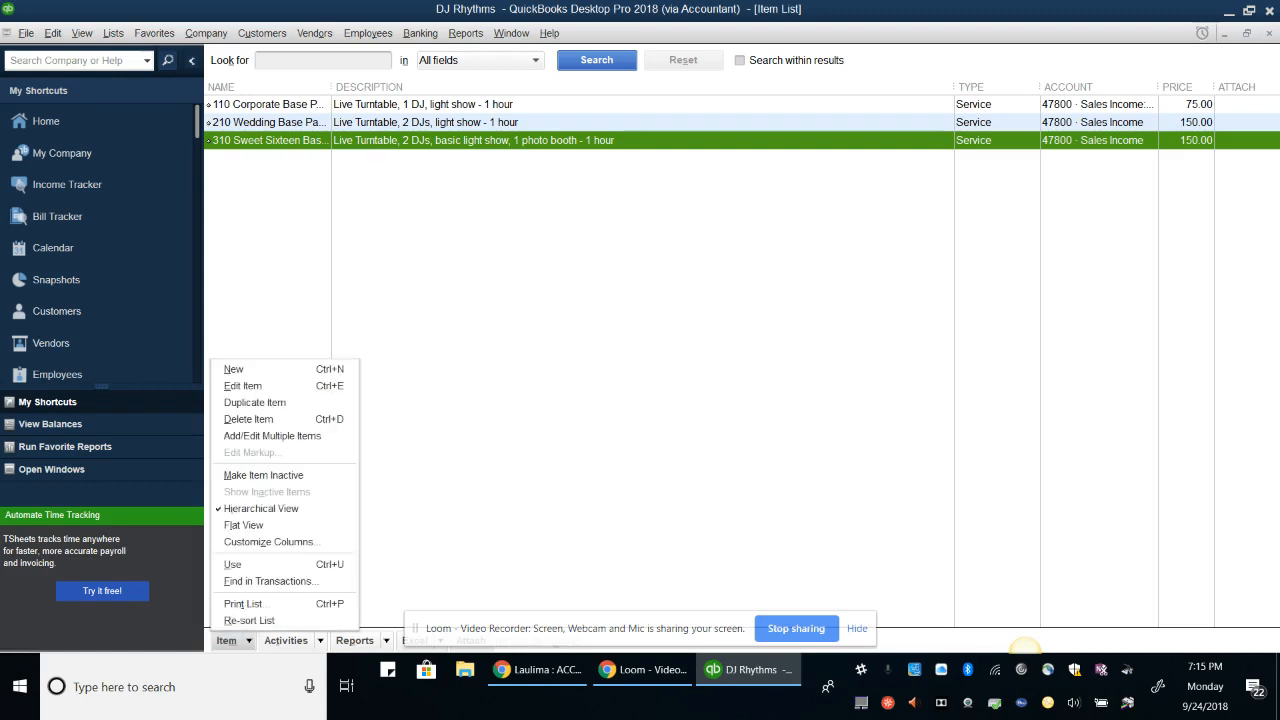
{"action": "key", "text": "ctrl+e"}
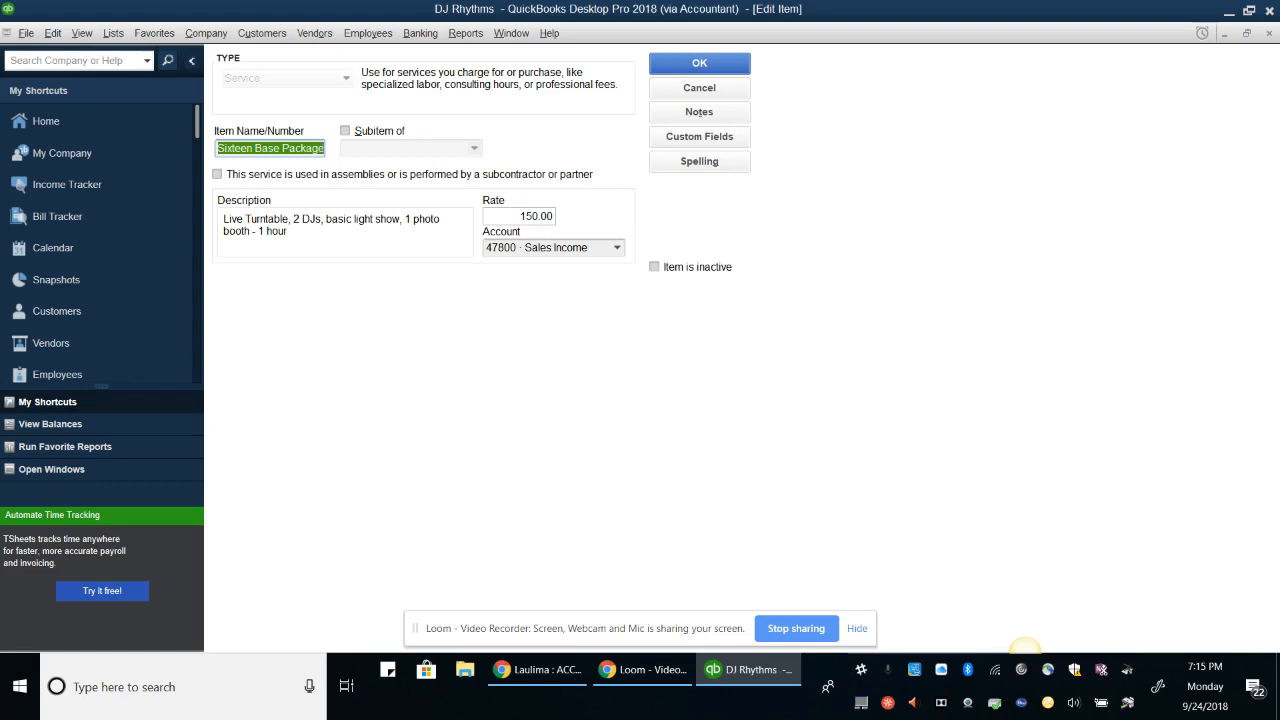
{"action": "key", "text": "ctrl+v"}
{"action": "key", "text": "Tab"}
{"action": "key", "text": "Tab"}
{"action": "key", "text": "Tab"}
{"action": "key", "text": "Tab"}
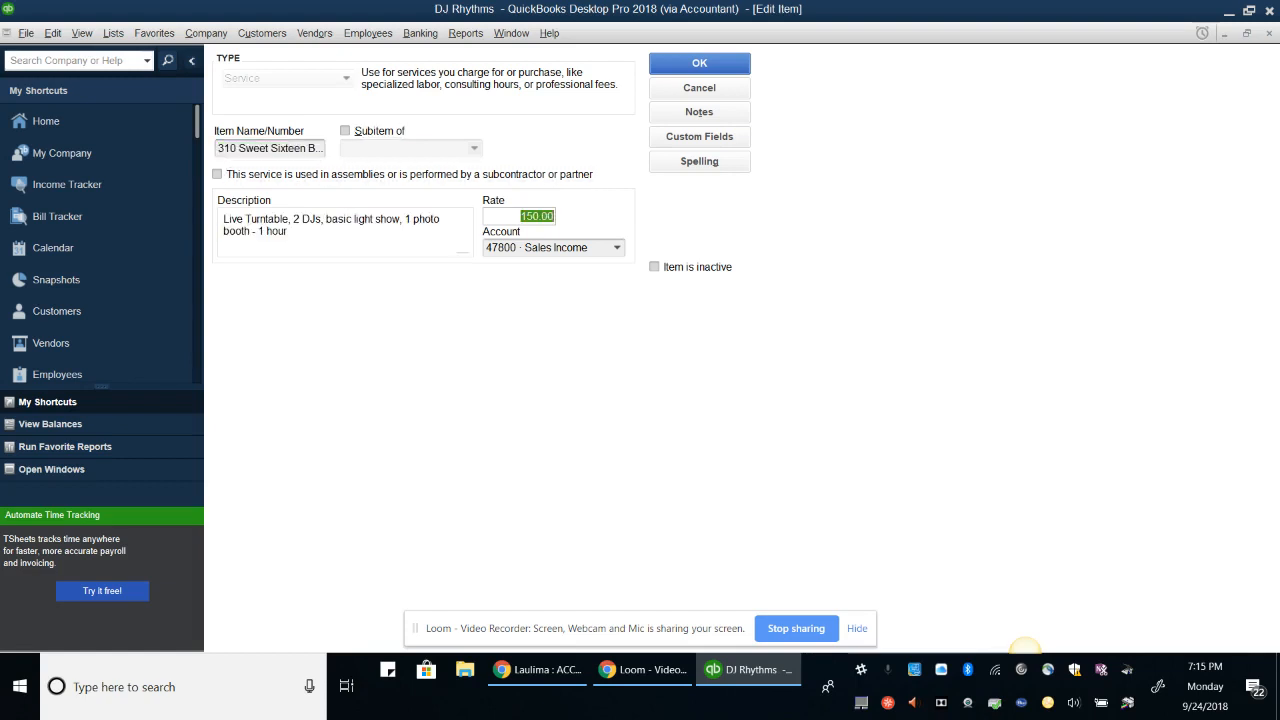
{"action": "key", "text": "Tab"}
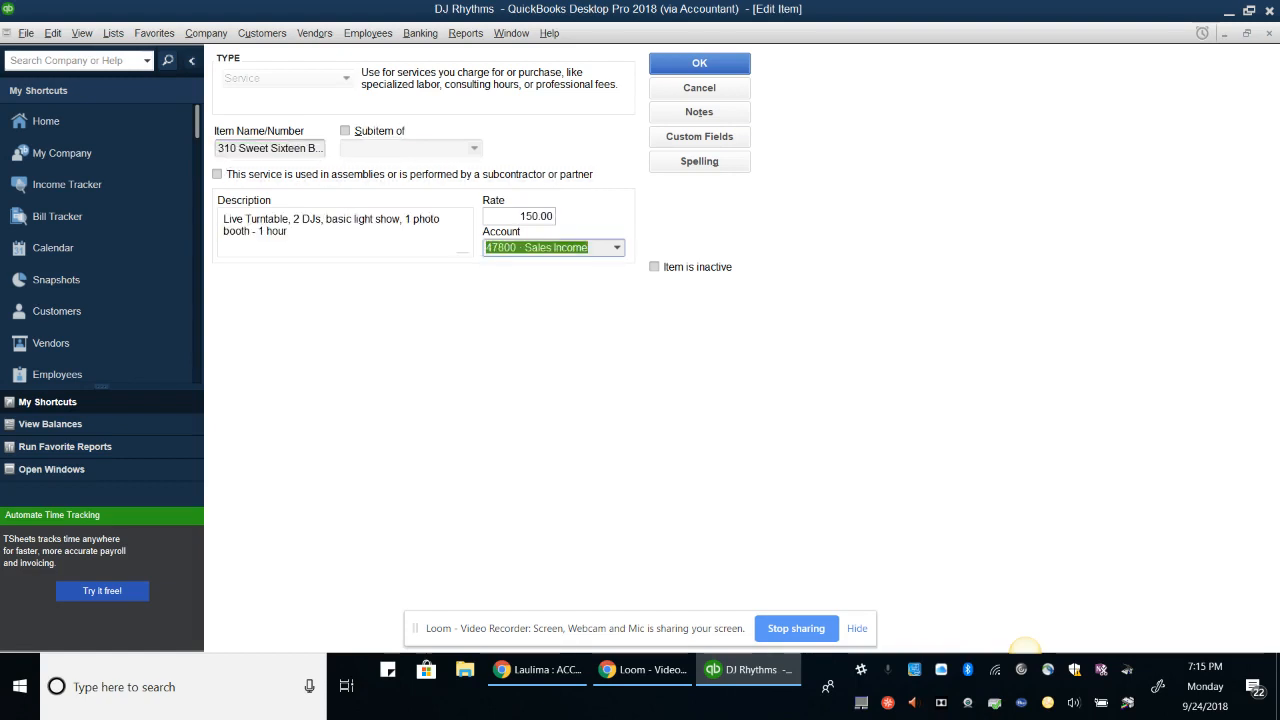
{"action": "type", "text": "478"}
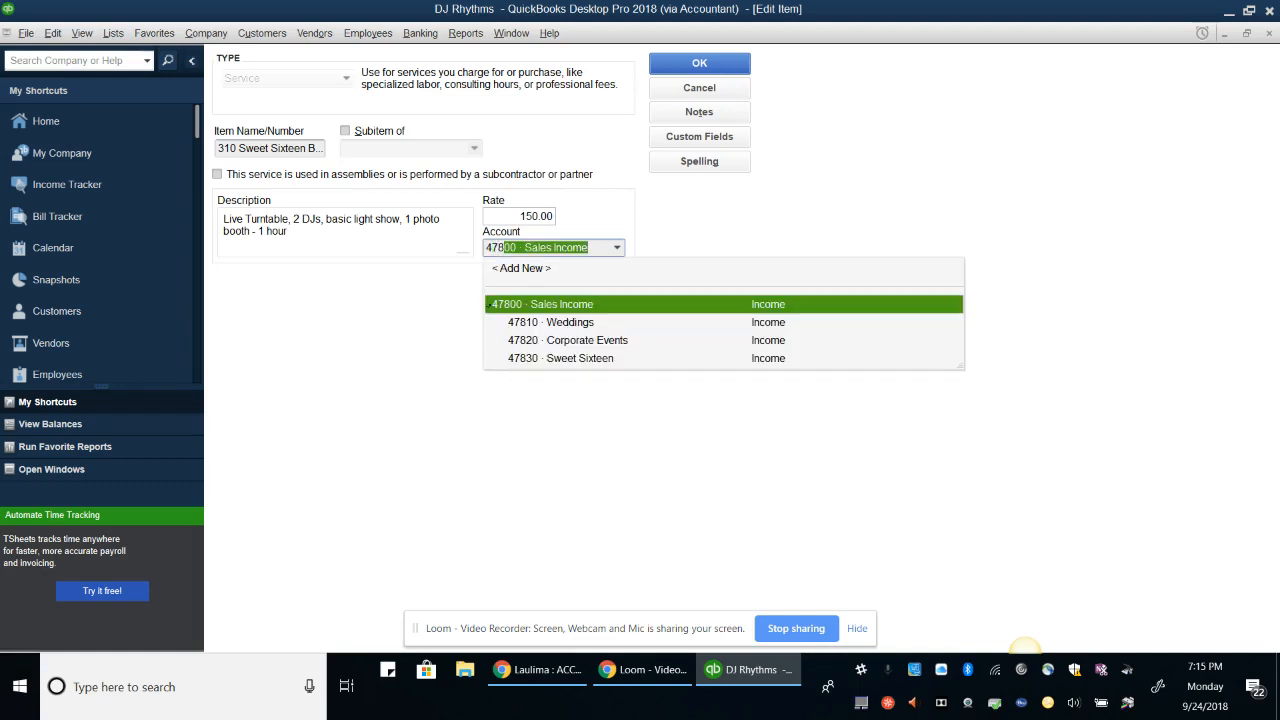
{"action": "type", "text": "30"}
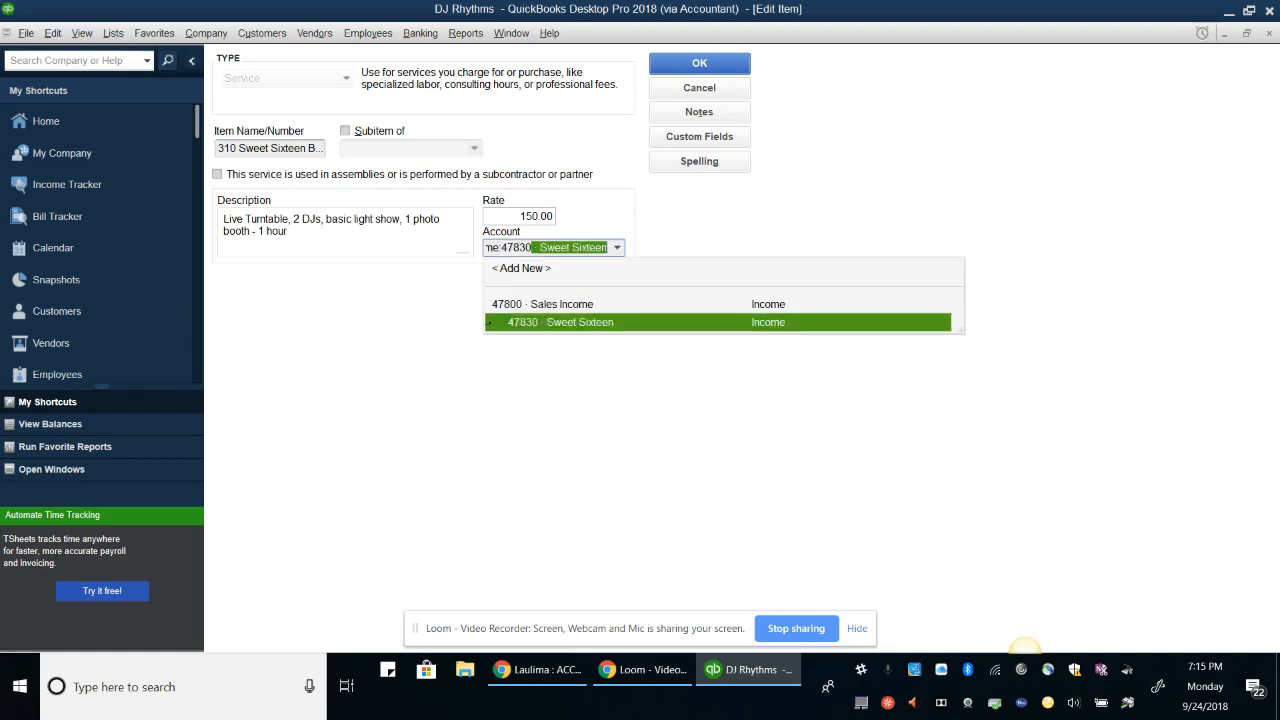
{"action": "key", "text": "Return"}
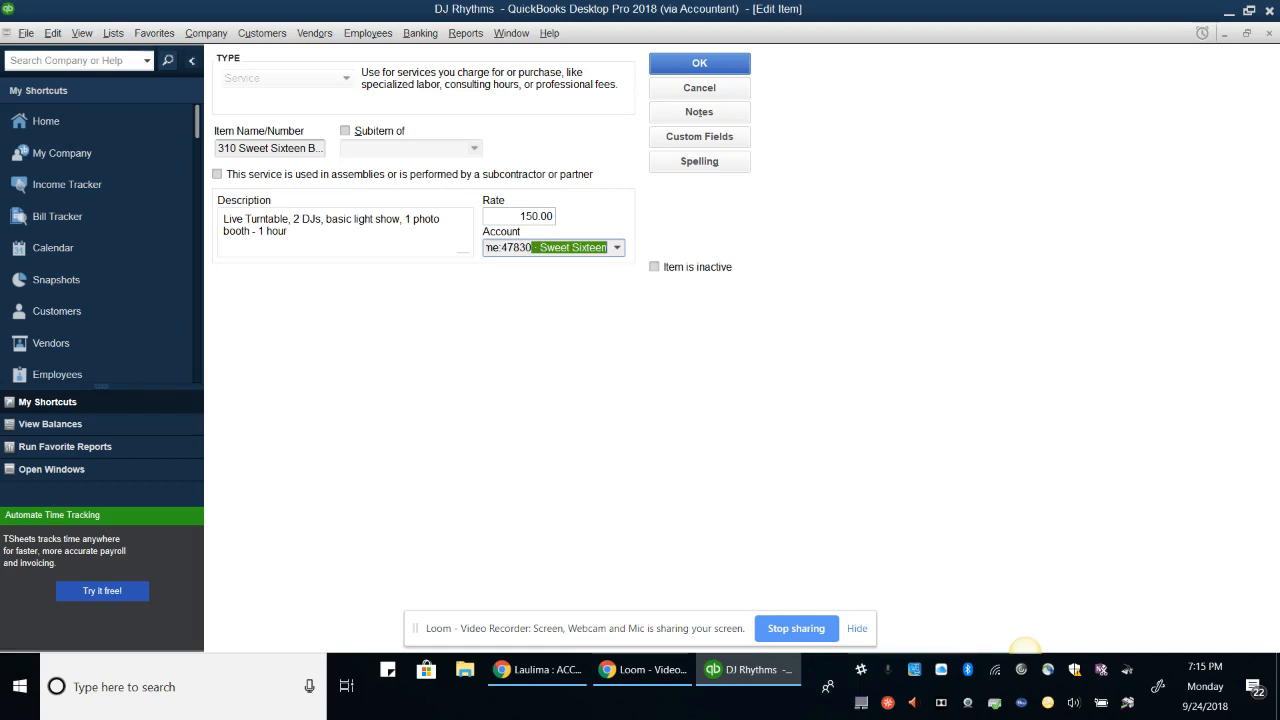
{"action": "key", "text": "Return"}
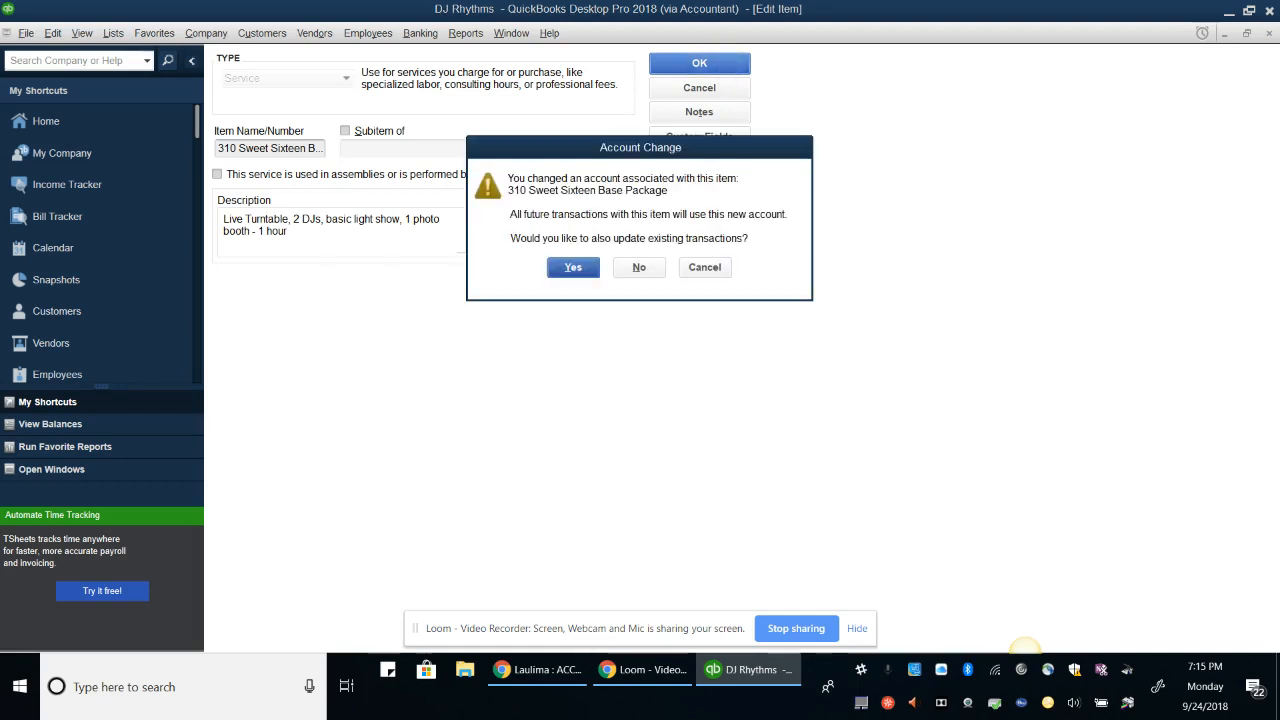
{"action": "key", "text": "Return"}
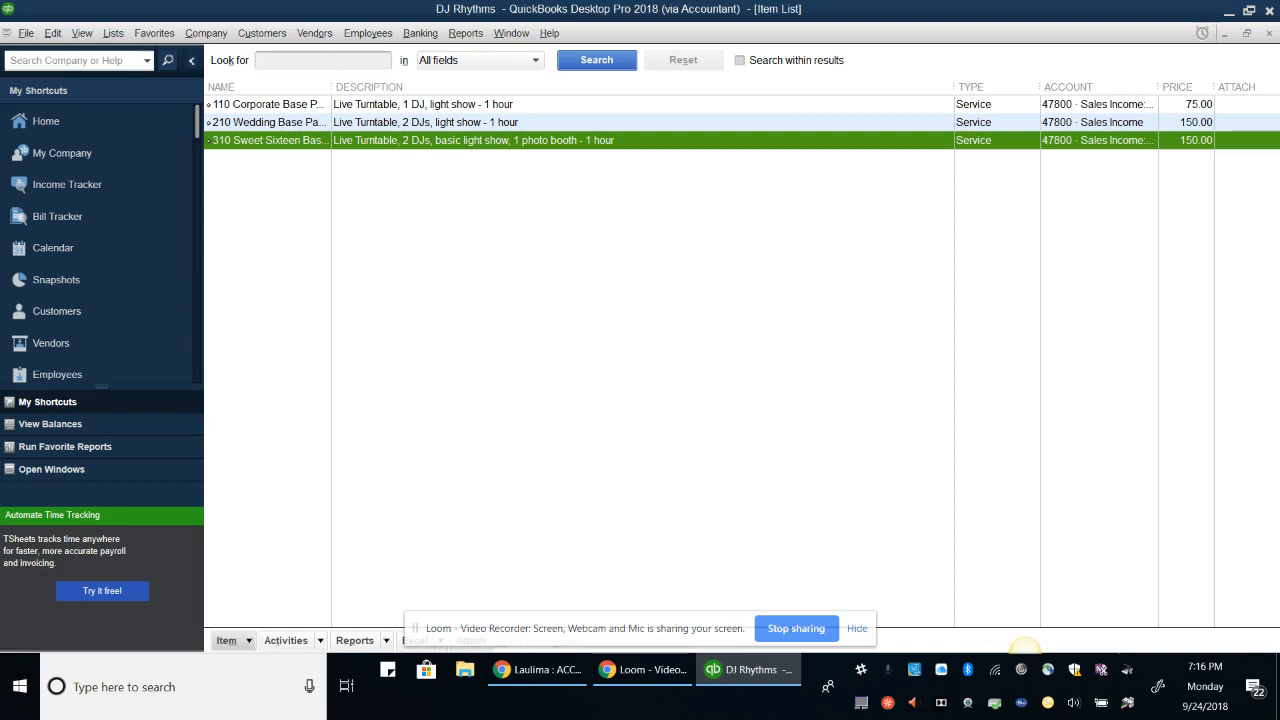
Turn on 'Use class tracking for transactions' in the Accounting company preferences
{"action": "left_click", "coordinate": [52, 33]}
{"action": "left_click", "coordinate": [113, 380]}
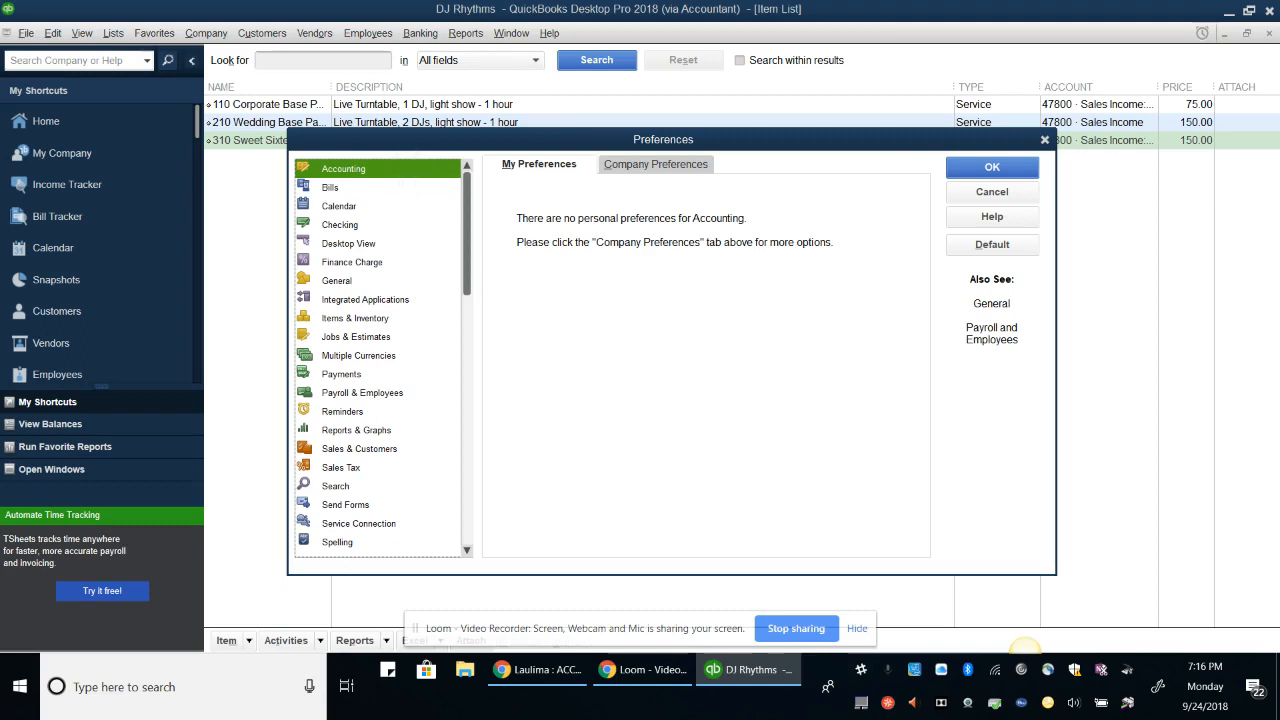
{"action": "left_click", "coordinate": [646, 162]}
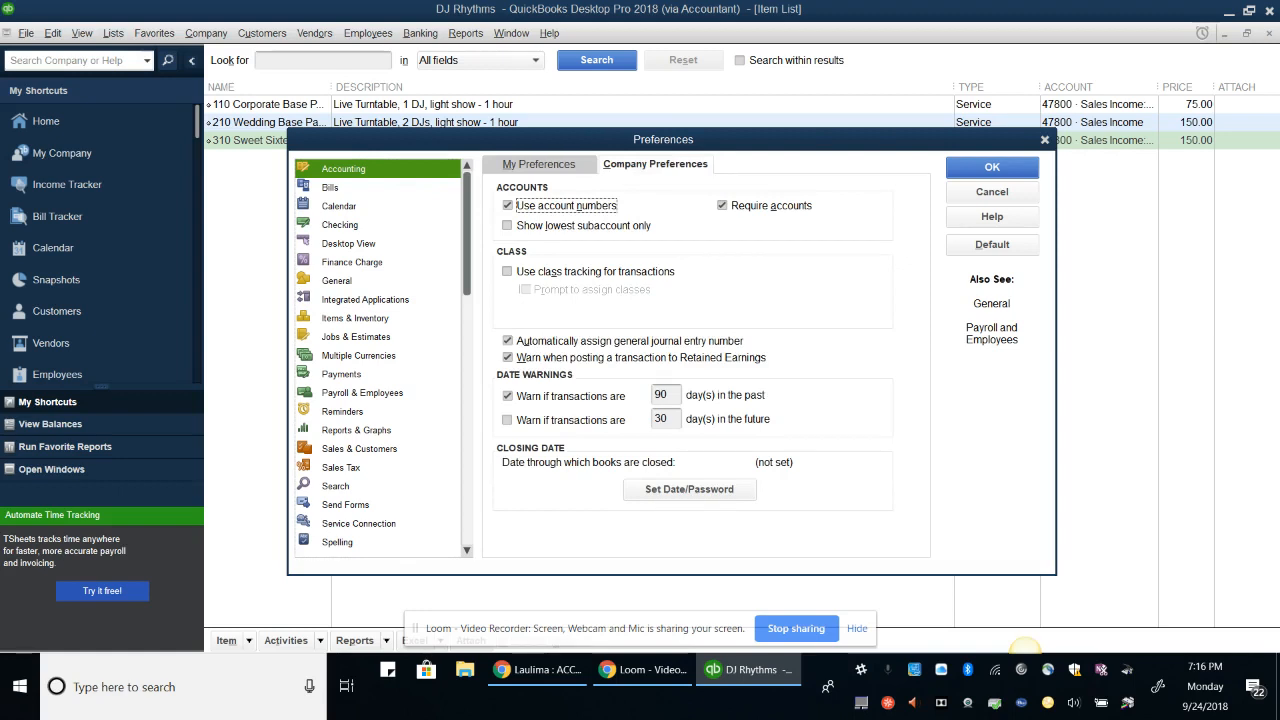
{"action": "left_click", "coordinate": [508, 271]}
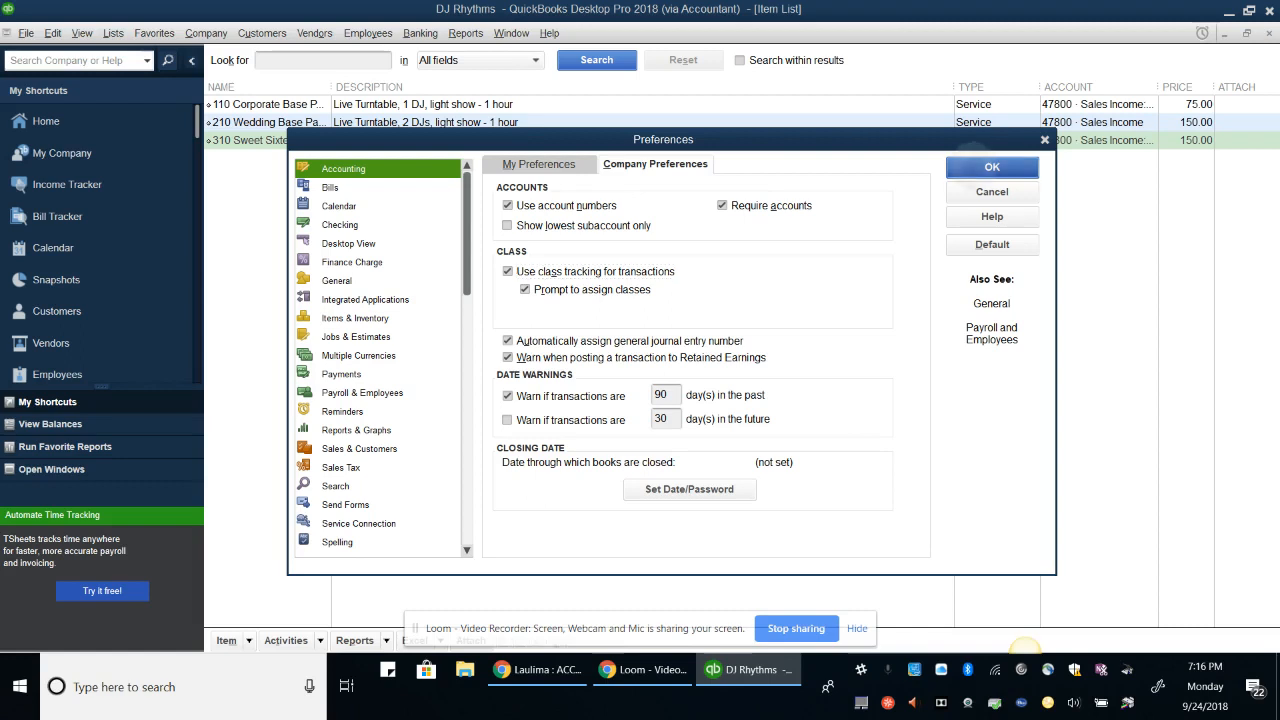
{"action": "left_click", "coordinate": [992, 167]}
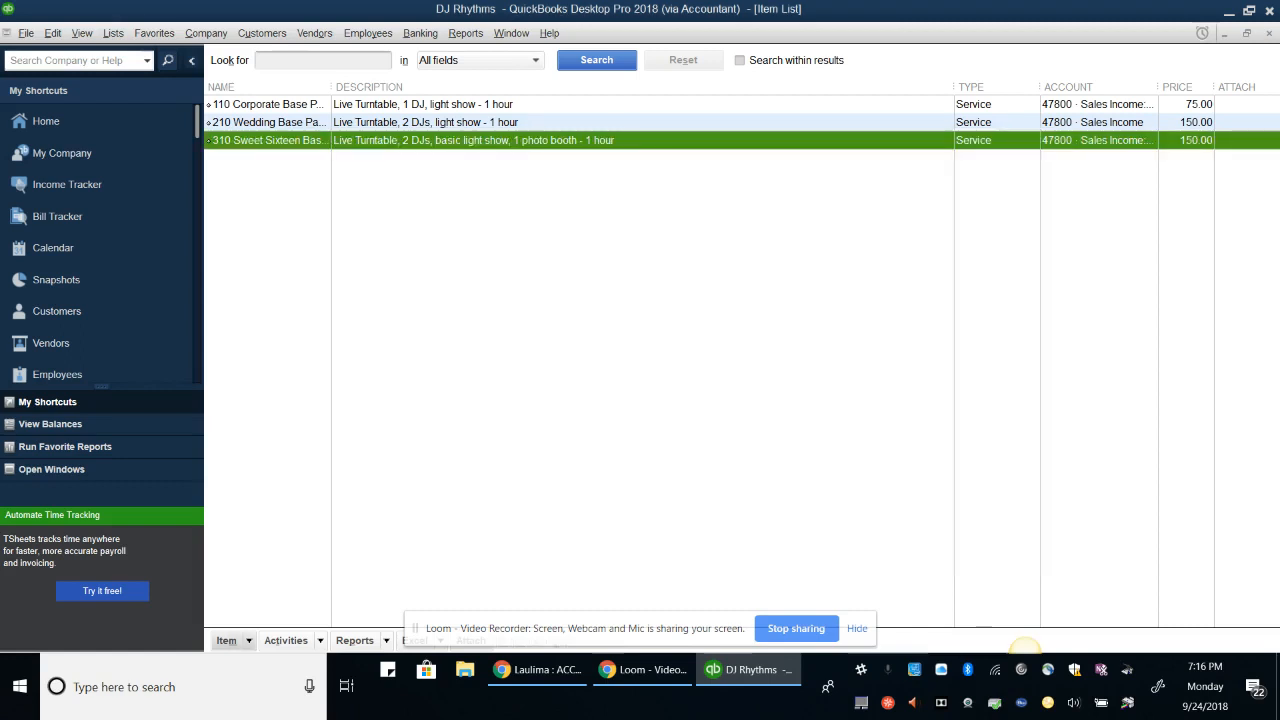
Create two classes in the Class List: Corporate Event and Private
{"action": "key", "text": "alt+l"}
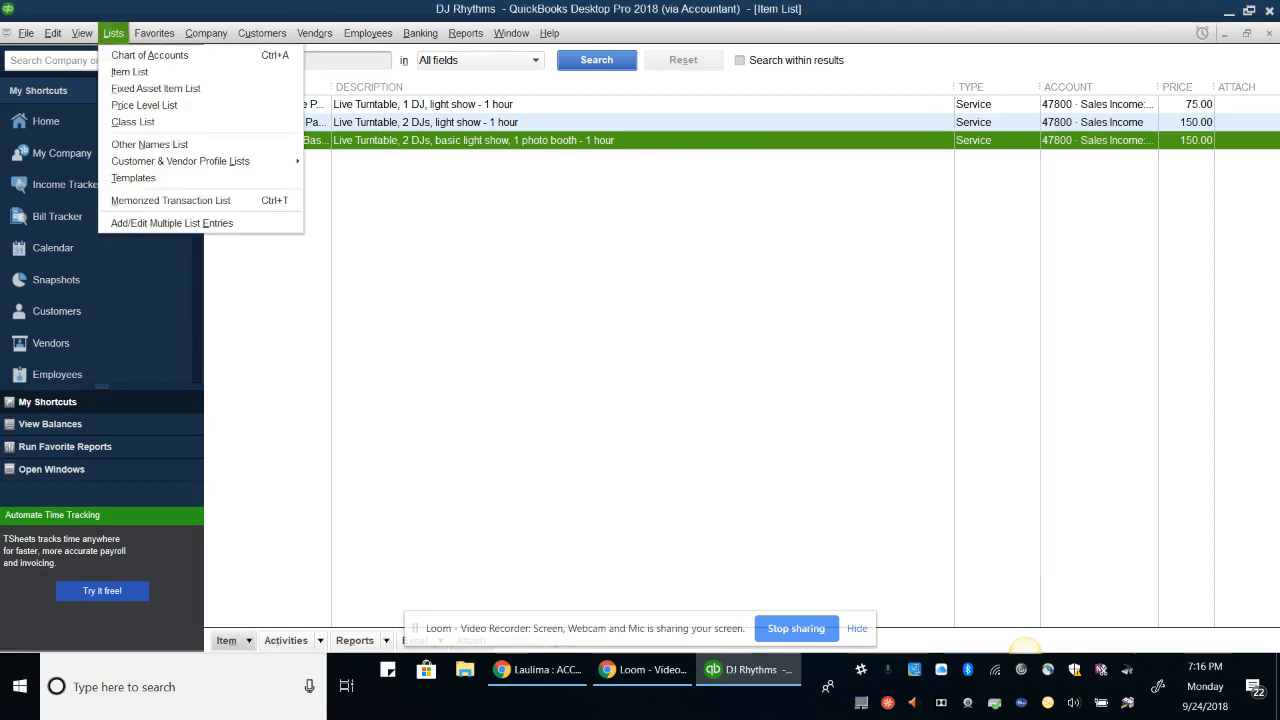
{"action": "left_click", "coordinate": [133, 121]}
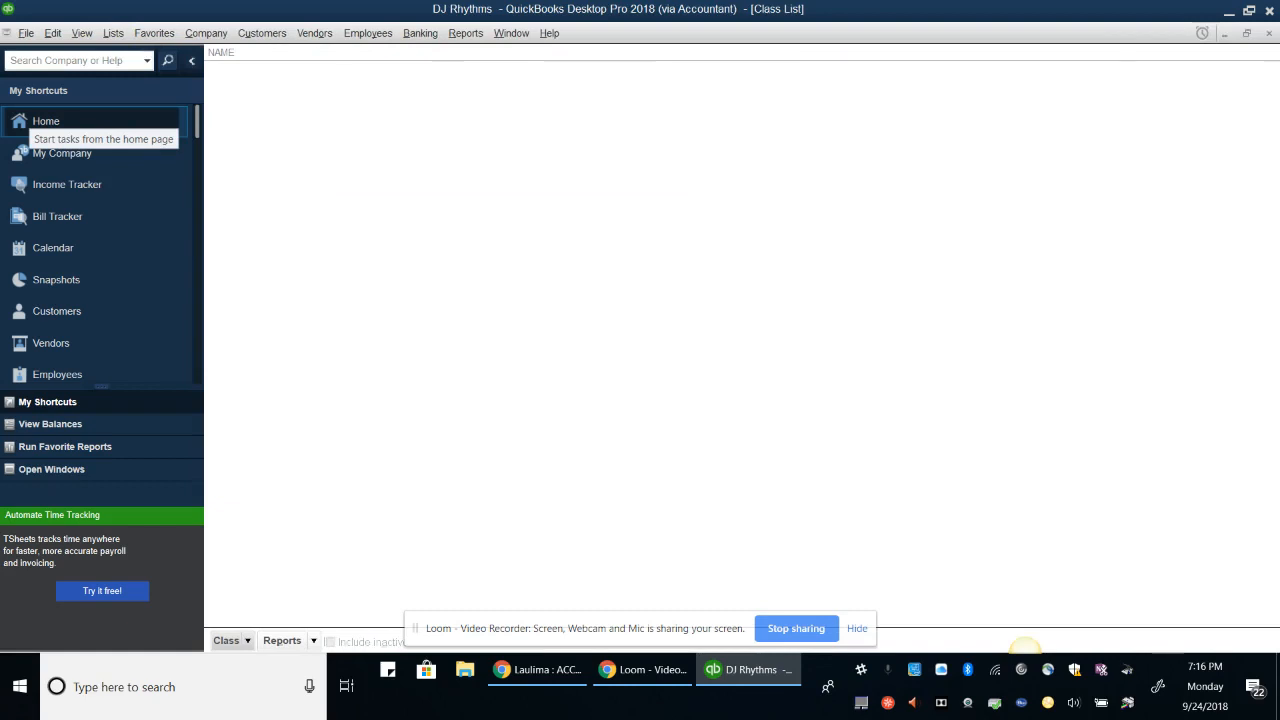
{"action": "left_click", "coordinate": [232, 641]}
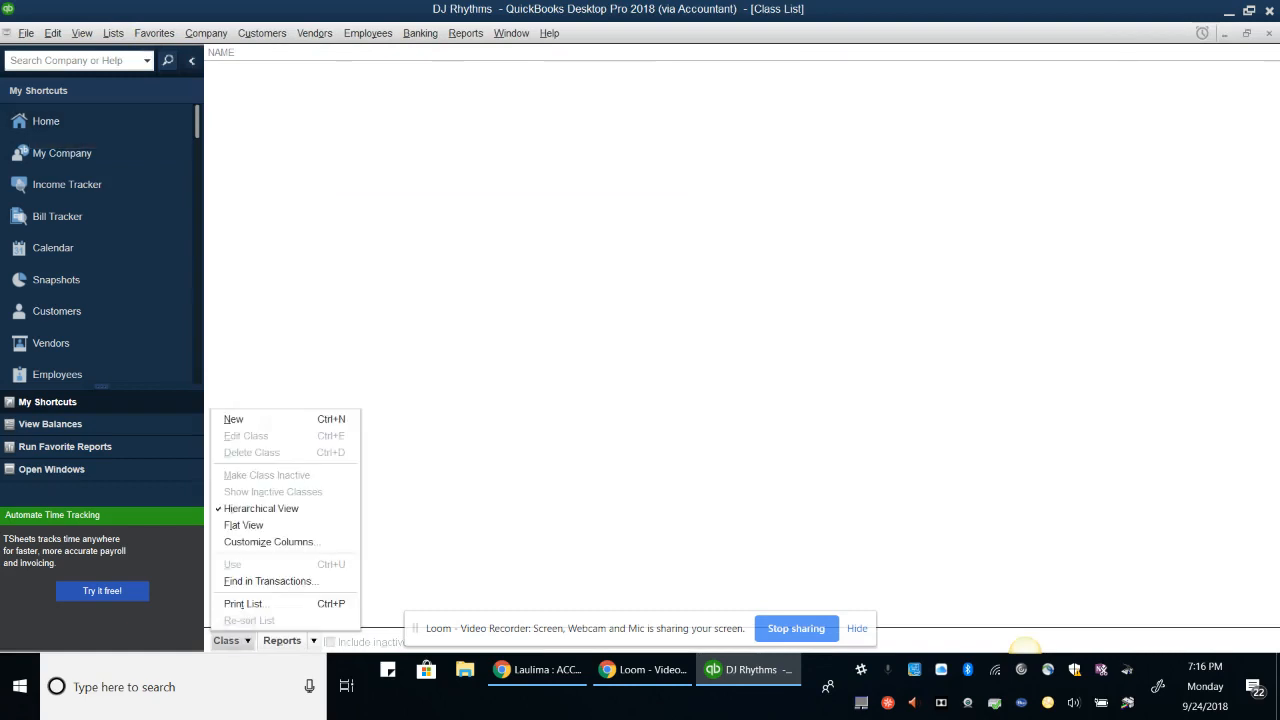
{"action": "left_click", "coordinate": [234, 420]}
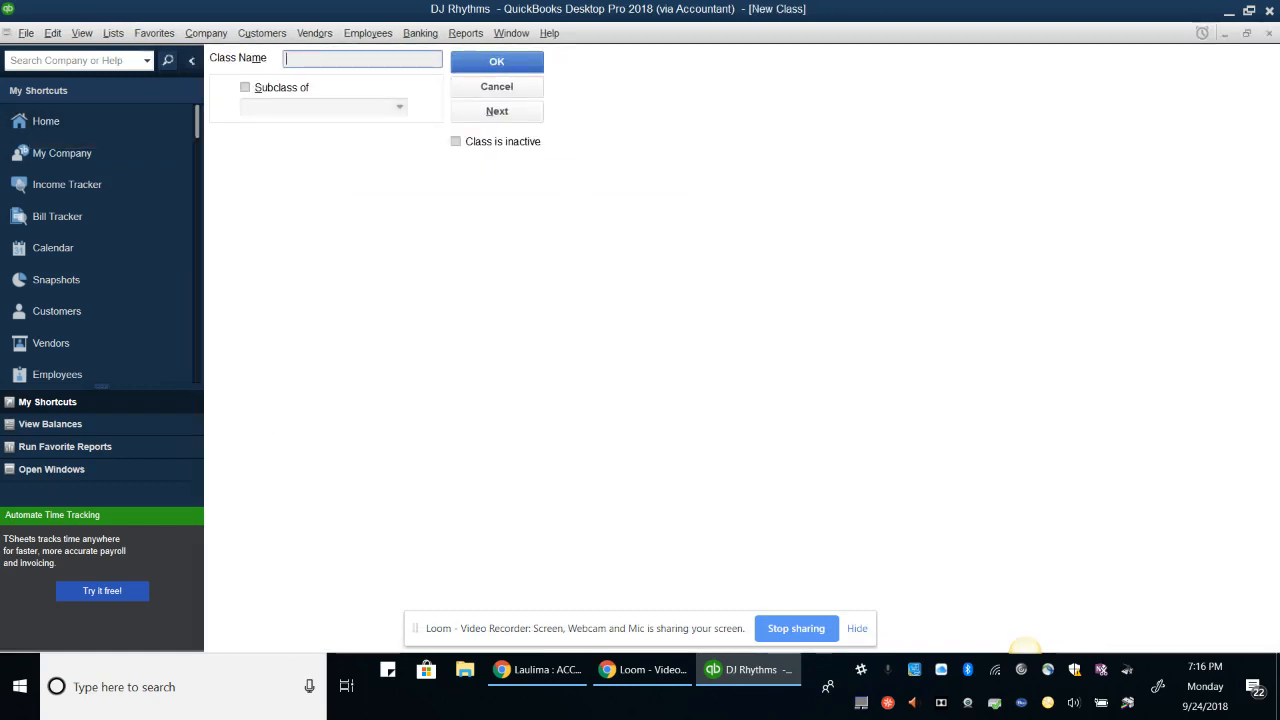
{"action": "type", "text": "Corporate Events"}
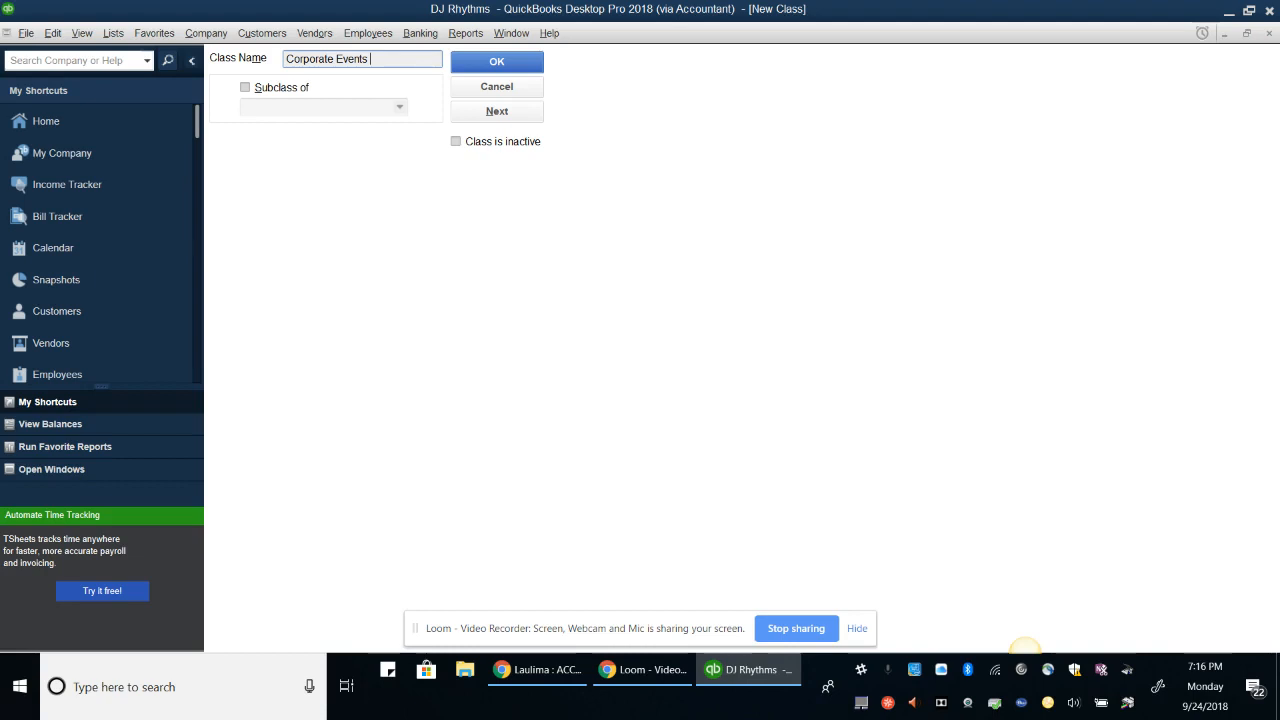
{"action": "key", "text": "BackSpace"}
{"action": "left_click", "coordinate": [505, 112]}
{"action": "type", "text": "Private"}
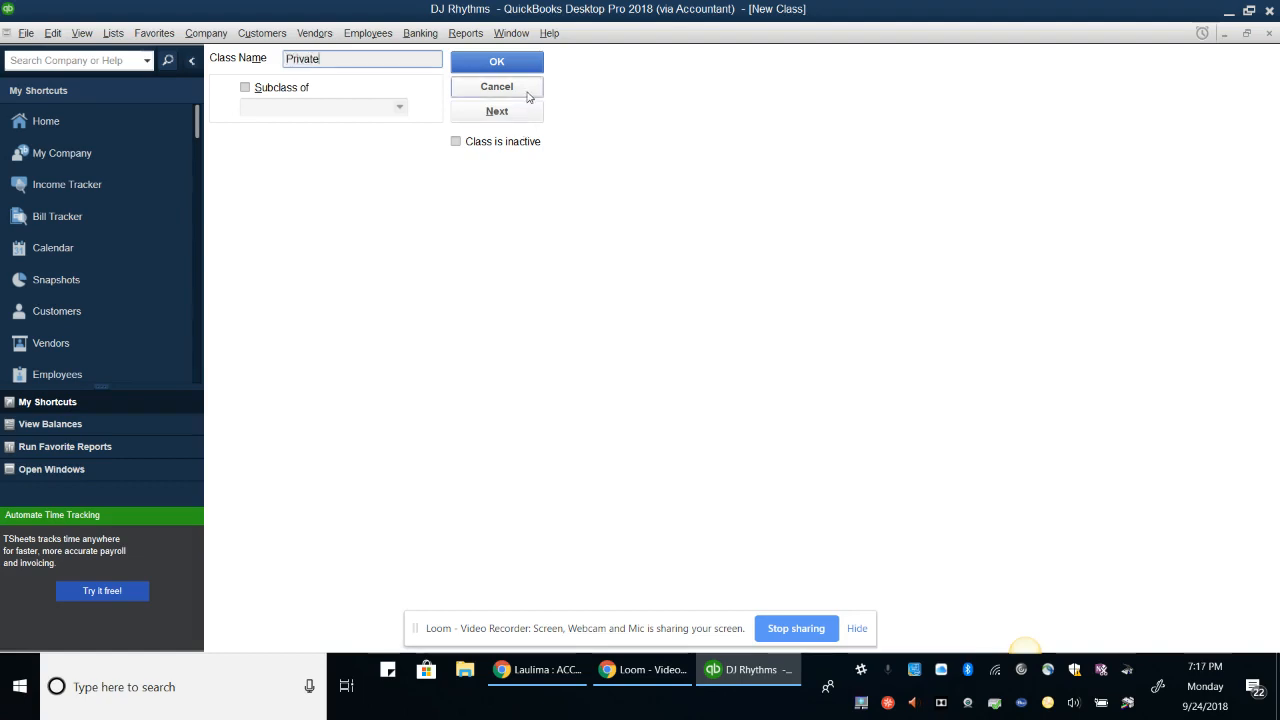
{"action": "key", "text": "Return"}
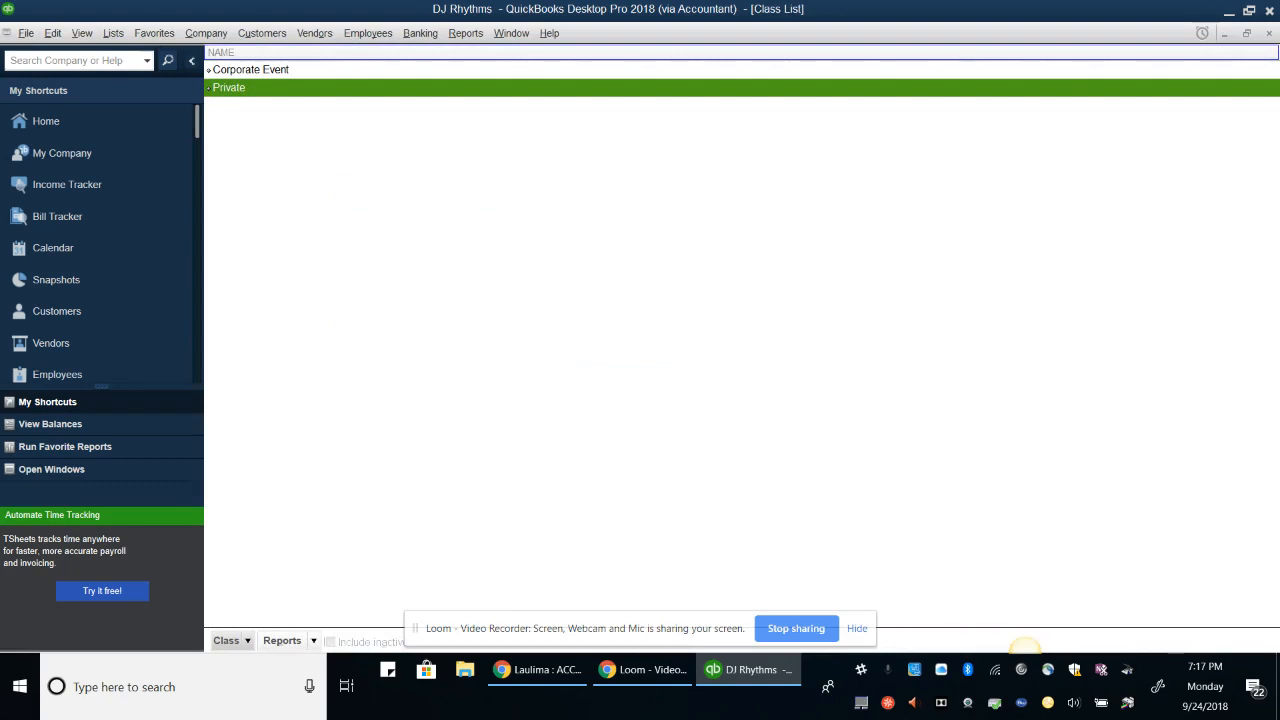
Check the Corporate Event class, then close the Class List and Item List
{"action": "left_click", "coordinate": [251, 70]}
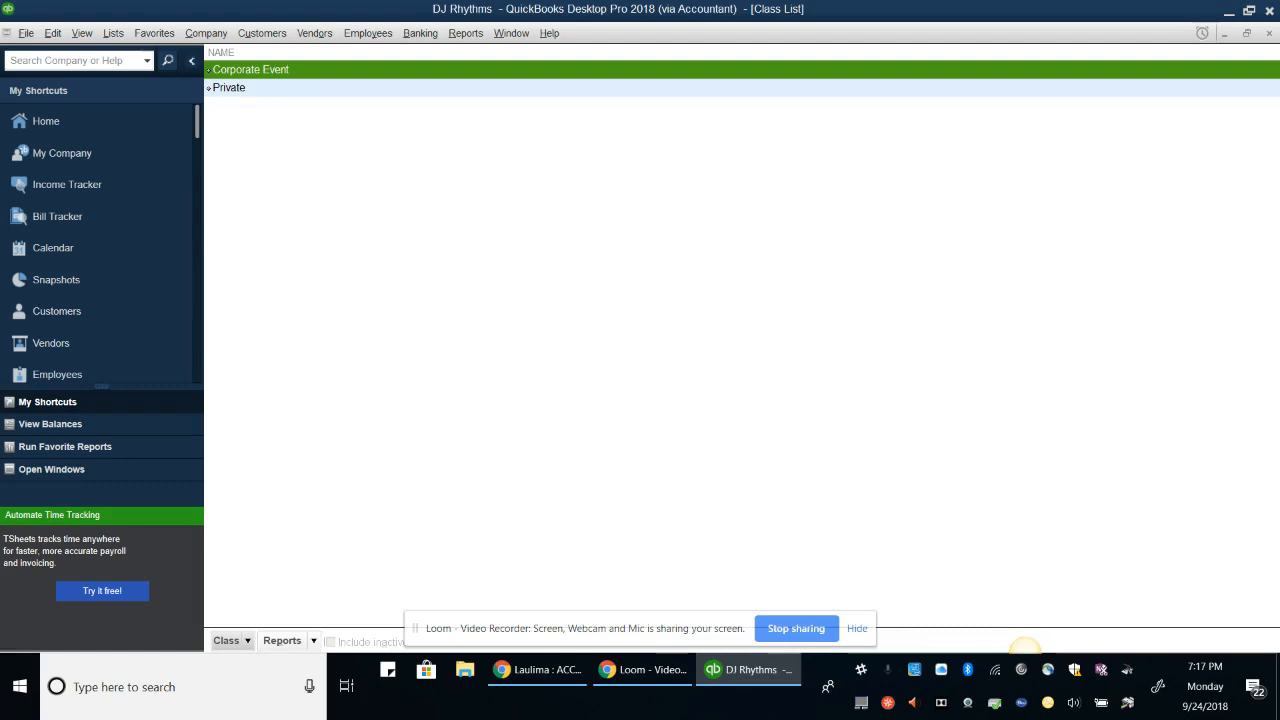
{"action": "left_click", "coordinate": [1270, 34]}
{"action": "left_click", "coordinate": [1270, 34]}
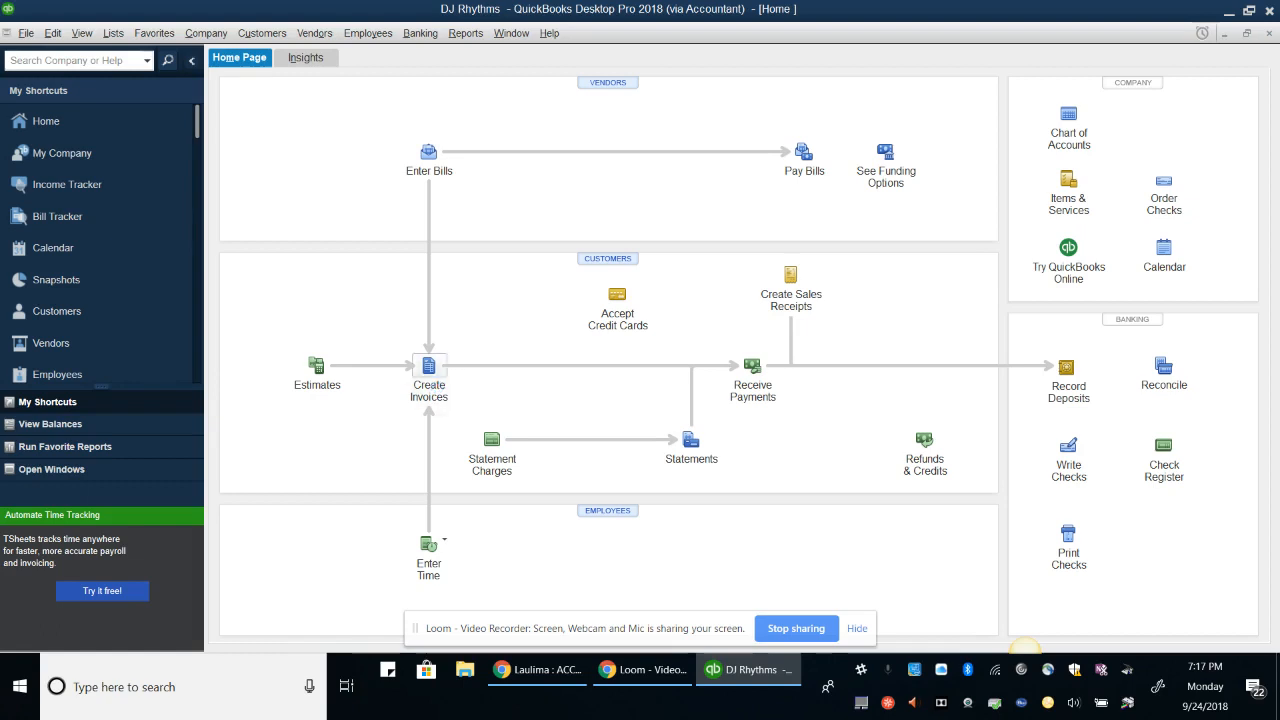
Start a new invoice and keep the Intuit Service Invoice template
{"action": "left_click", "coordinate": [428, 375]}
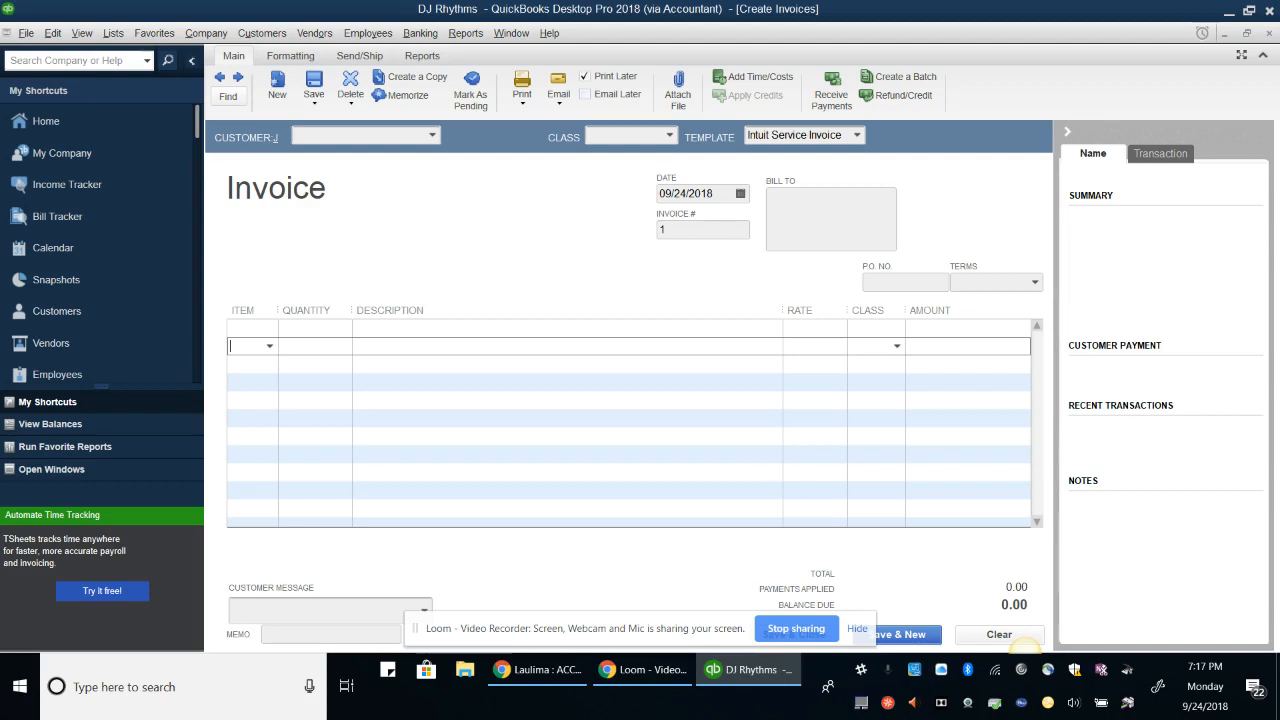
{"action": "left_click", "coordinate": [857, 135]}
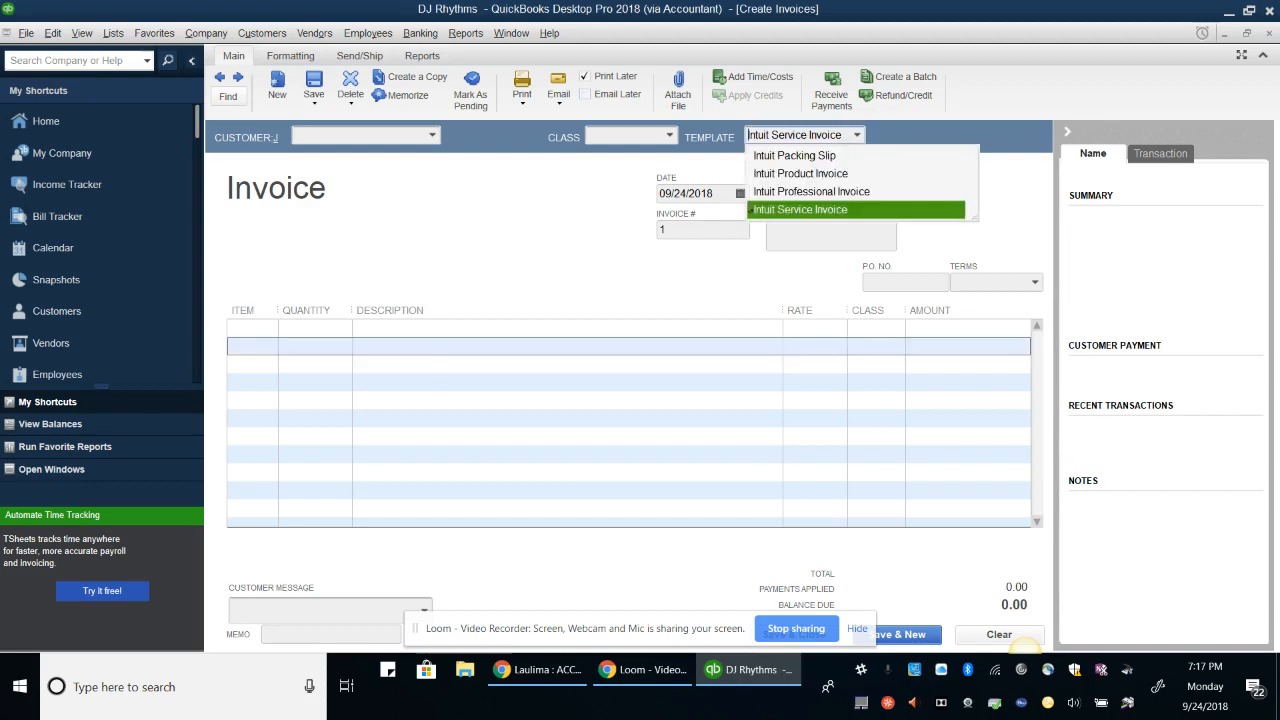
{"action": "left_click", "coordinate": [894, 208]}
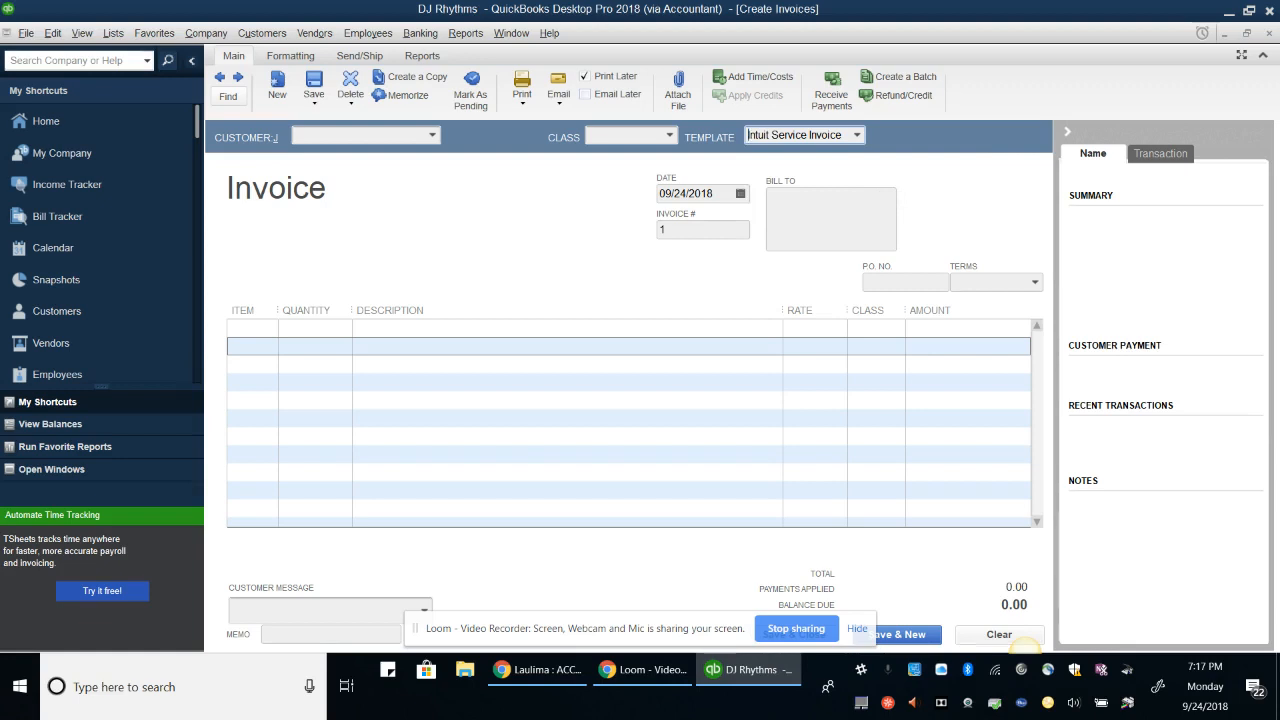
Choose the existing customer in Customer:Job so the billing address fills in, then dismiss the warning
{"action": "left_click", "coordinate": [377, 136]}
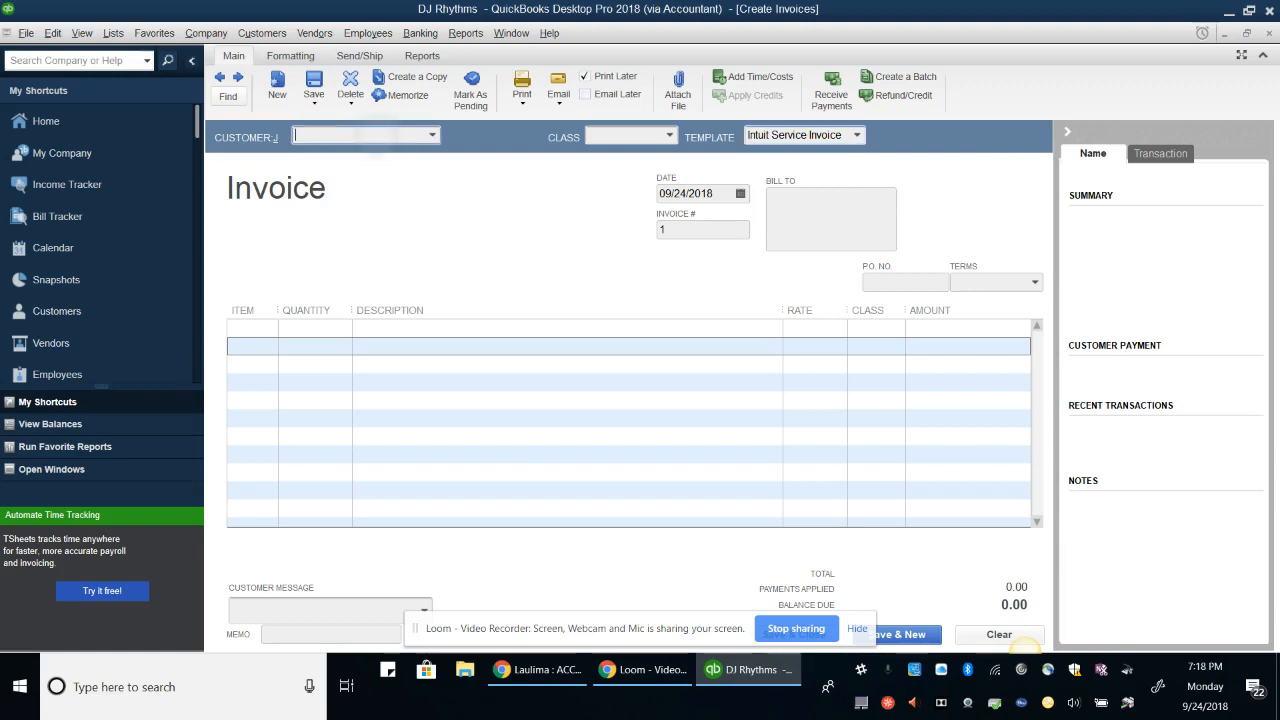
{"action": "type", "text": "k"}
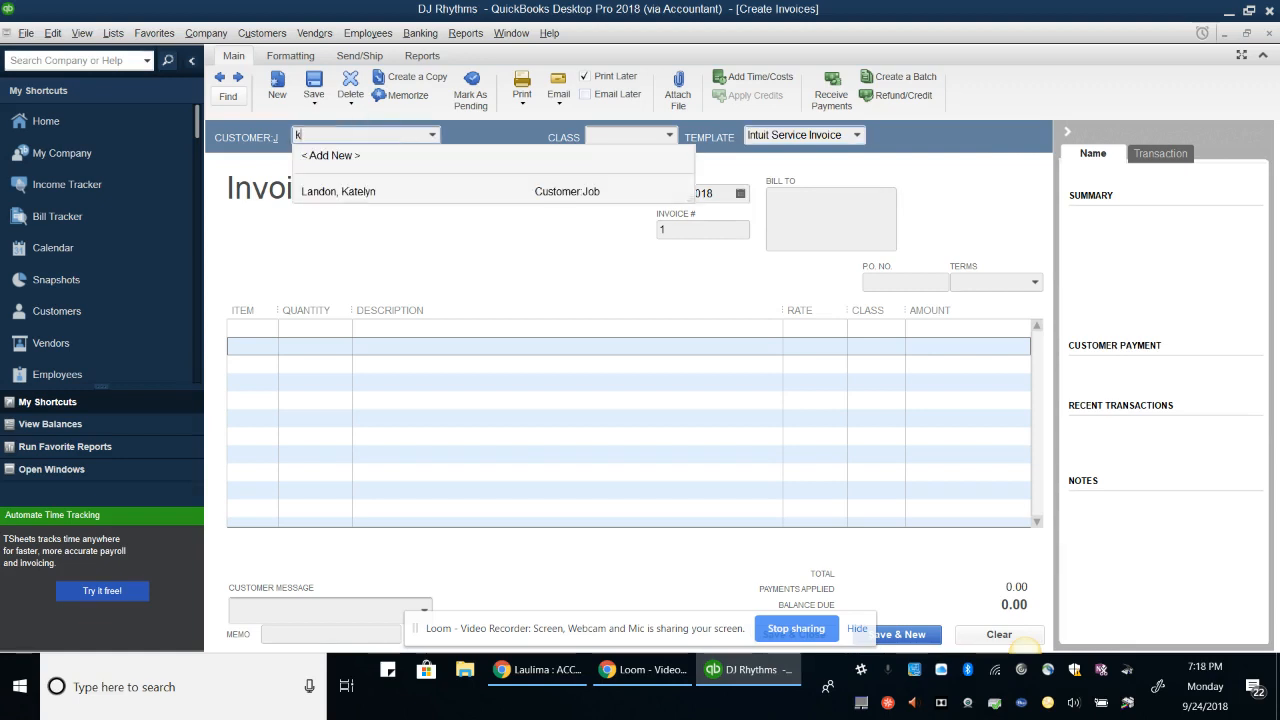
{"action": "key", "text": "Down"}
{"action": "key", "text": "Return"}
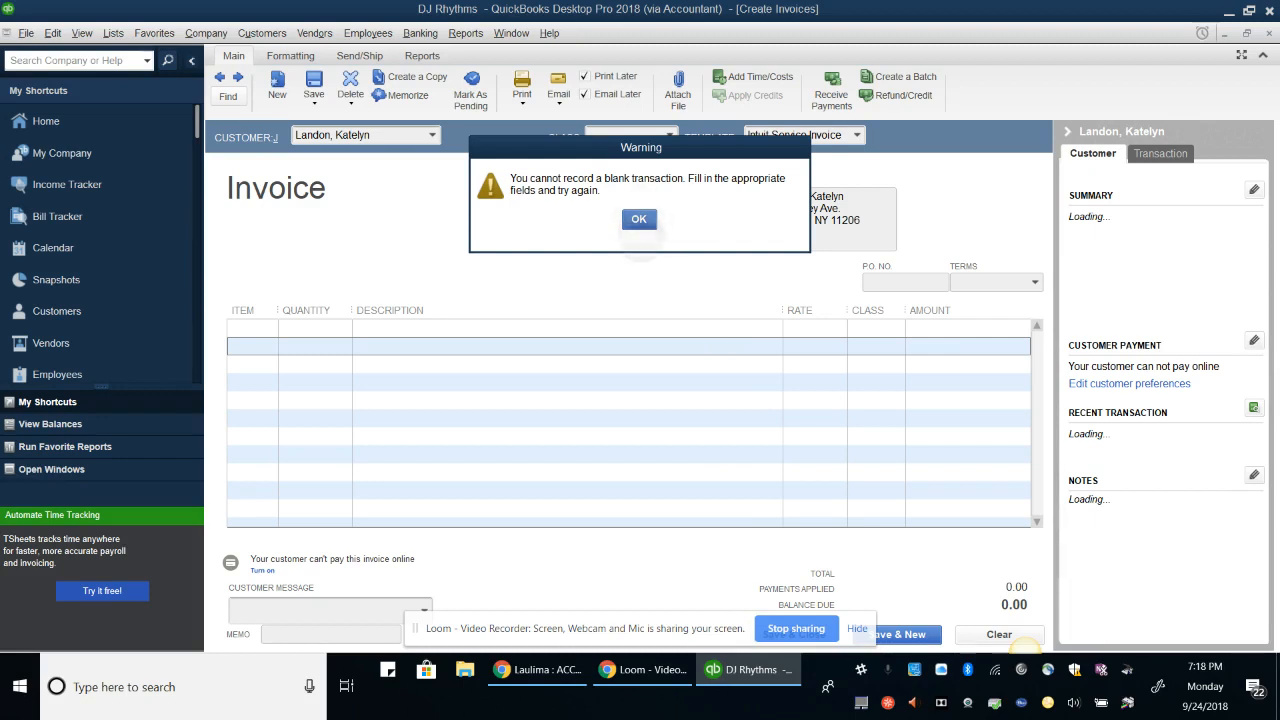
{"action": "left_click", "coordinate": [639, 219]}
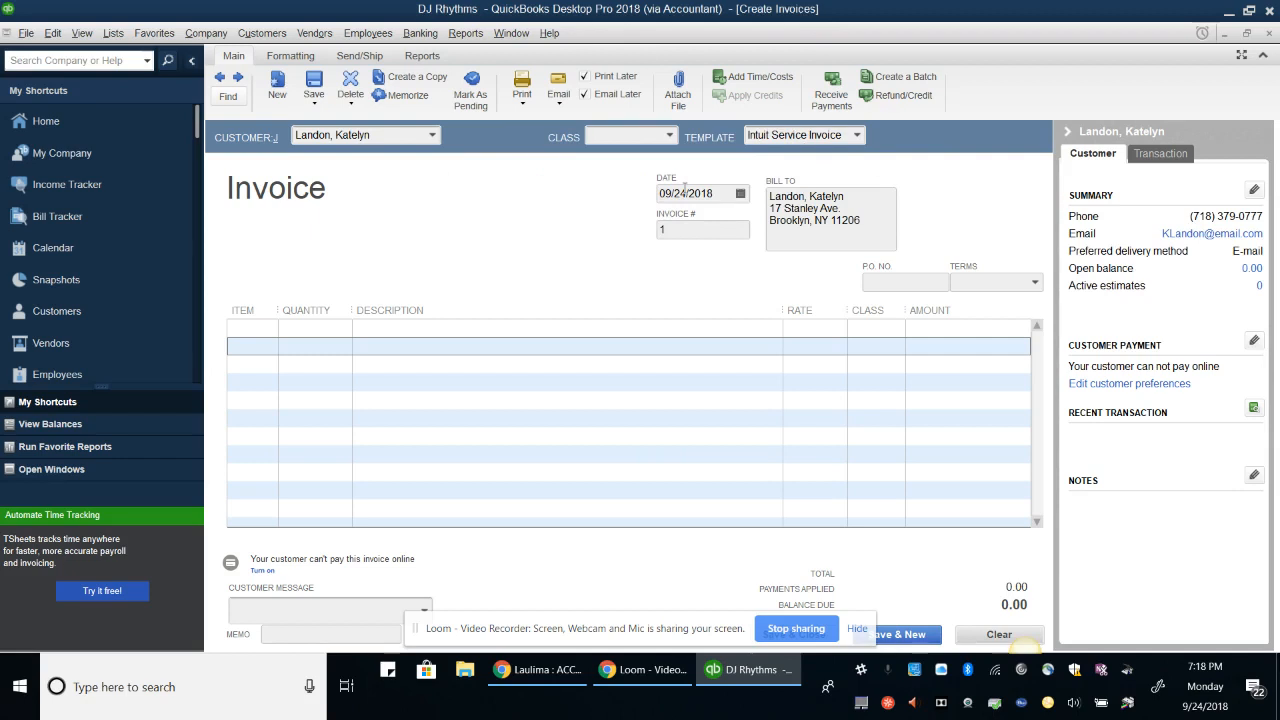
Assign the Private class to the invoice
{"action": "key", "text": "Tab"}
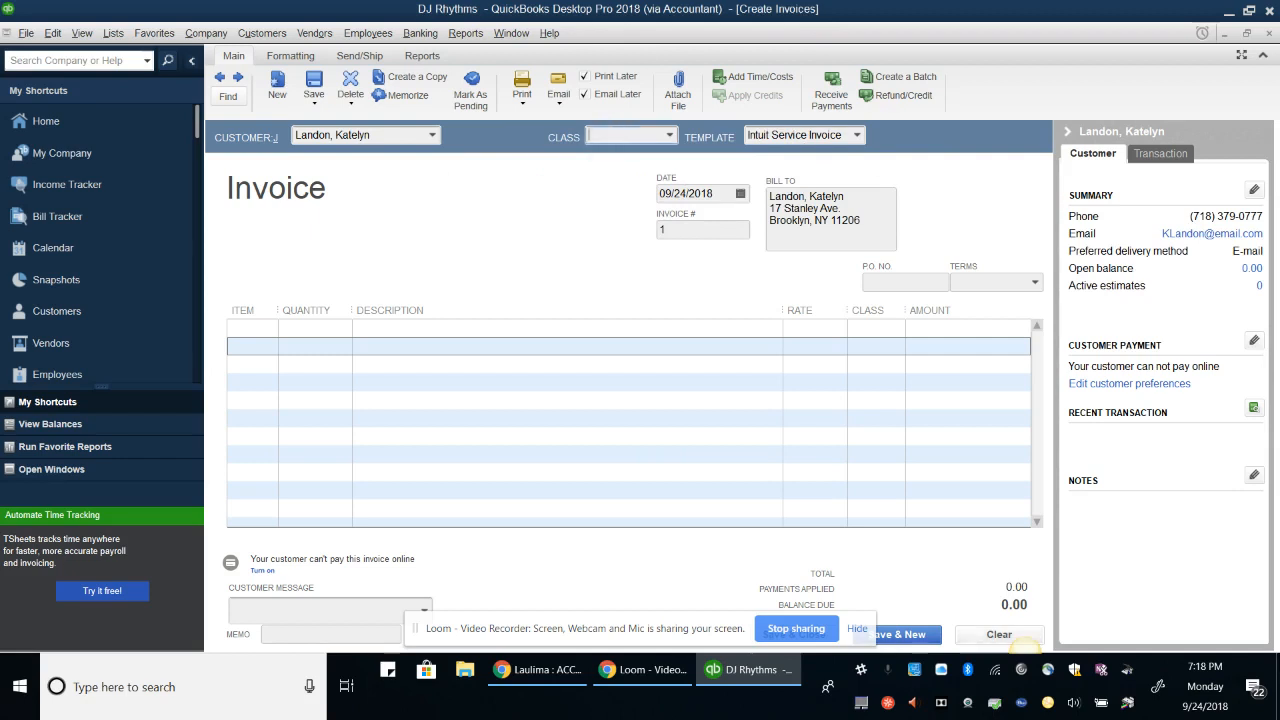
{"action": "type", "text": "Private"}
{"action": "key", "text": "Tab"}
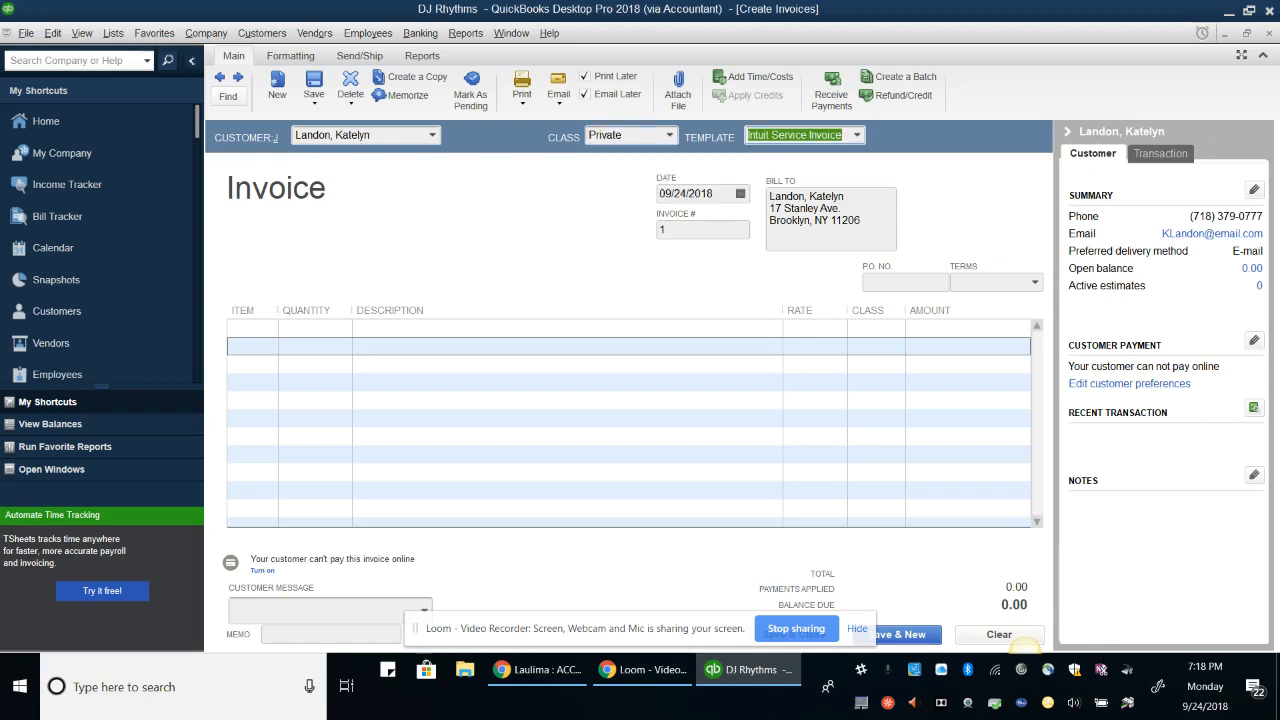
Change the invoice date to 01/14/2023 and move to the first item row
{"action": "key", "text": "Tab"}
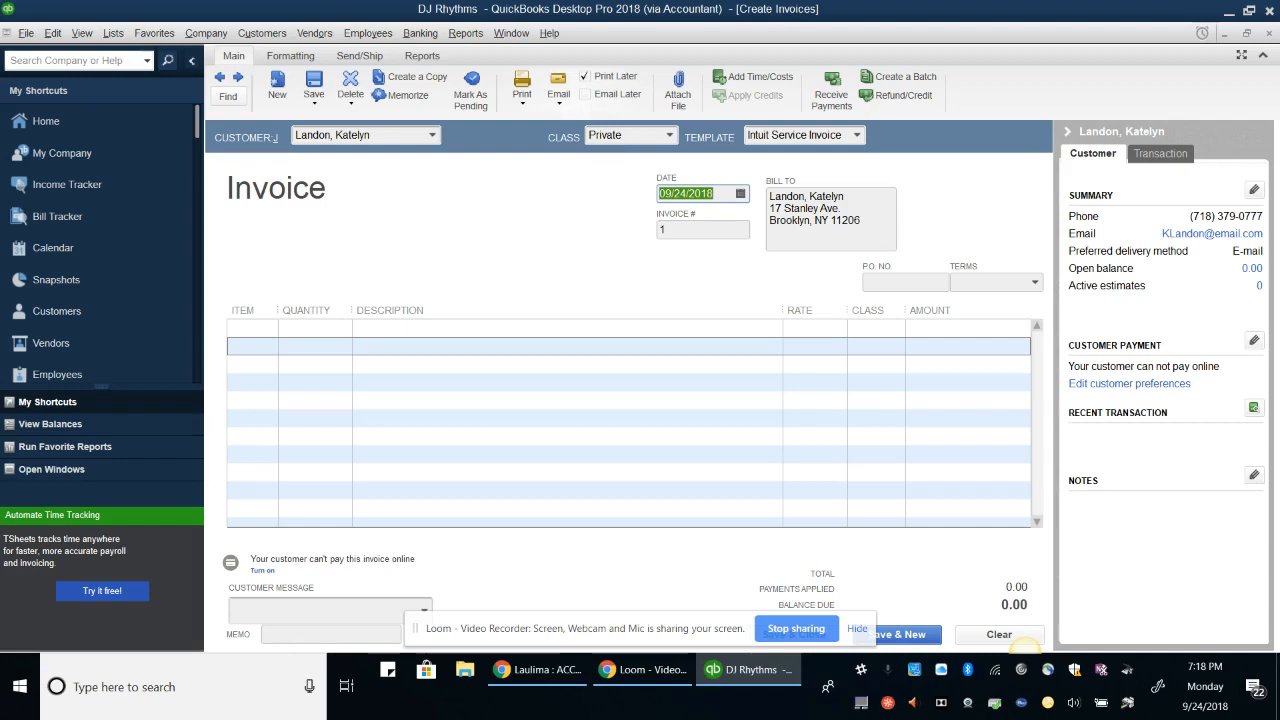
{"action": "key", "text": "Tab"}
{"action": "key", "text": "Tab"}
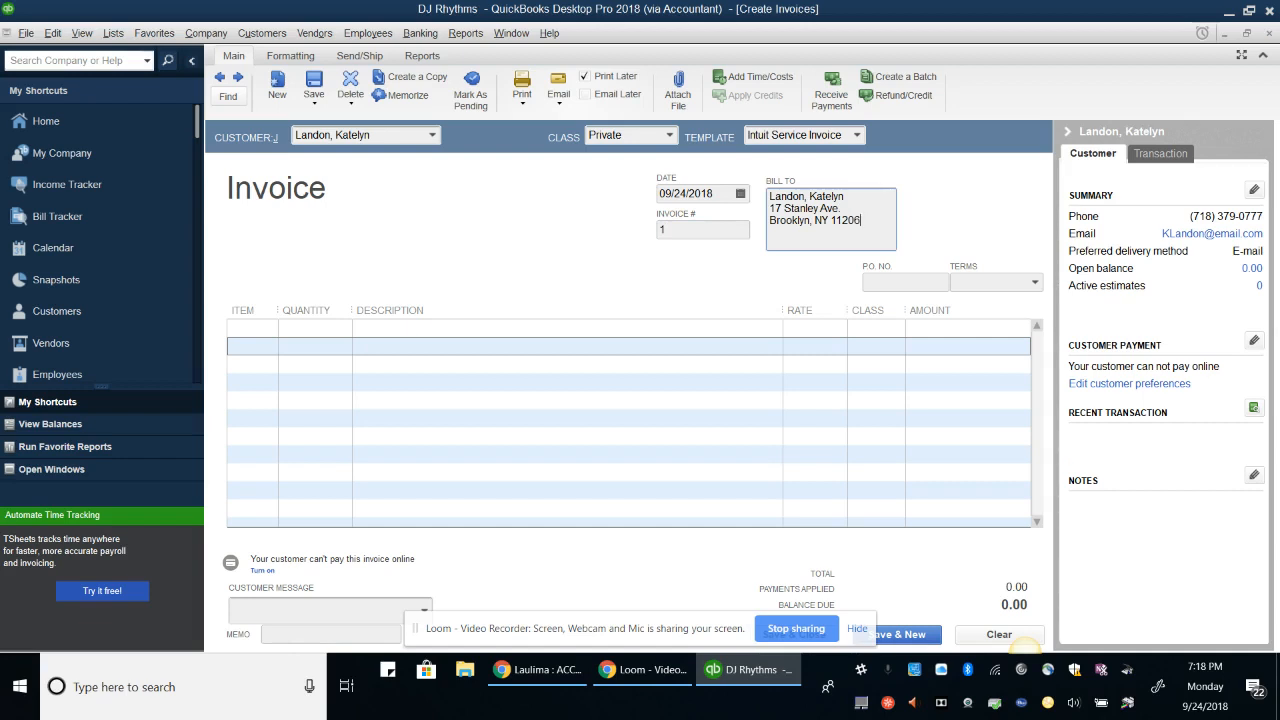
{"action": "left_click", "coordinate": [701, 194]}
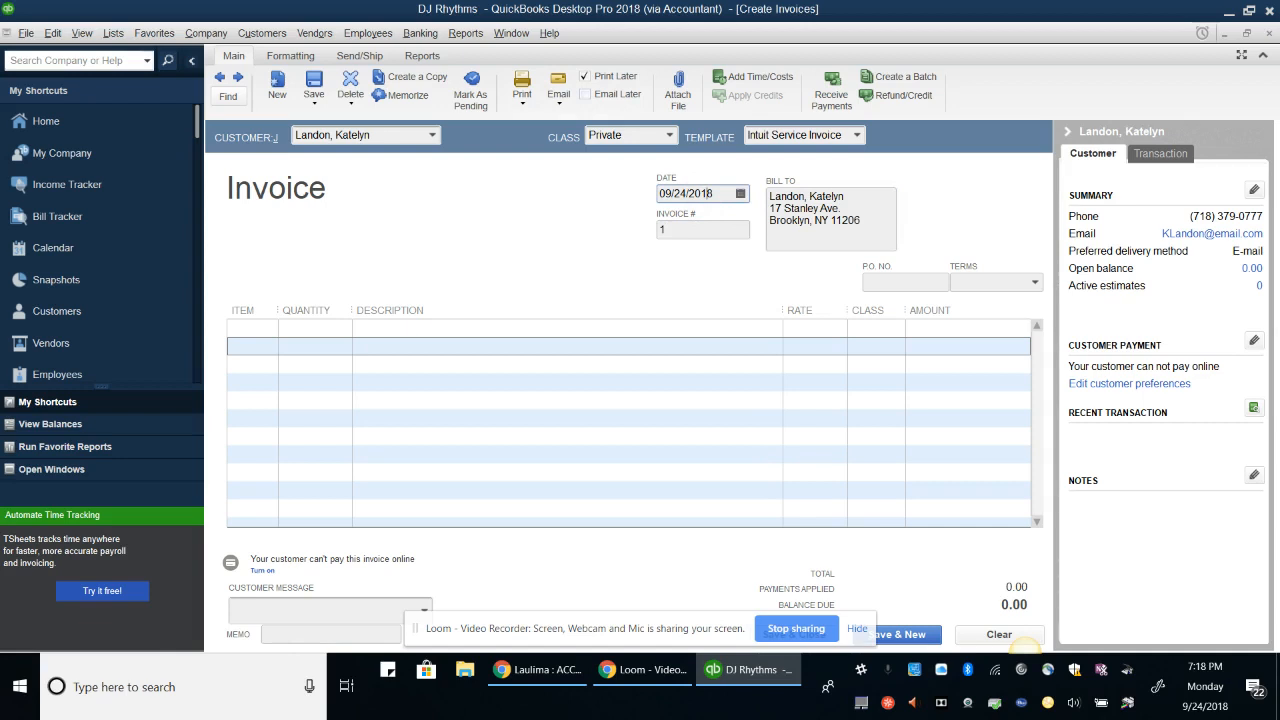
{"action": "key", "text": "BackSpace"}
{"action": "key", "text": "BackSpace"}
{"action": "key", "text": "BackSpace"}
{"action": "key", "text": "BackSpace"}
{"action": "key", "text": "BackSpace"}
{"action": "key", "text": "BackSpace"}
{"action": "key", "text": "BackSpace"}
{"action": "key", "text": "BackSpace"}
{"action": "key", "text": "BackSpace"}
{"action": "key", "text": "BackSpace"}
{"action": "type", "text": "01/14/2023"}
{"action": "key", "text": "Tab"}
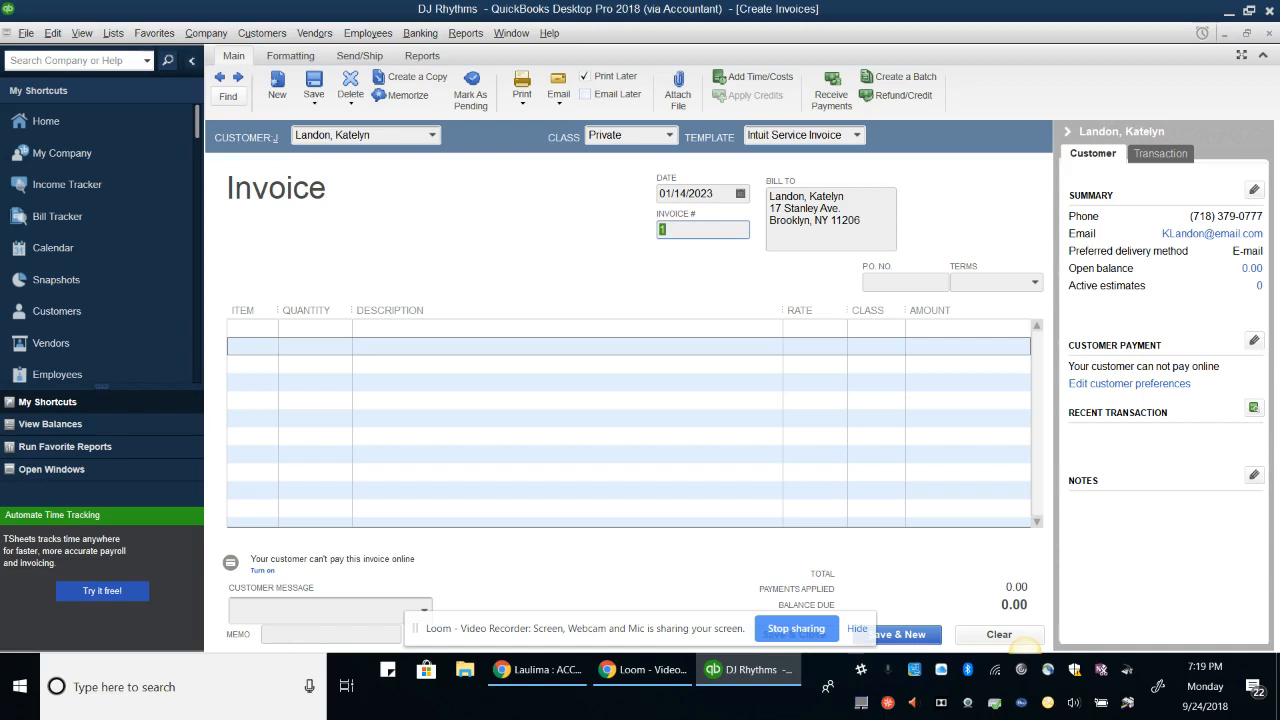
{"action": "key", "text": "Tab"}
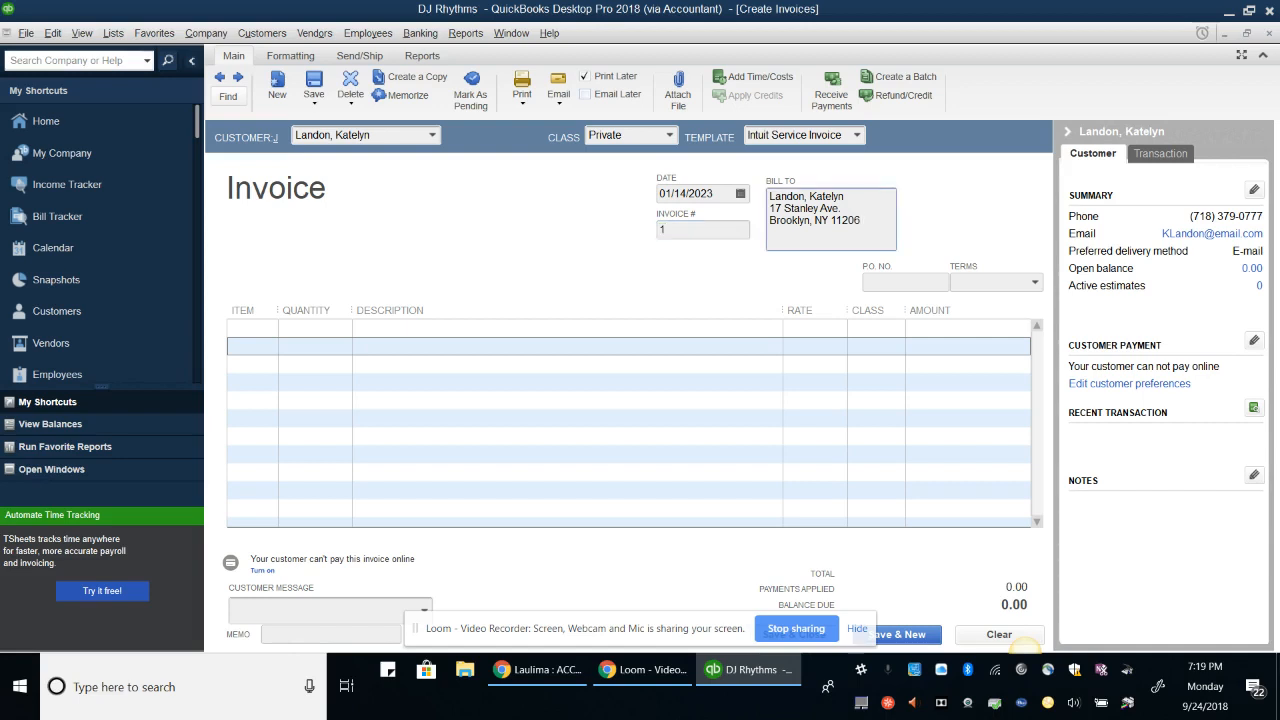
{"action": "key", "text": "Tab"}
{"action": "key", "text": "Tab"}
{"action": "key", "text": "Tab"}
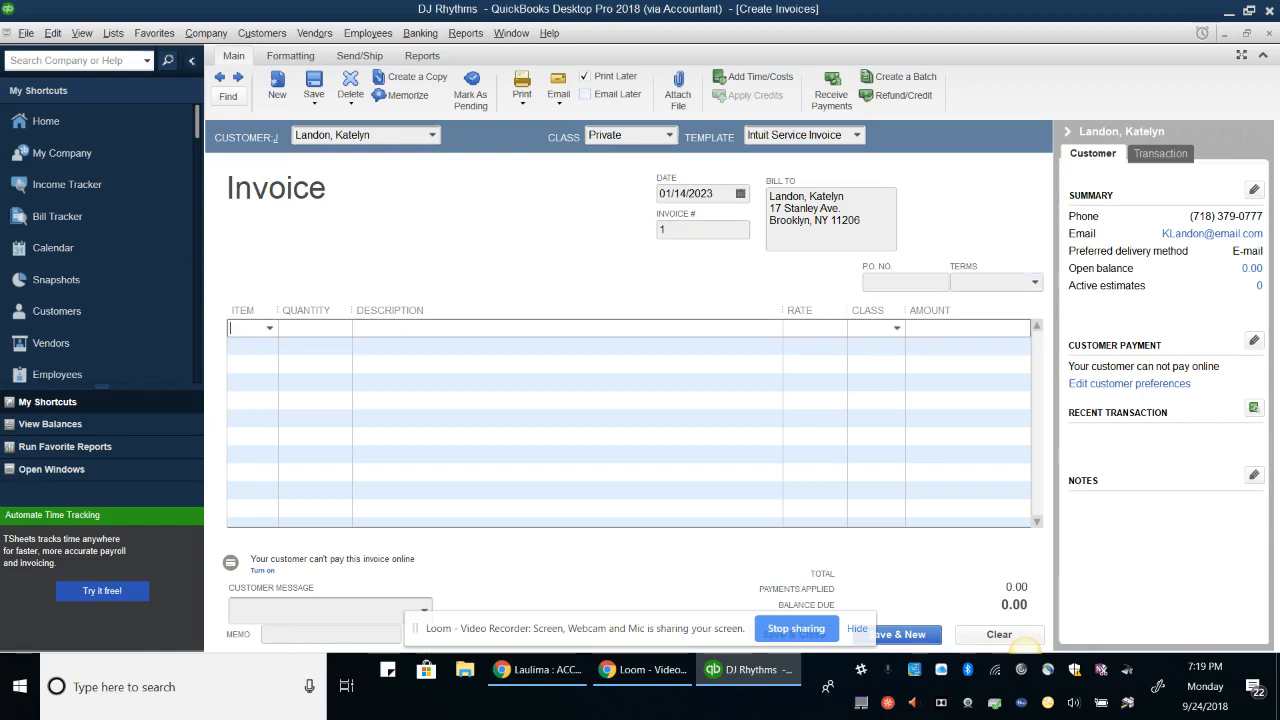
Add invoice lines for 210 Wedding Base Package ×5 and 310 Sweet Sixteen Base Package ×4 at 150.00 each
{"action": "type", "text": "2"}
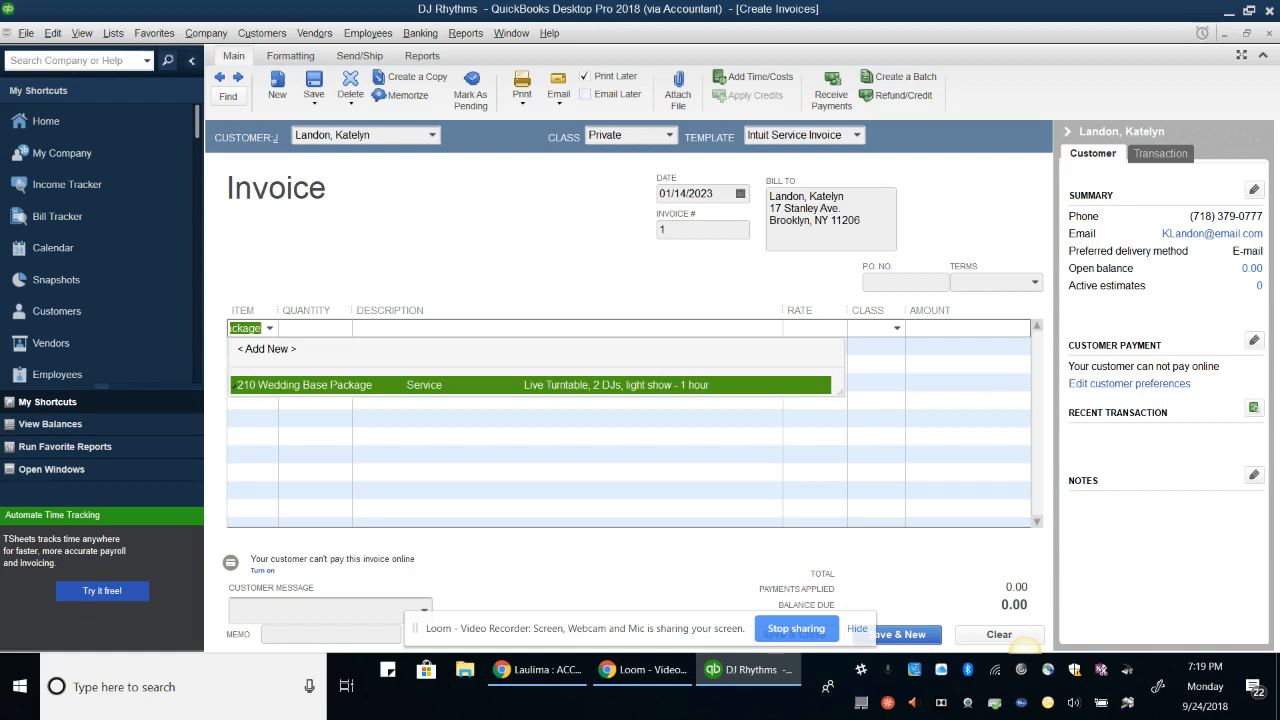
{"action": "key", "text": "Tab"}
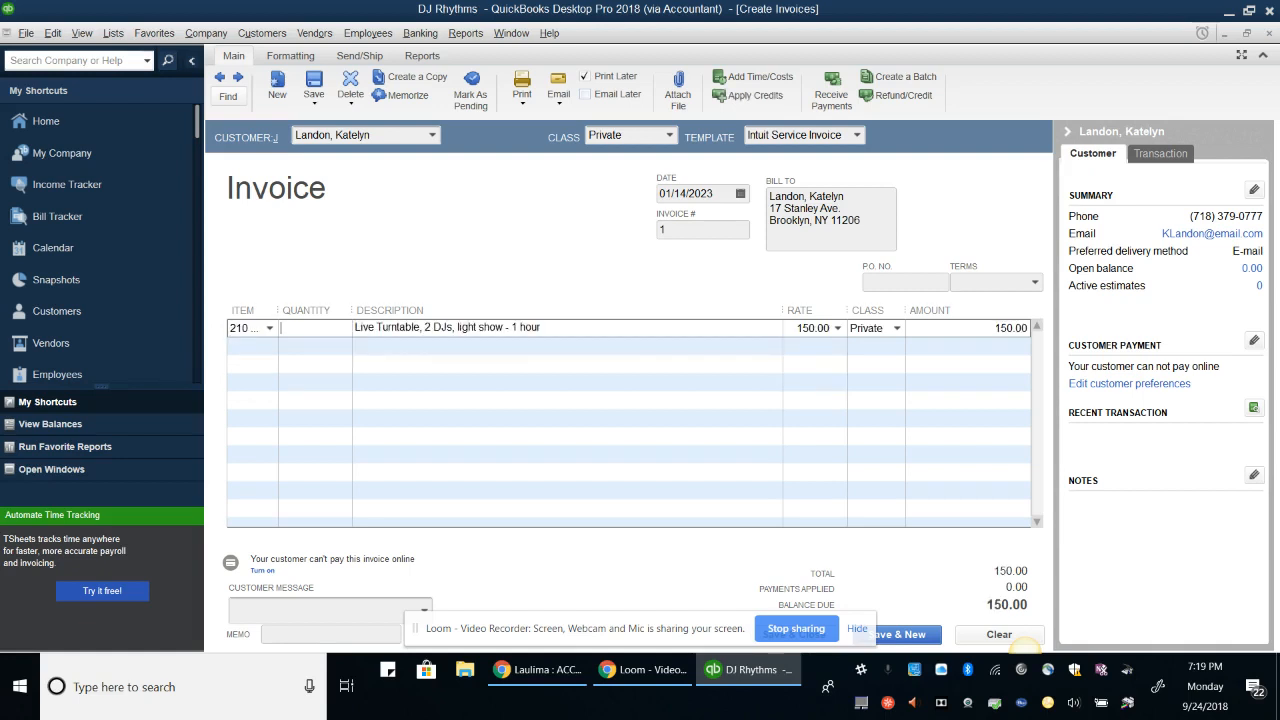
{"action": "type", "text": "5"}
{"action": "key", "text": "Tab"}
{"action": "key", "text": "Tab"}
{"action": "key", "text": "Tab"}
{"action": "key", "text": "Tab"}
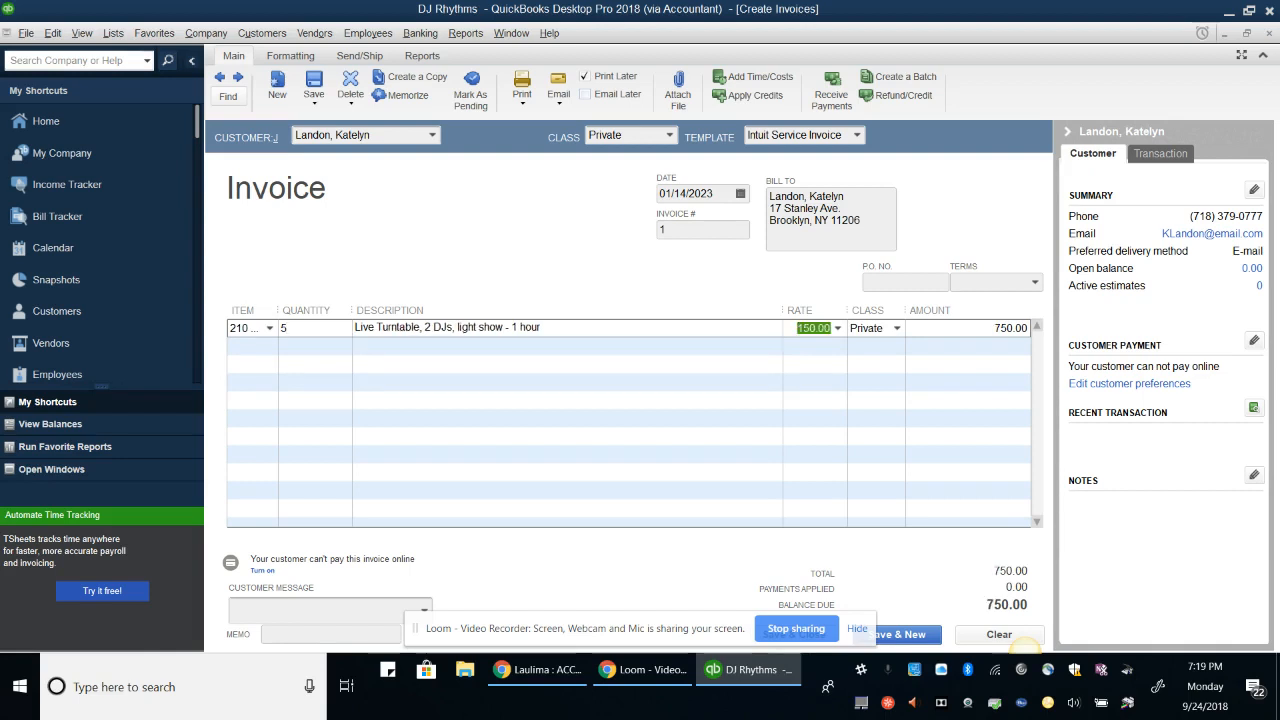
{"action": "key", "text": "Tab"}
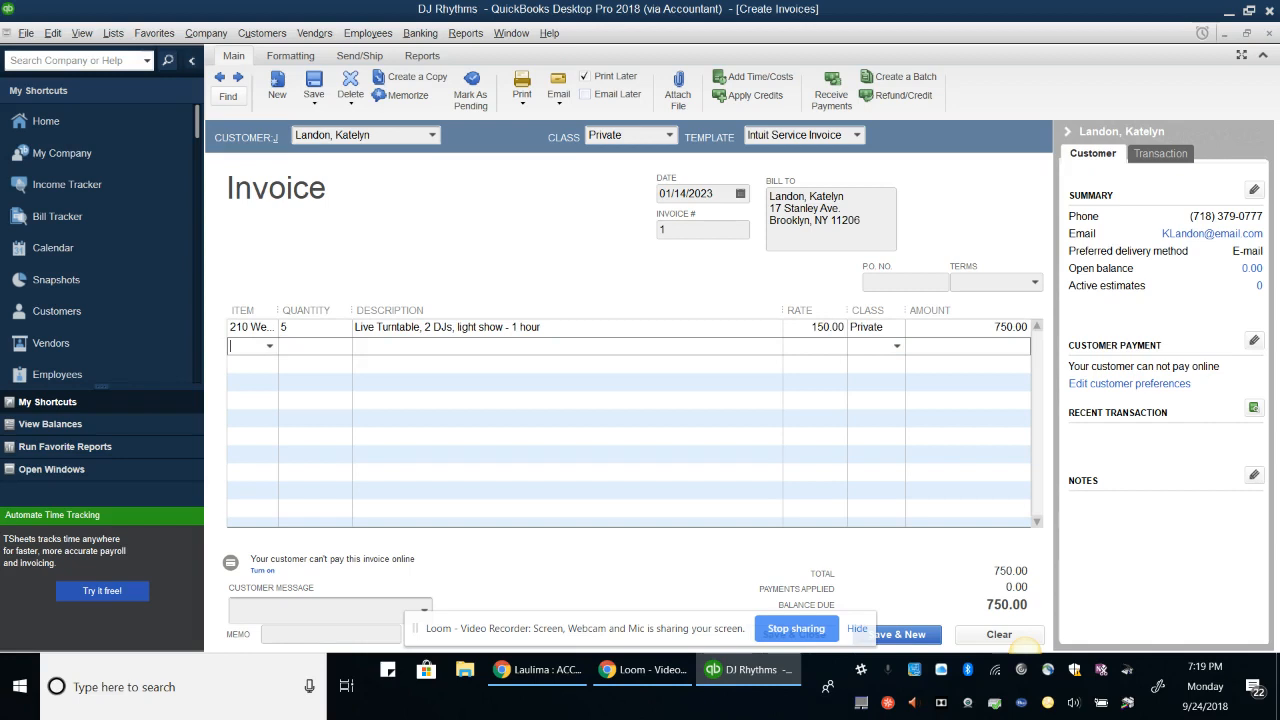
{"action": "type", "text": "3"}
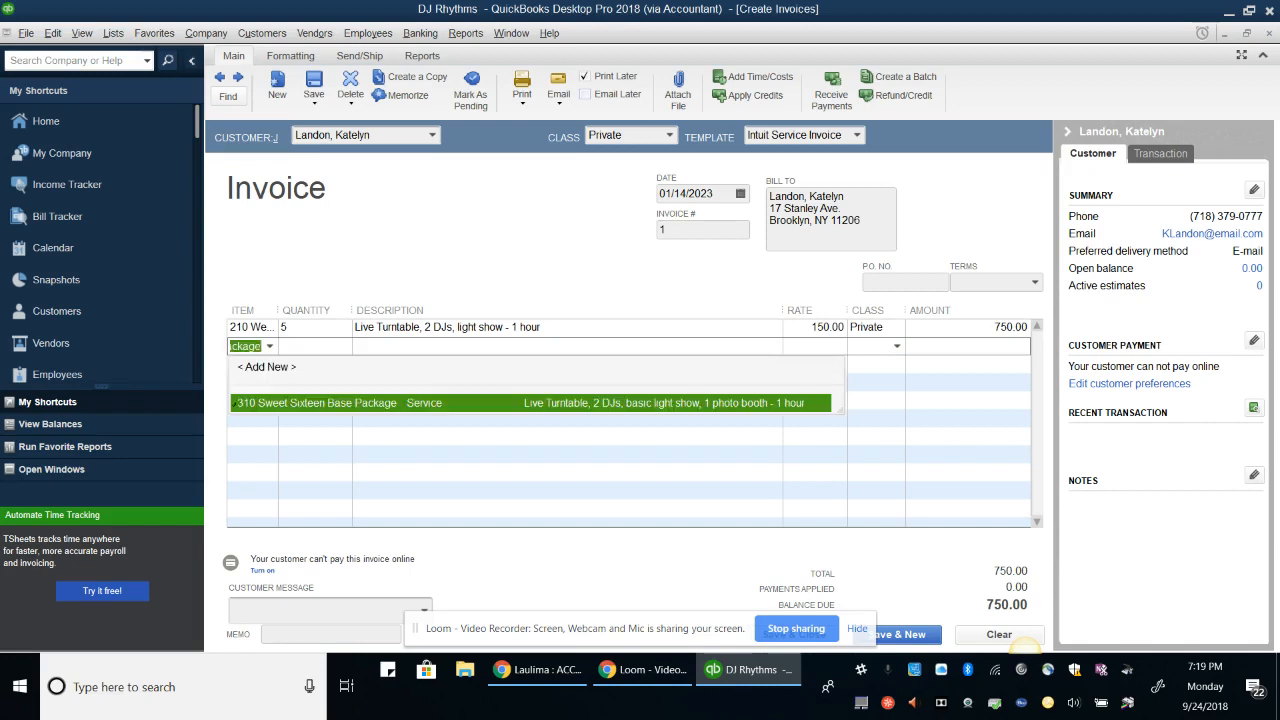
{"action": "key", "text": "Tab"}
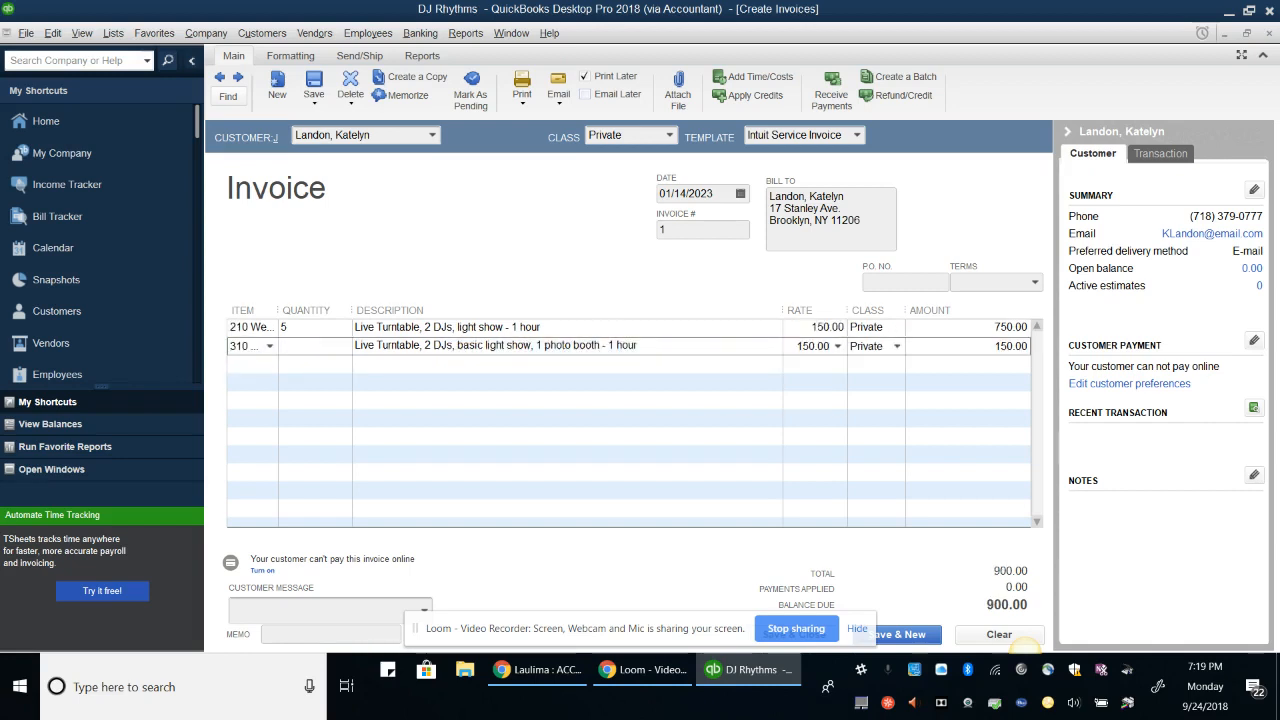
{"action": "type", "text": "4"}
{"action": "key", "text": "Tab"}
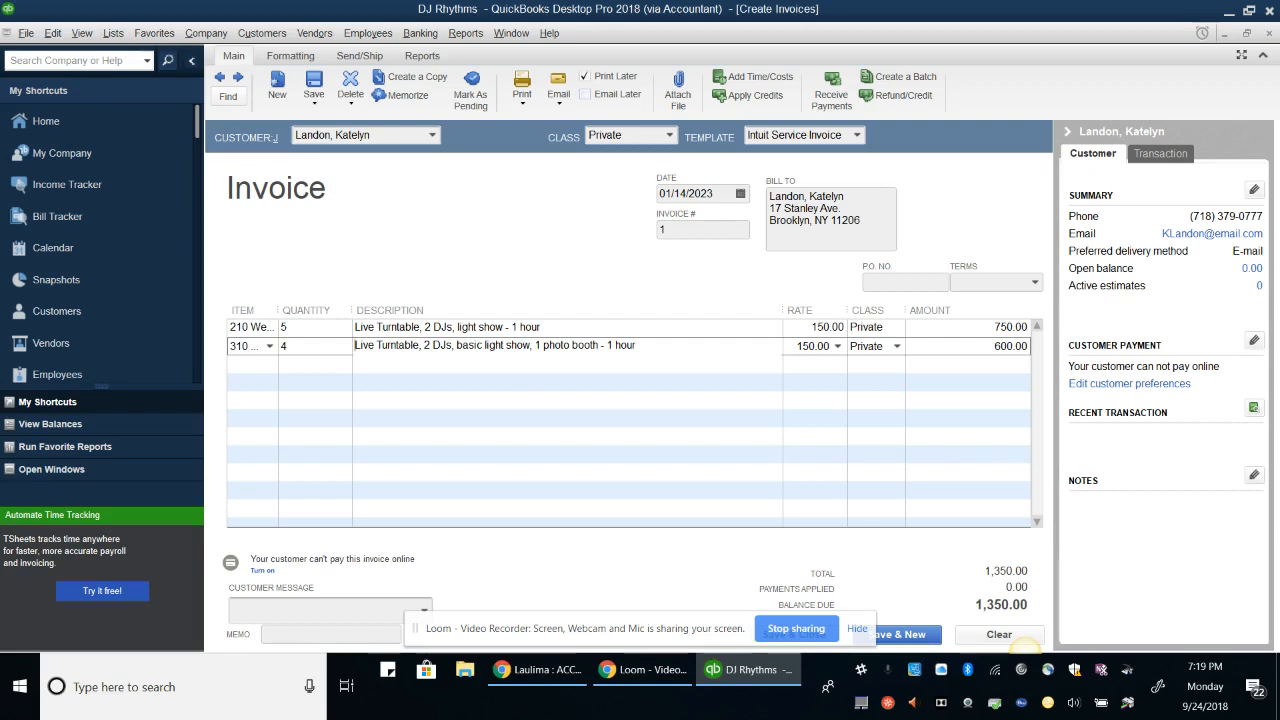
{"action": "left_click", "coordinate": [872, 473]}
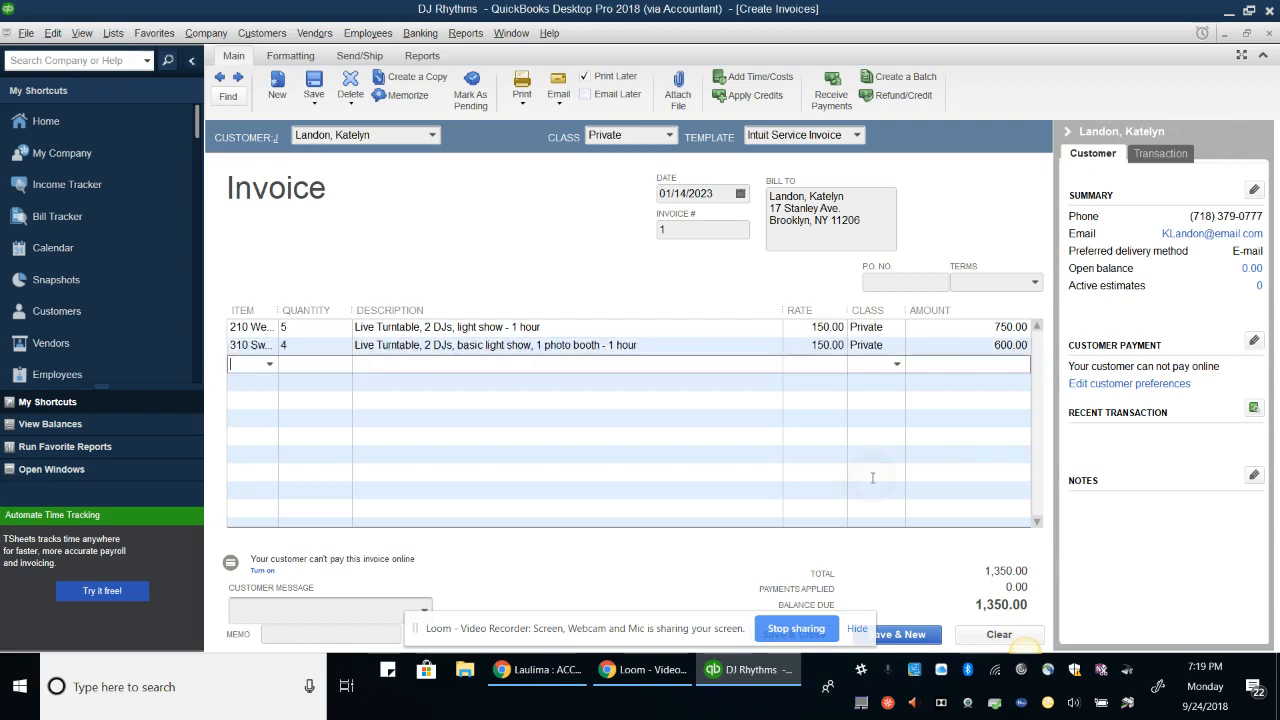
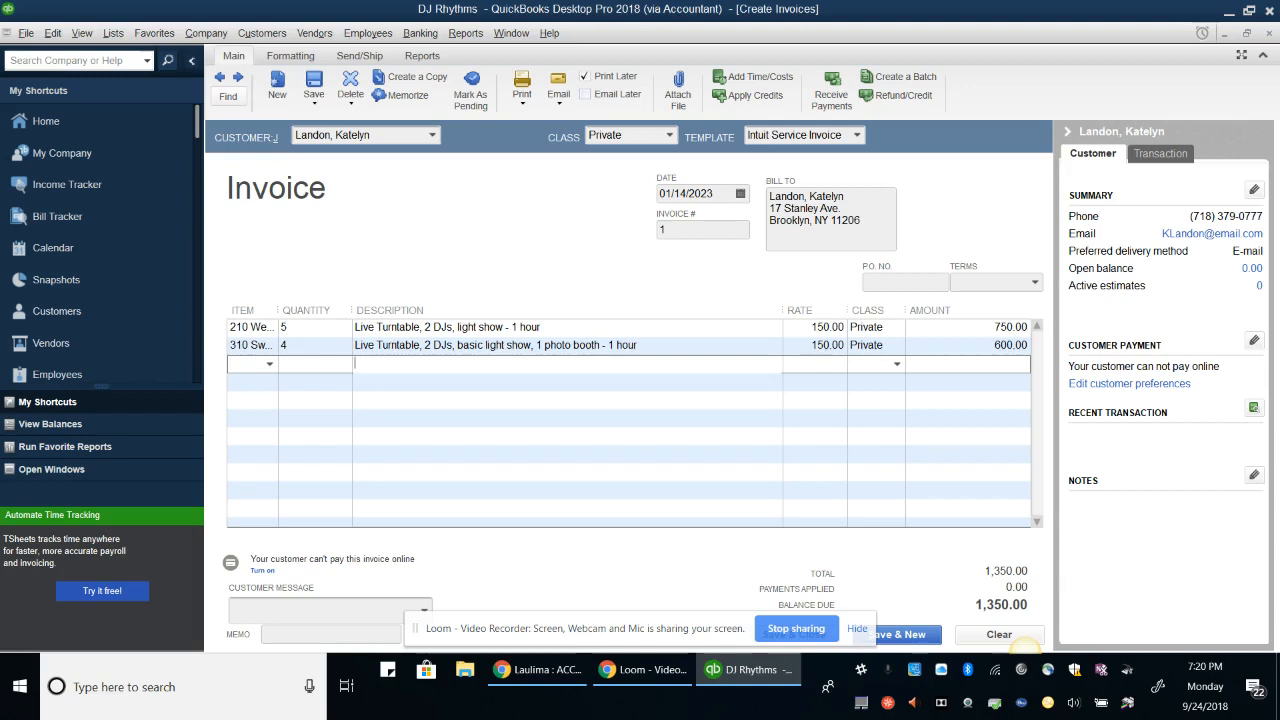
Add a memo with the customer's surname and 'Wedding & Sweet Sixteen', then save invoice 1 and start a new one
{"action": "left_click", "coordinate": [248, 382]}
{"action": "left_click", "coordinate": [515, 400]}
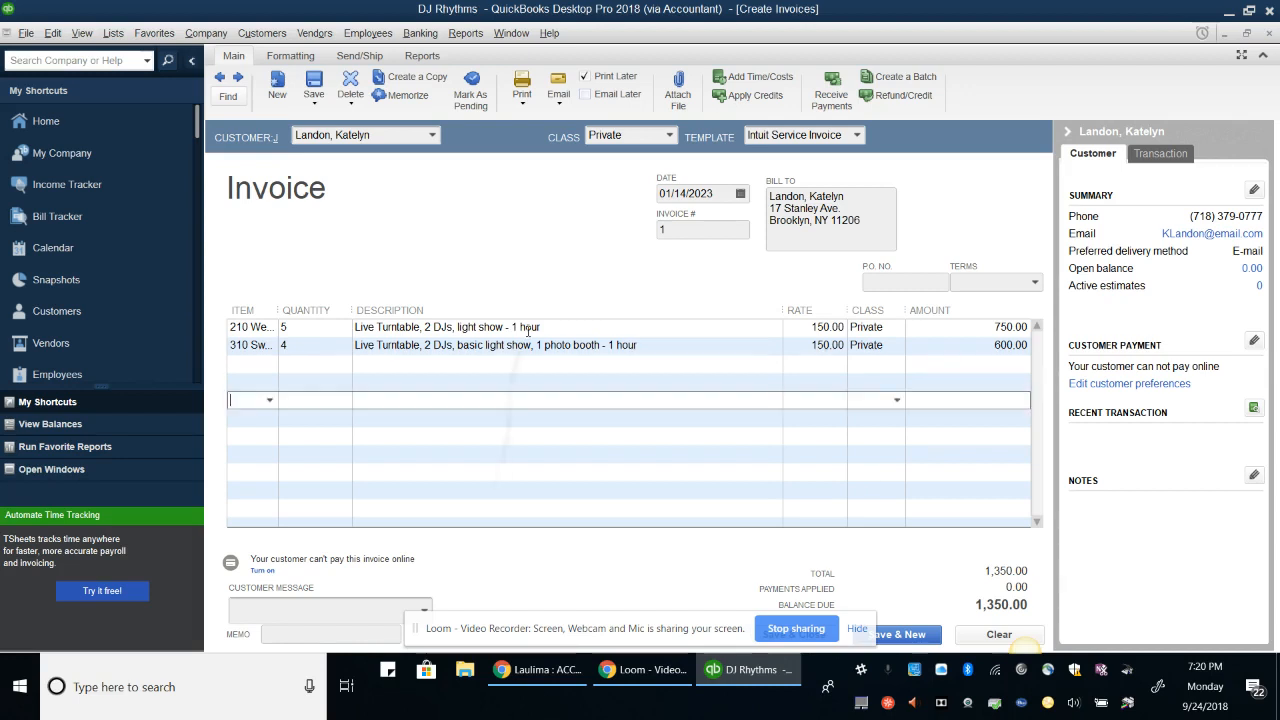
{"action": "left_click", "coordinate": [322, 610]}
{"action": "left_click", "coordinate": [331, 634]}
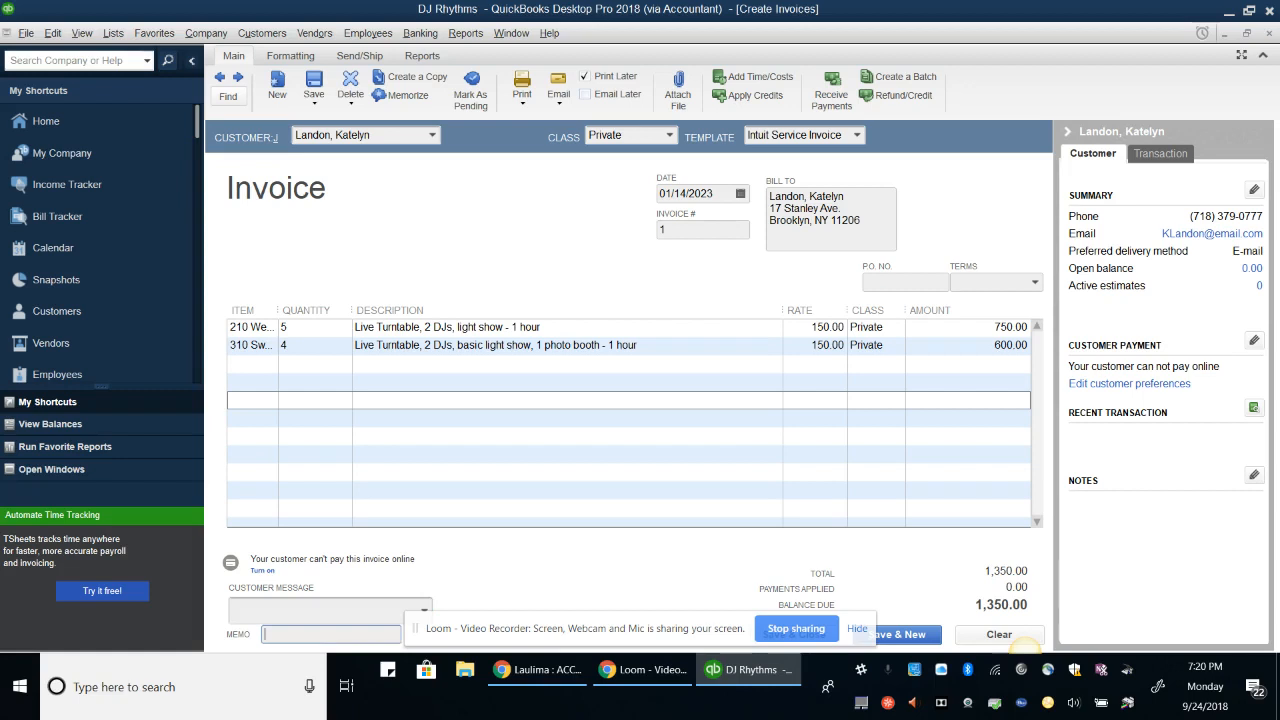
{"action": "type", "text": "Landon,"}
{"action": "type", "text": " Wedding"}
{"action": "type", "text": " & Sweet"}
{"action": "type", "text": " Sixteen"}
{"action": "key", "text": "Tab"}
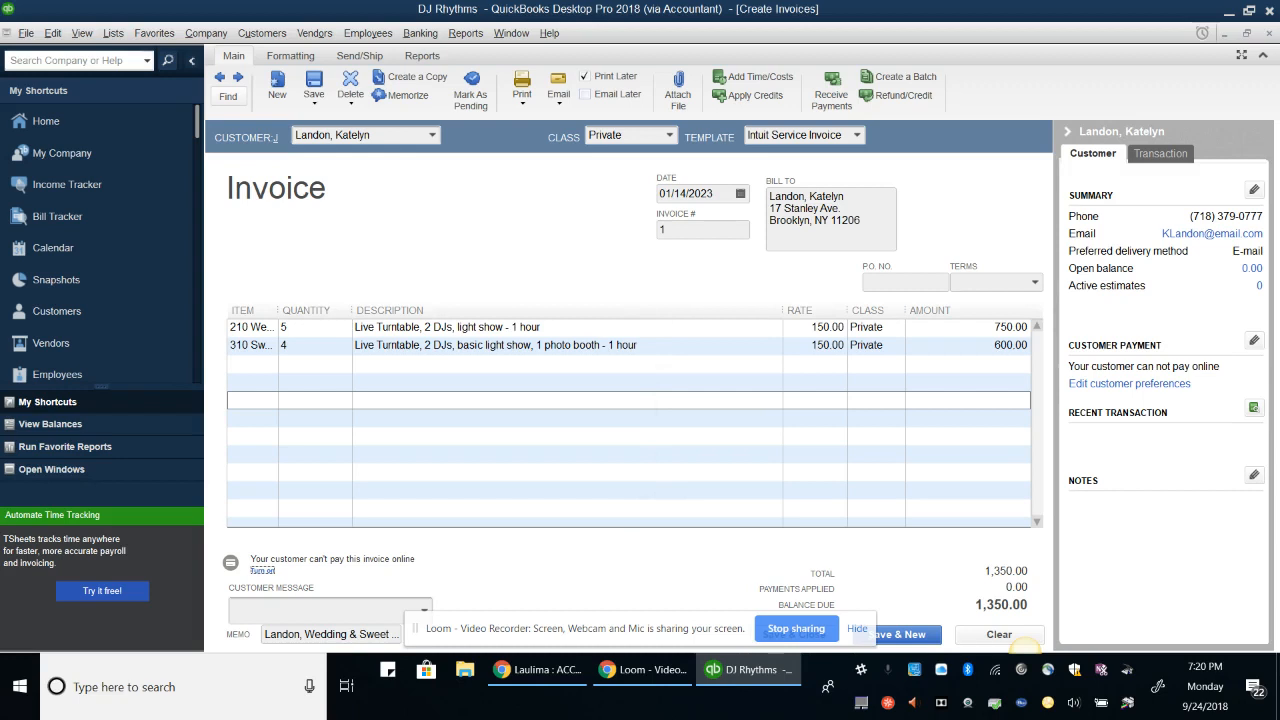
{"action": "key", "text": "alt+s"}
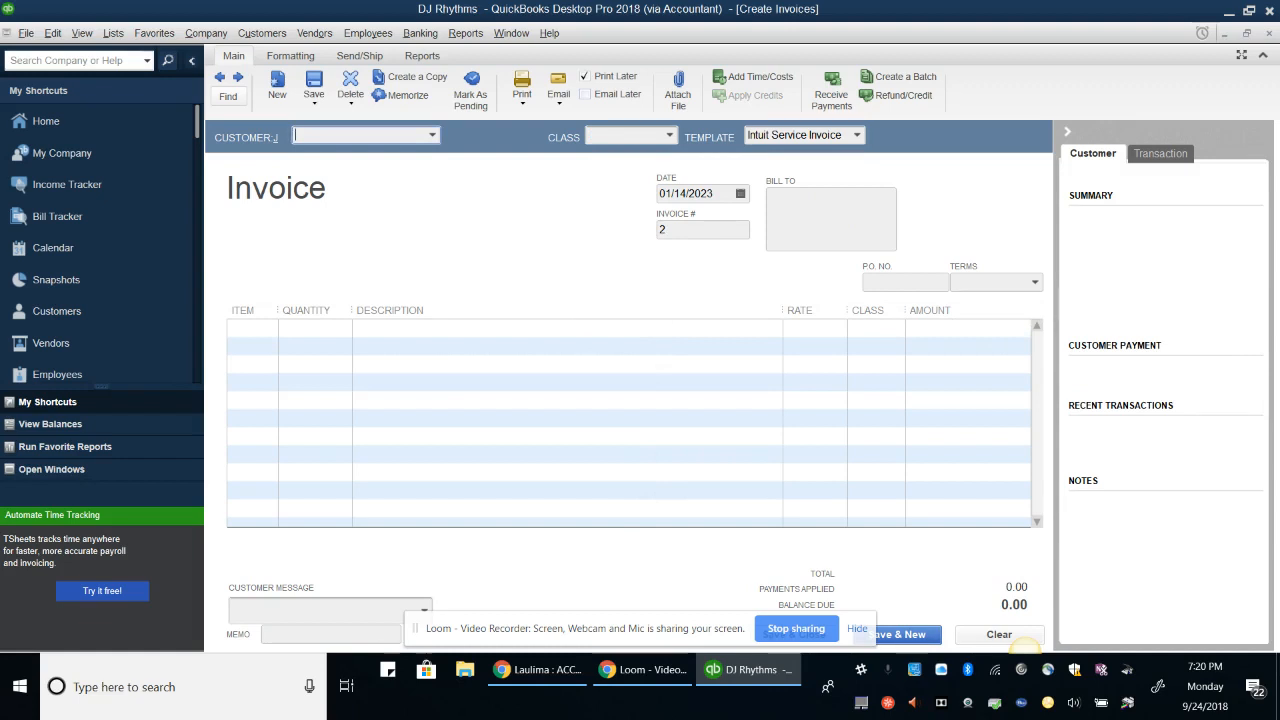
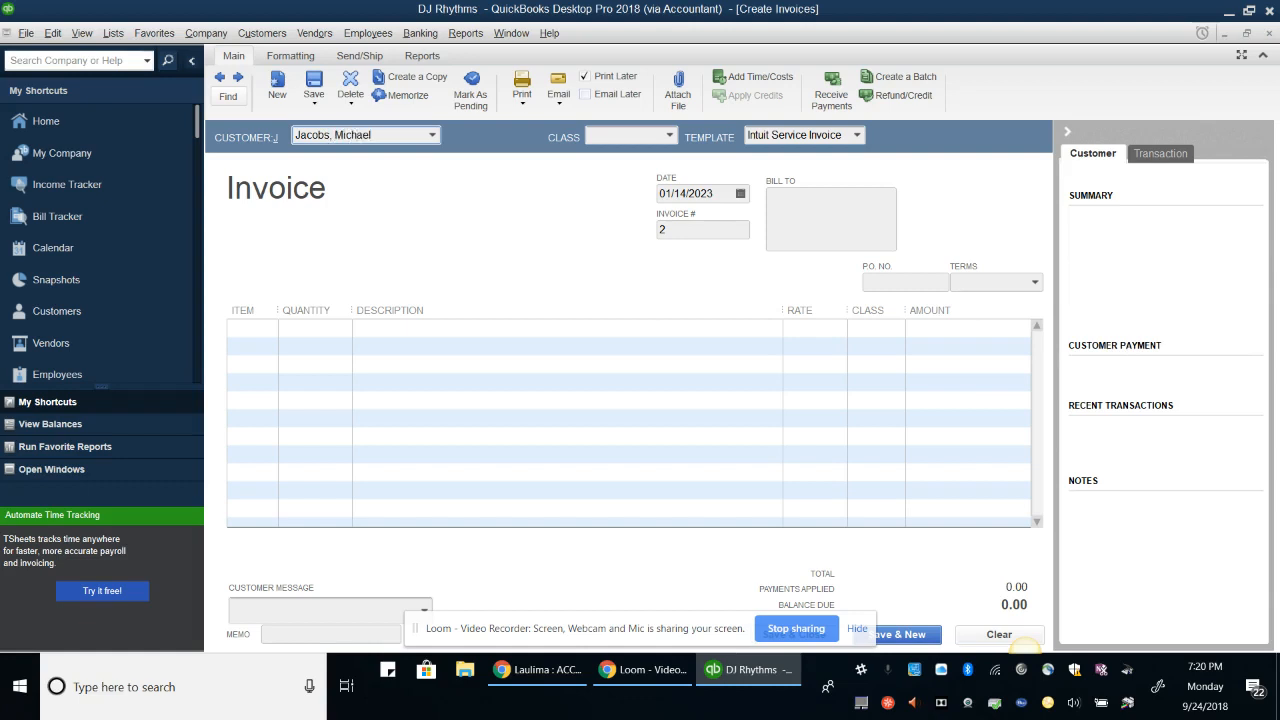
Quick-add a new customer, entered by full name, as invoice 2's customer
{"action": "key", "text": "Tab"}
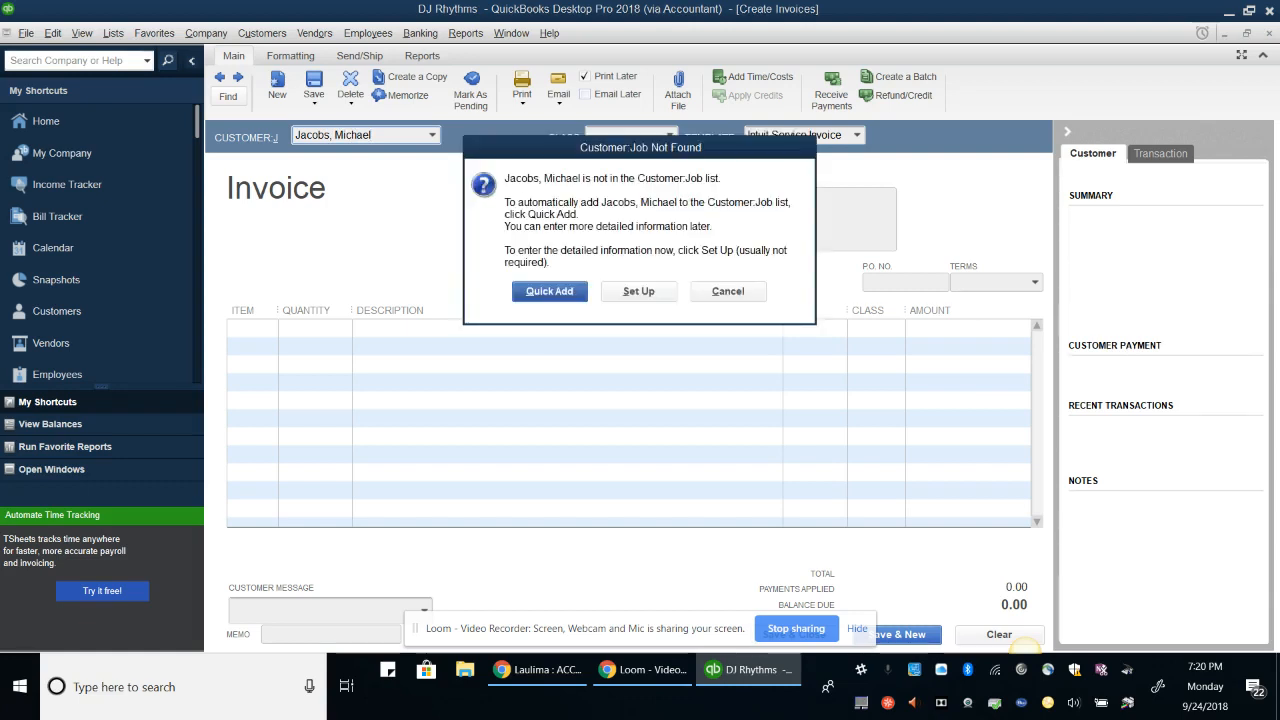
{"action": "key", "text": "Return"}
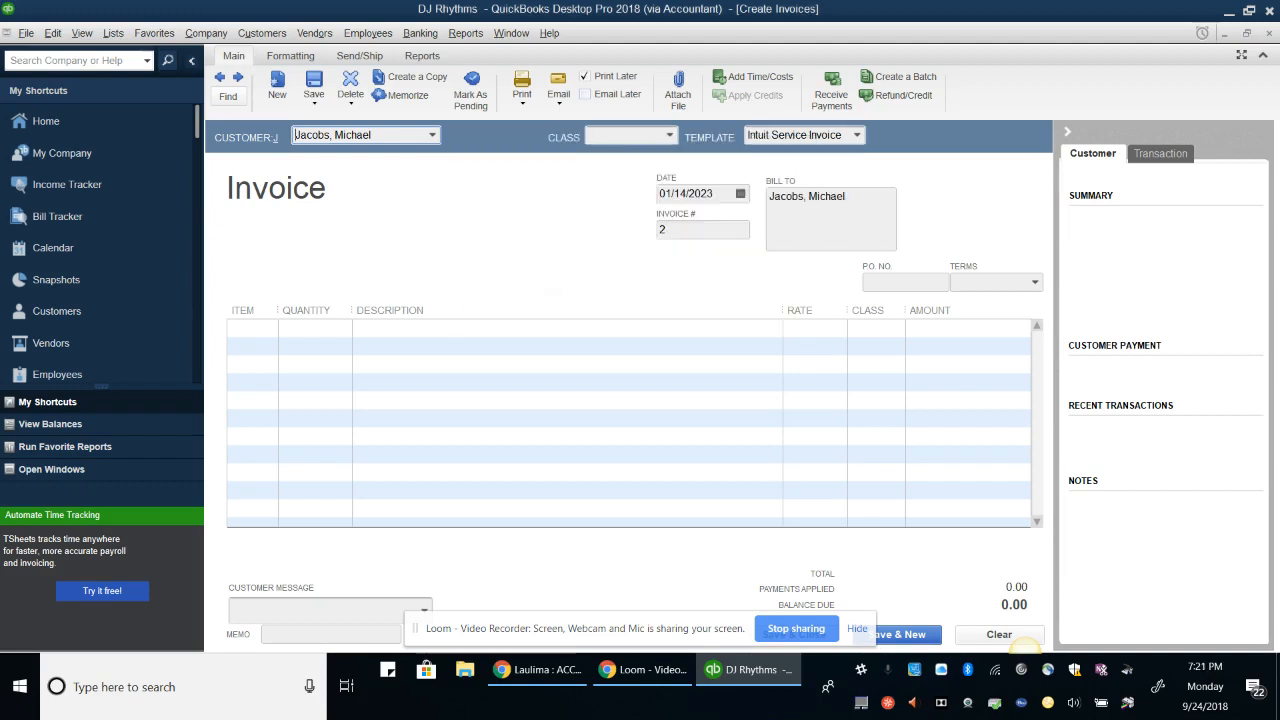
Set invoice 2's date to 01/08/2023
{"action": "key", "text": "Tab"}
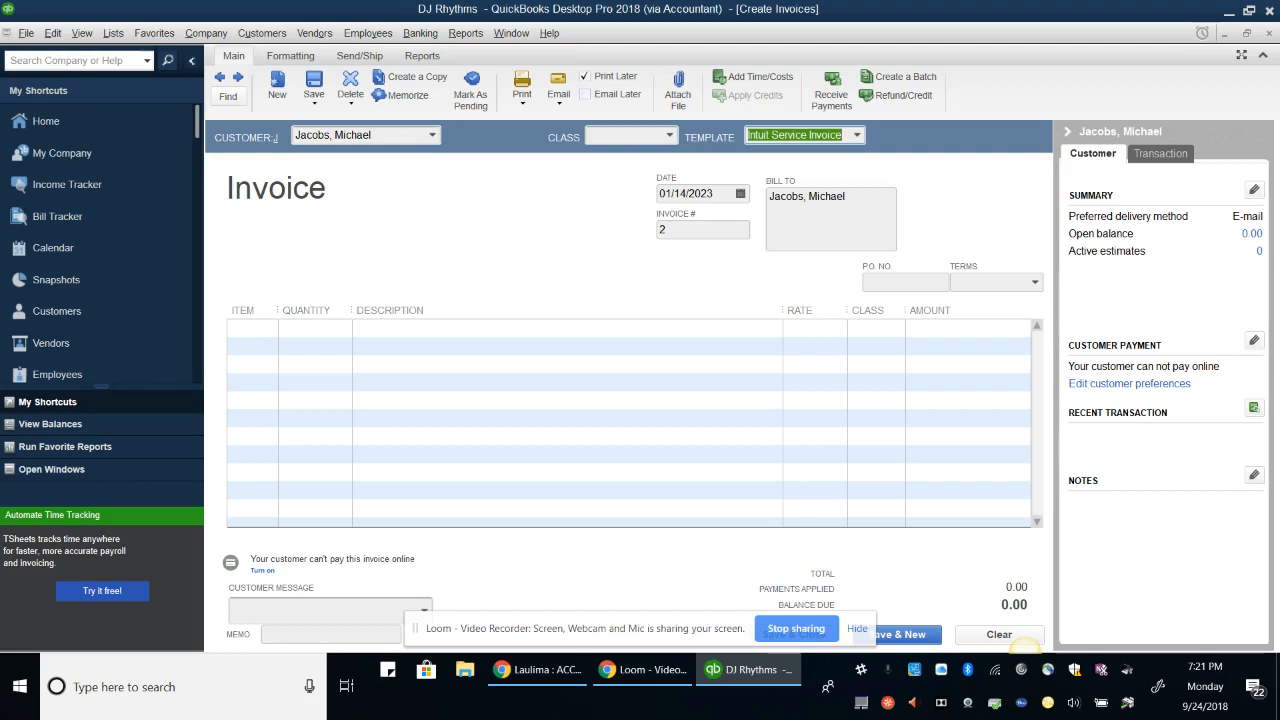
{"action": "key", "text": "Tab"}
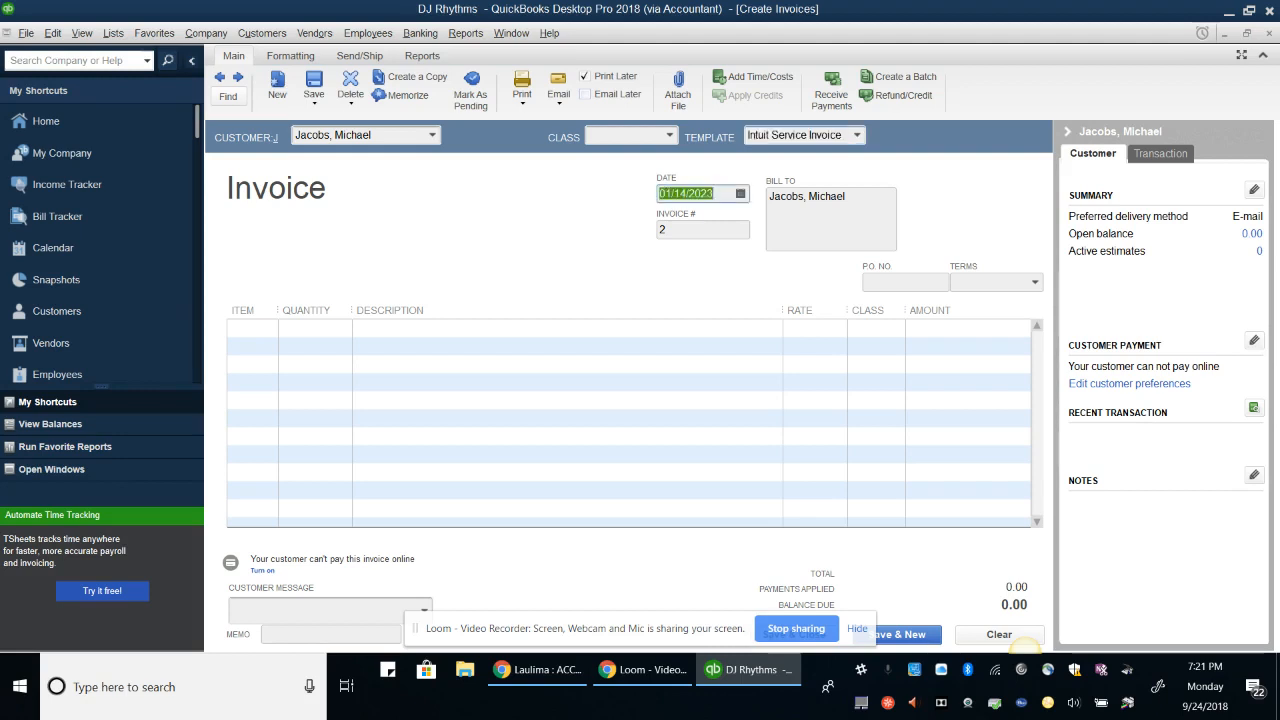
{"action": "type", "text": "0101"}
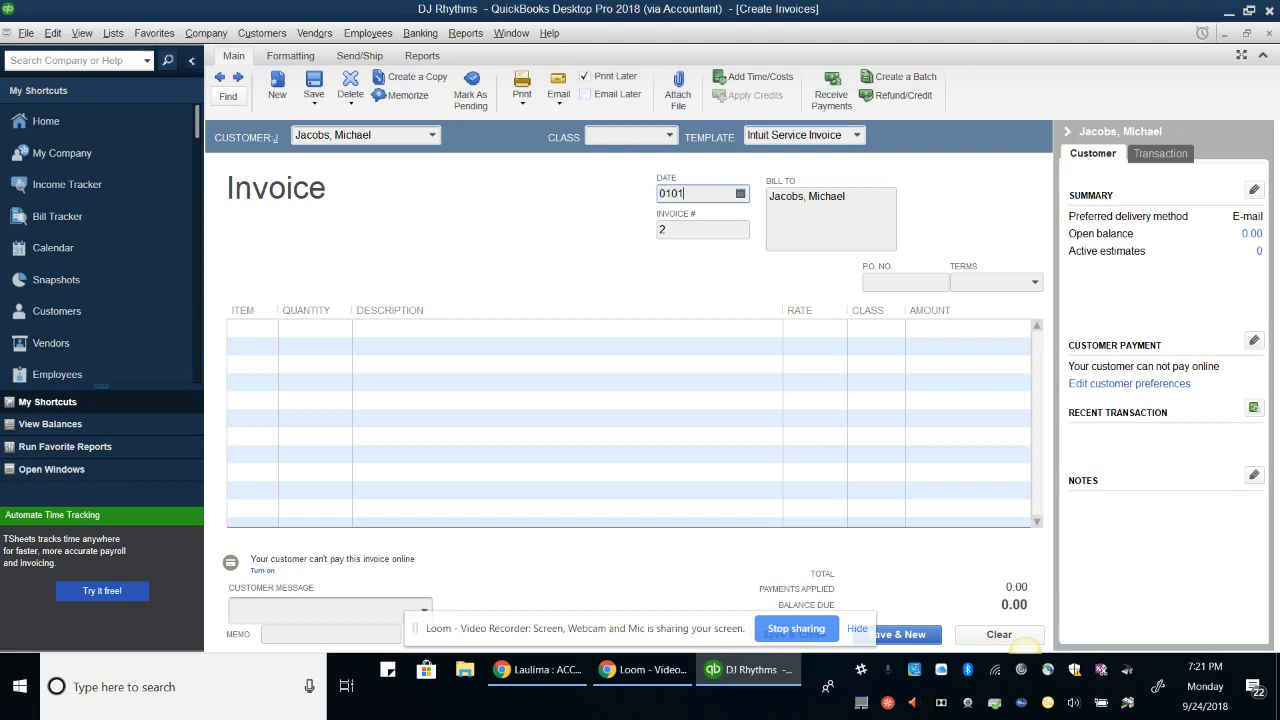
{"action": "key", "text": "BackSpace"}
{"action": "type", "text": "823"}
{"action": "key", "text": "Tab"}
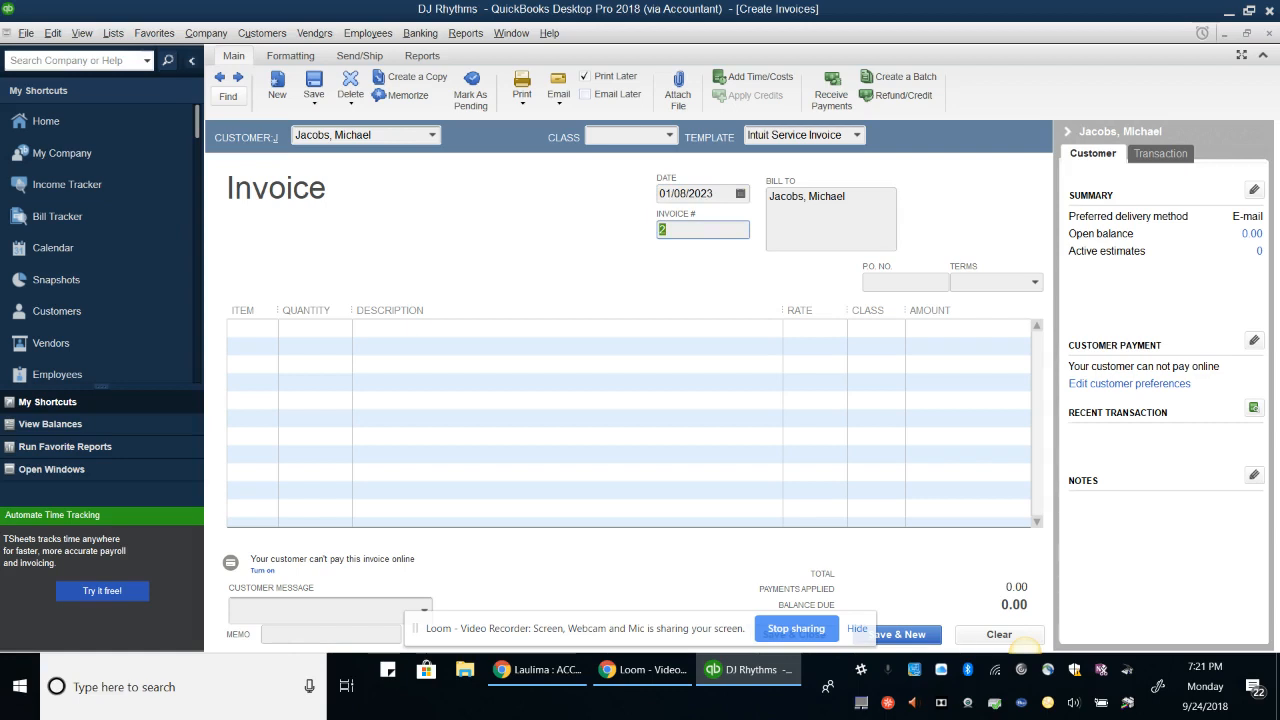
{"action": "key", "text": "Tab"}
{"action": "key", "text": "Tab"}
{"action": "key", "text": "Tab"}
{"action": "key", "text": "Tab"}
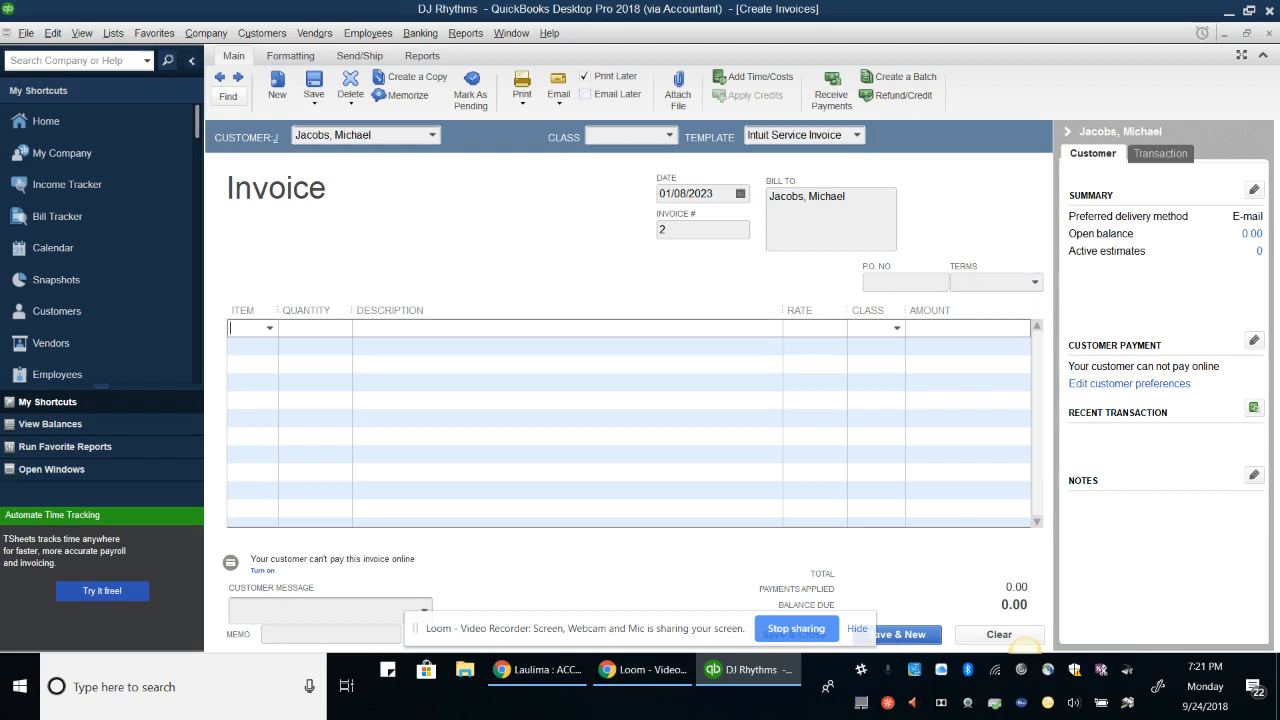
Add lines 210 Wedding Base Package ×5 and 110 Corporate Base Package ×3, classed Corporate Event
{"action": "type", "text": "2"}
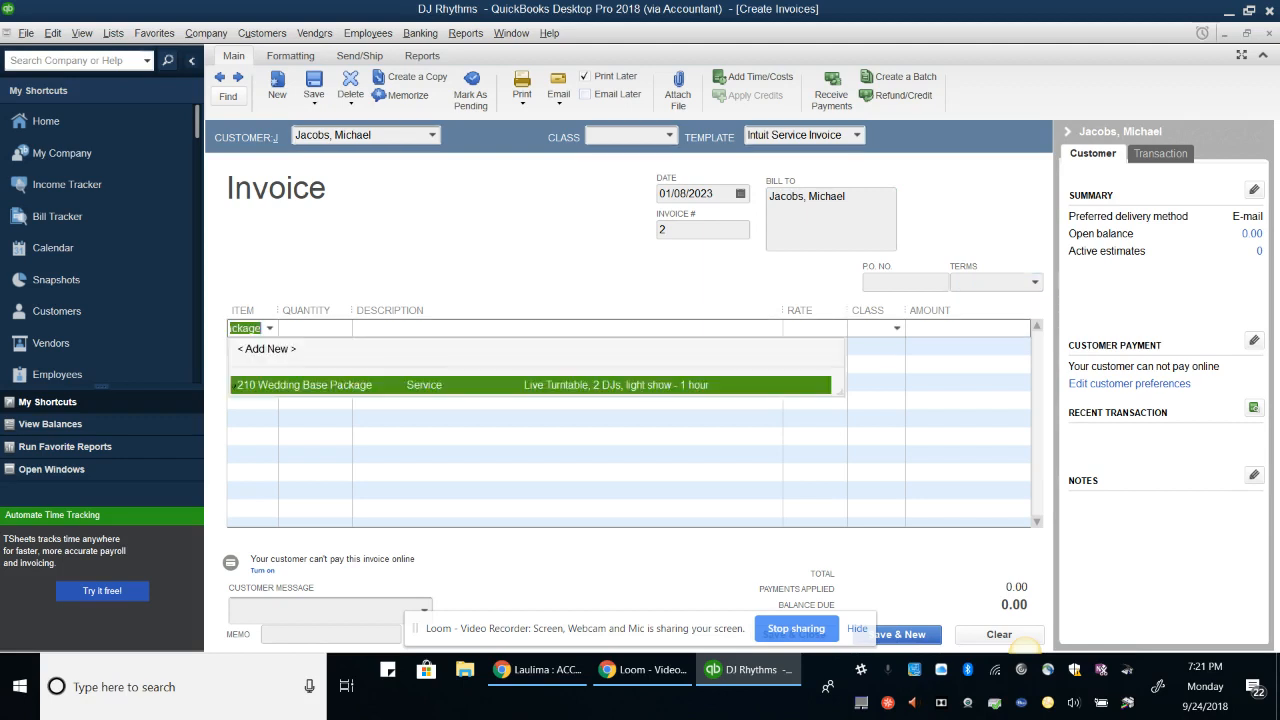
{"action": "key", "text": "Tab"}
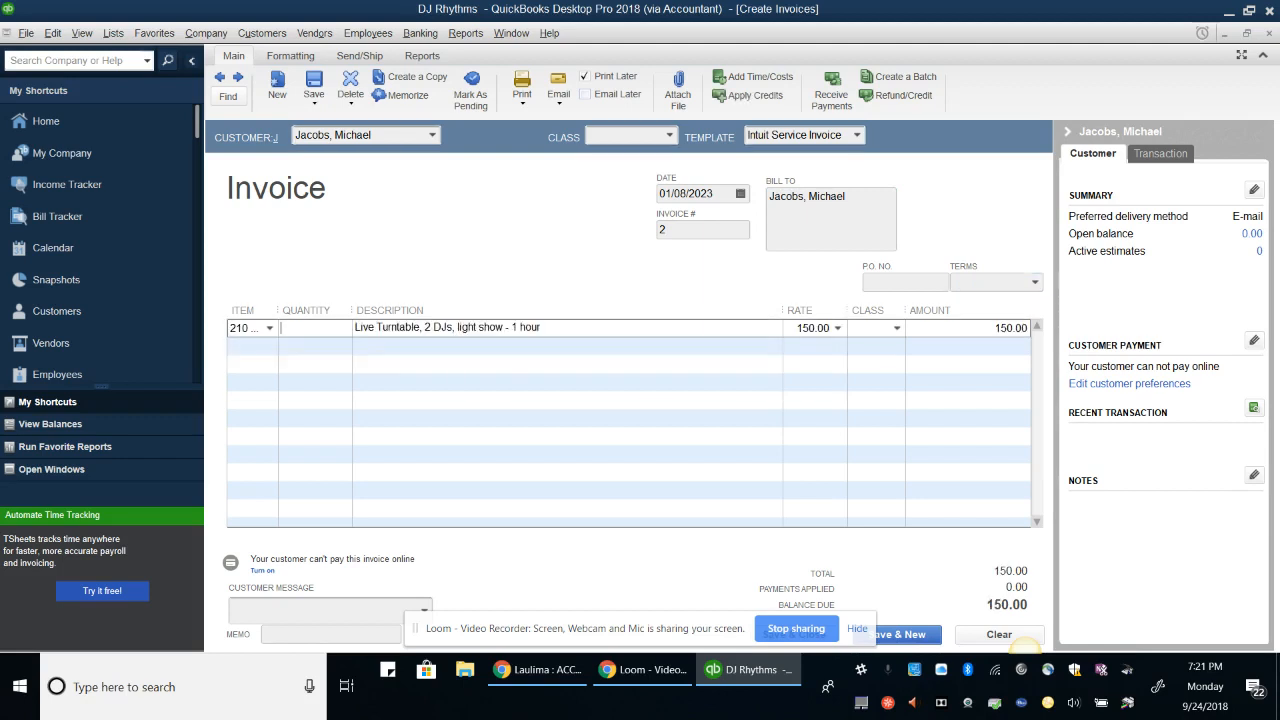
{"action": "type", "text": "5"}
{"action": "key", "text": "Tab"}
{"action": "key", "text": "Tab"}
{"action": "key", "text": "Tab"}
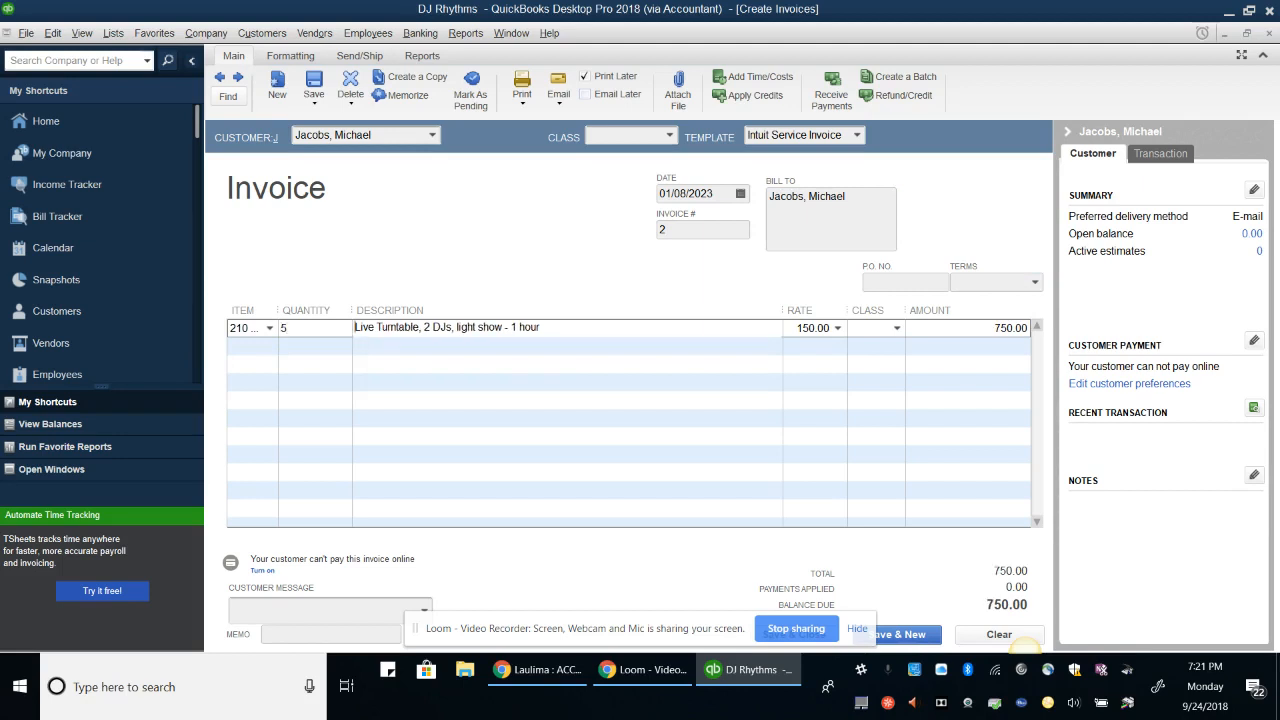
{"action": "key", "text": "Tab"}
{"action": "key", "text": "Tab"}
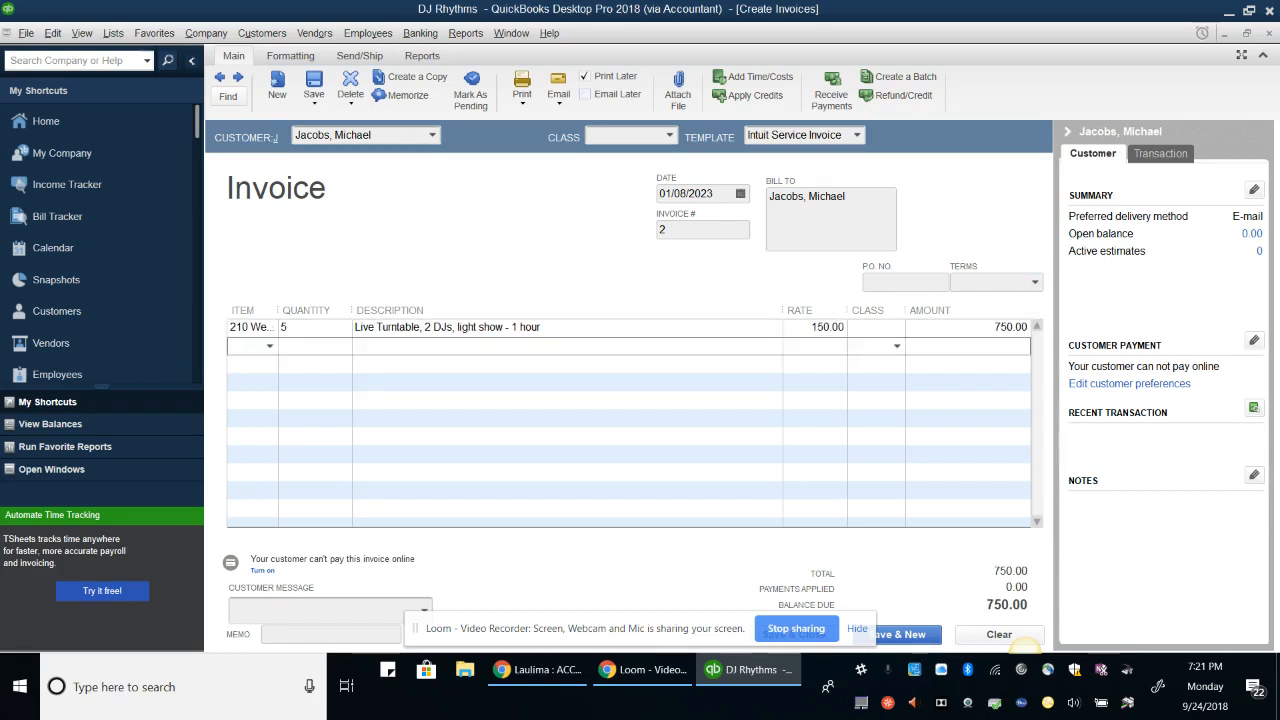
{"action": "type", "text": "110"}
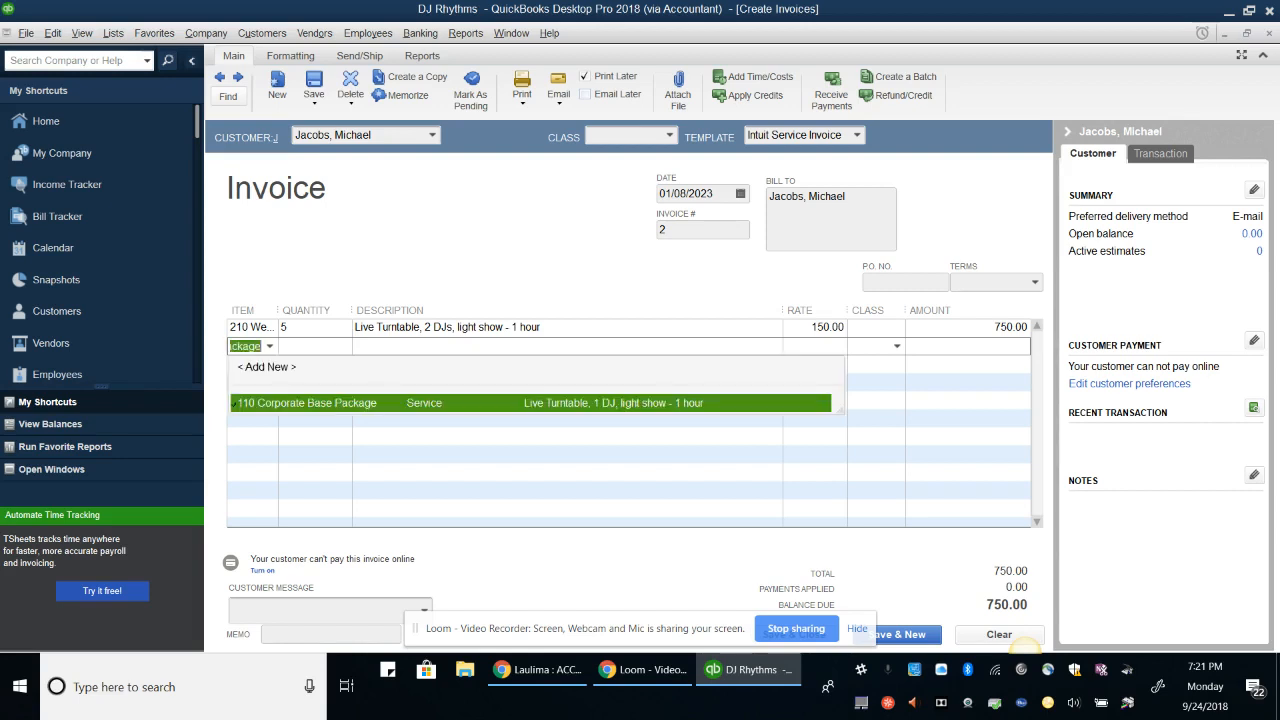
{"action": "key", "text": "Tab"}
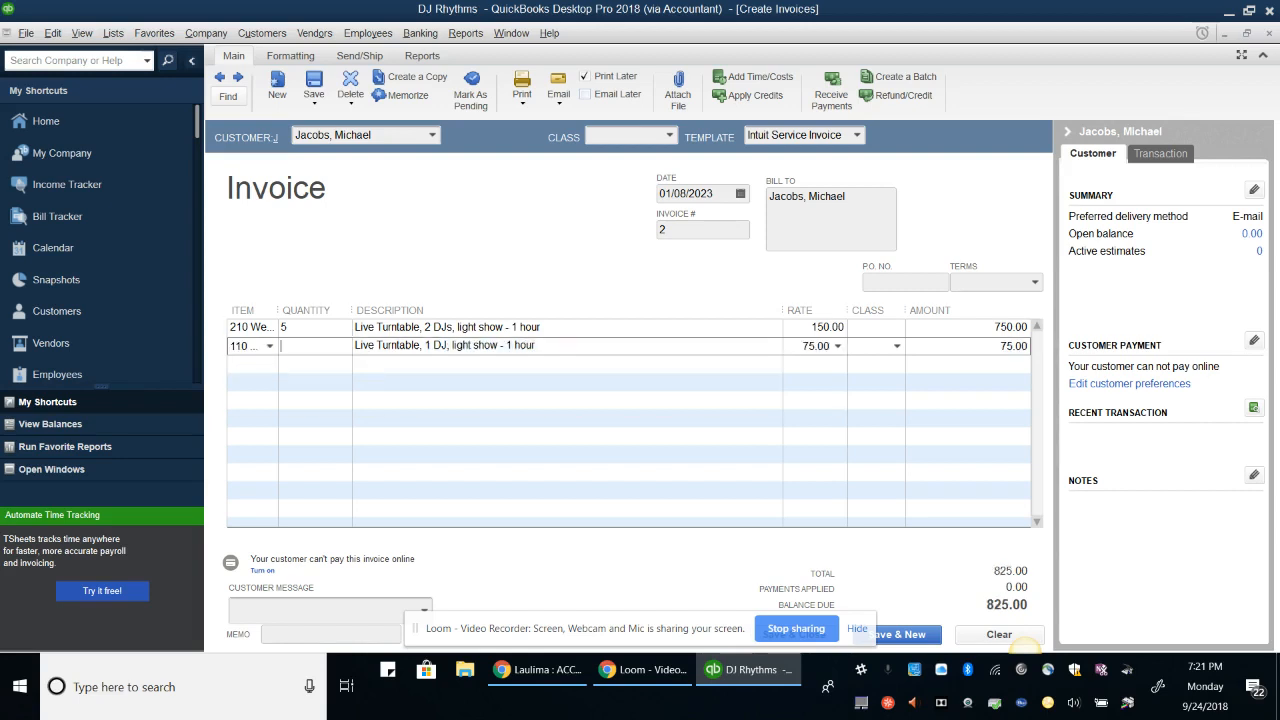
{"action": "type", "text": "3"}
{"action": "key", "text": "Tab"}
{"action": "key", "text": "Tab"}
{"action": "type", "text": "C"}
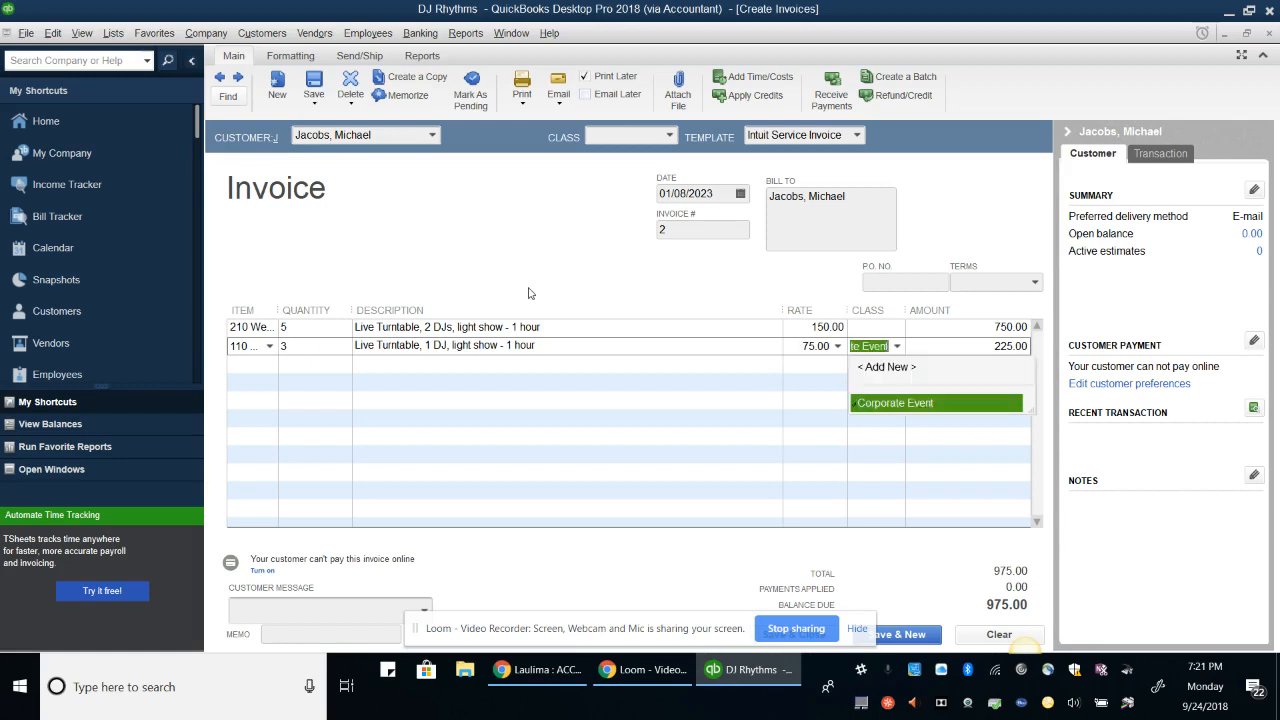
{"action": "key", "text": "Tab"}
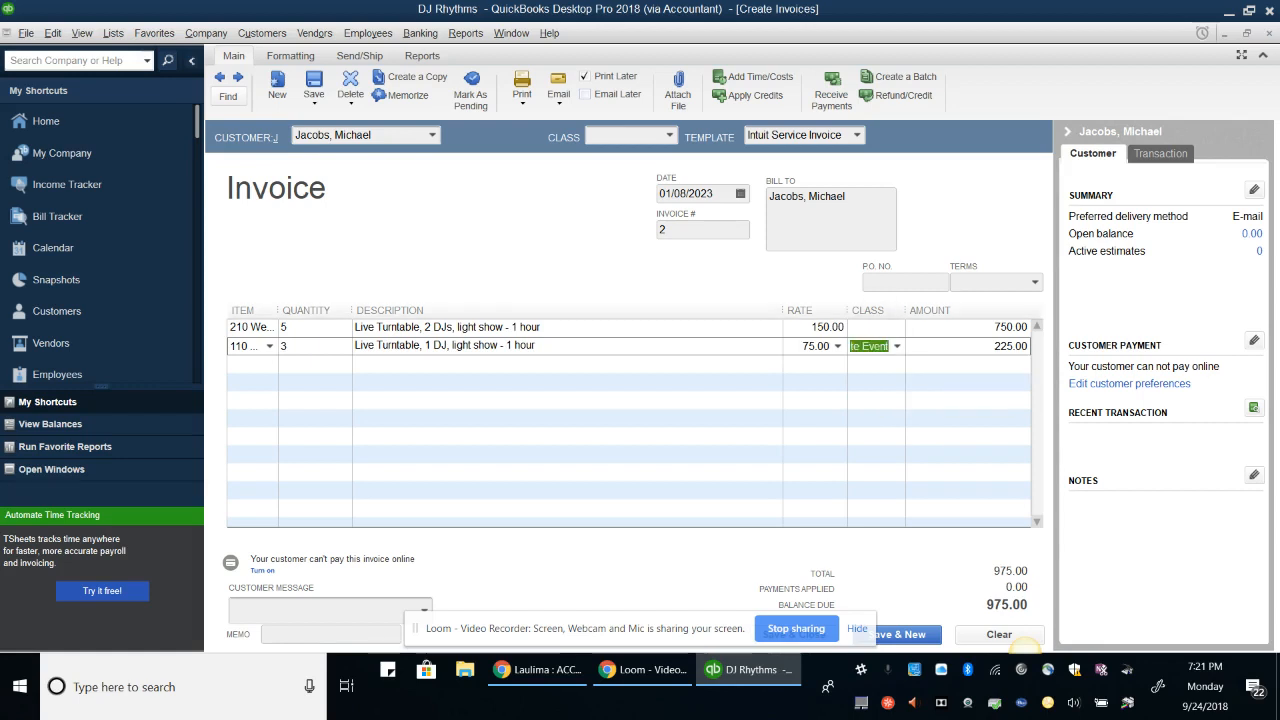
Set the first line's class to Private
{"action": "left_click", "coordinate": [868, 328]}
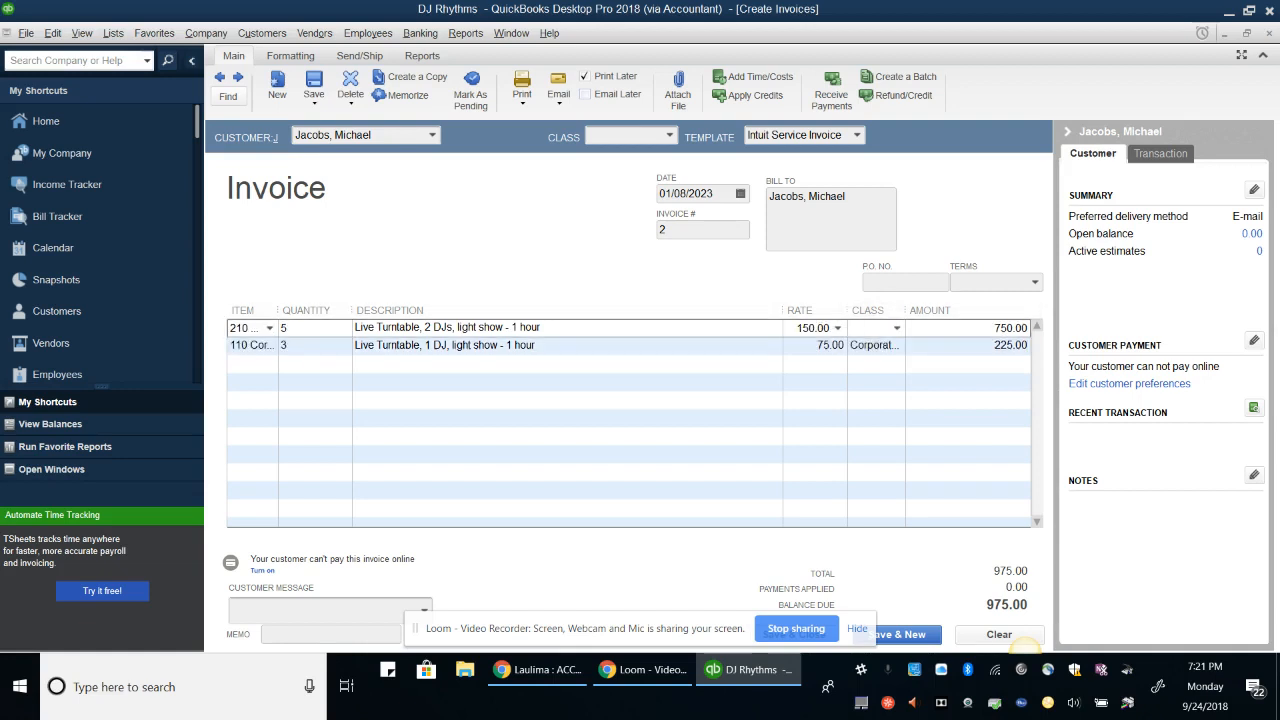
{"action": "type", "text": "Private"}
{"action": "key", "text": "Tab"}
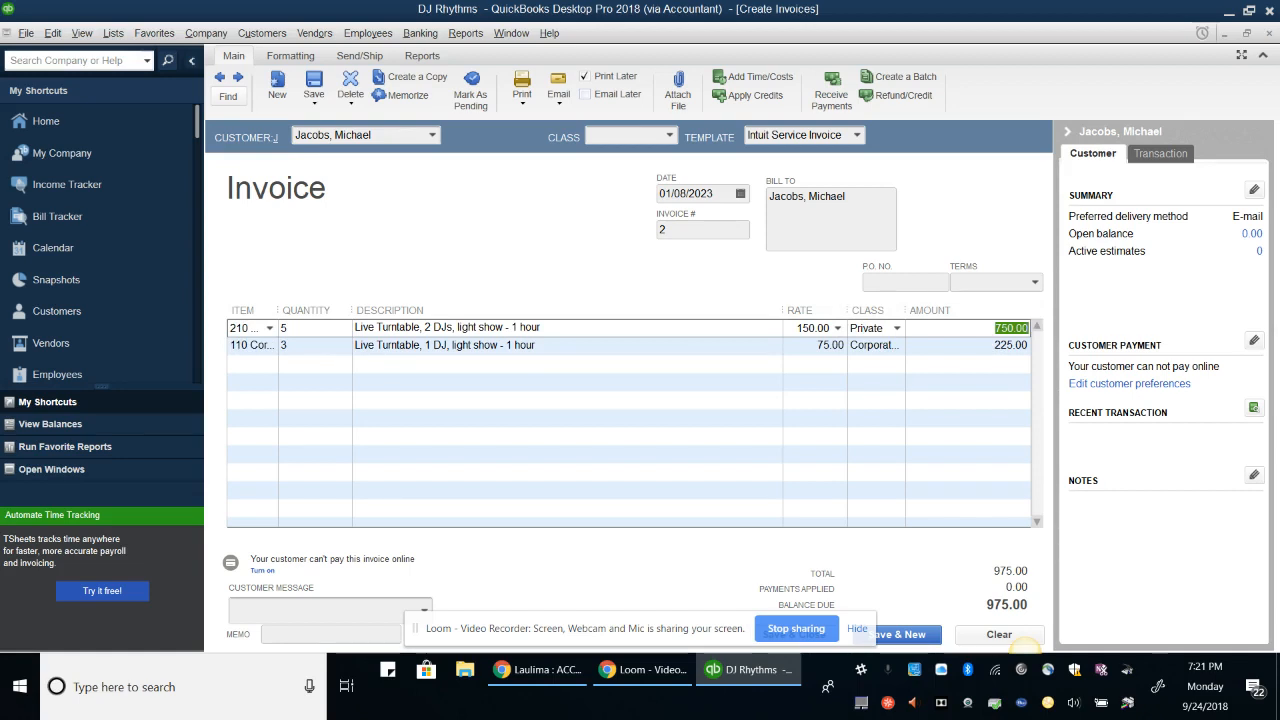
{"action": "left_click", "coordinate": [231, 605]}
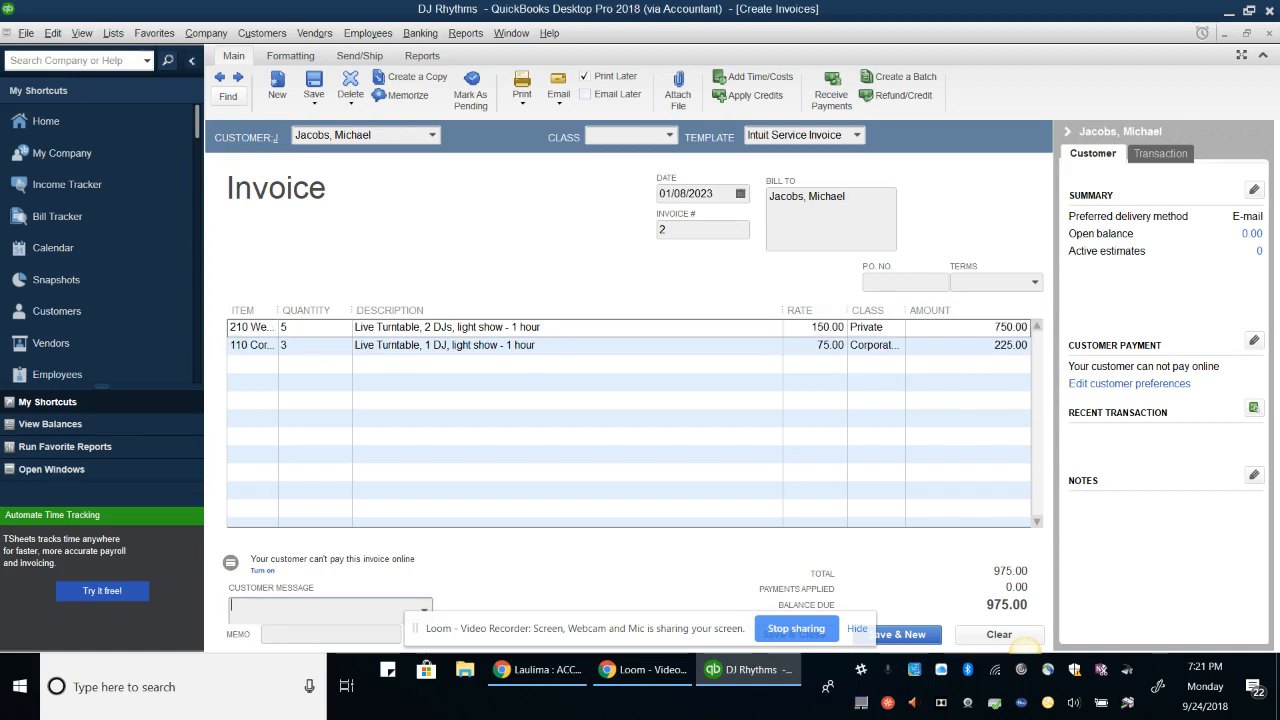
Save invoice 2 with a memo noting the customer's Feb. 4 wedding and Jan. 20 corporate event, then close Create Invoices
{"action": "key", "text": "Tab"}
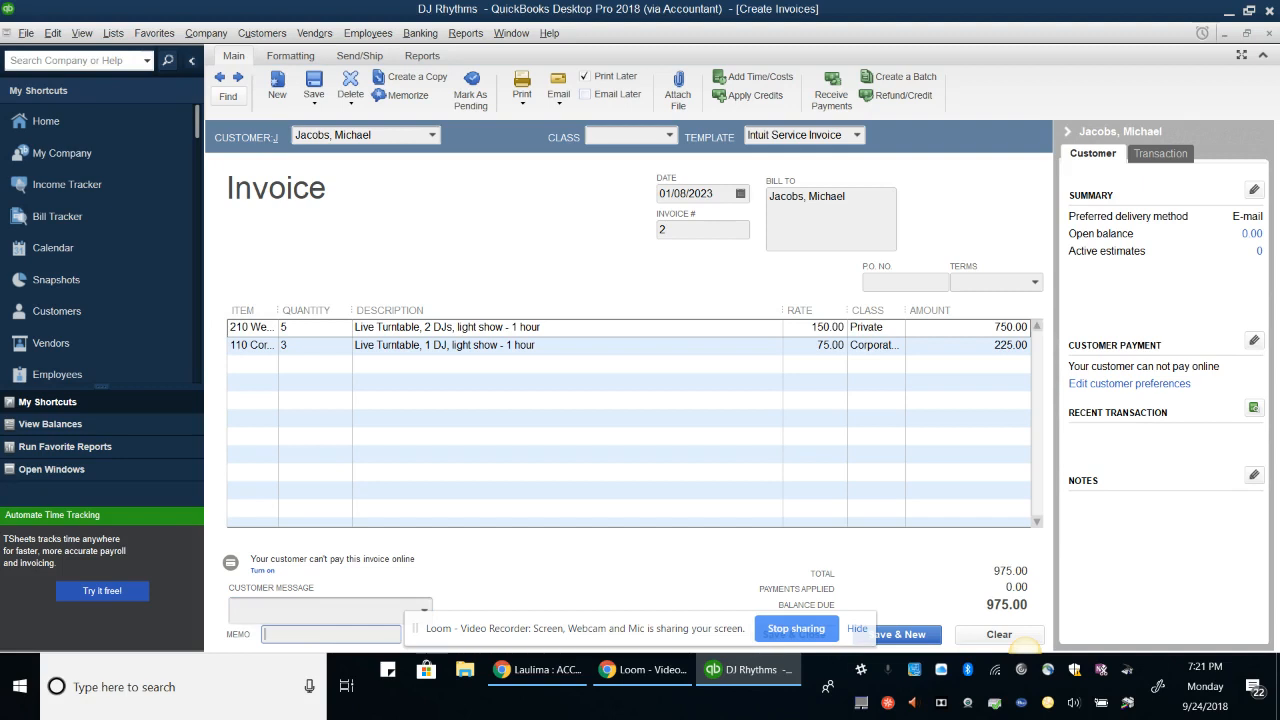
{"action": "type", "text": "Jacobs"}
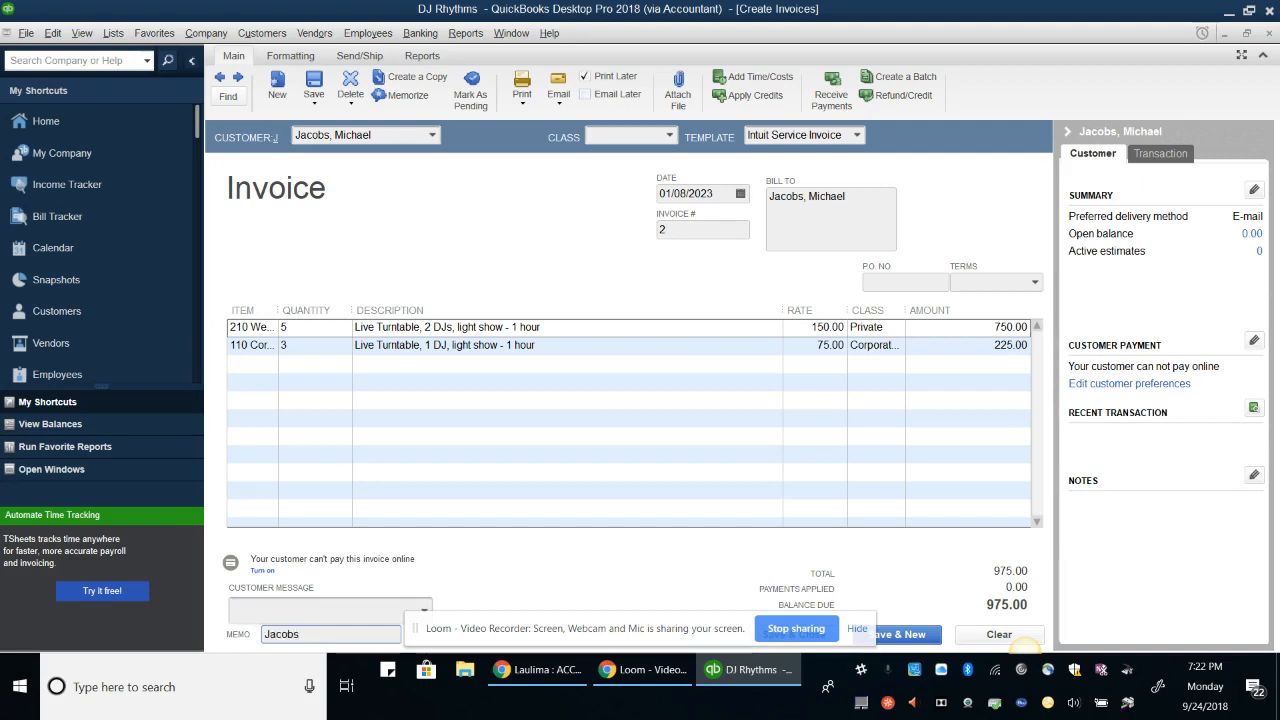
{"action": "type", "text": "-"}
{"action": "type", "text": "Wedding"}
{"action": "type", "text": " Feb."}
{"action": "type", "text": " 4"}
{"action": "type", "text": "/"}
{"action": "type", "text": " Corp"}
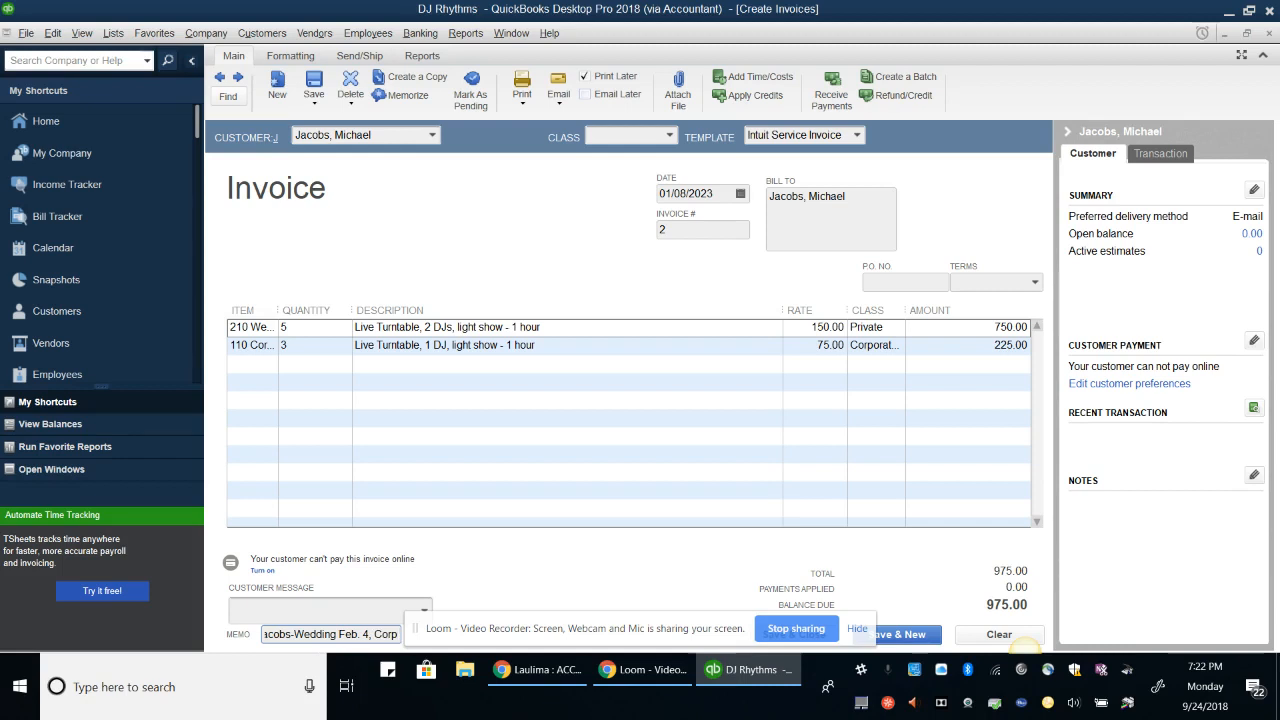
{"action": "type", "text": ". Event"}
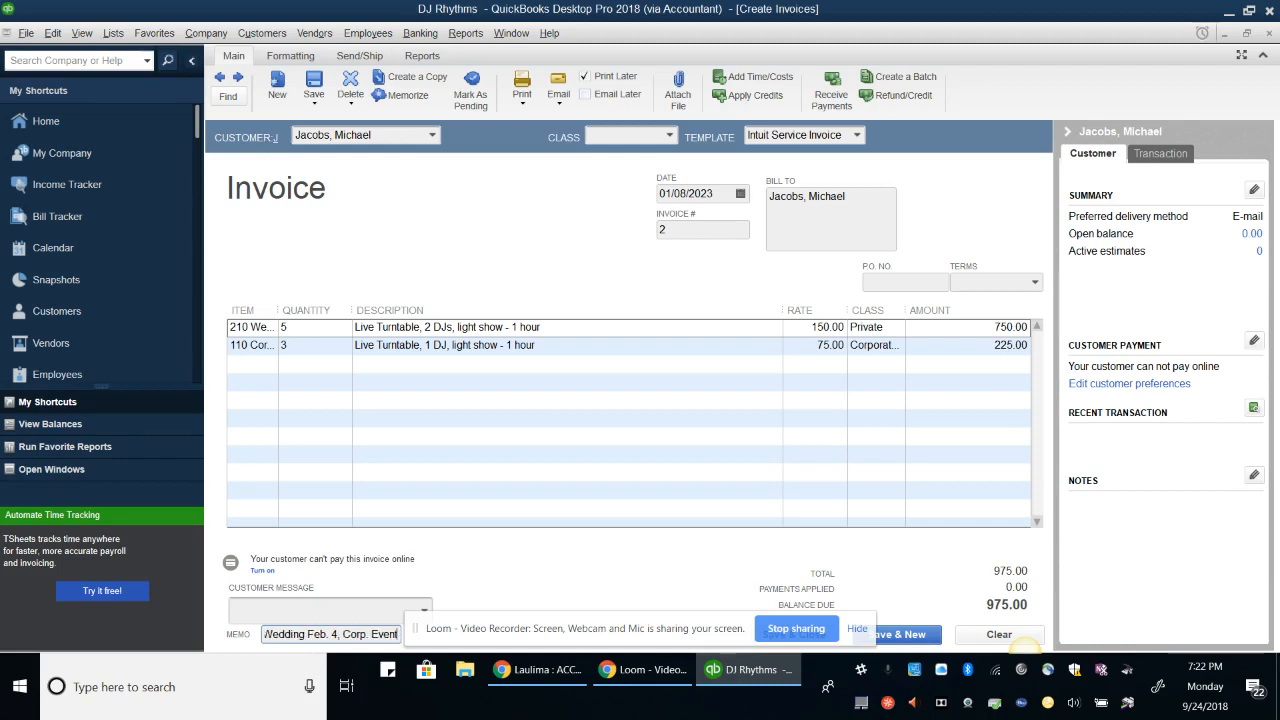
{"action": "type", "text": " Jan."}
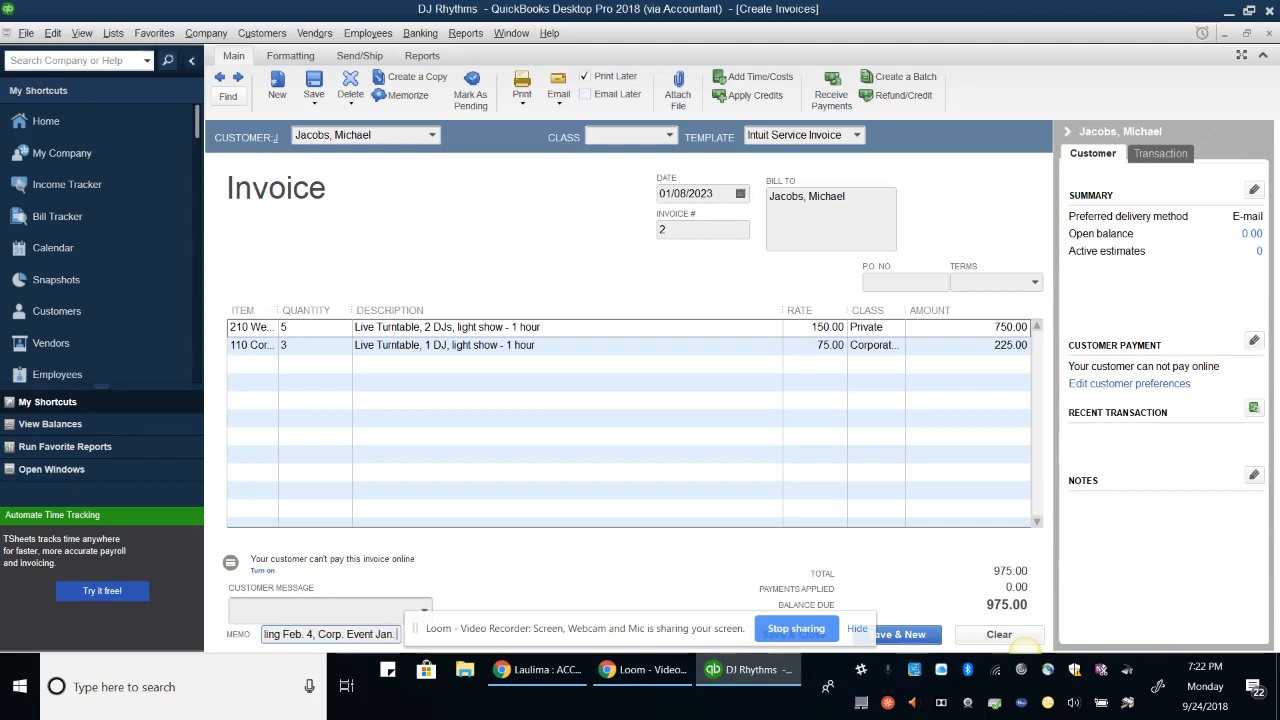
{"action": "type", "text": " 20"}
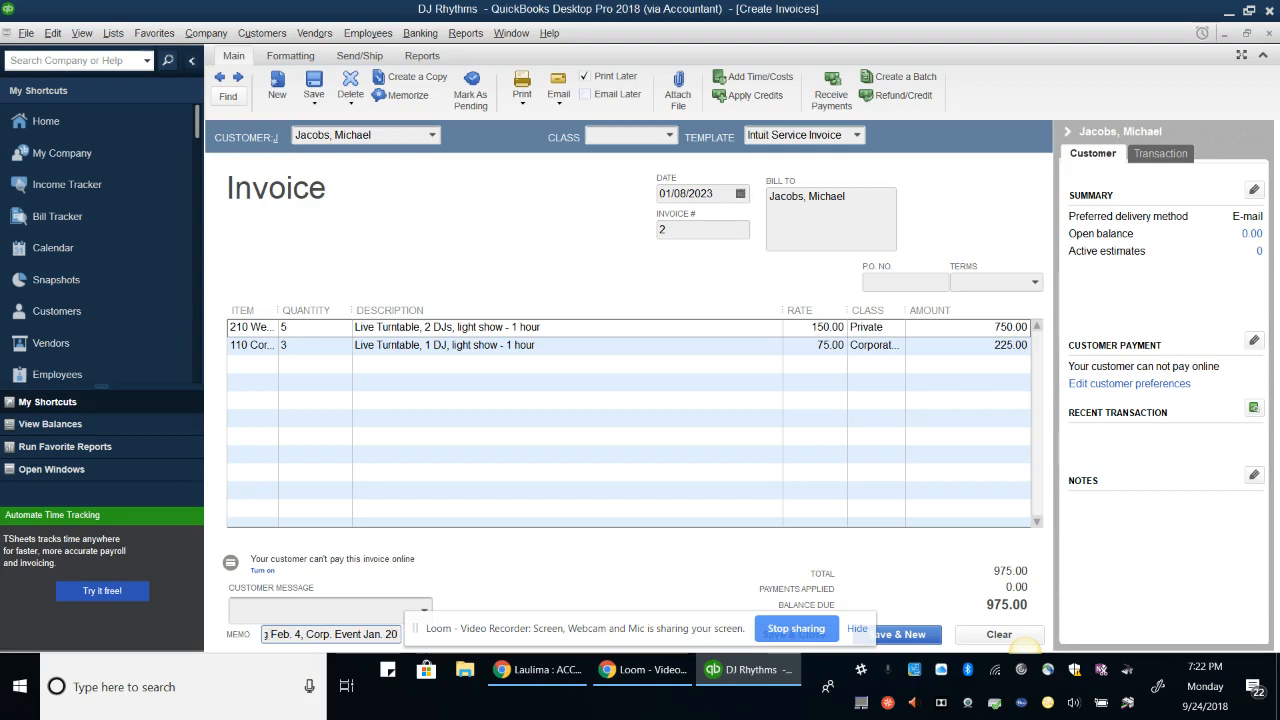
{"action": "key", "text": "alt+s"}
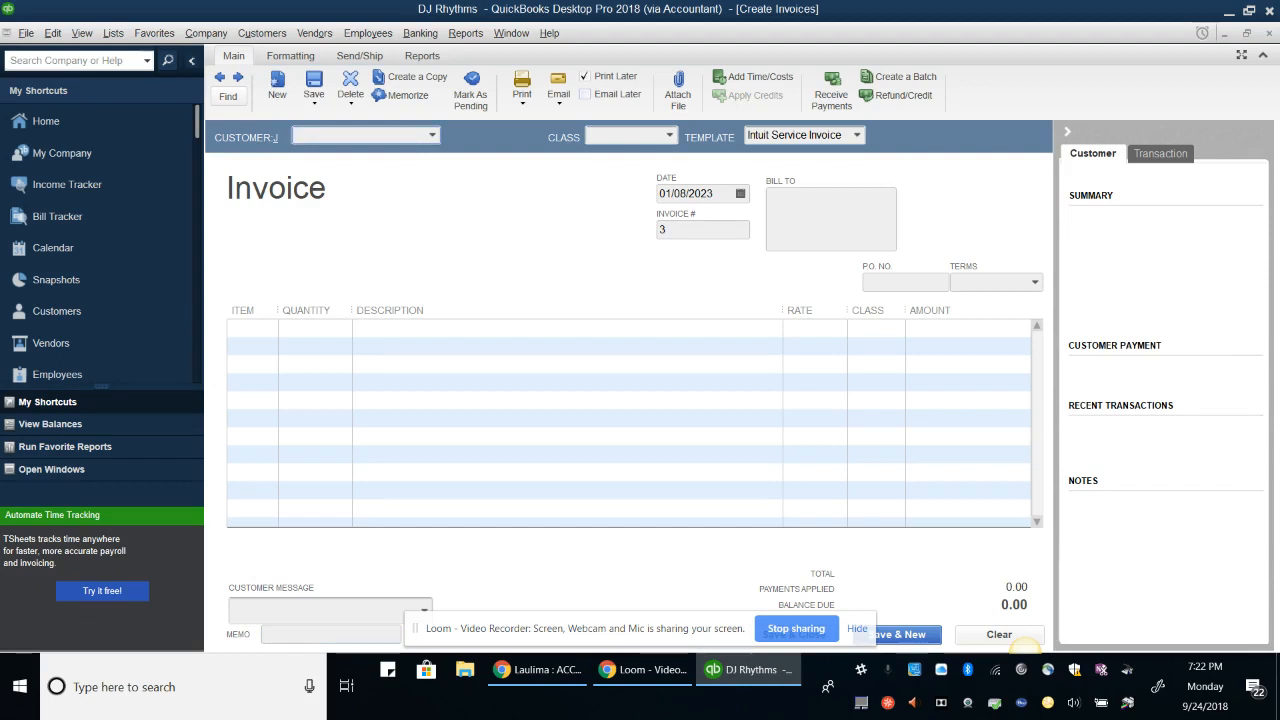
{"action": "key", "text": "Escape"}
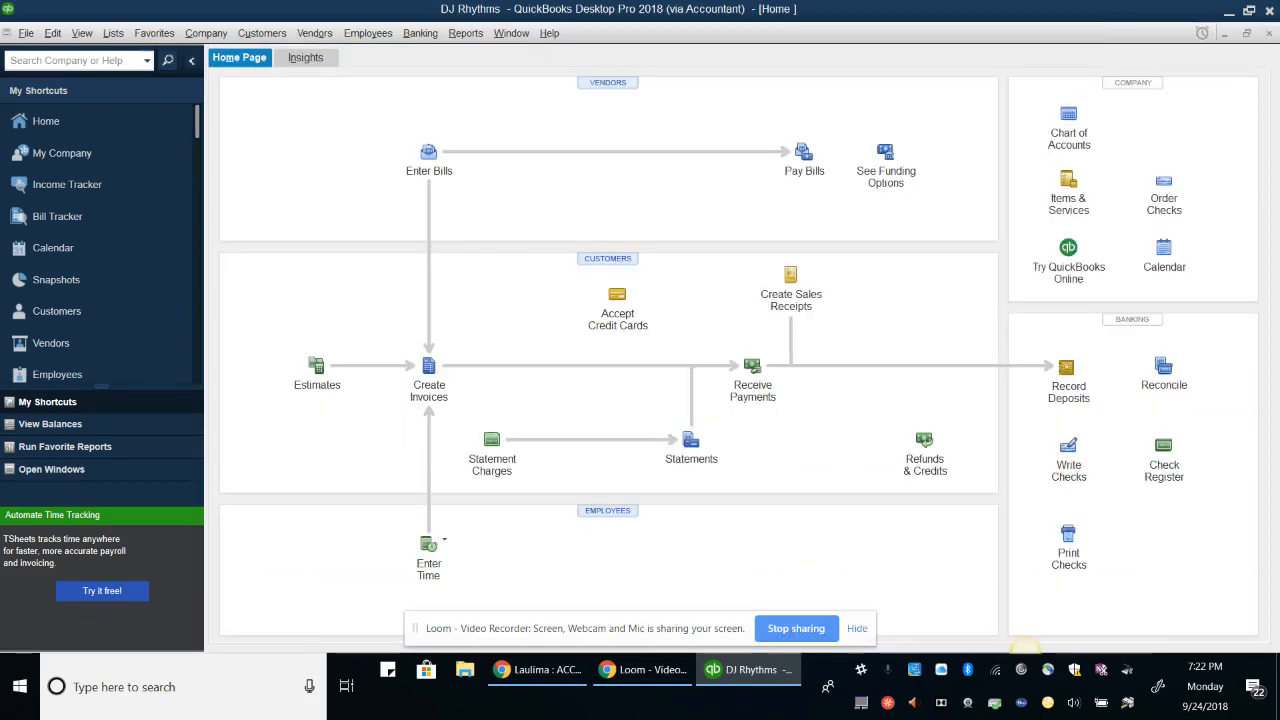
{"action": "key", "text": "alt+r"}
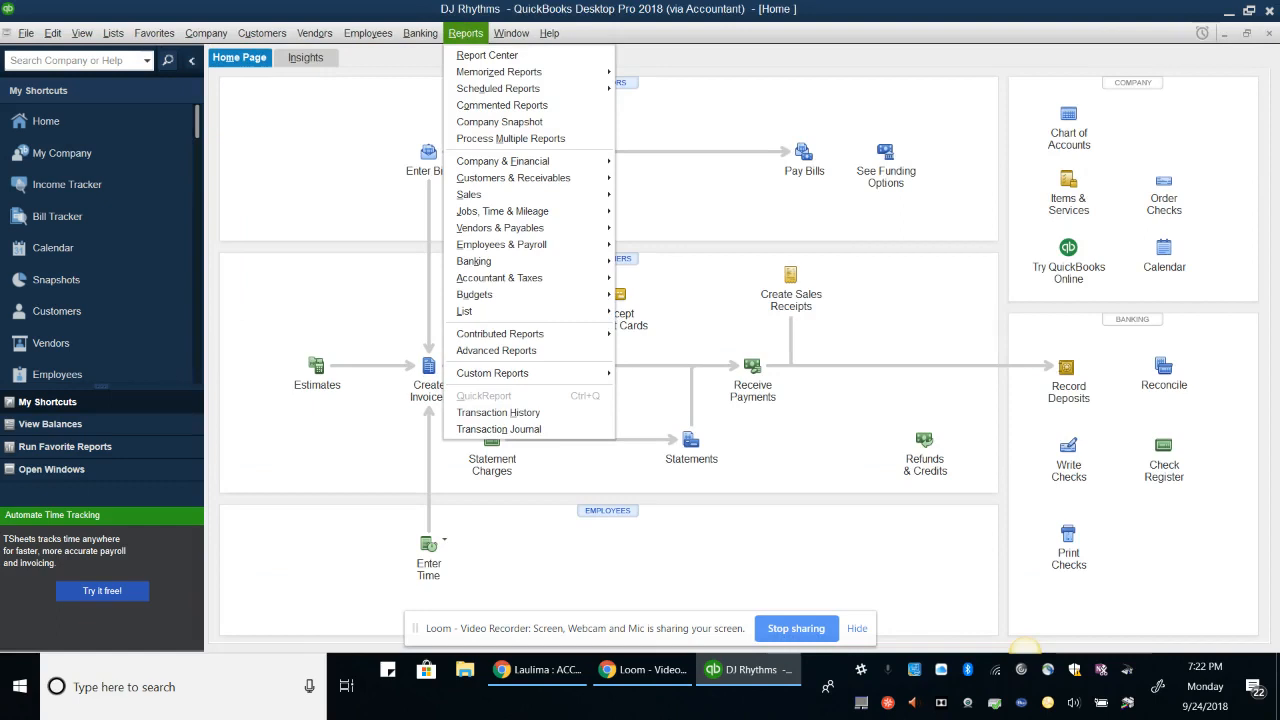
Run the Profit & Loss by Class report for 01/01/2023 to 12/31/2023
{"action": "key", "text": "f"}
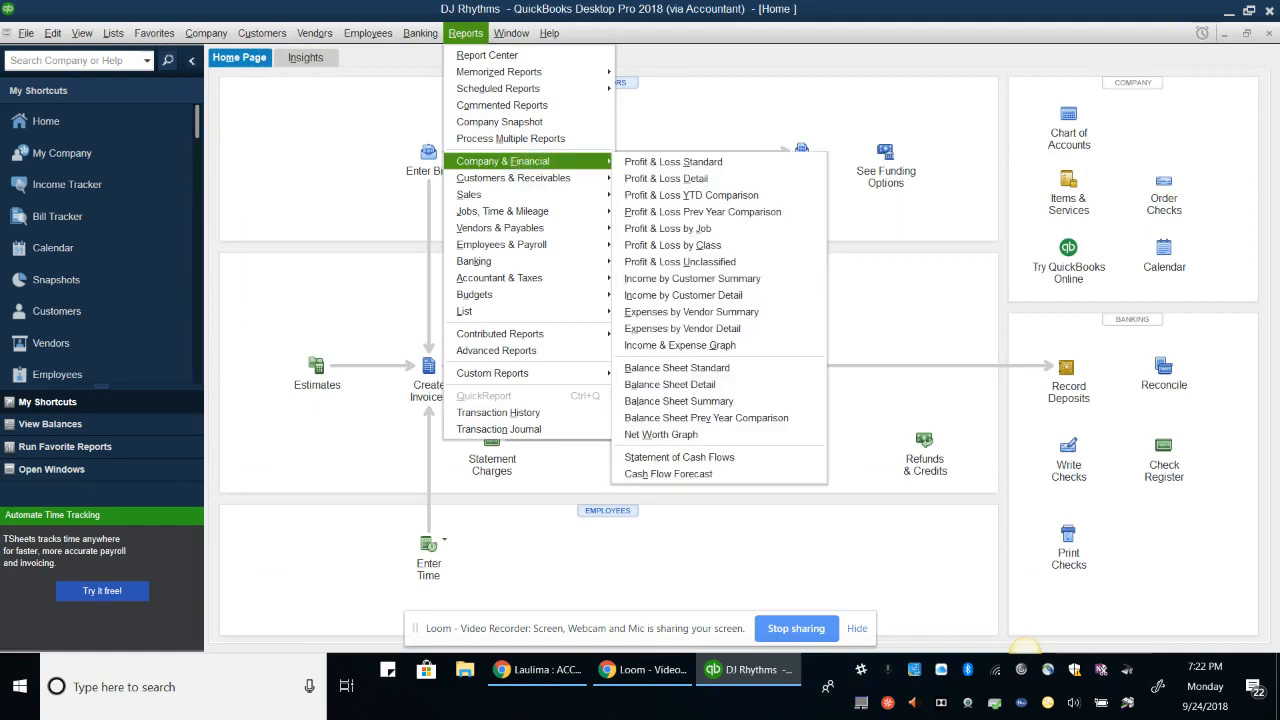
{"action": "key", "text": "c"}
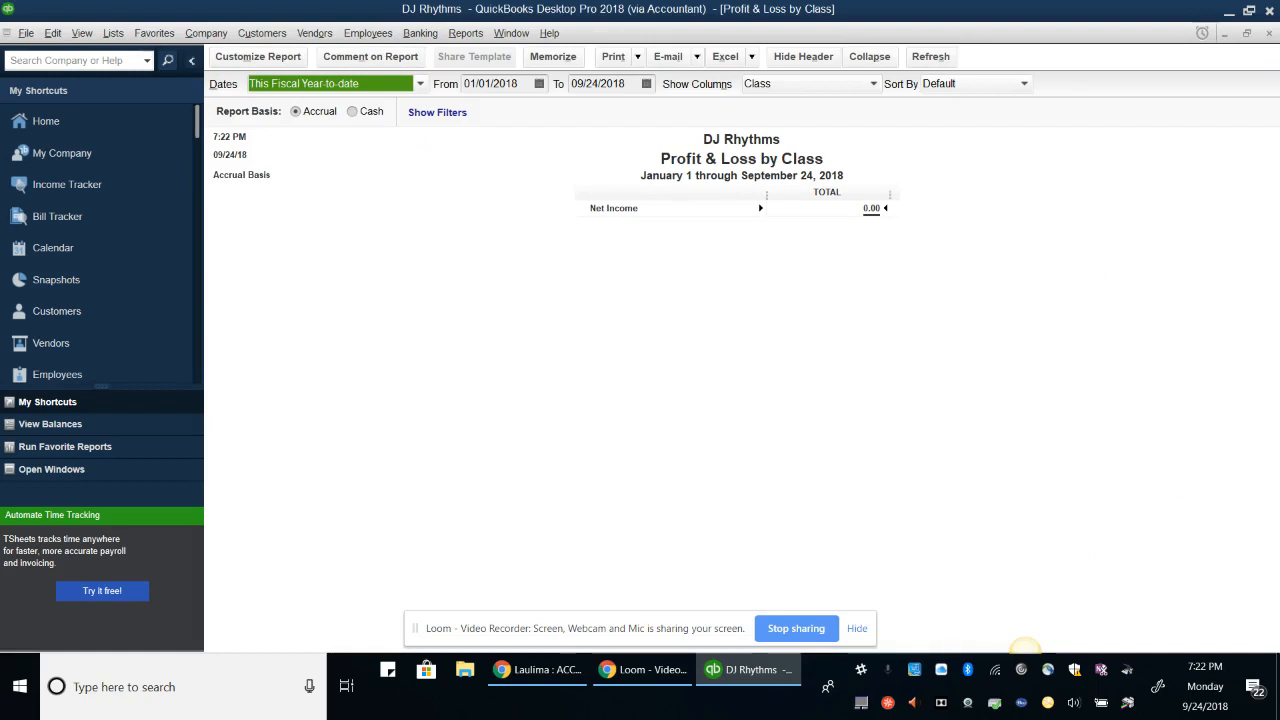
{"action": "key", "text": "Tab"}
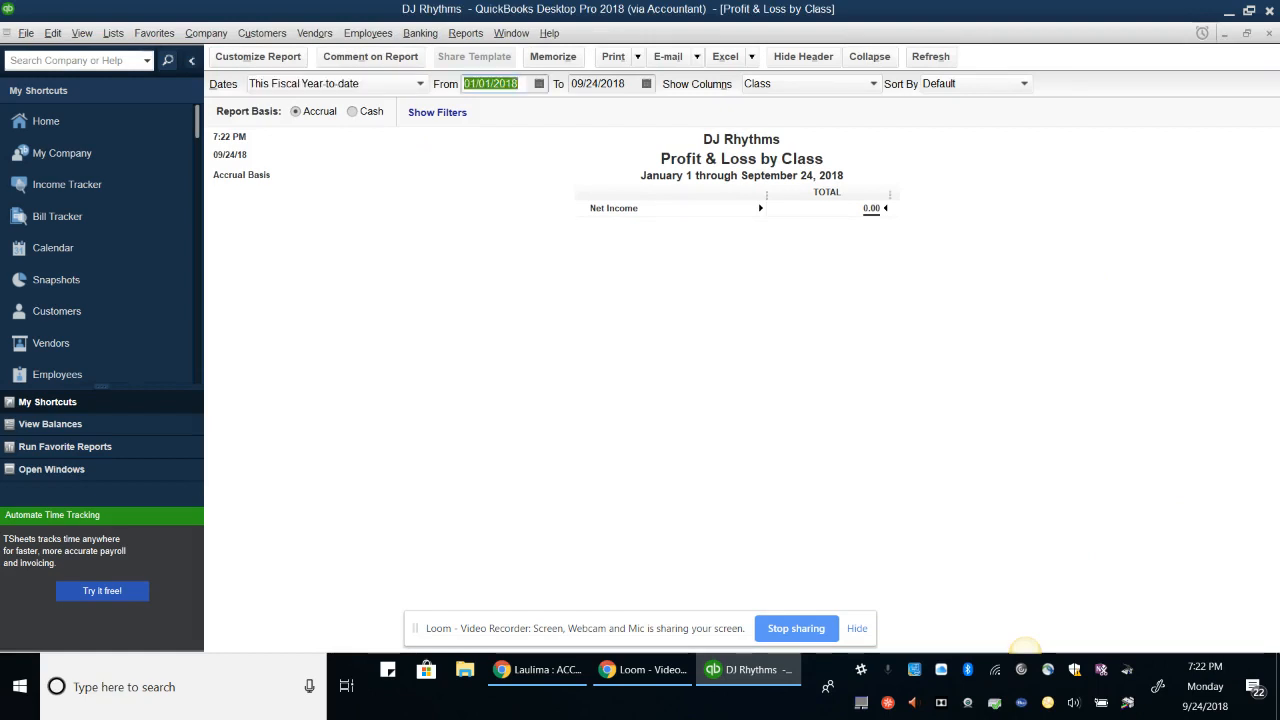
{"action": "type", "text": "01/01"}
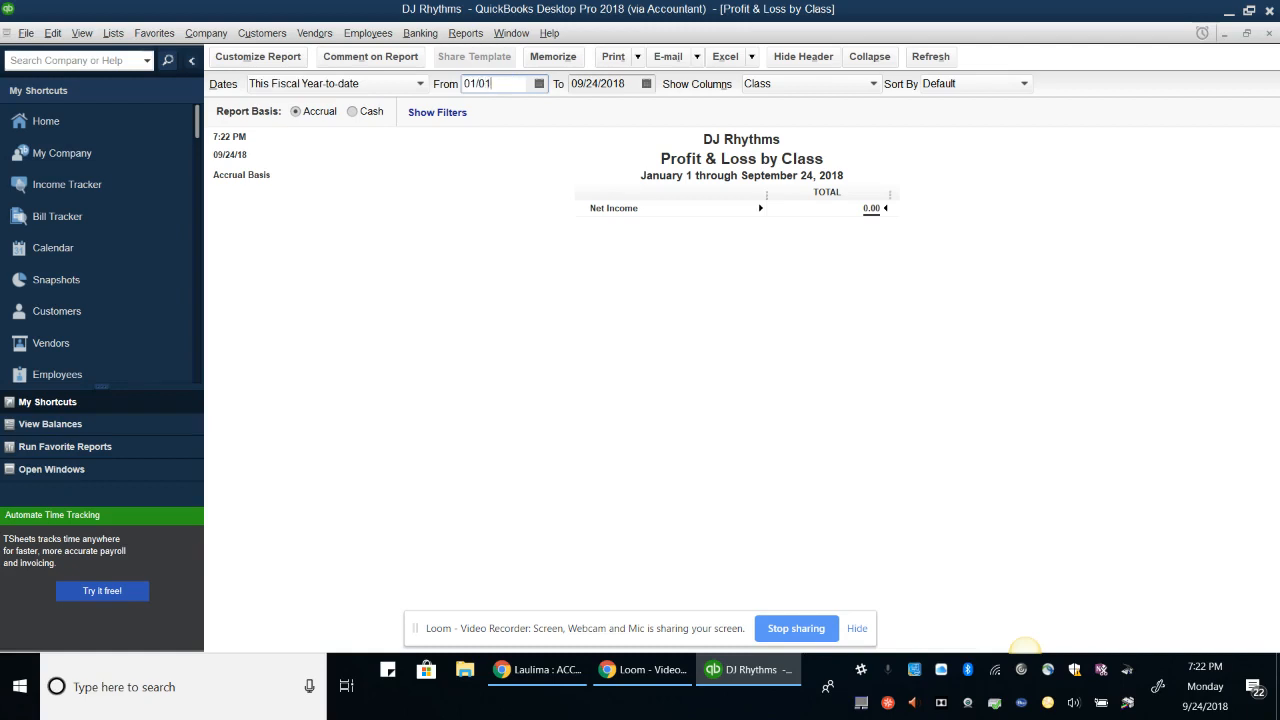
{"action": "type", "text": "/2023"}
{"action": "key", "text": "Tab"}
{"action": "type", "text": "12/31/"}
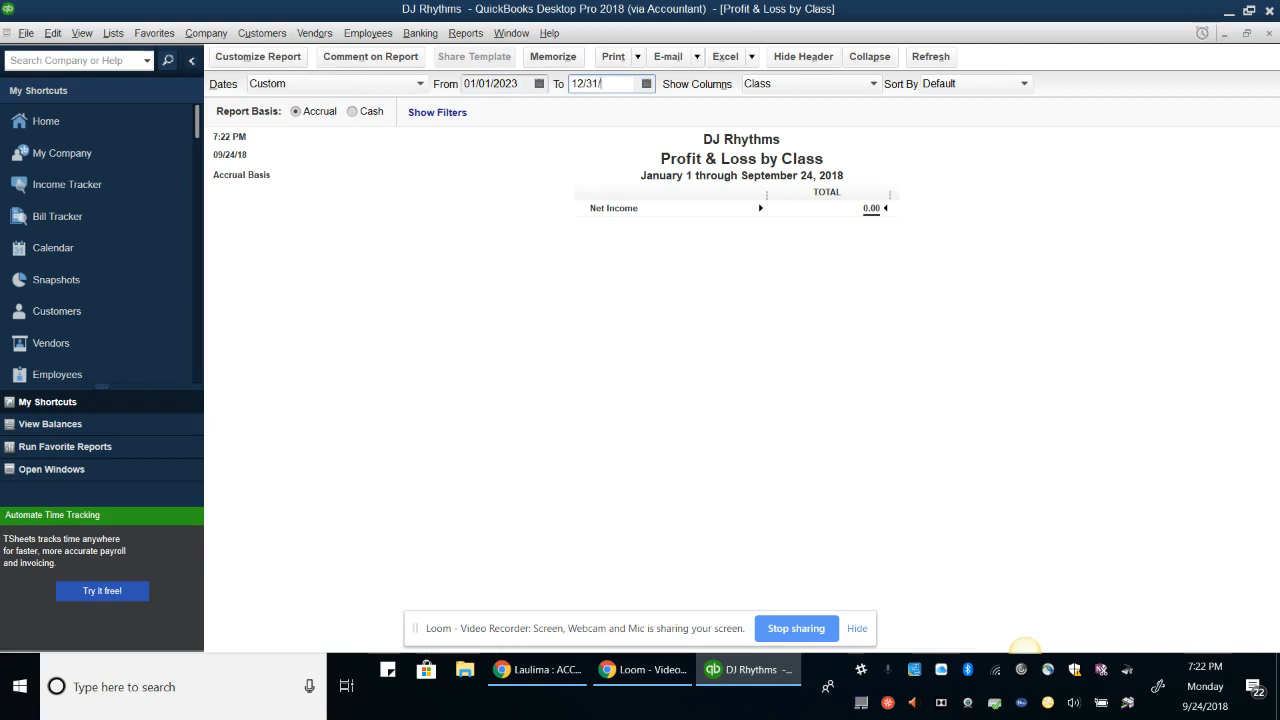
{"action": "type", "text": "2020"}
{"action": "key", "text": "BackSpace"}
{"action": "type", "text": "3"}
{"action": "key", "text": "Tab"}
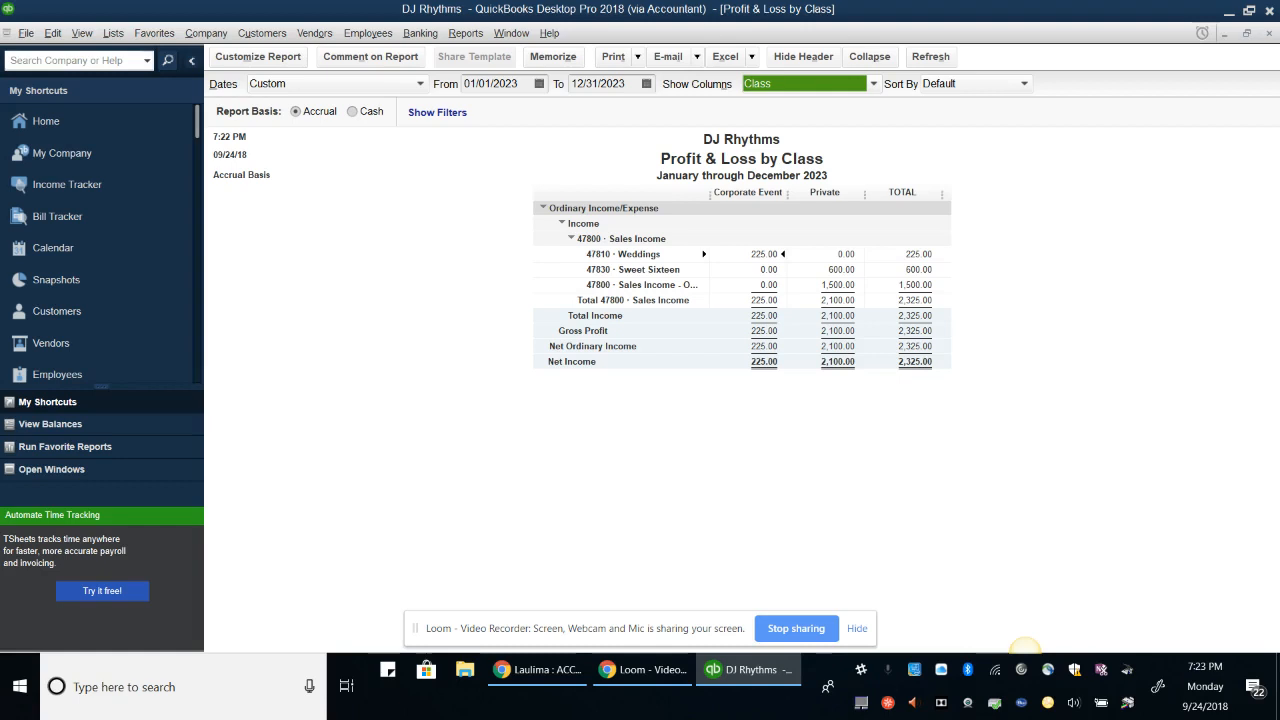
Save the report as the PDF 'DJ Rhythms Profit & Loss by Class 2023' in the DYS folder
{"action": "left_click", "coordinate": [615, 57]}
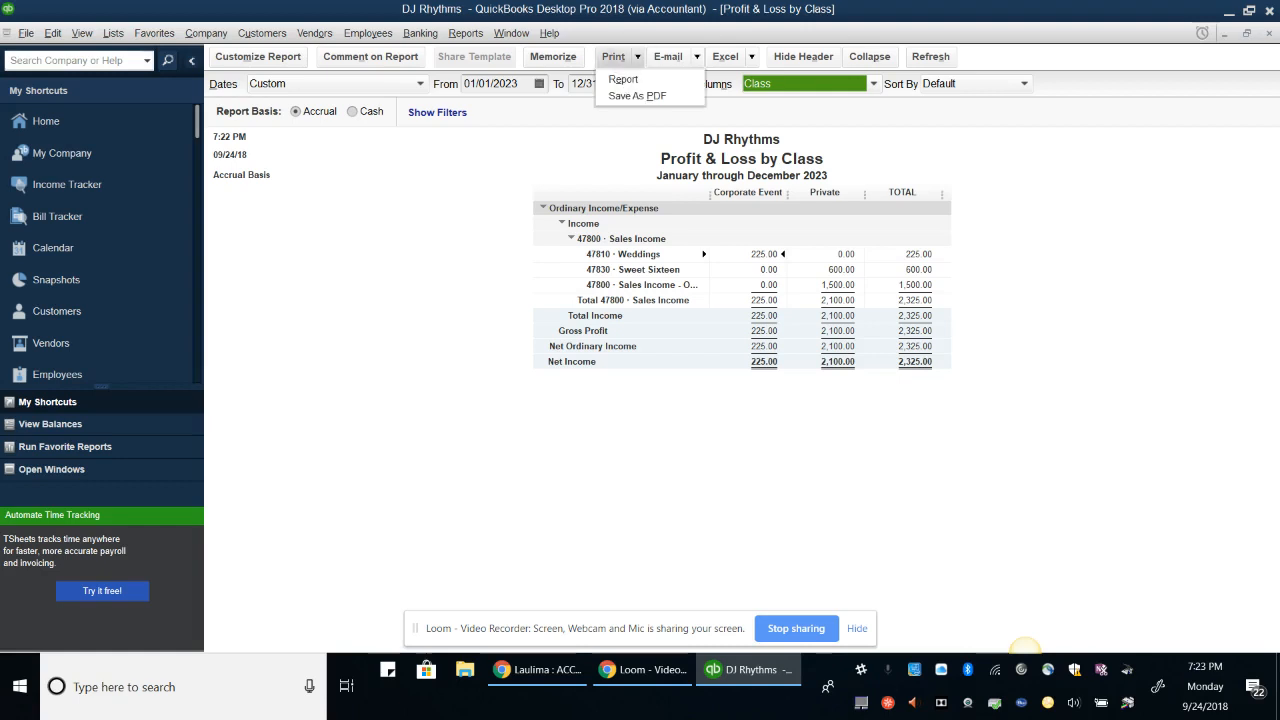
{"action": "left_click", "coordinate": [637, 96]}
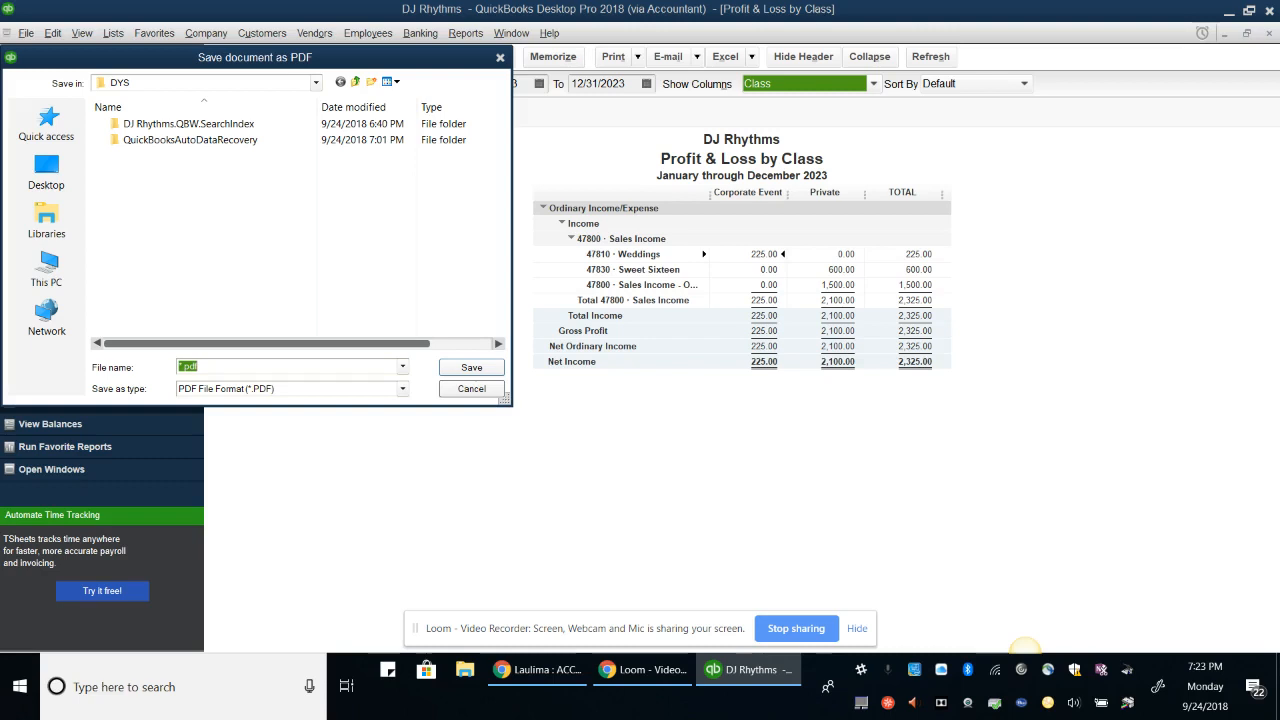
{"action": "left_click", "coordinate": [185, 367]}
{"action": "key", "text": "BackSpace"}
{"action": "type", "text": "DJ Rhythms "}
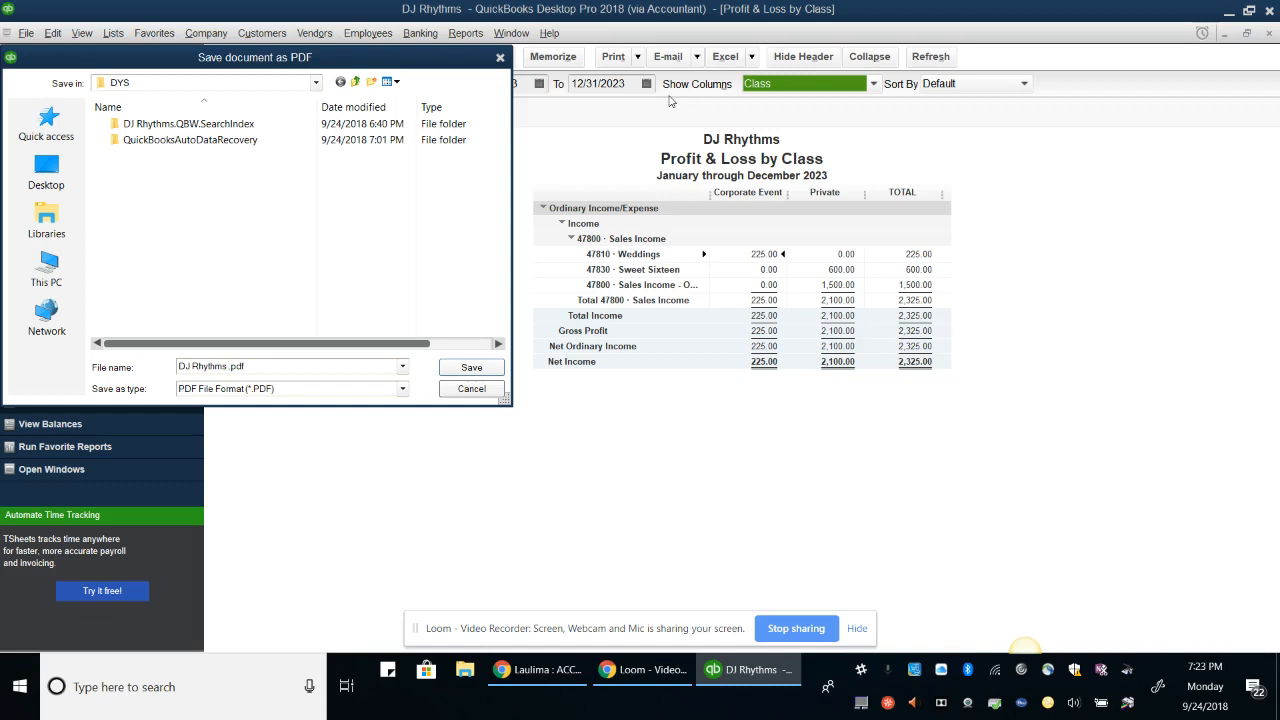
{"action": "type", "text": "Profit & Loss by Class"}
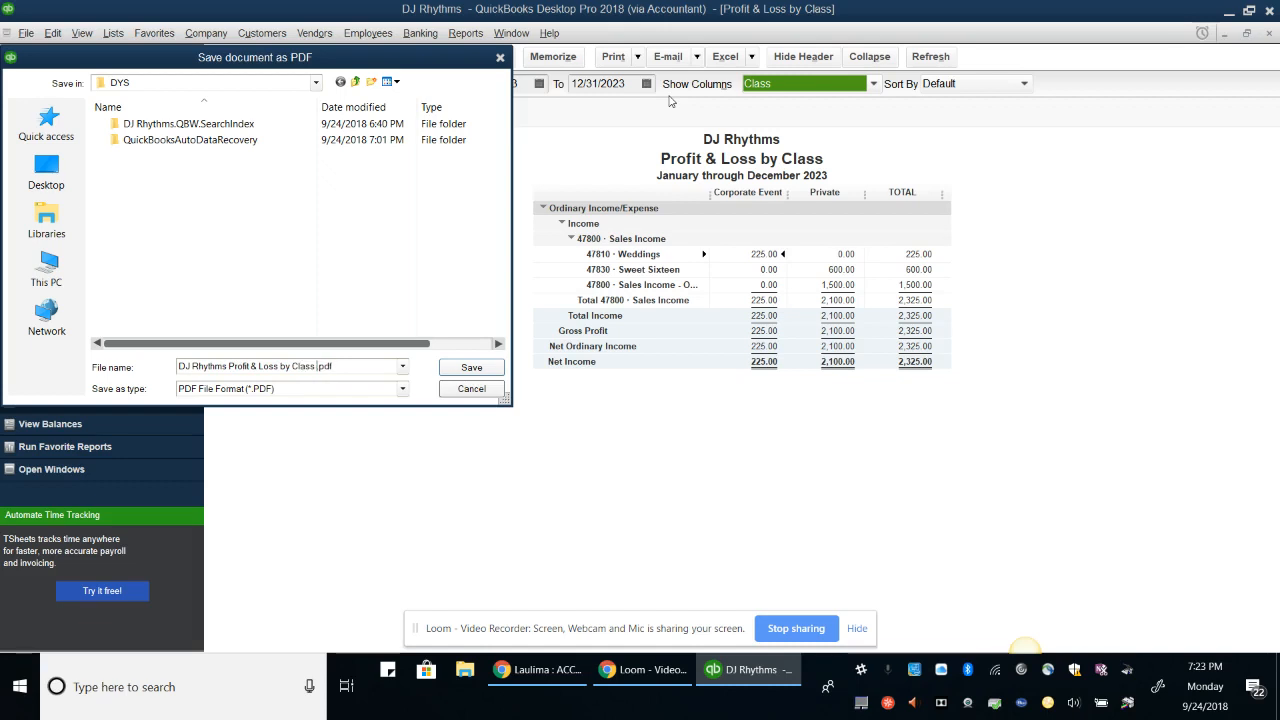
{"action": "type", "text": " 2023"}
{"action": "left_click", "coordinate": [462, 364]}
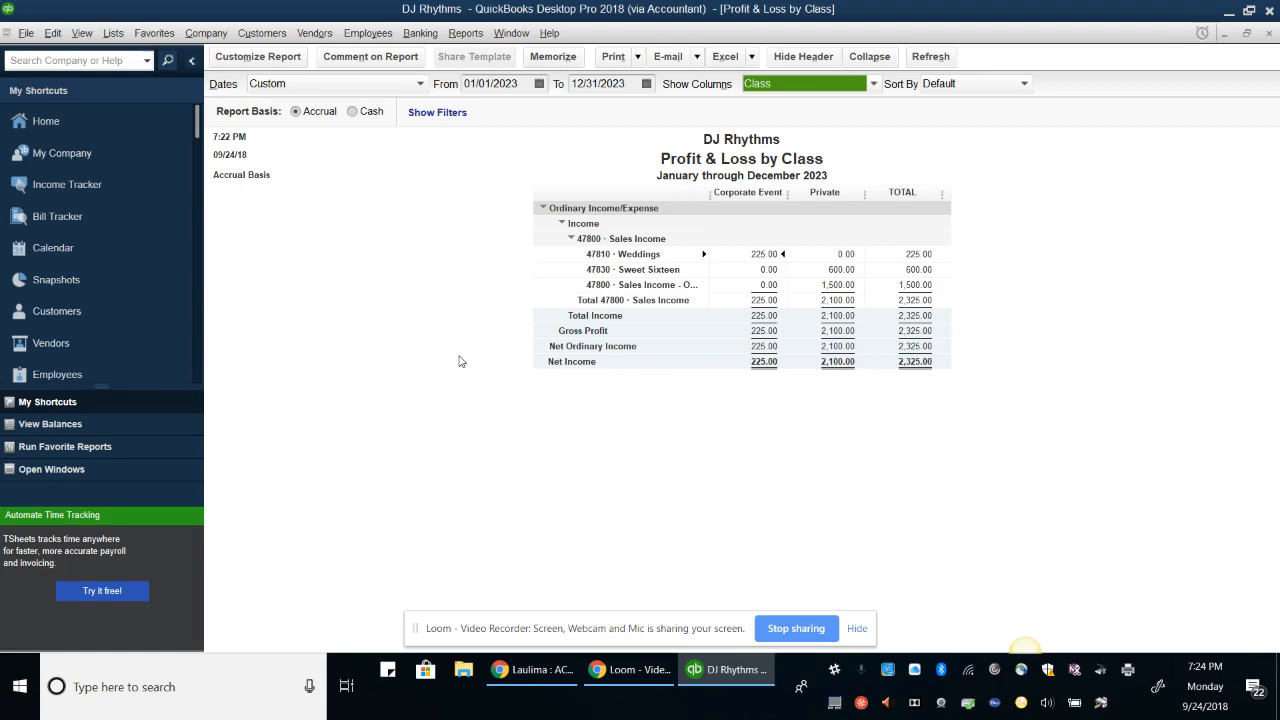
Open File Explorer from the taskbar, then minimize it again
{"action": "left_click", "coordinate": [463, 669]}
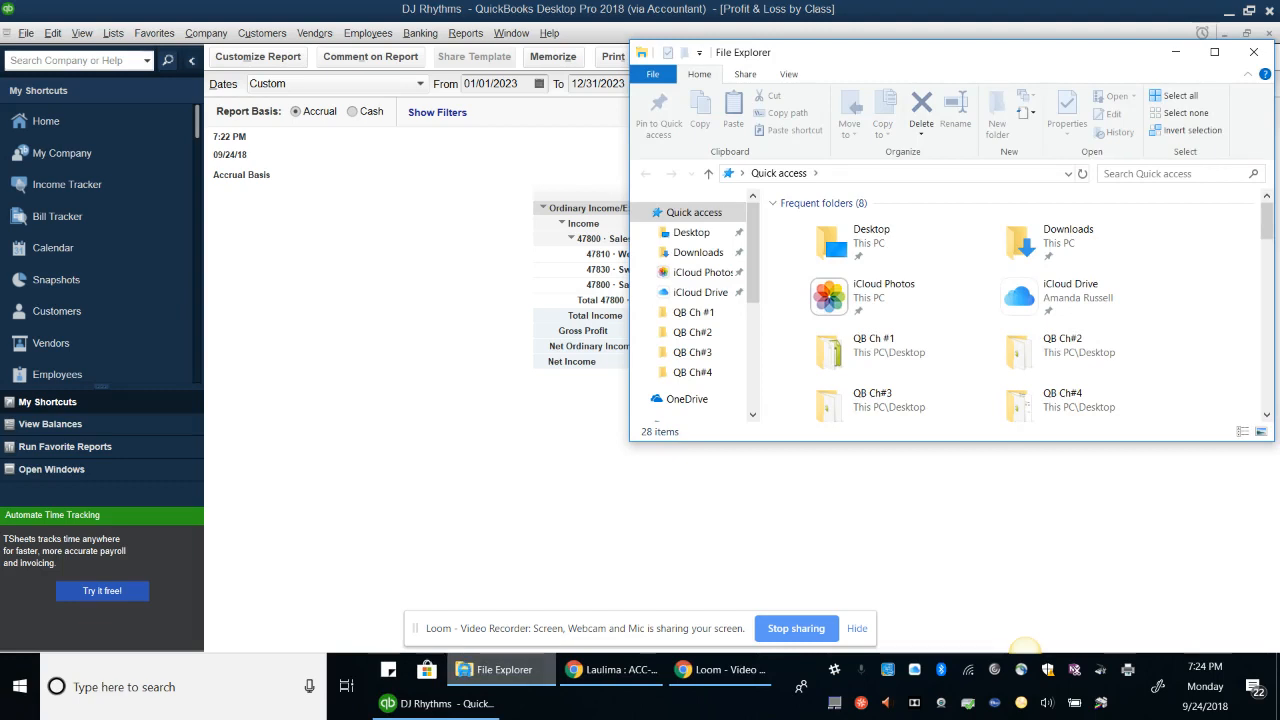
{"action": "scroll", "coordinate": [1015, 305], "scroll_direction": "down", "scroll_amount": 3}
{"action": "scroll", "coordinate": [1015, 305], "scroll_direction": "up", "scroll_amount": 1}
{"action": "left_click", "coordinate": [1176, 52]}
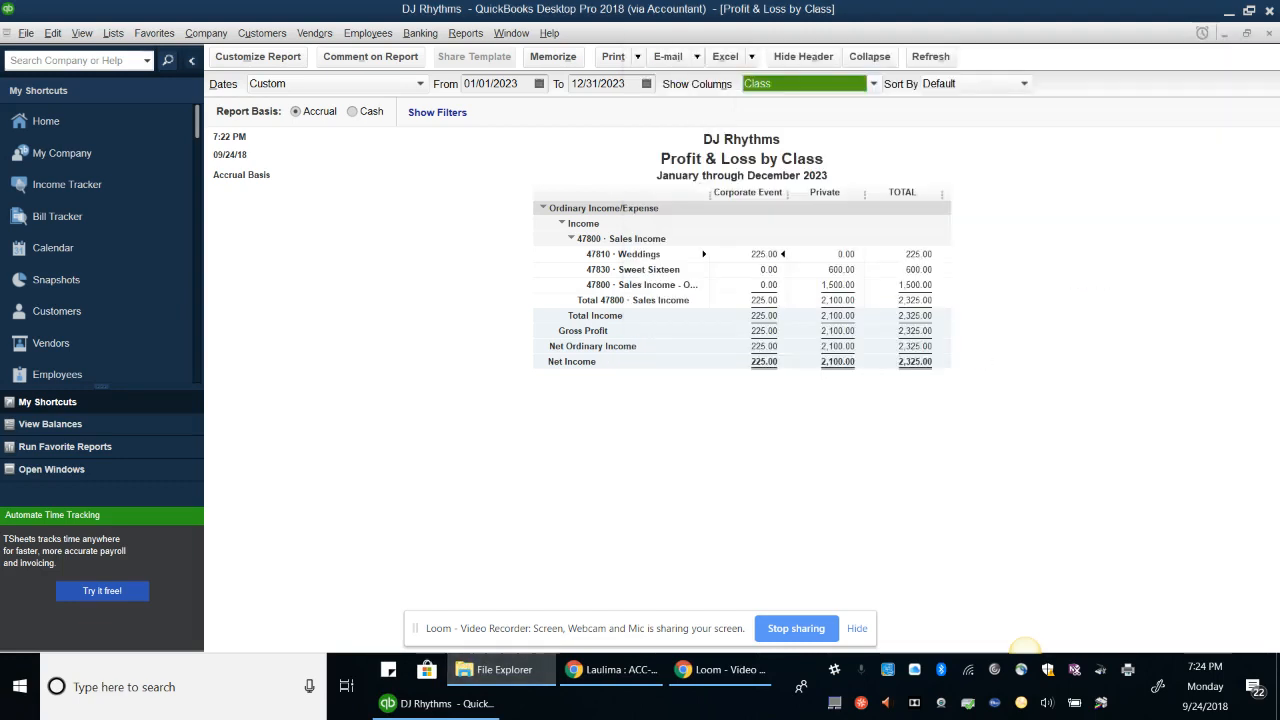
Close the DJ Rhythms company file, declining to memorize the report
{"action": "left_click", "coordinate": [26, 33]}
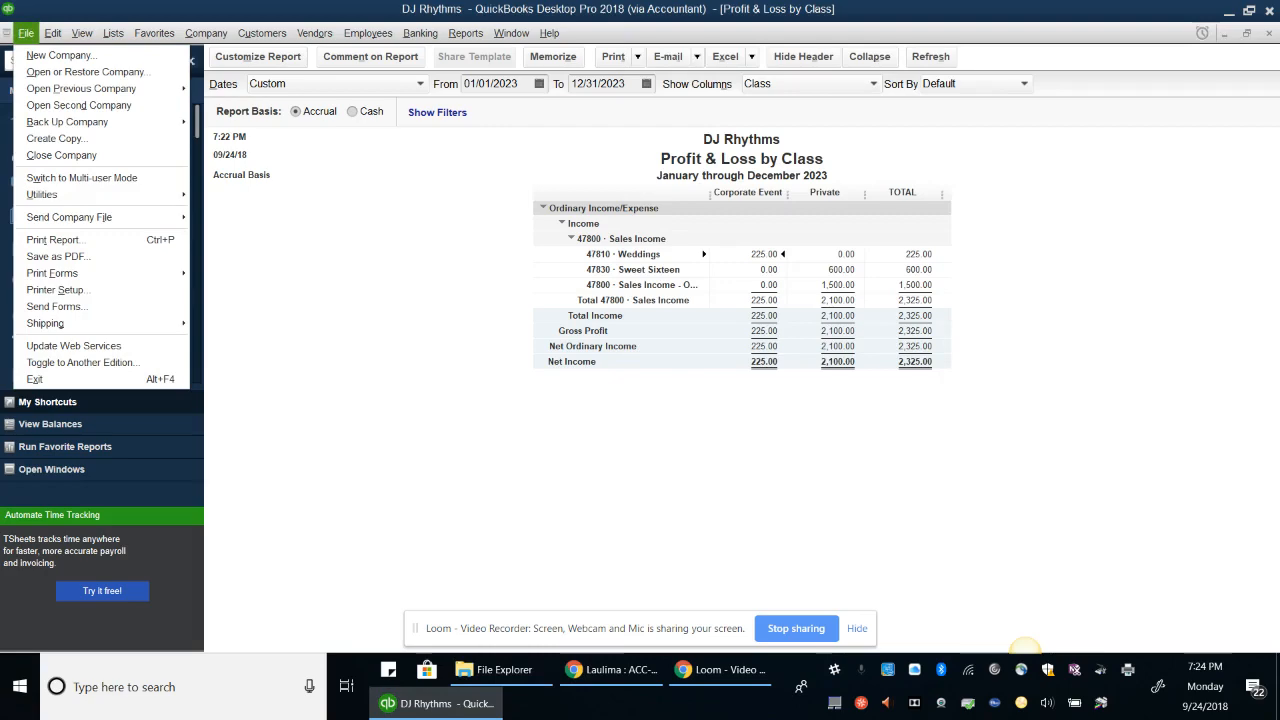
{"action": "left_click", "coordinate": [88, 156]}
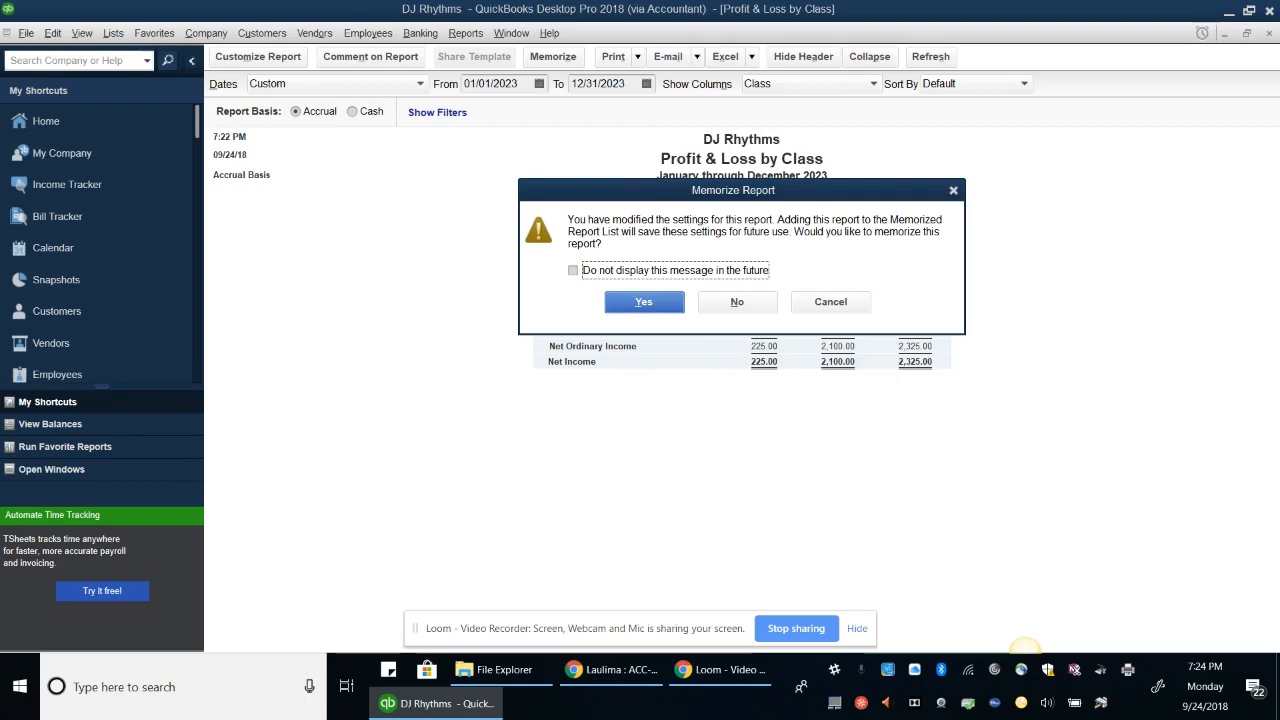
{"action": "left_click", "coordinate": [737, 302]}
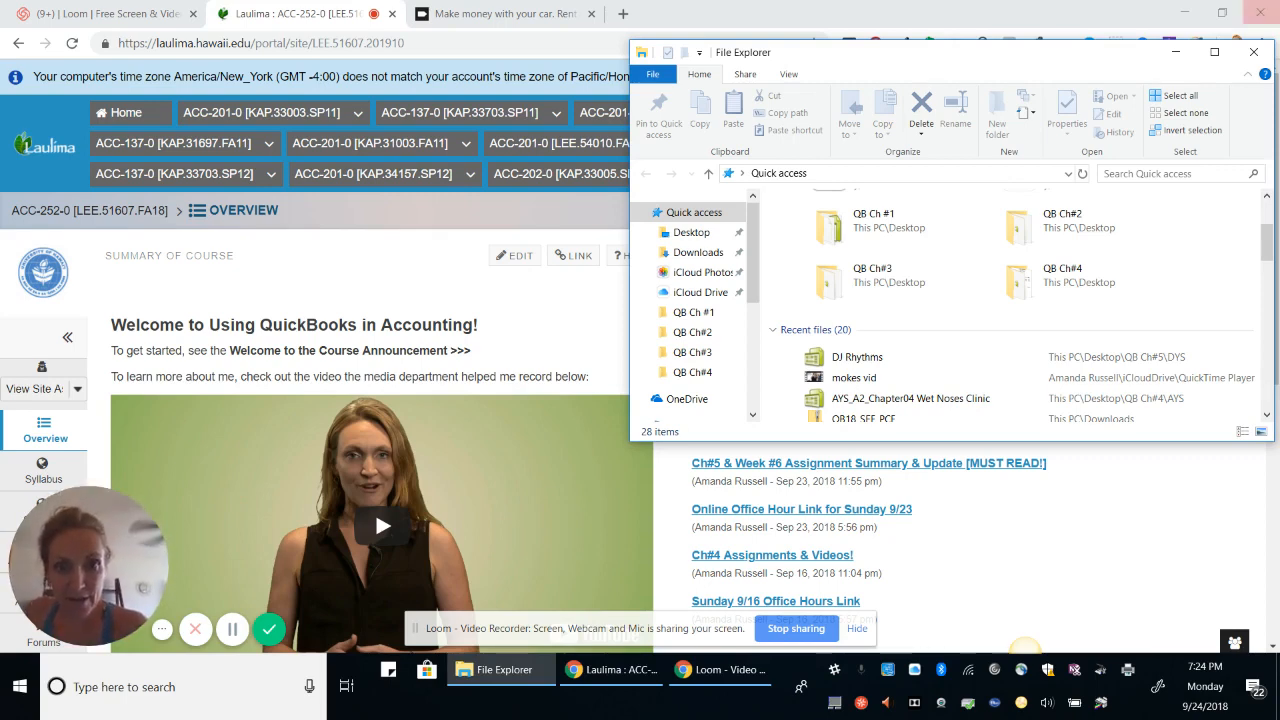
Maximize the File Explorer window showing Quick access
{"action": "scroll", "coordinate": [1000, 305], "scroll_direction": "up", "scroll_amount": 2}
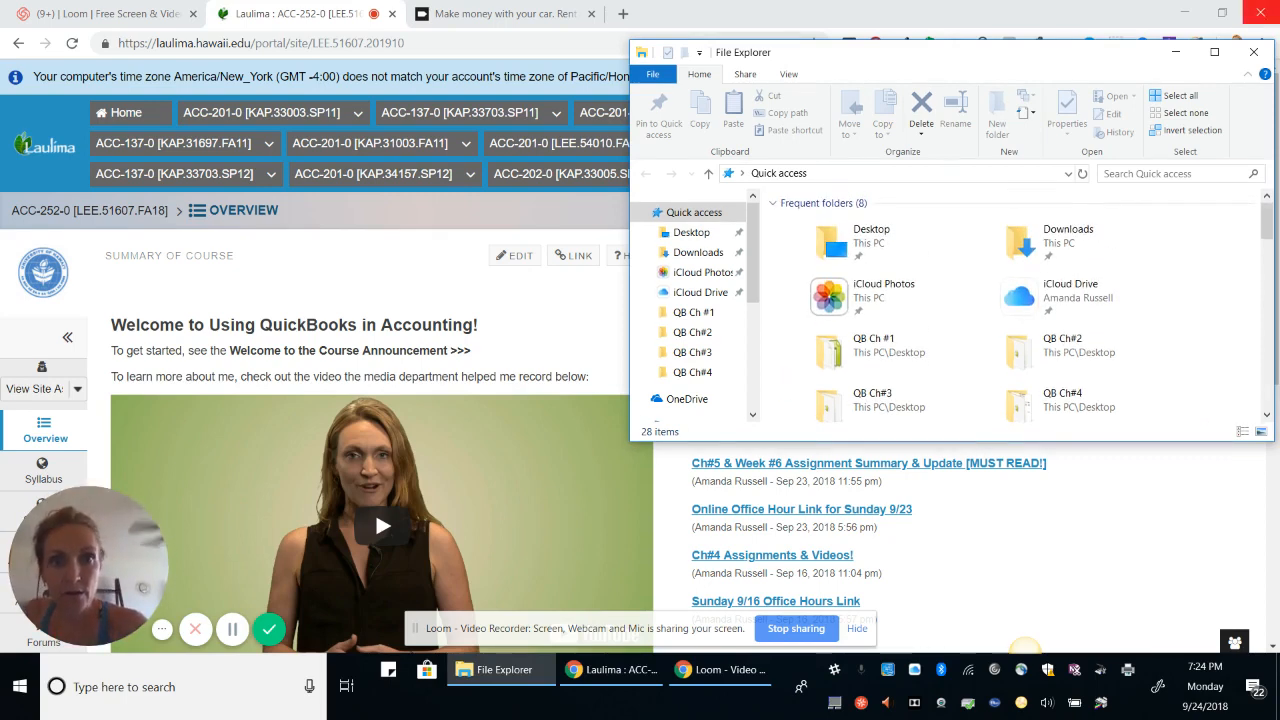
{"action": "left_click_drag", "start_coordinate": [968, 52], "coordinate": [656, 87]}
{"action": "left_click", "coordinate": [901, 87]}
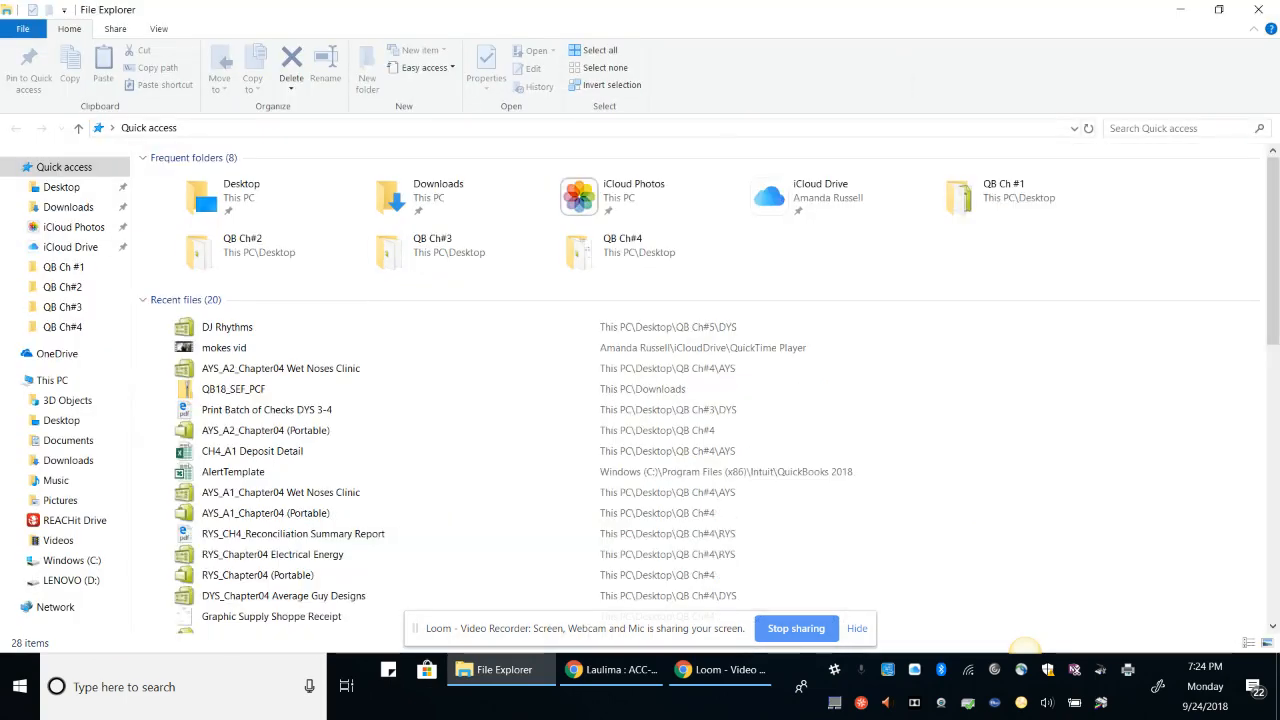
Navigate File Explorer to Desktop > QB Ch#5 > DYS
{"action": "scroll", "coordinate": [437, 545], "scroll_direction": "down", "scroll_amount": 2}
{"action": "scroll", "coordinate": [437, 545], "scroll_direction": "up", "scroll_amount": 2}
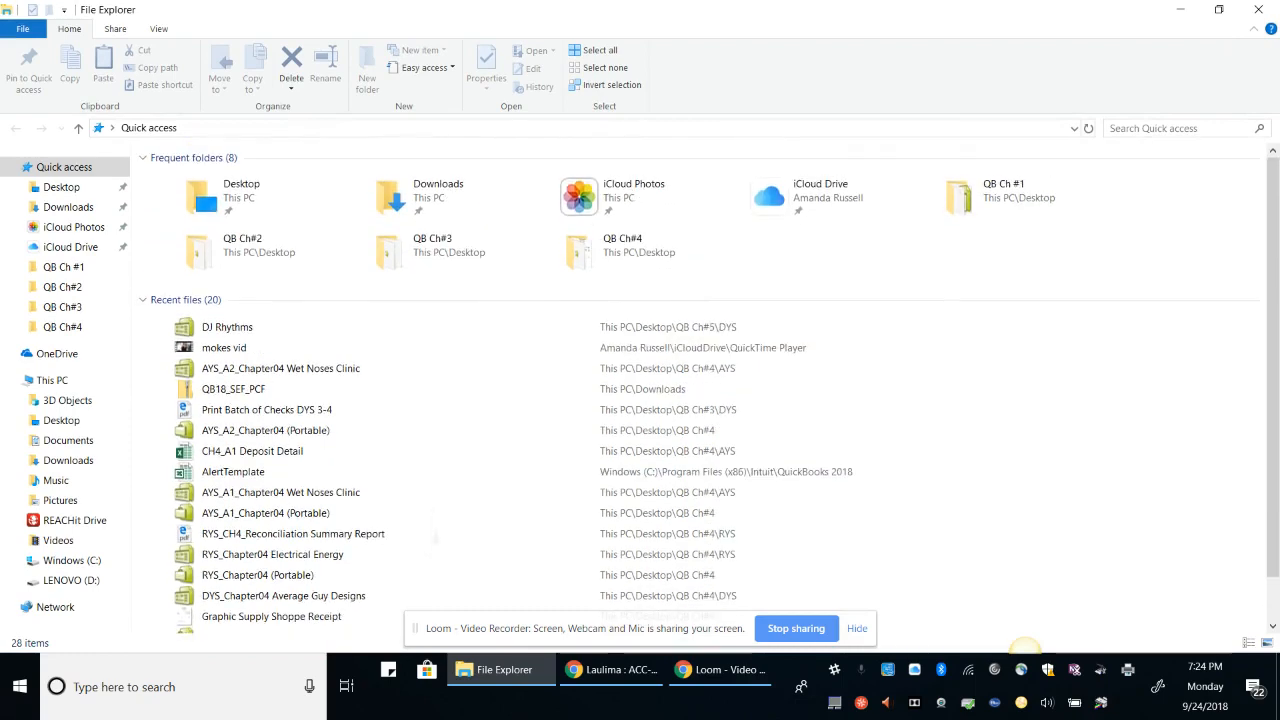
{"action": "scroll", "coordinate": [437, 545], "scroll_direction": "down", "scroll_amount": 2}
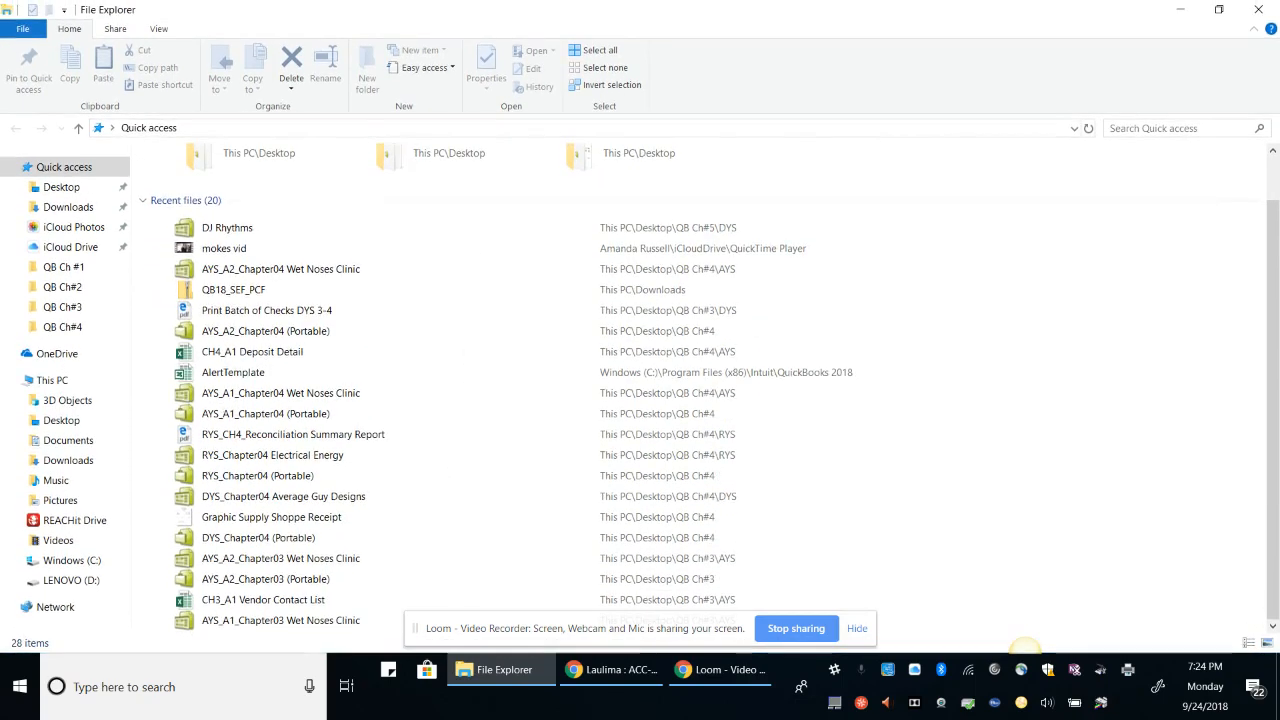
{"action": "scroll", "coordinate": [437, 545], "scroll_direction": "up", "scroll_amount": 2}
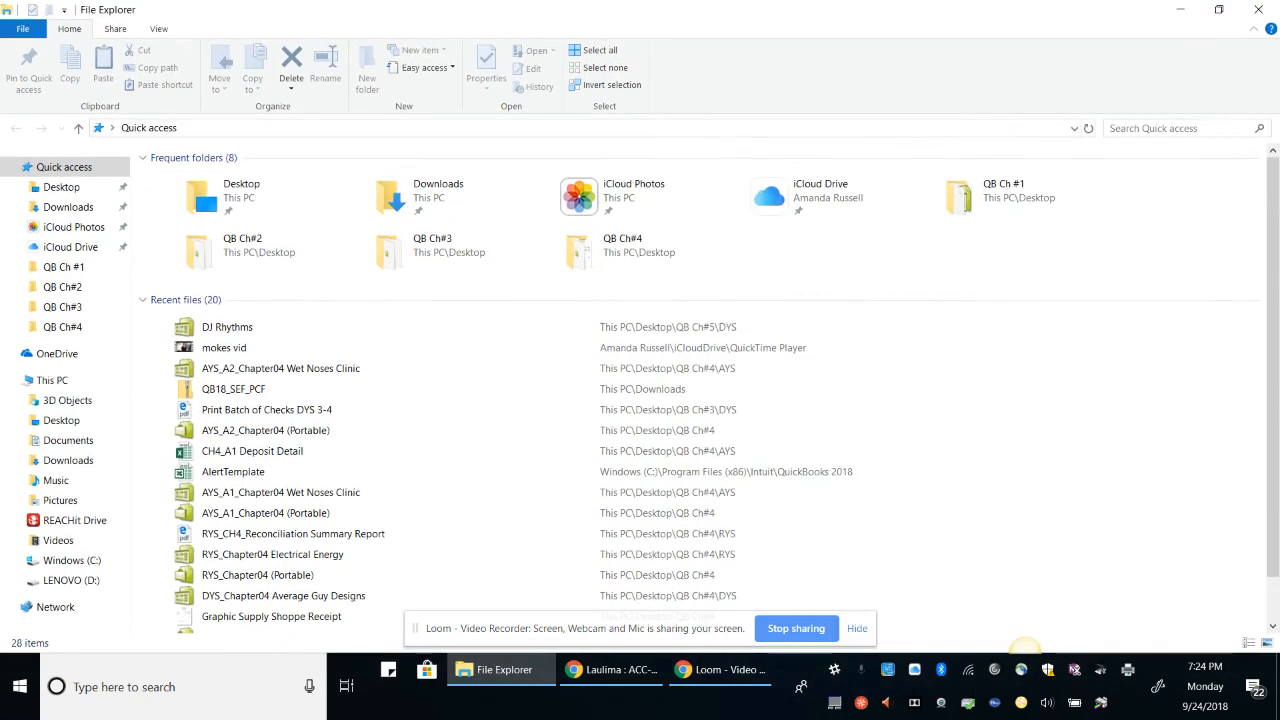
{"action": "double_click", "coordinate": [247, 205]}
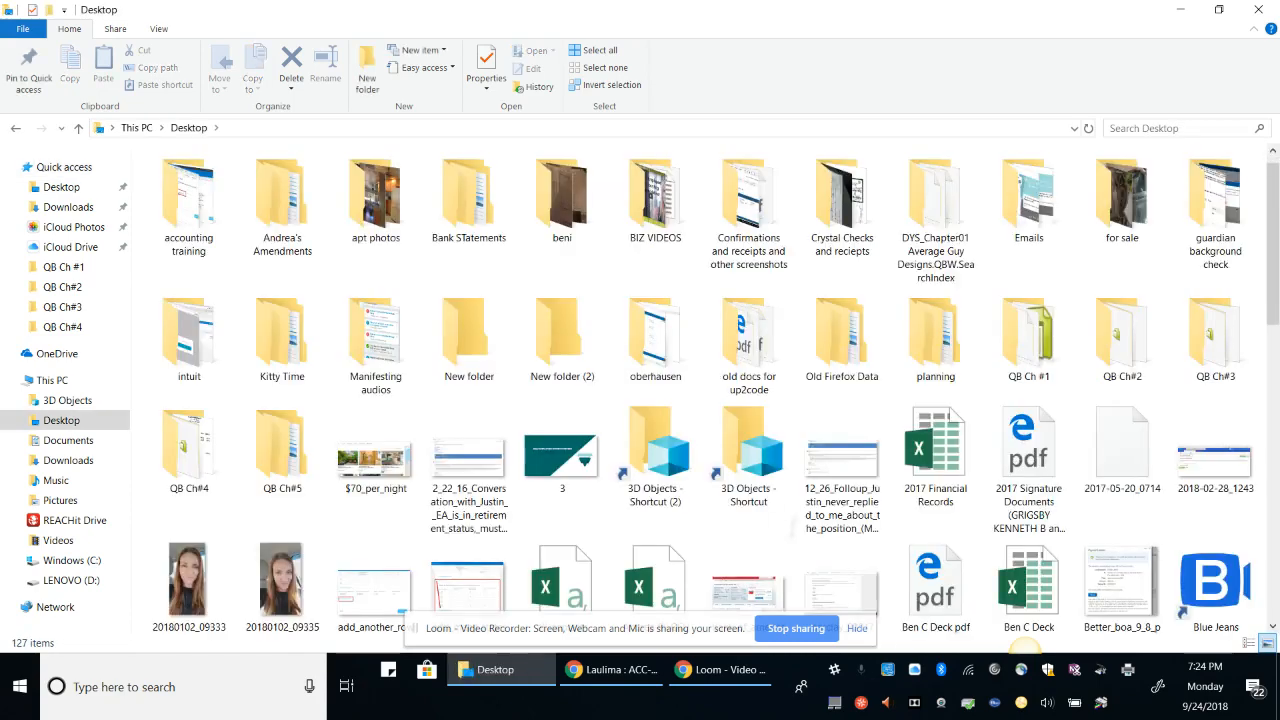
{"action": "scroll", "coordinate": [282, 400], "scroll_direction": "down", "scroll_amount": 1}
{"action": "left_click", "coordinate": [282, 370]}
{"action": "double_click", "coordinate": [282, 370]}
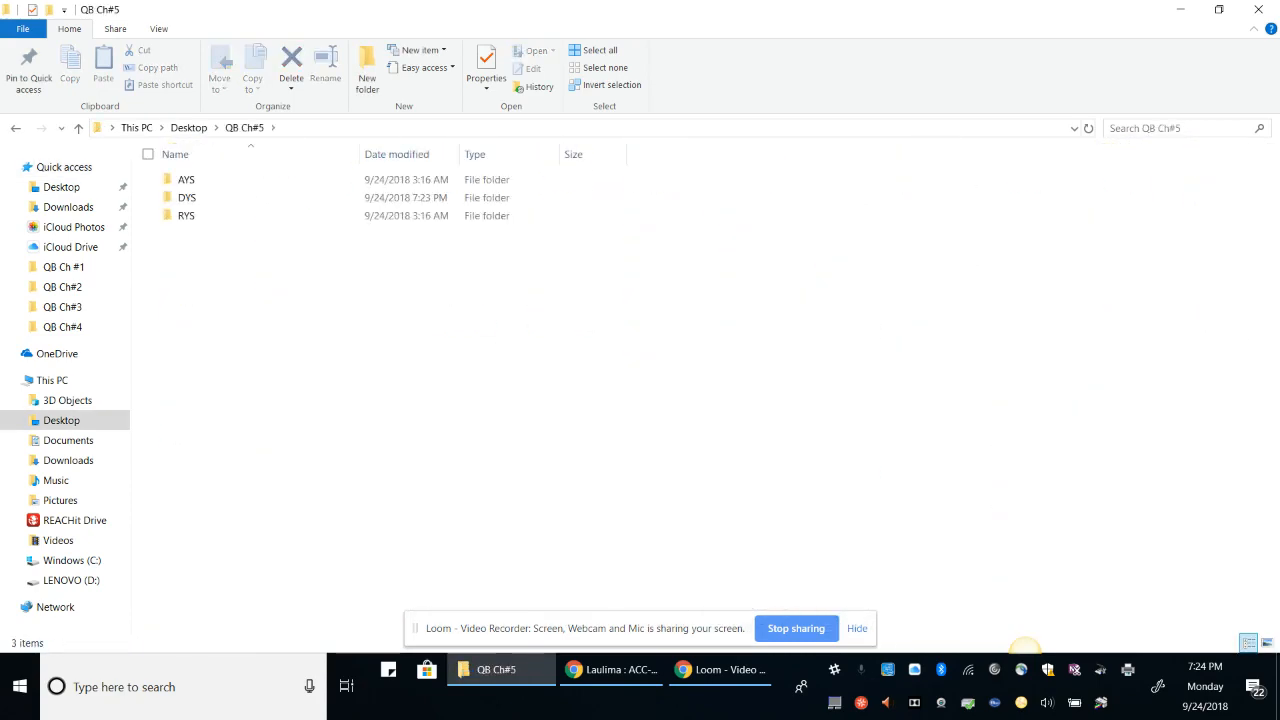
{"action": "double_click", "coordinate": [187, 198]}
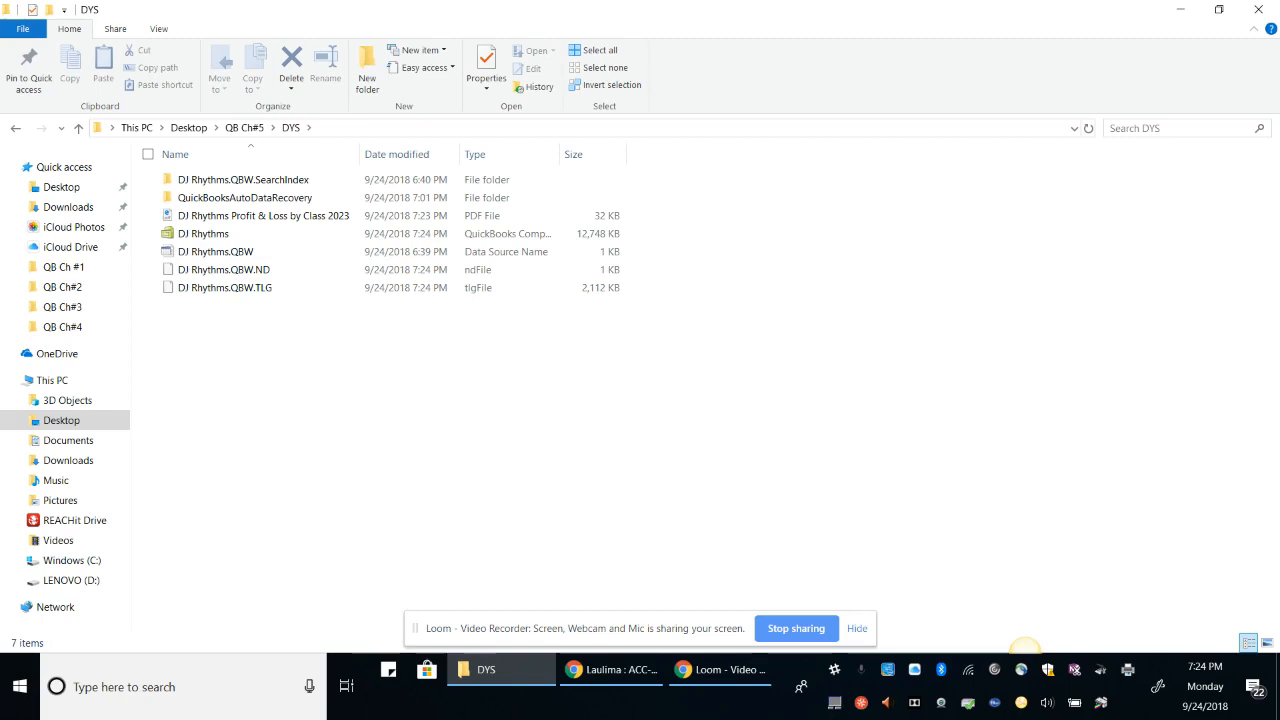
Review the DYS files, selecting the company file and the Profit & Loss by Class 2023 PDF, then return to the Laulima course page
{"action": "left_click", "coordinate": [262, 234]}
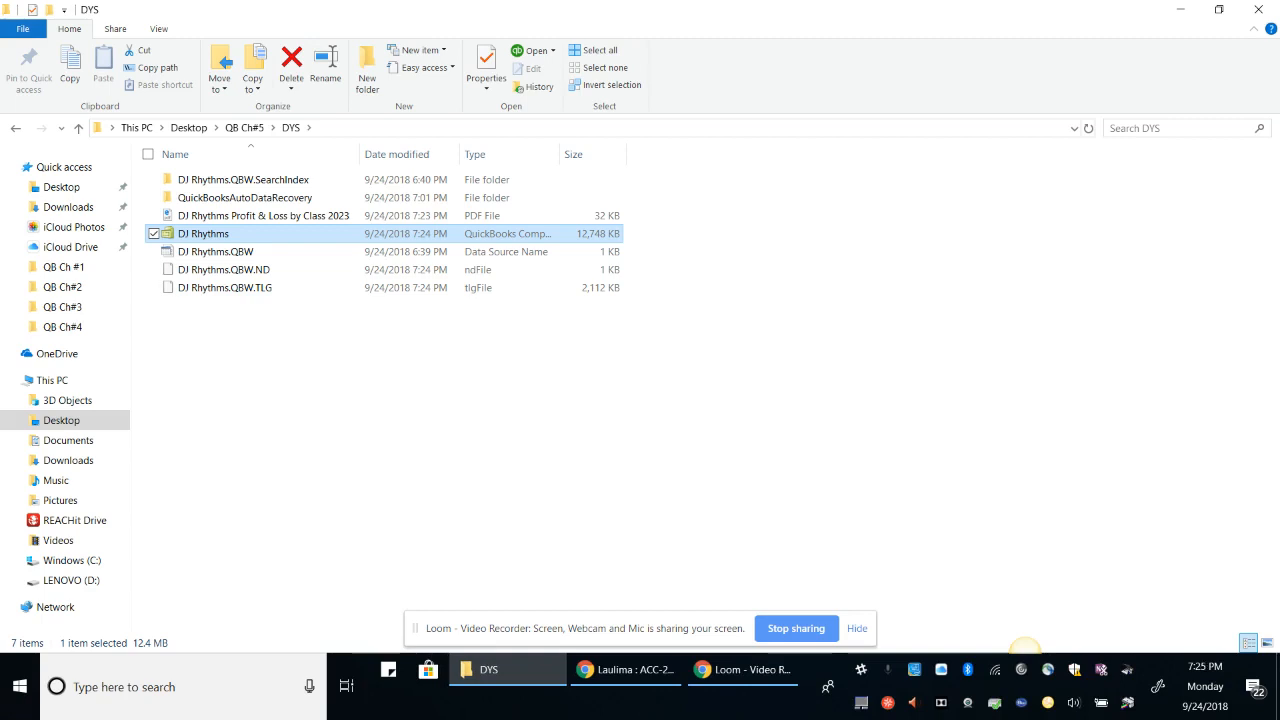
{"action": "key", "text": "Down"}
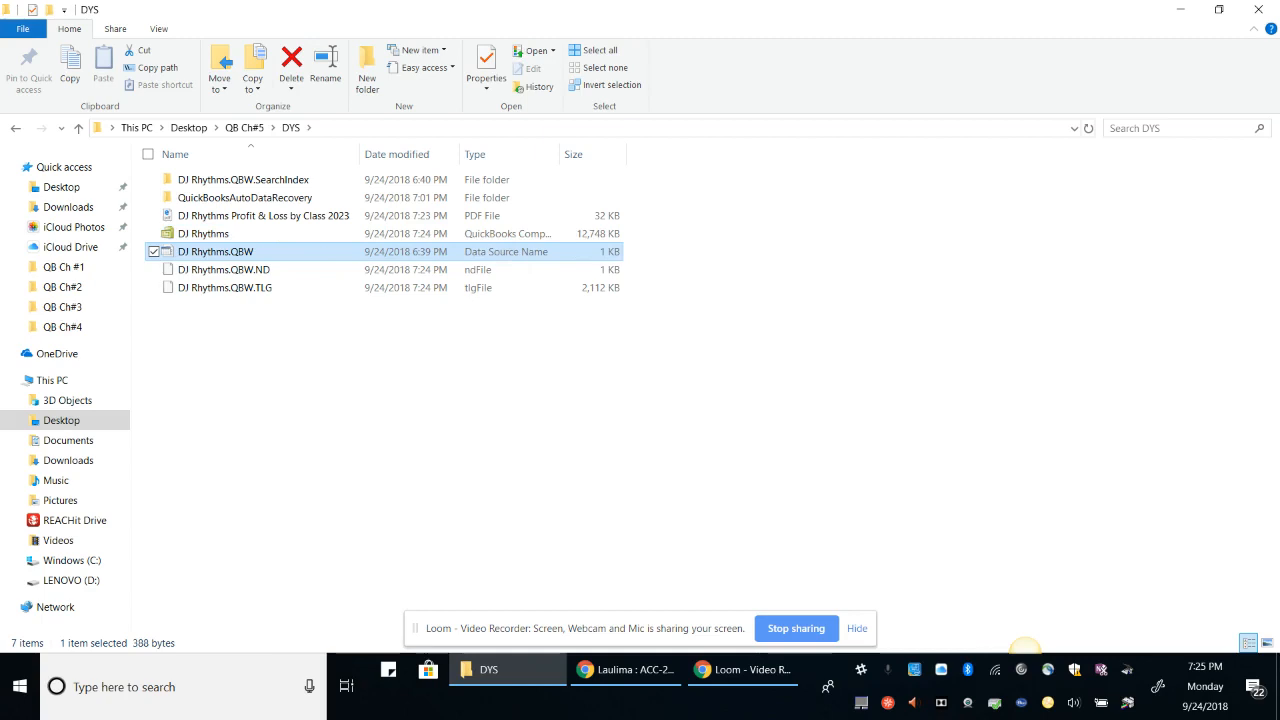
{"action": "key", "text": "Home"}
{"action": "key", "text": "Down"}
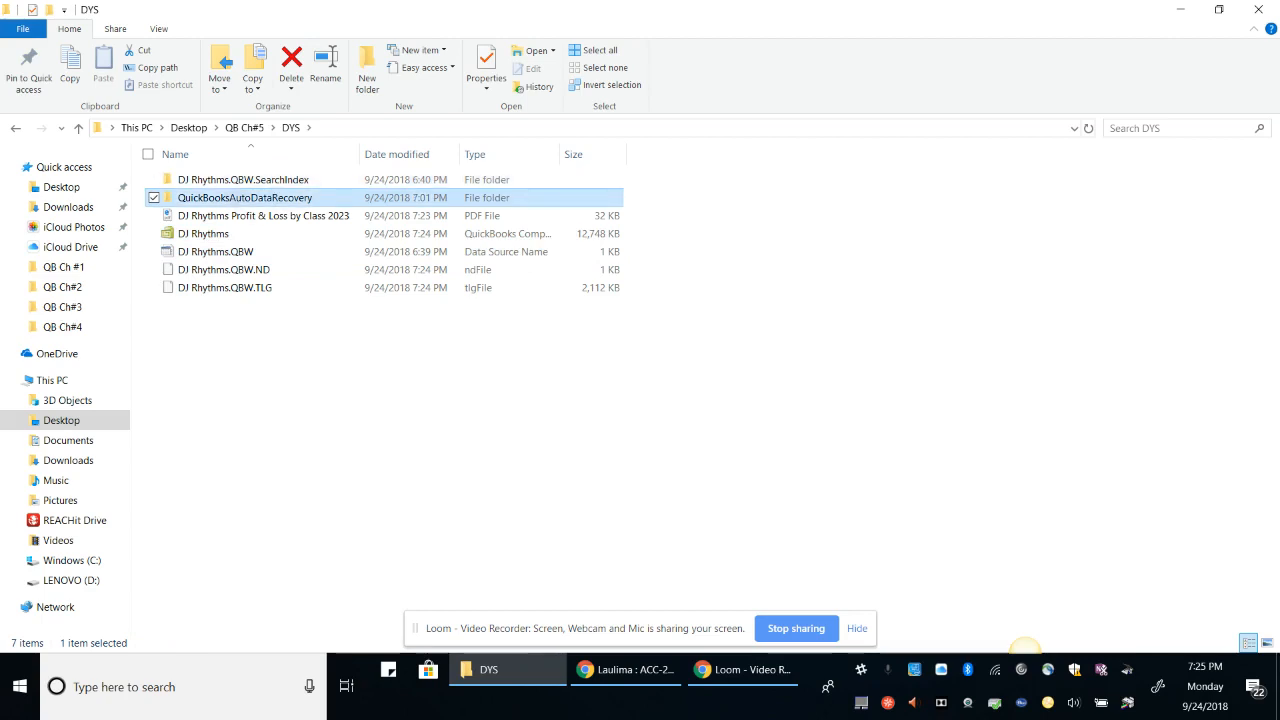
{"action": "key", "text": "Down"}
{"action": "key", "text": "Down"}
{"action": "key", "text": "Down"}
{"action": "key", "text": "Down"}
{"action": "key", "text": "Down"}
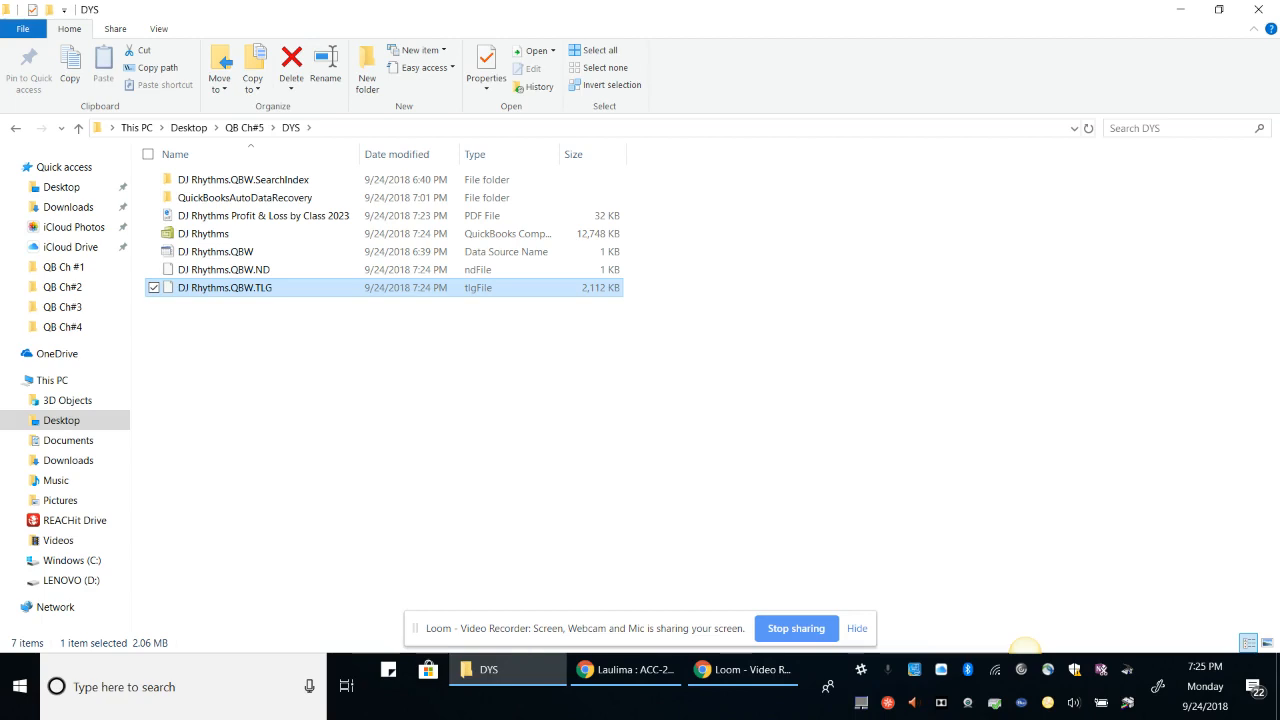
{"action": "left_click", "coordinate": [203, 233]}
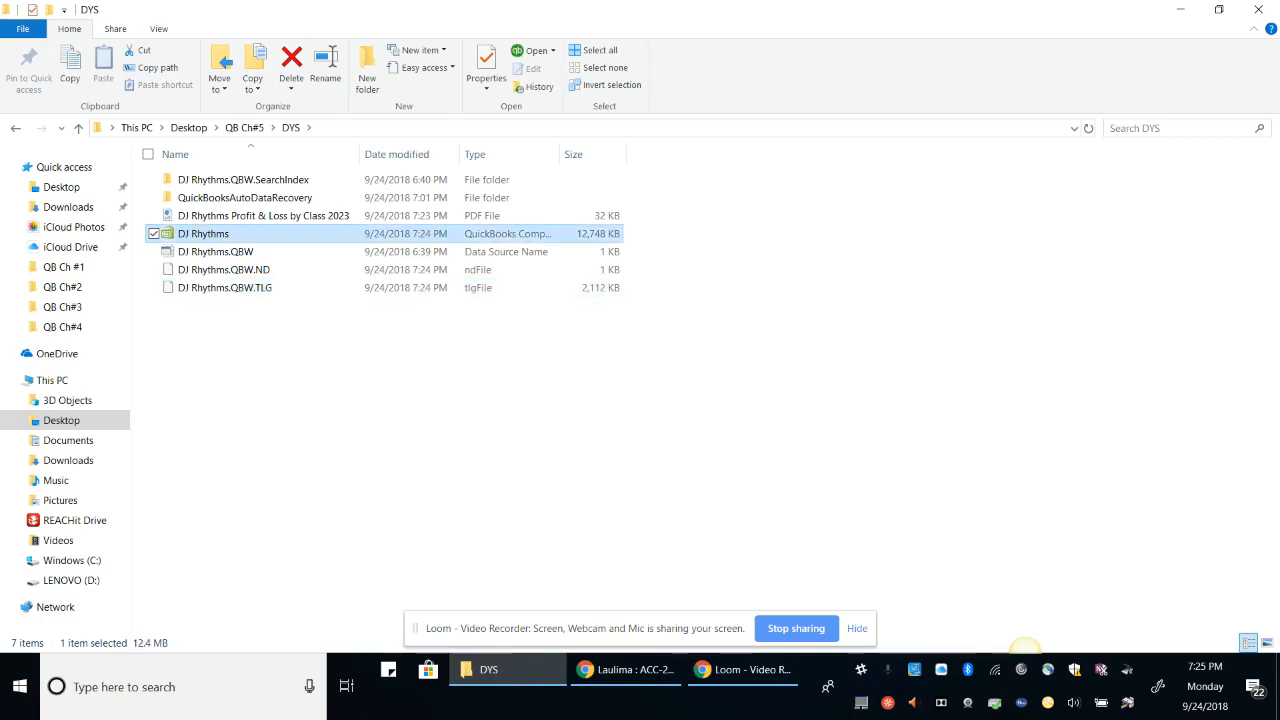
{"action": "left_click", "coordinate": [300, 215]}
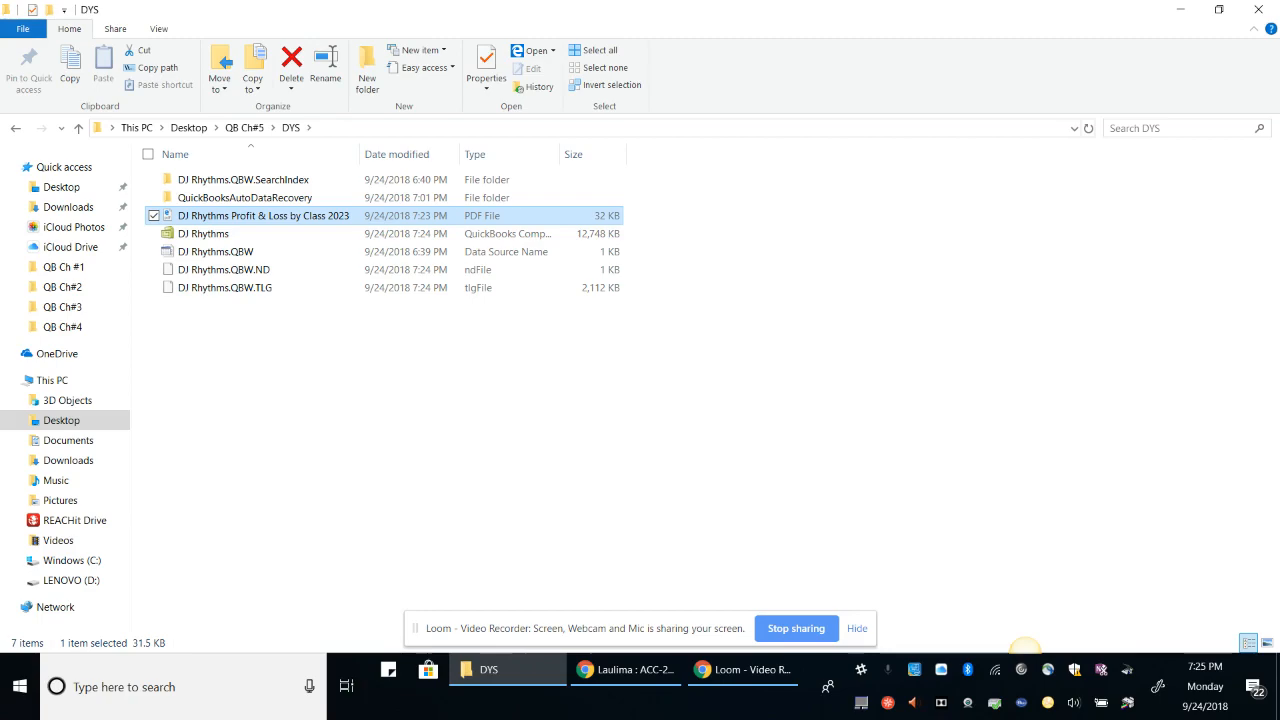
{"action": "left_click", "coordinate": [627, 670]}
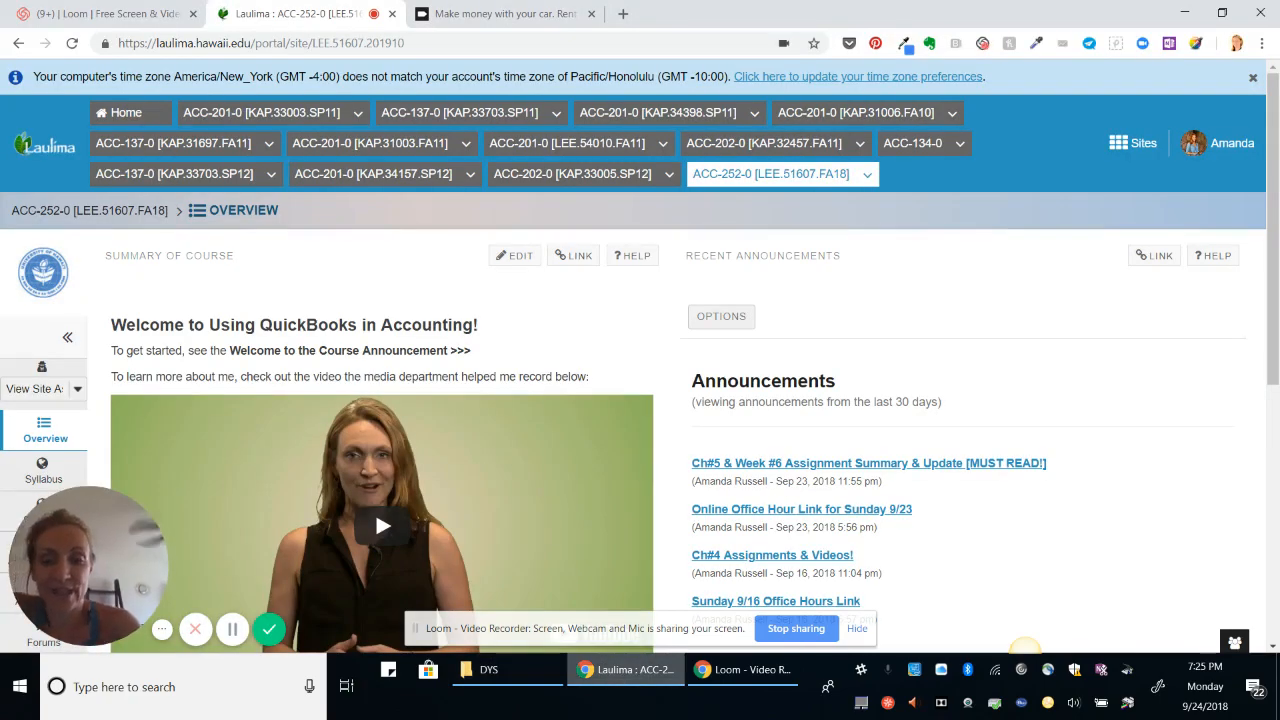